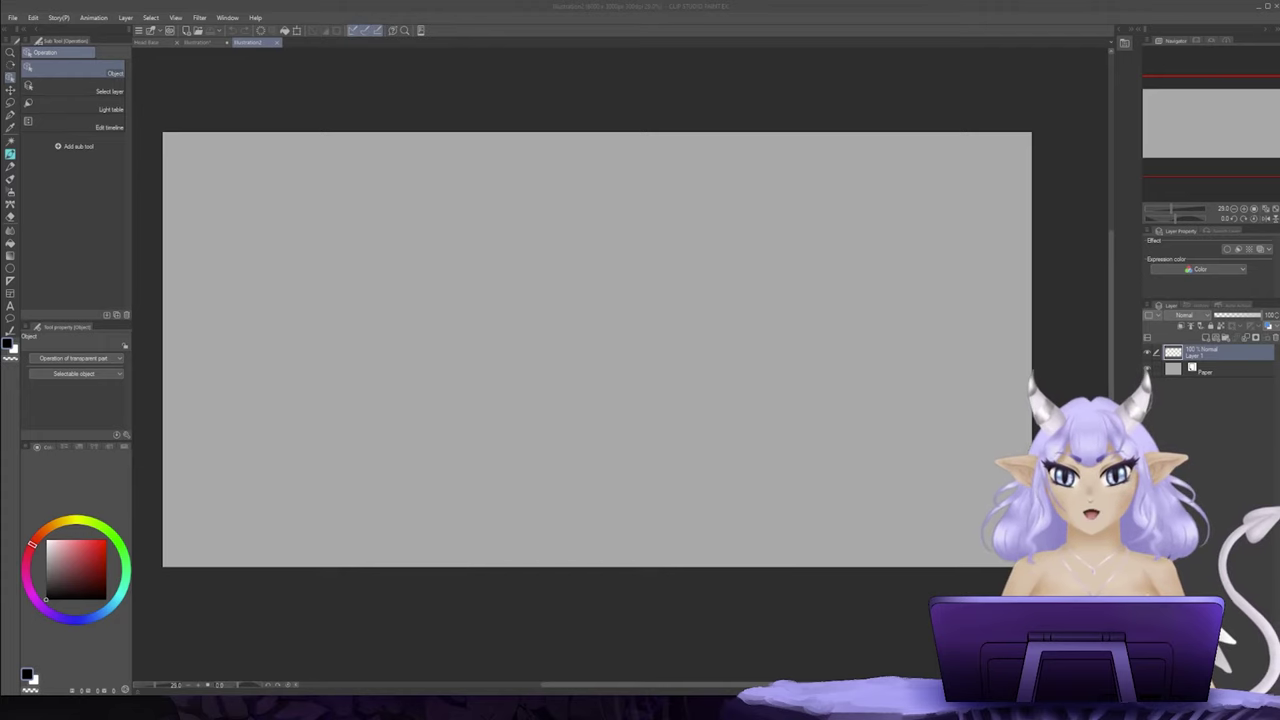
Step: Paint a dark grey test swatch near the canvas's upper left with the Gouache brush, layering darker tones over its lower part
click(11, 190)
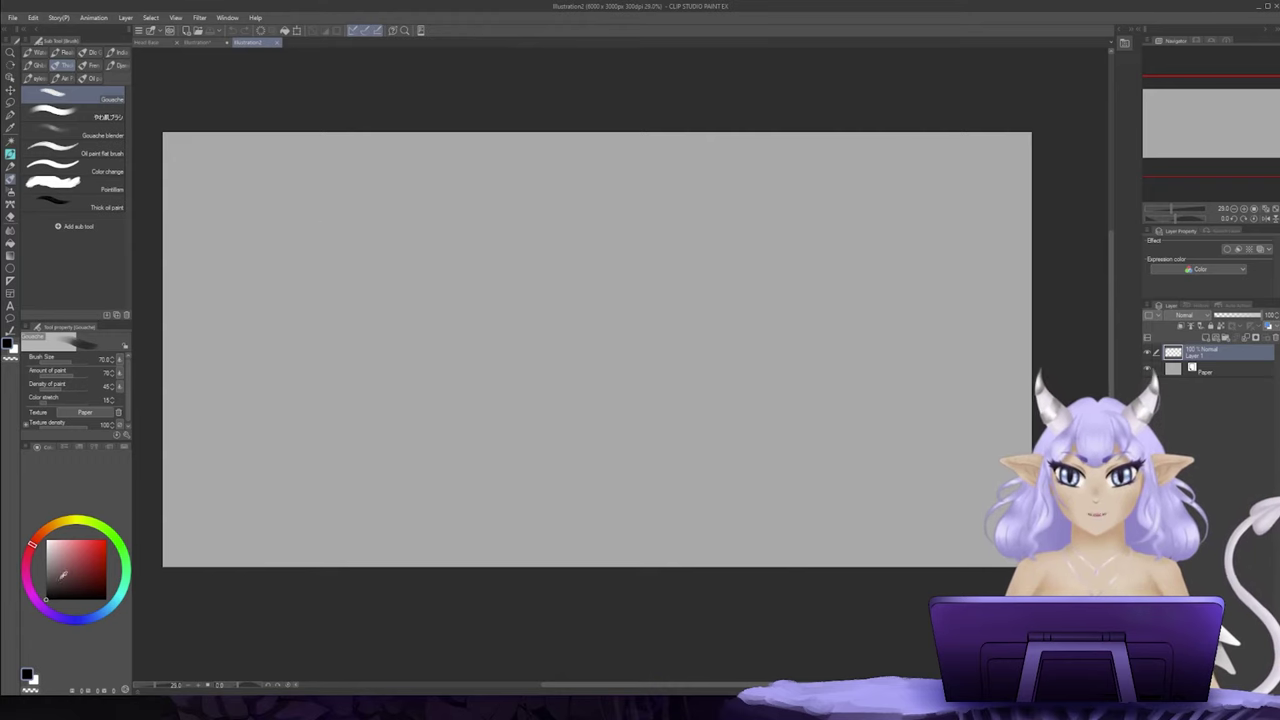
drag(63, 575, 40, 571)
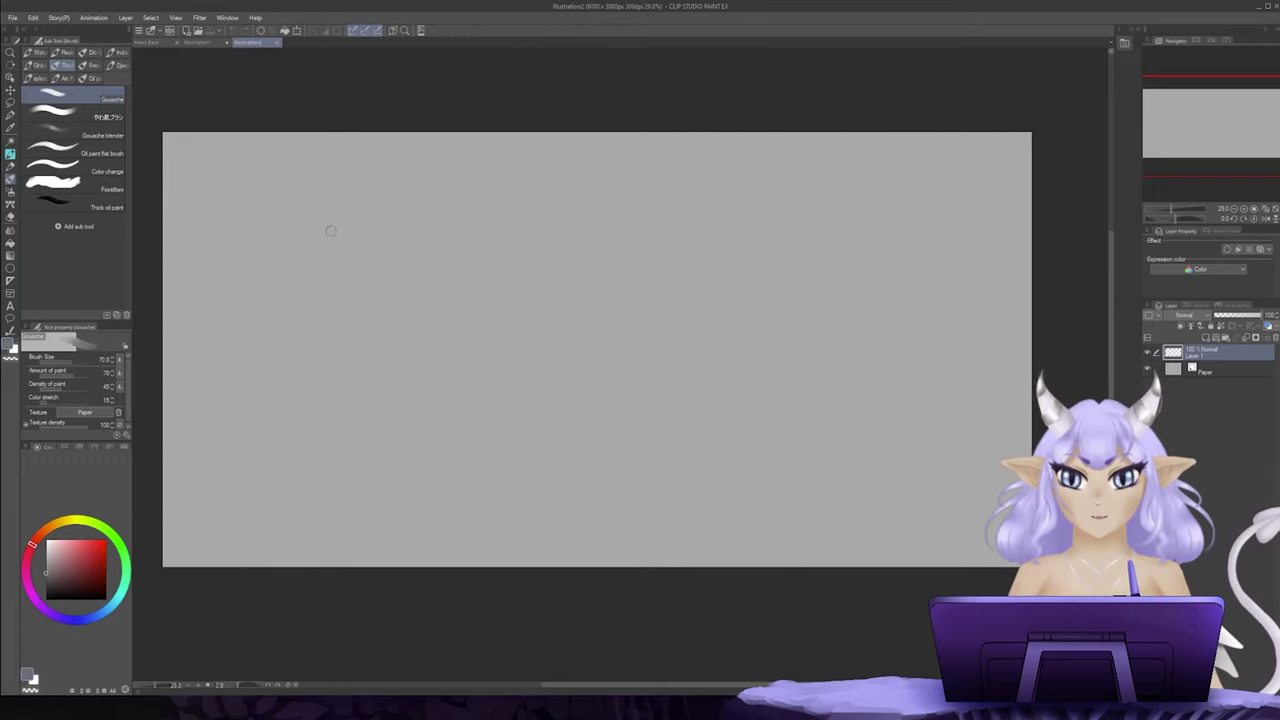
mouse_move(340, 230)
mouse_down()
mouse_move(287, 295)
mouse_move(362, 270)
mouse_move(330, 300)
mouse_up()
drag(51, 585, 44, 585)
mouse_move(364, 288)
mouse_down()
mouse_move(318, 318)
mouse_move(297, 315)
mouse_move(300, 295)
mouse_move(280, 315)
mouse_move(335, 264)
mouse_up()
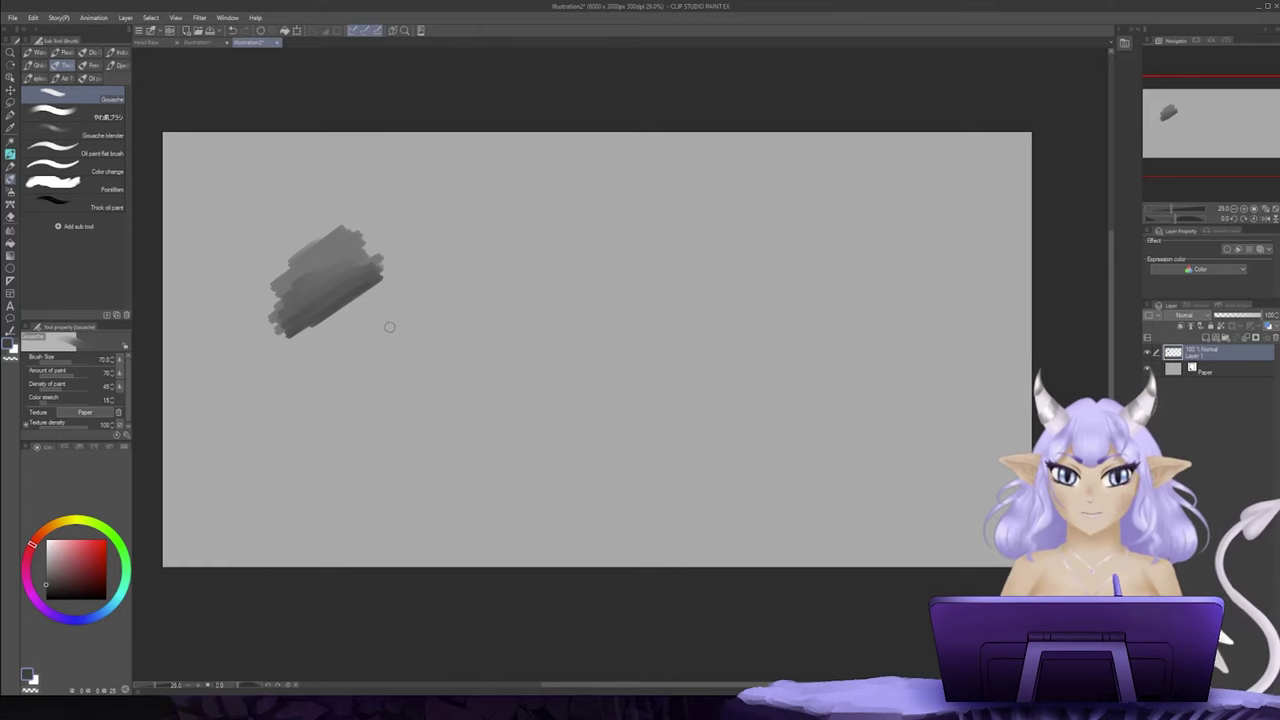
drag(278, 282, 319, 277)
Step: Paint a red swatch below the grey one and brush light blue over its lower half at brush size 300
key(x)
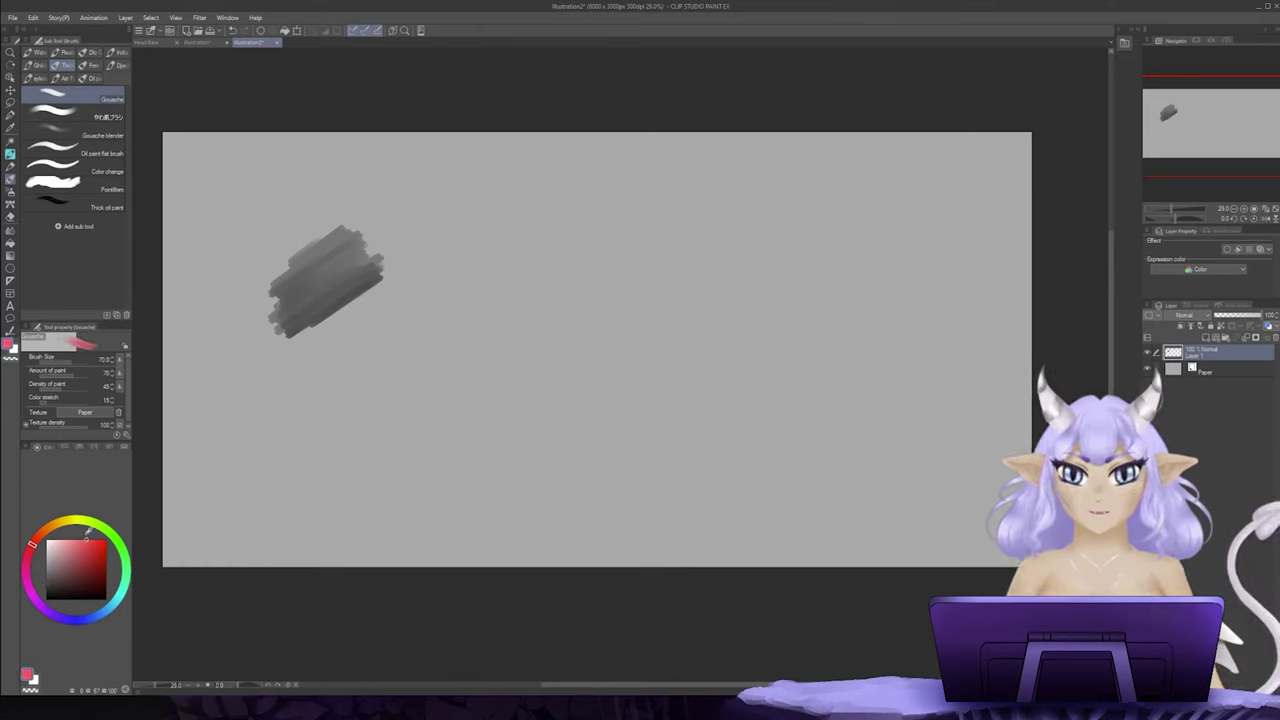
mouse_move(340, 374)
mouse_down()
mouse_move(300, 405)
mouse_move(391, 366)
mouse_move(350, 425)
mouse_up()
click(104, 611)
drag(90, 556, 77, 540)
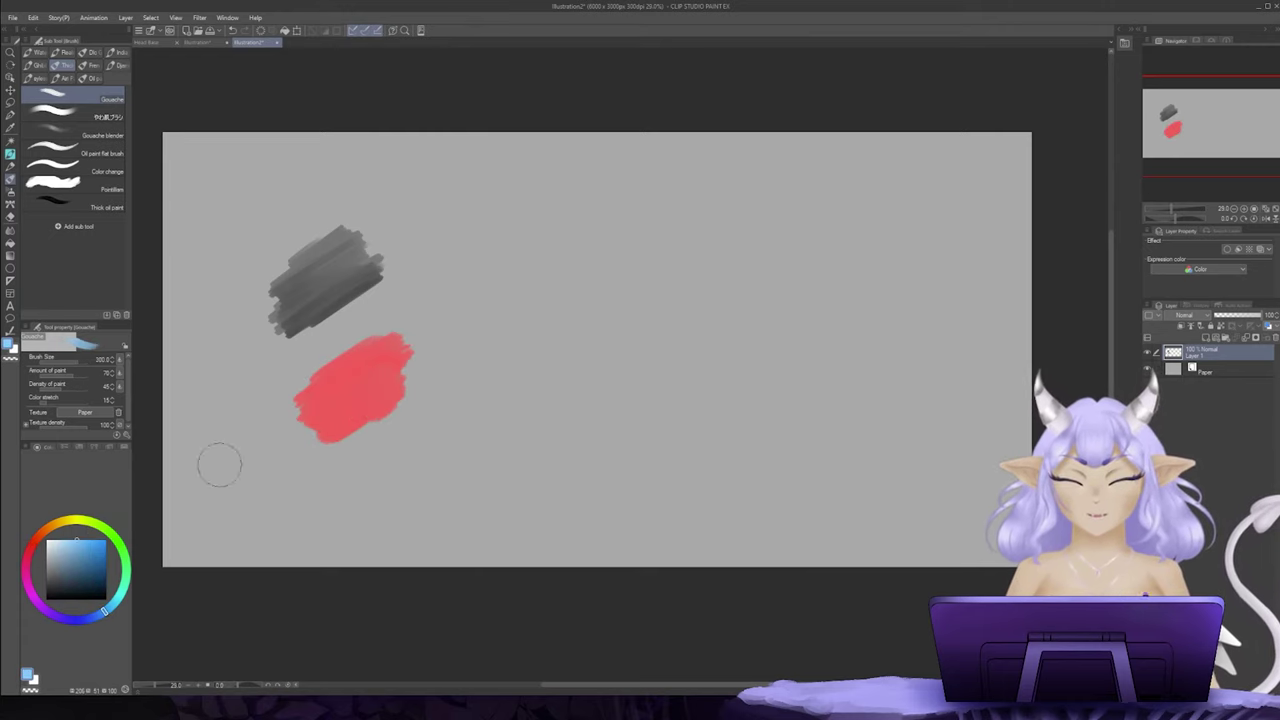
mouse_move(400, 420)
mouse_down()
mouse_move(345, 445)
mouse_move(330, 410)
mouse_move(345, 365)
mouse_up()
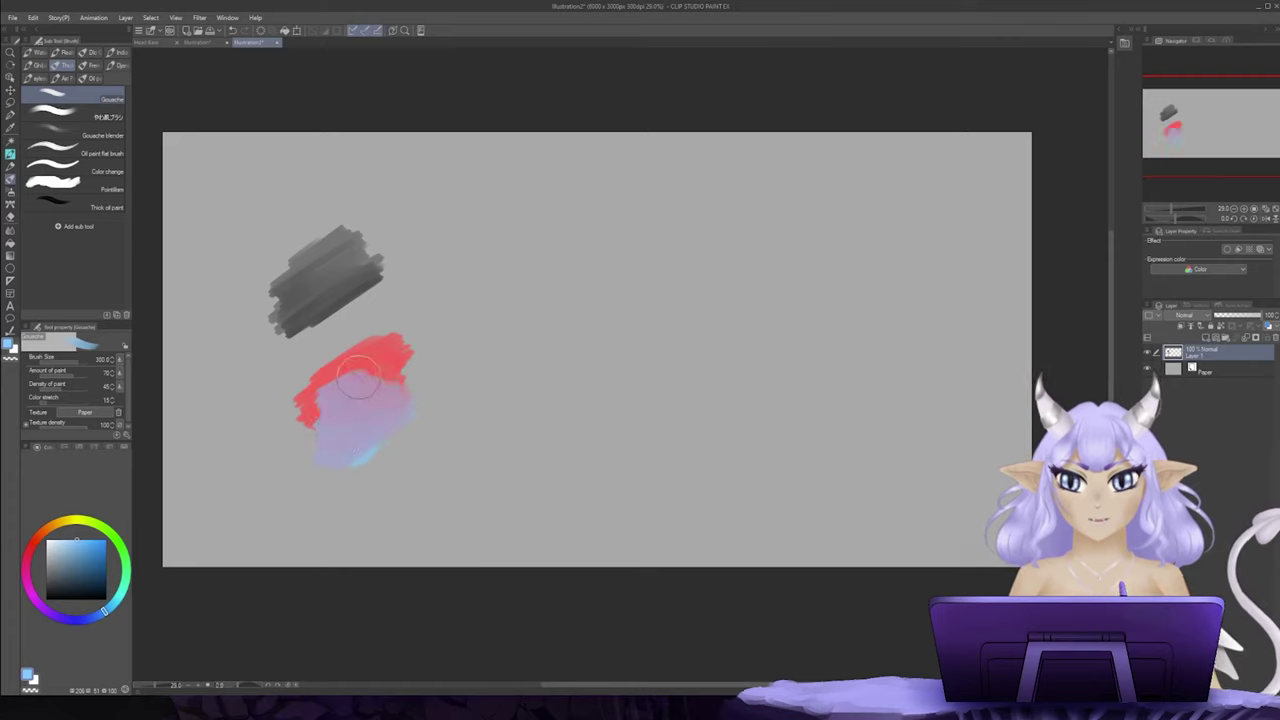
Step: Sample red and blue from the swatch and brush each color into the other where they meet
key(w)
key(i)
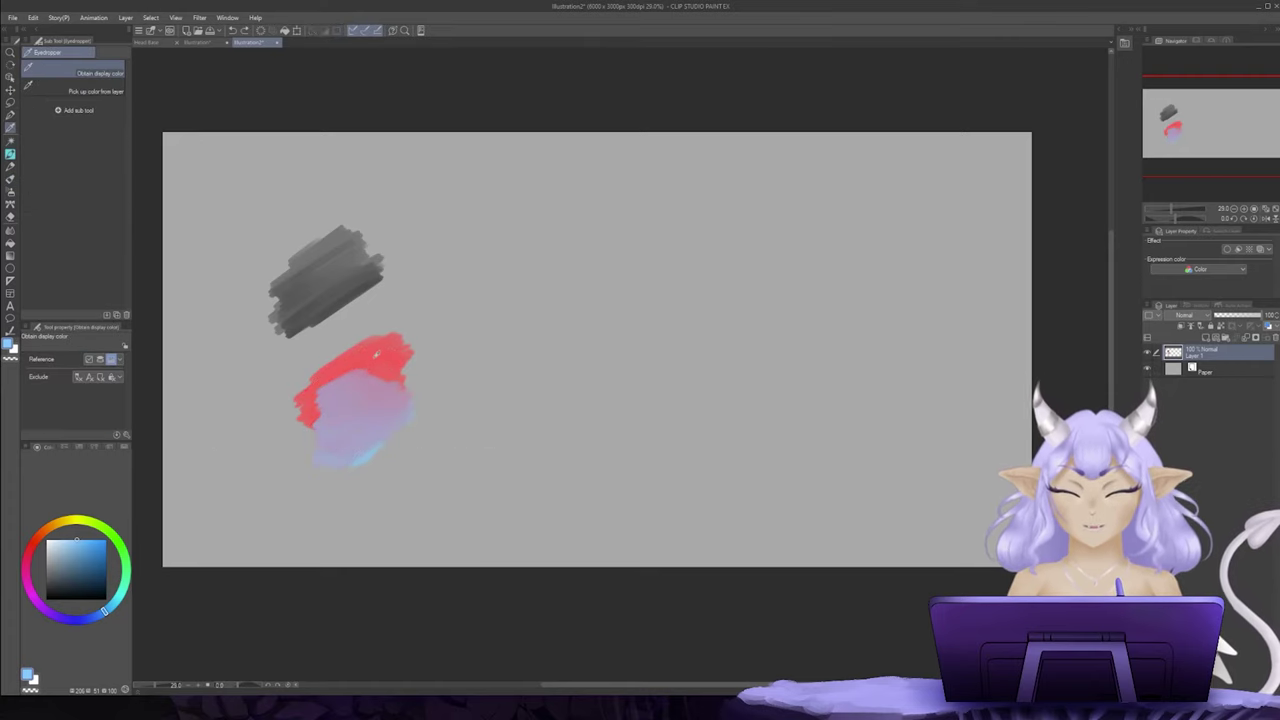
click(376, 354)
key(b)
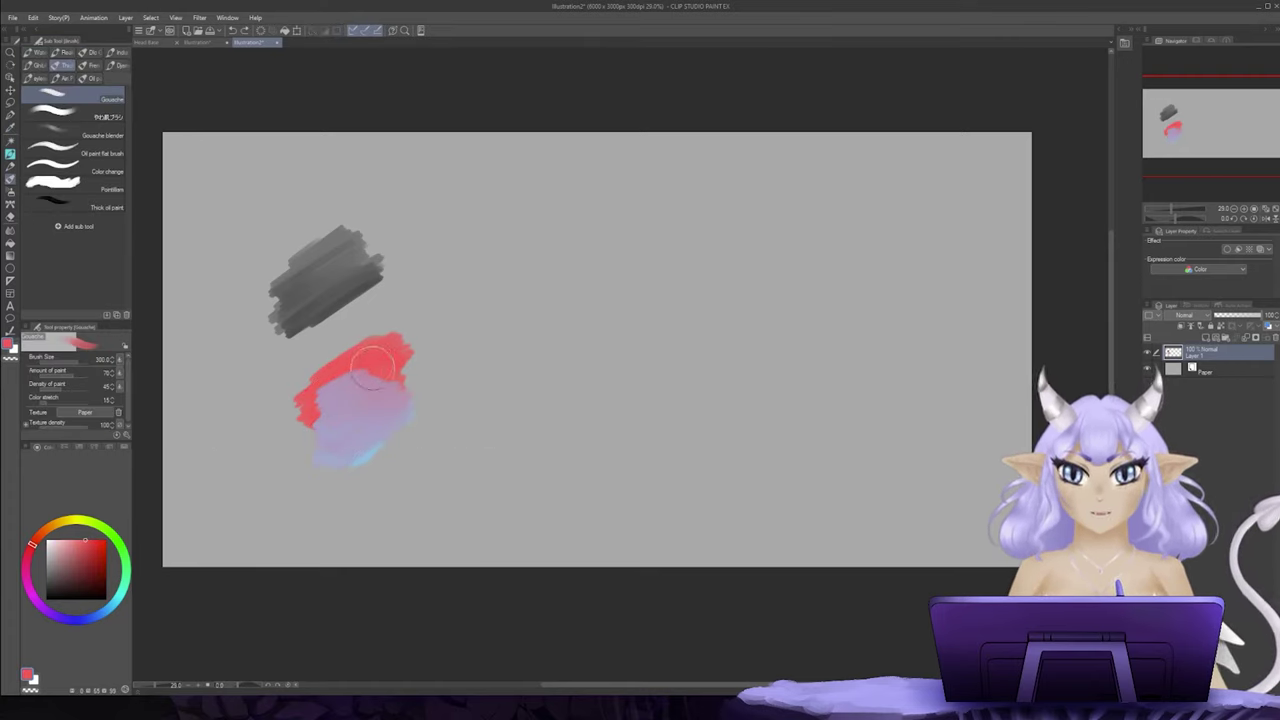
mouse_move(372, 365)
mouse_down()
mouse_move(392, 360)
mouse_move(318, 440)
mouse_up()
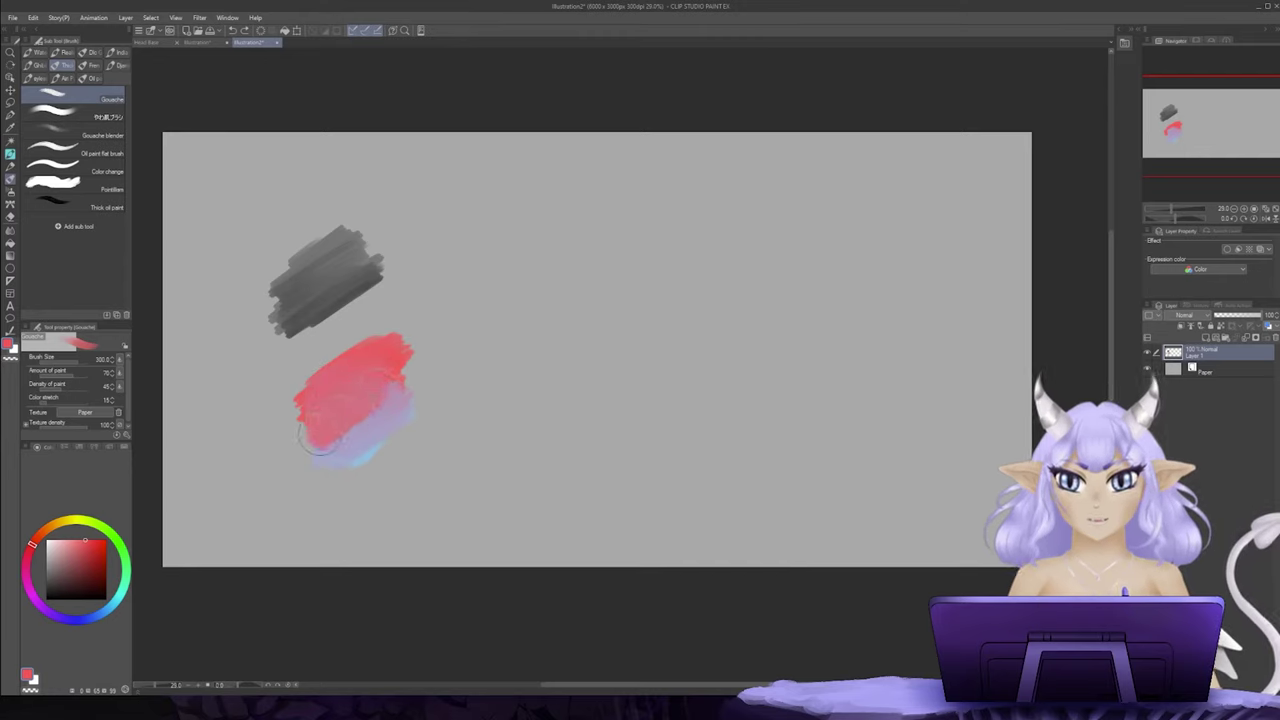
key(i)
click(360, 445)
key(b)
mouse_move(395, 415)
mouse_down()
mouse_move(365, 445)
mouse_move(350, 428)
mouse_move(305, 430)
mouse_move(365, 368)
mouse_move(305, 395)
mouse_move(330, 440)
mouse_move(395, 405)
mouse_move(400, 420)
mouse_move(350, 460)
mouse_move(335, 430)
mouse_move(308, 423)
mouse_move(378, 350)
mouse_up()
Step: Resample the swatch's red and blue, and paint light blue across its lower-left side
key(i)
click(370, 345)
key(b)
key(i)
click(400, 419)
key(b)
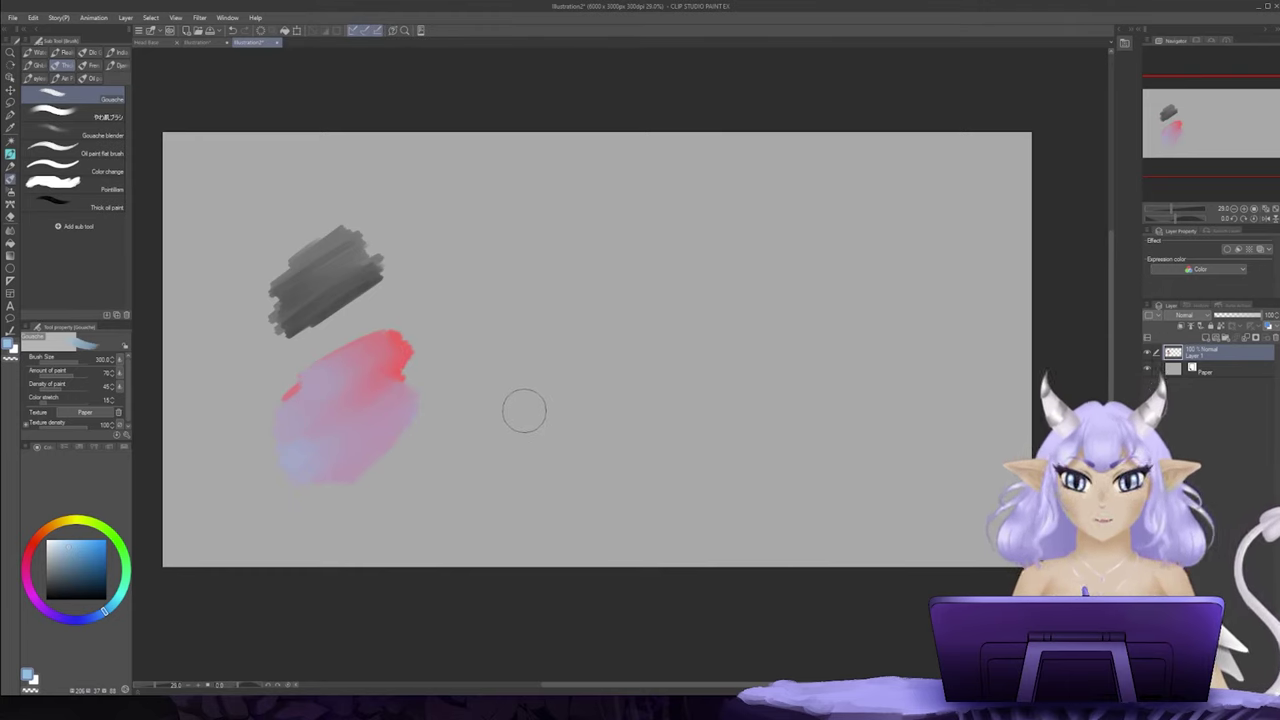
mouse_move(300, 370)
mouse_down()
mouse_move(367, 344)
mouse_move(309, 391)
mouse_move(356, 398)
mouse_move(358, 434)
mouse_up()
Step: Brush sampled red over the swatch's upper right and sampled light blue back across the middle to form a gradient
alt+click(398, 357)
mouse_move(386, 362)
mouse_down()
mouse_move(331, 378)
mouse_move(353, 341)
mouse_move(368, 401)
mouse_move(351, 411)
mouse_move(370, 440)
mouse_up()
key(alt)
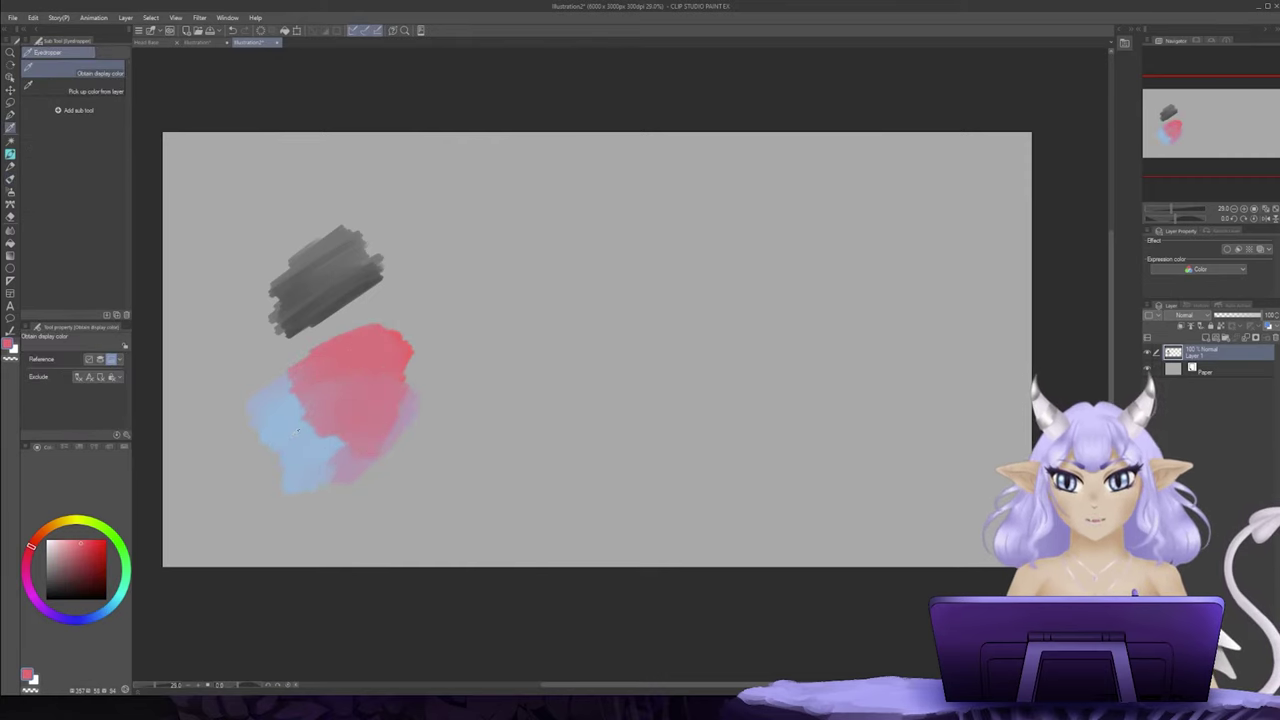
alt+click(297, 430)
mouse_move(285, 365)
mouse_down()
mouse_move(334, 372)
mouse_move(304, 442)
mouse_move(403, 421)
mouse_up()
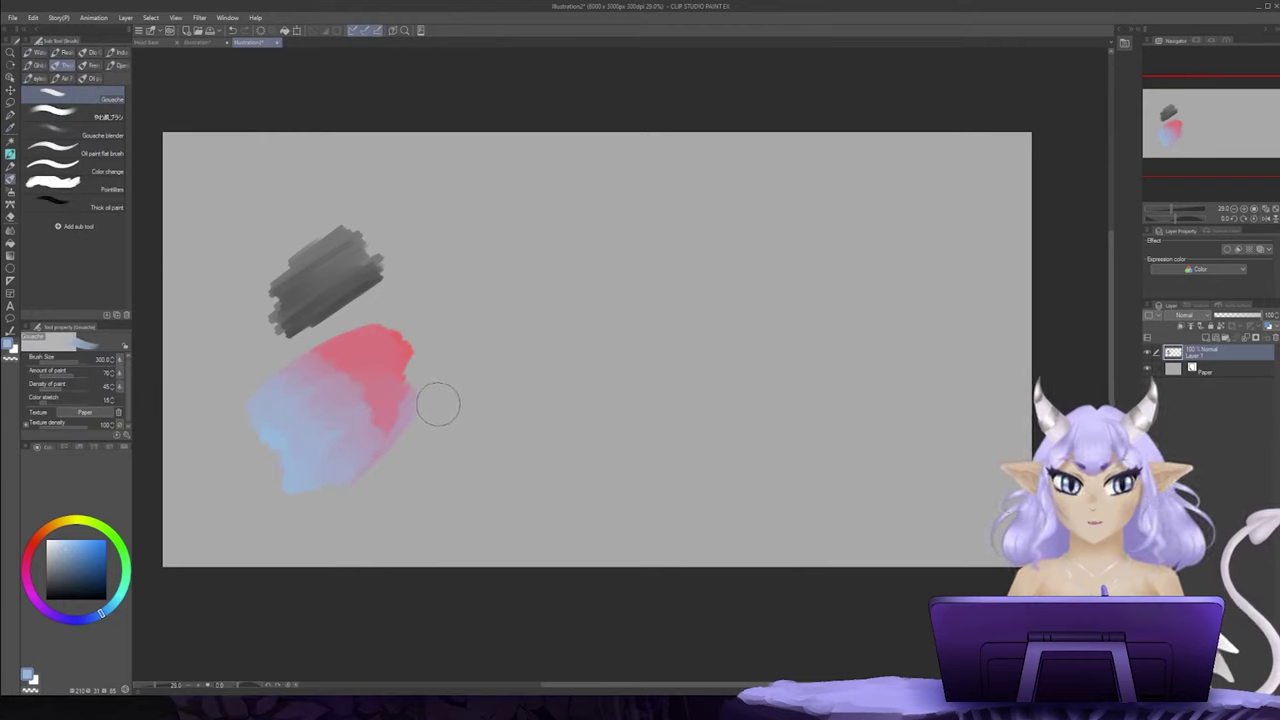
Step: Erase both test swatches from the canvas and return to the Gouache brush
key(e)
mouse_move(410, 408)
mouse_down()
mouse_move(316, 499)
mouse_move(287, 494)
mouse_move(418, 308)
mouse_move(412, 256)
mouse_move(370, 246)
mouse_move(289, 263)
mouse_up()
key(b)
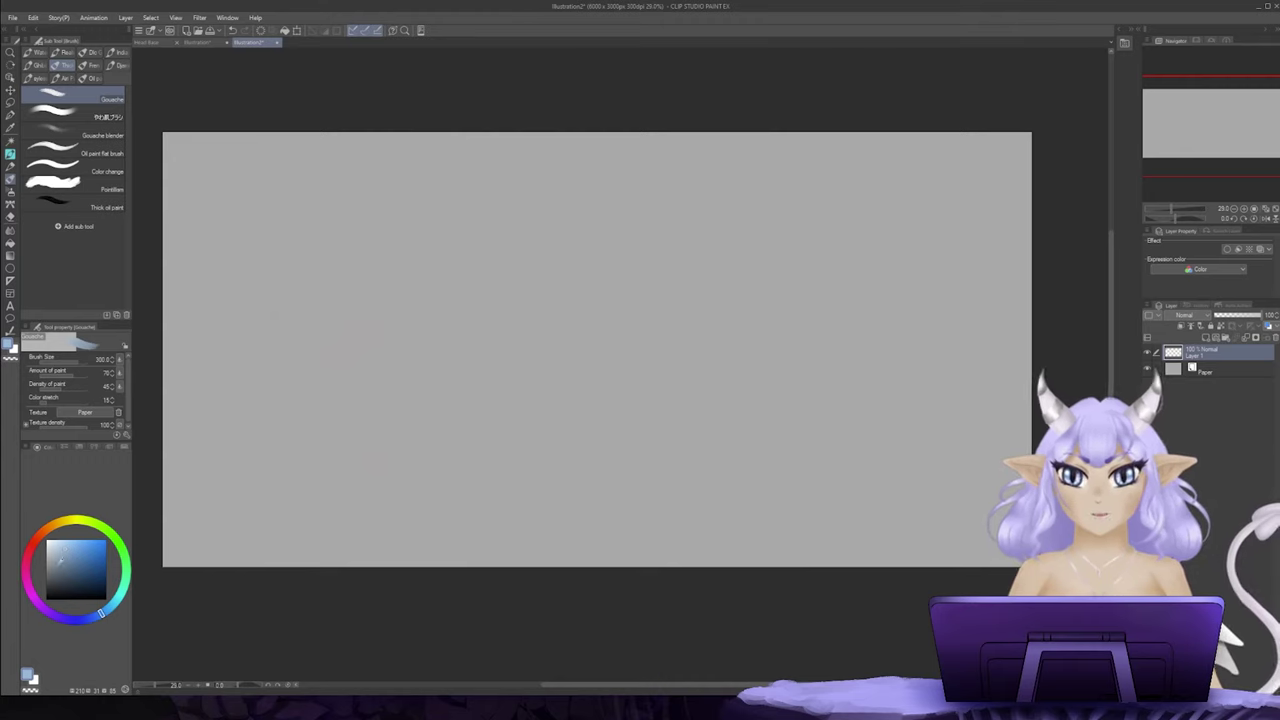
Step: Paint a faint rounded grey hair base in dark blue-grey with Gouache, and draw the first curved strand lines through its middle and lower left
click(45, 588)
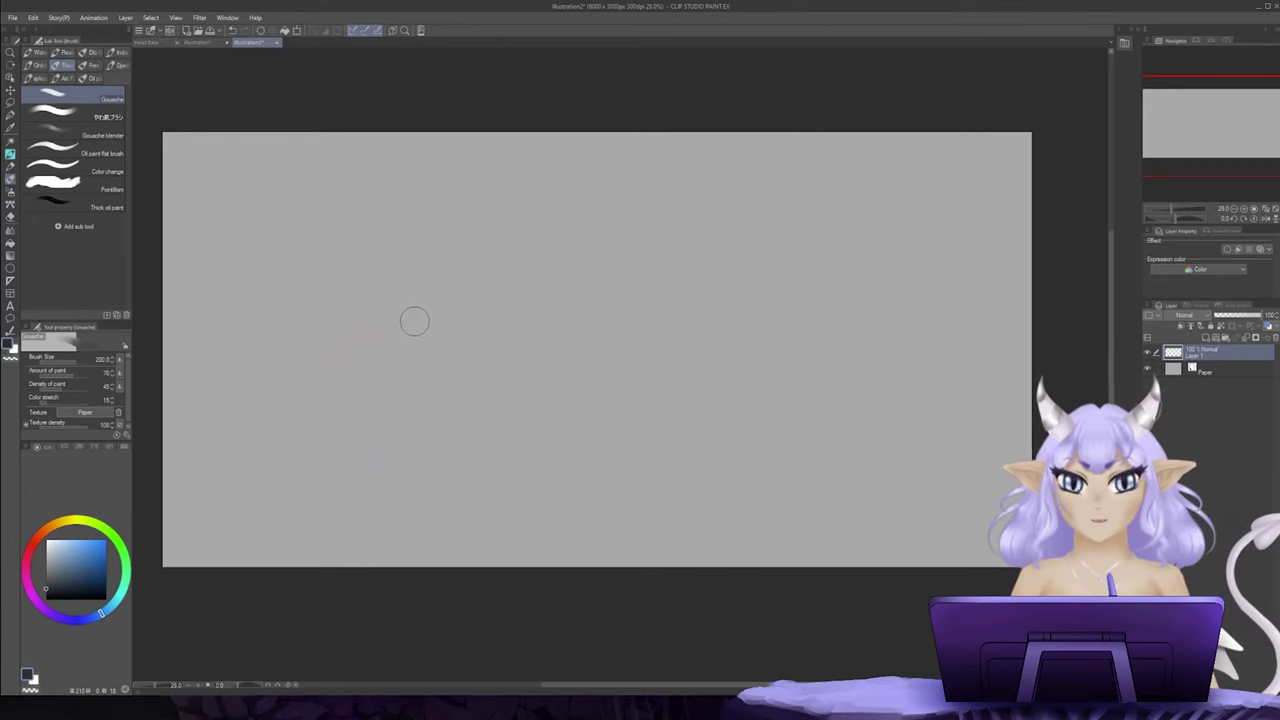
mouse_move(419, 310)
mouse_down()
mouse_move(402, 397)
mouse_move(466, 254)
mouse_move(432, 295)
mouse_move(404, 381)
mouse_move(434, 321)
mouse_move(404, 364)
mouse_move(415, 379)
mouse_move(490, 341)
mouse_move(492, 384)
mouse_move(457, 331)
mouse_move(492, 254)
mouse_up()
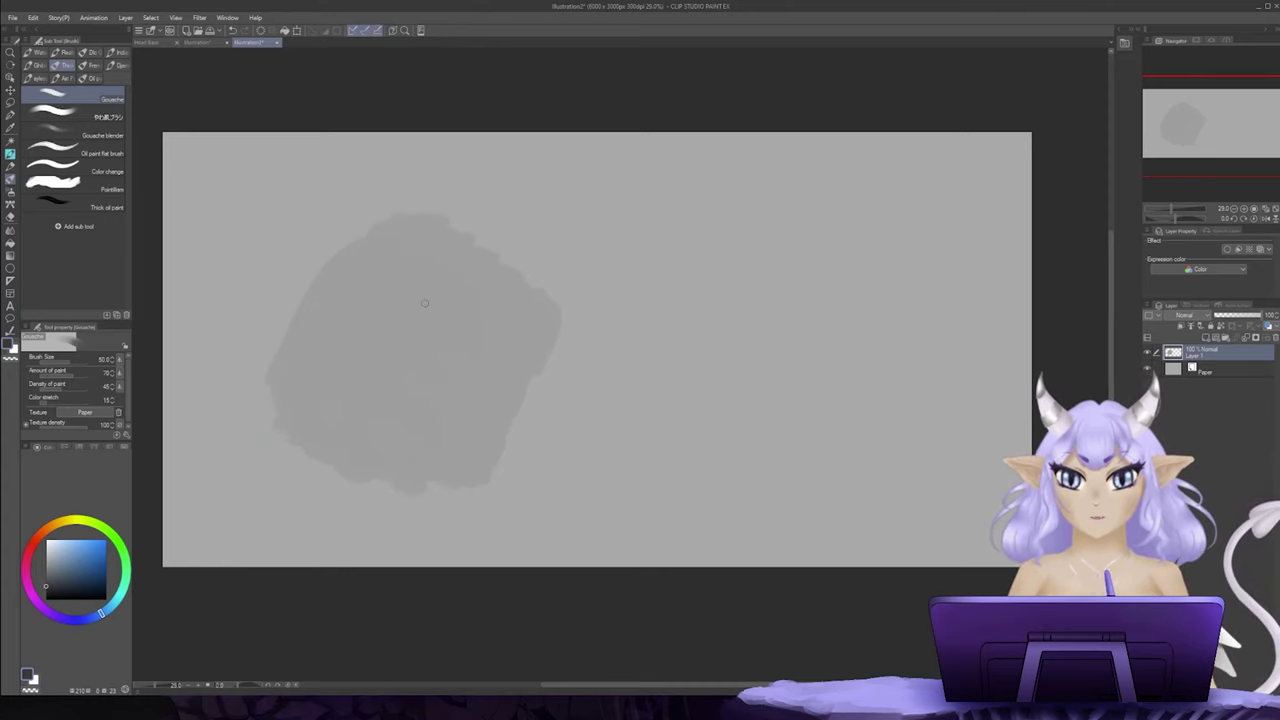
mouse_move(450, 274)
mouse_down()
mouse_move(399, 318)
mouse_move(380, 364)
mouse_move(383, 430)
mouse_move(368, 460)
mouse_up()
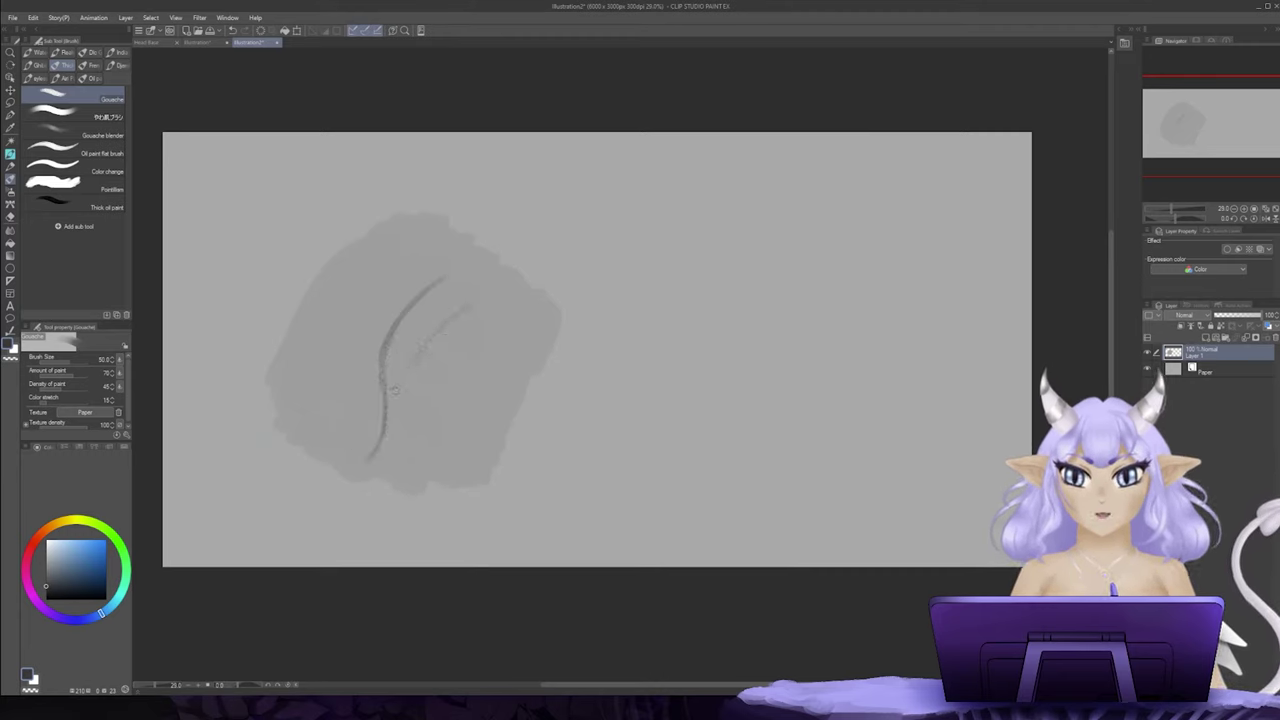
drag(475, 300, 388, 418)
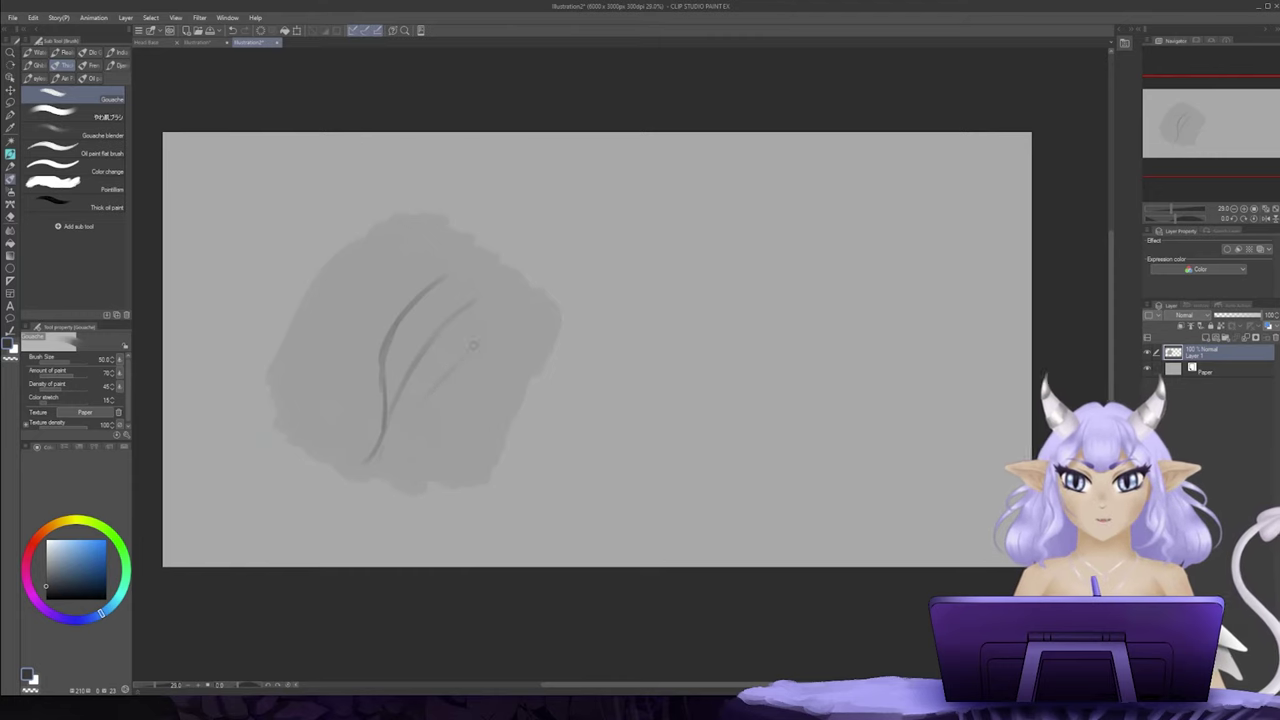
drag(473, 345, 380, 460)
mouse_move(362, 382)
mouse_down()
mouse_move(328, 427)
mouse_move(330, 458)
mouse_up()
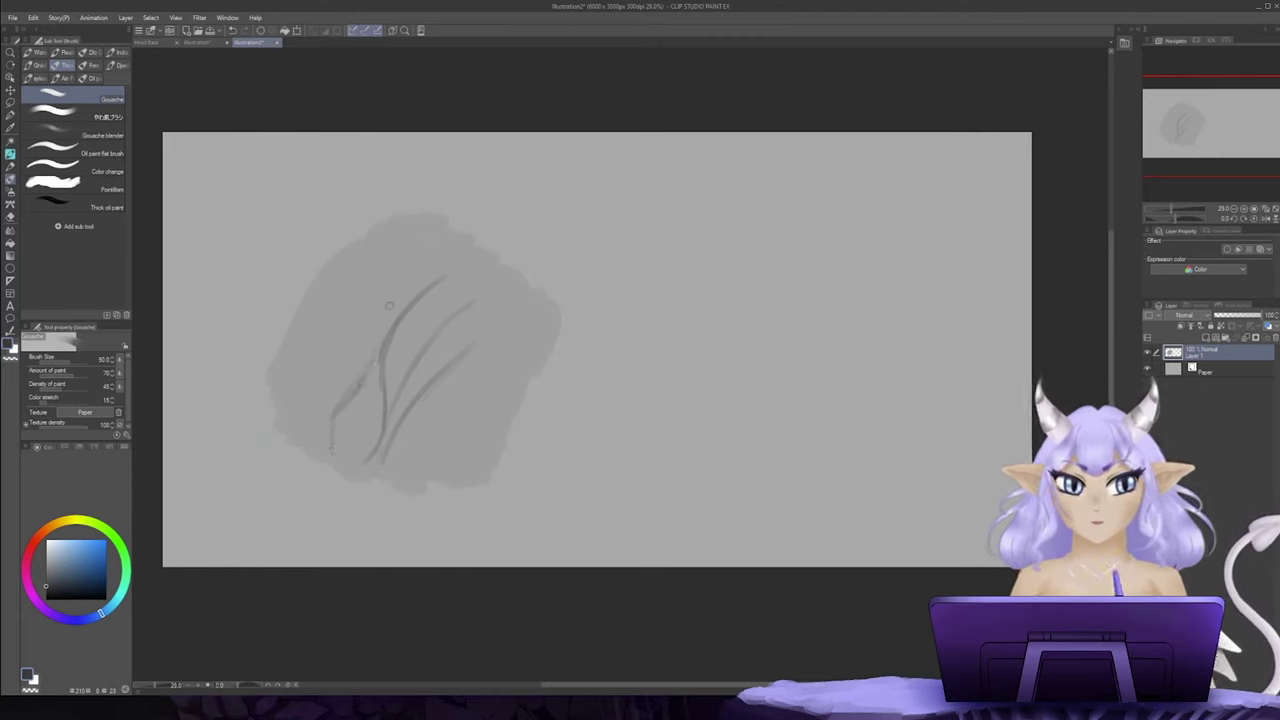
Step: Draw more flowing strand lines across the hair base, covering its upper edge, left outline and right outline
mouse_move(428, 234)
mouse_down()
mouse_move(364, 279)
mouse_move(383, 262)
mouse_move(357, 297)
mouse_move(339, 392)
mouse_up()
mouse_move(455, 368)
mouse_down()
mouse_move(430, 474)
mouse_move(530, 278)
mouse_move(455, 317)
mouse_up()
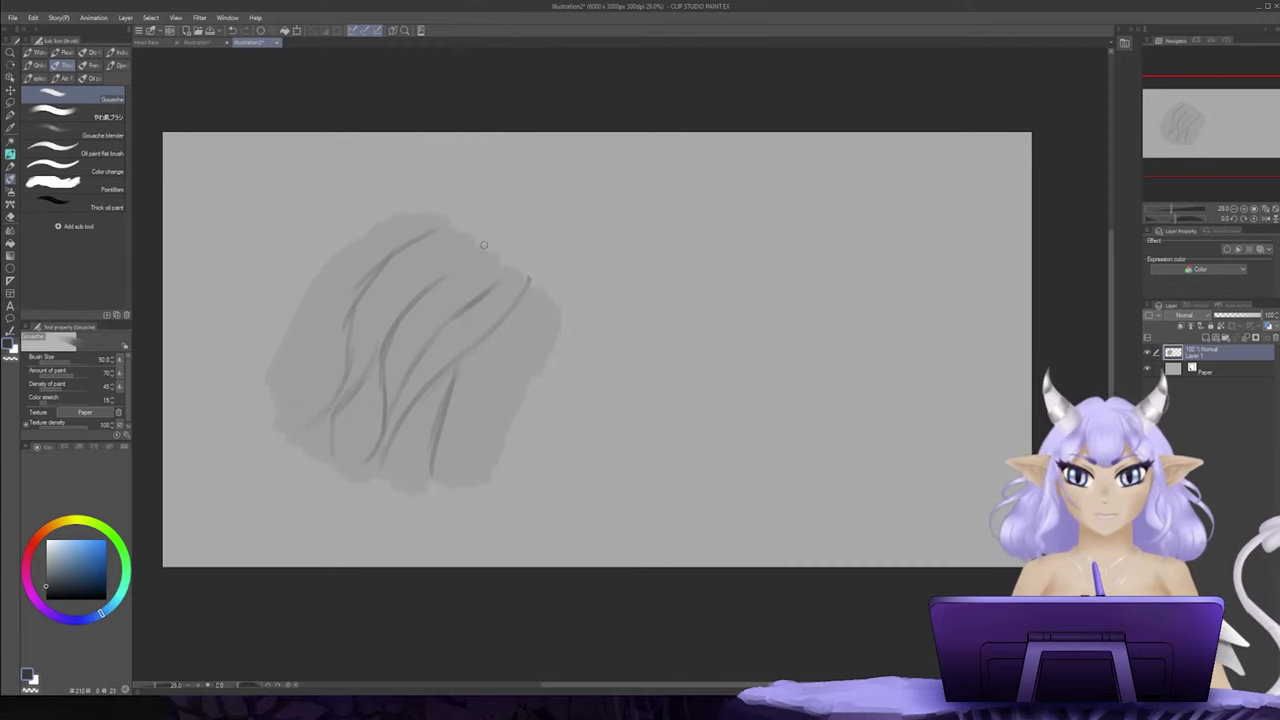
mouse_move(483, 248)
mouse_down()
mouse_move(282, 374)
mouse_move(276, 405)
mouse_up()
drag(334, 264, 280, 338)
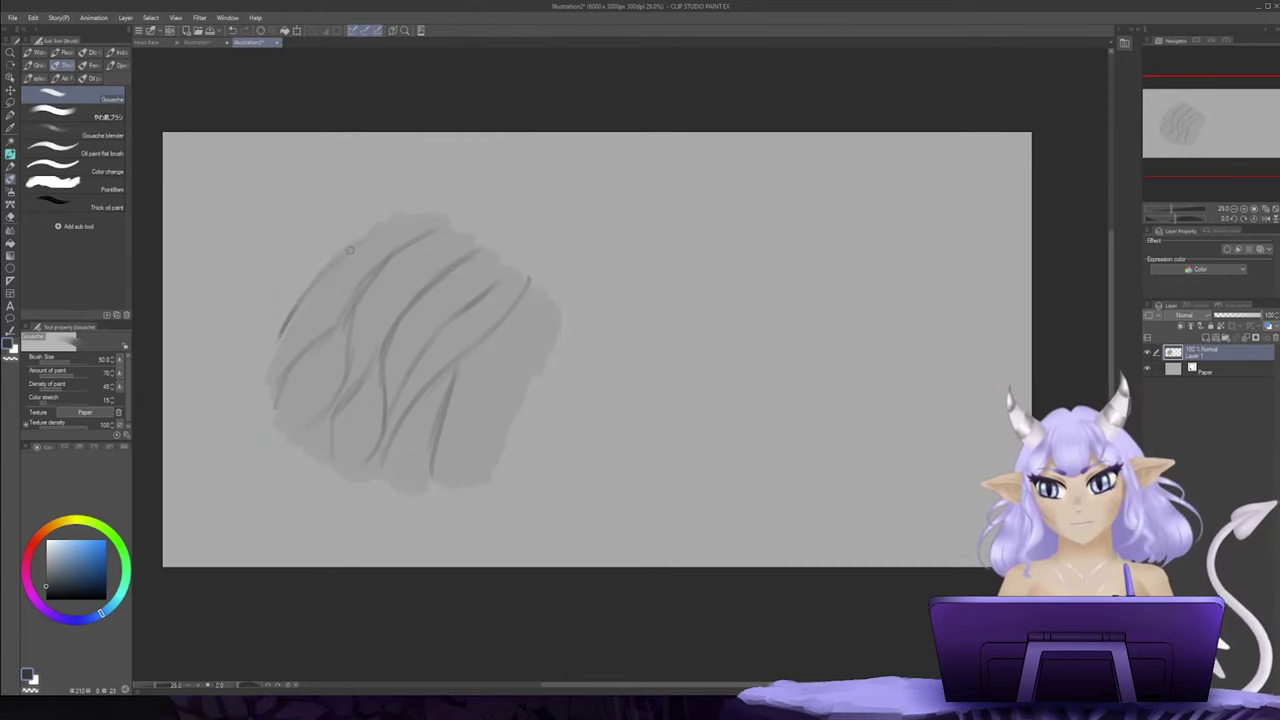
drag(322, 290, 290, 356)
mouse_move(530, 336)
mouse_down()
mouse_move(508, 410)
mouse_move(416, 509)
mouse_move(514, 425)
mouse_move(491, 463)
mouse_up()
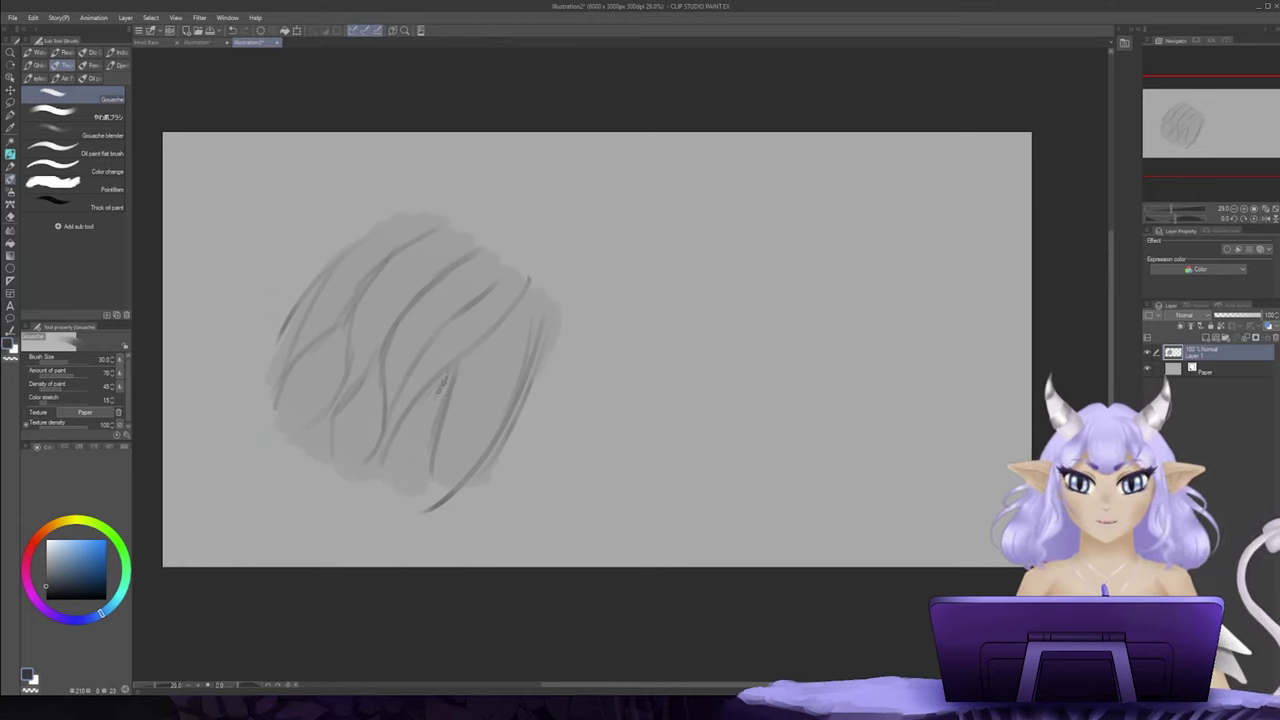
Step: Shade the strand junction right of center, the upper-right roots and the pointed tip of the lower-right lock
mouse_move(450, 372)
mouse_down()
mouse_move(430, 410)
mouse_move(442, 414)
mouse_move(424, 392)
mouse_move(430, 412)
mouse_move(391, 414)
mouse_move(418, 389)
mouse_up()
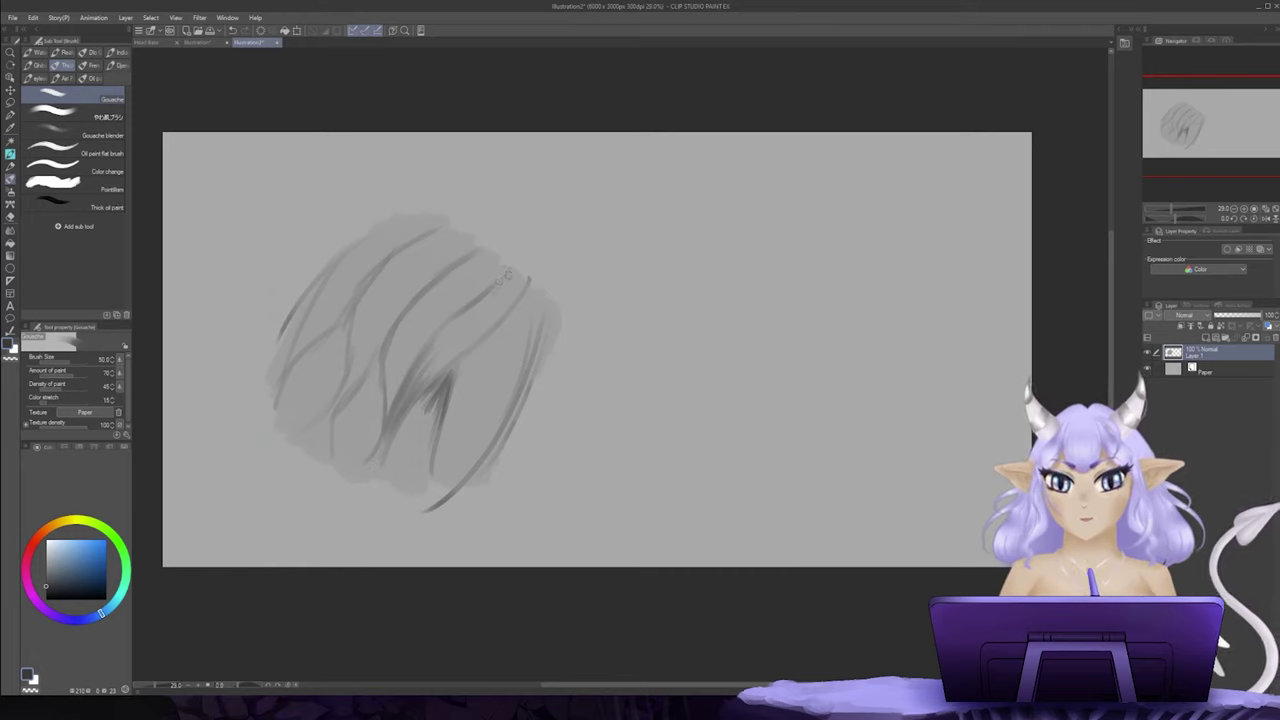
mouse_move(526, 266)
mouse_down()
mouse_move(485, 324)
mouse_move(492, 291)
mouse_up()
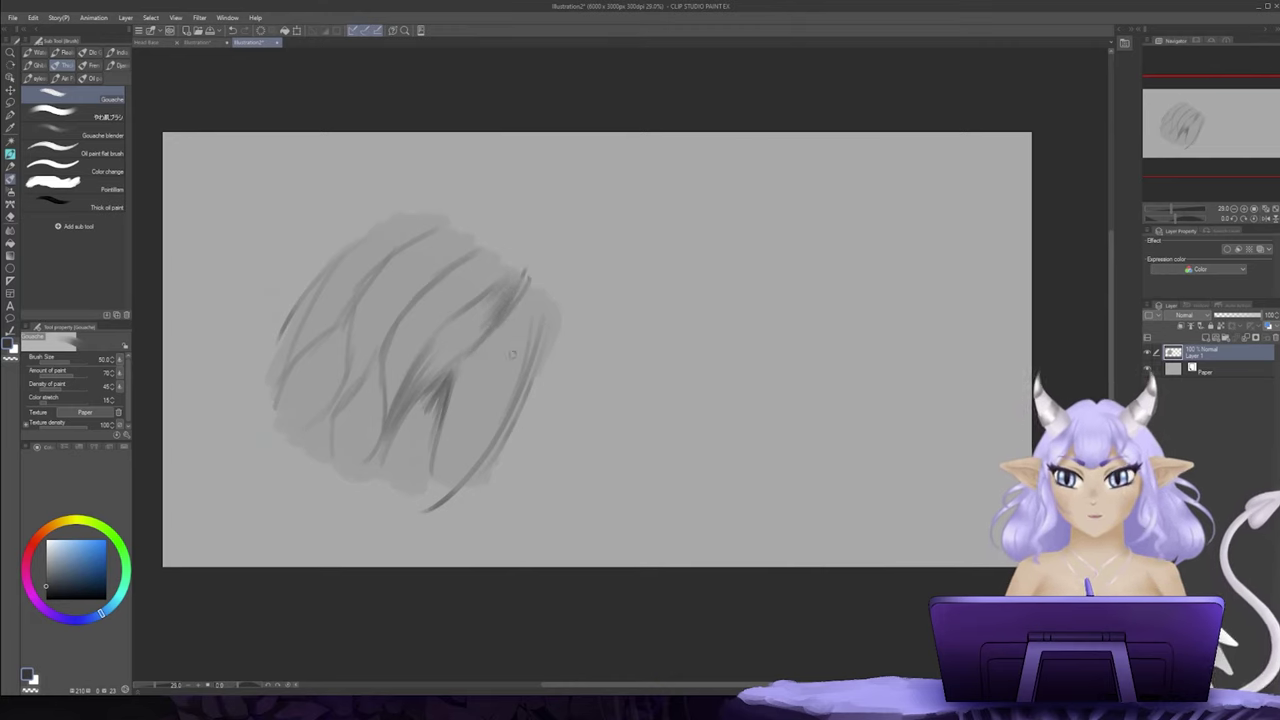
drag(480, 448, 454, 478)
drag(494, 424, 428, 504)
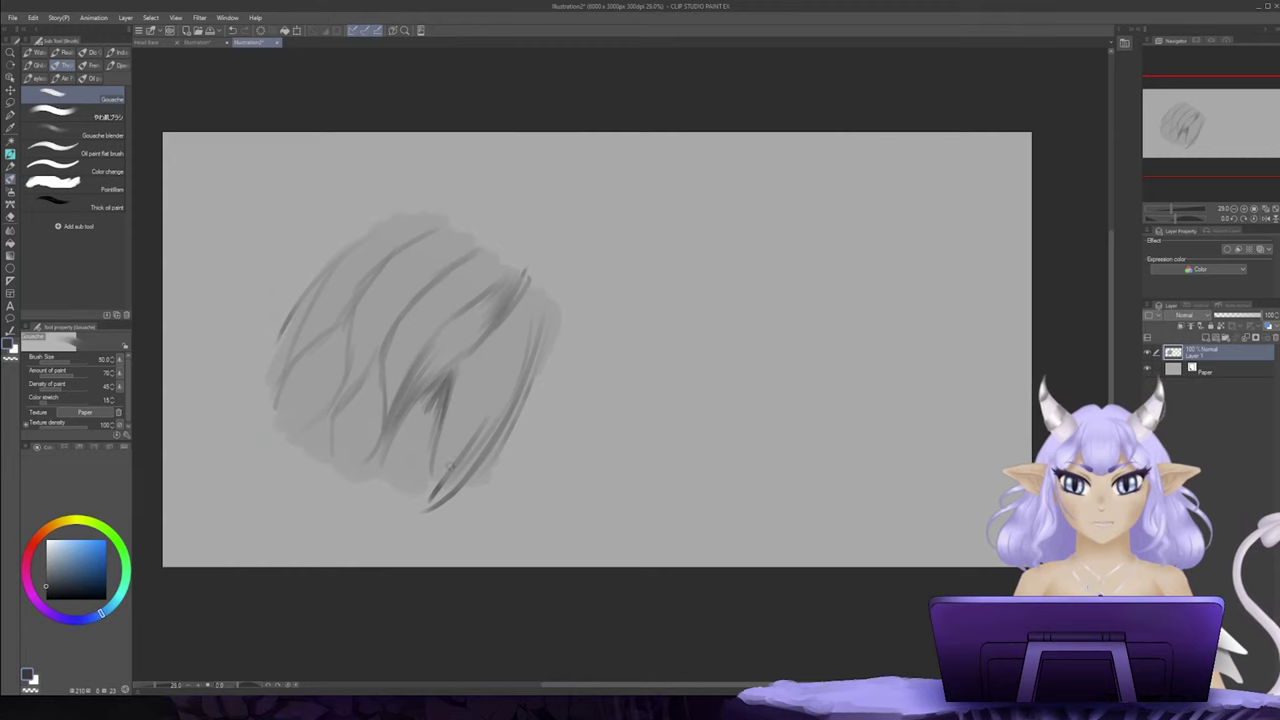
mouse_move(448, 426)
mouse_down()
mouse_move(433, 484)
mouse_move(436, 466)
mouse_up()
drag(450, 412, 430, 507)
drag(486, 444, 432, 498)
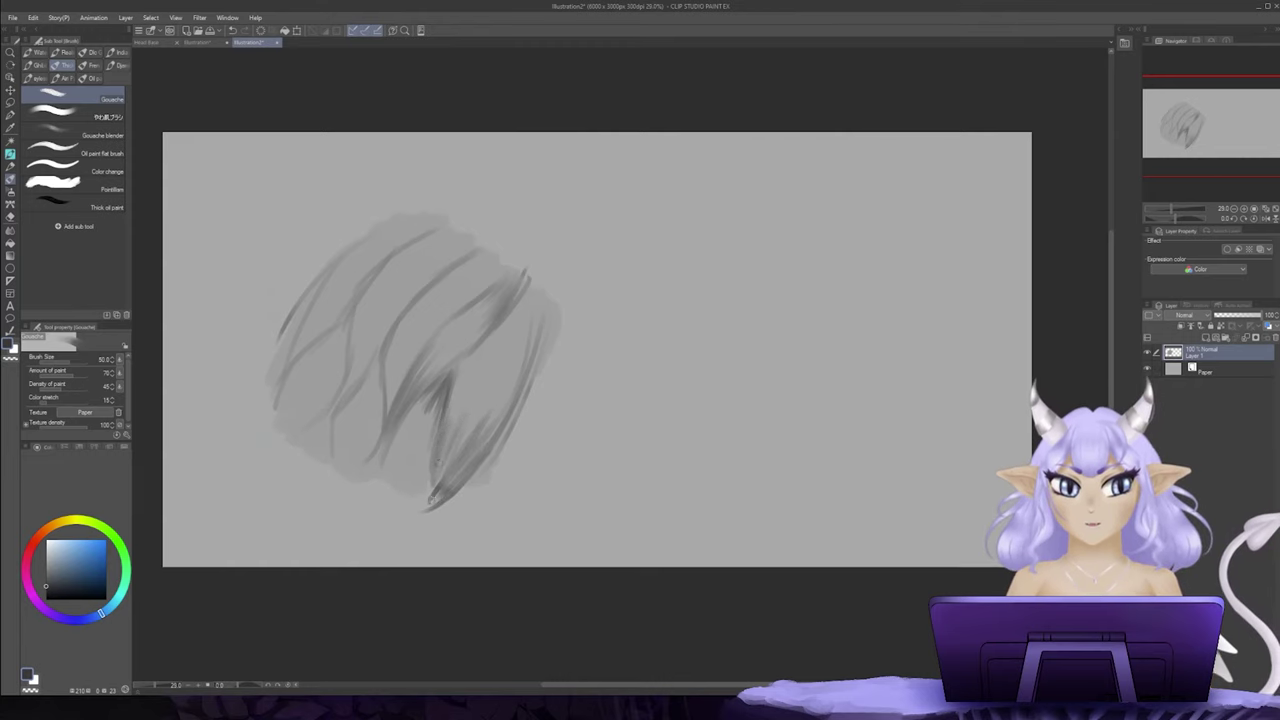
Step: Add fine strands running down from the roots of the right lock and one thin strand beside the central gap
drag(536, 312, 530, 352)
mouse_move(538, 278)
mouse_down()
mouse_move(528, 346)
mouse_move(524, 318)
mouse_move(499, 373)
mouse_up()
mouse_move(522, 324)
mouse_down()
mouse_move(503, 369)
mouse_move(491, 350)
mouse_up()
drag(518, 302, 488, 352)
drag(430, 408, 410, 470)
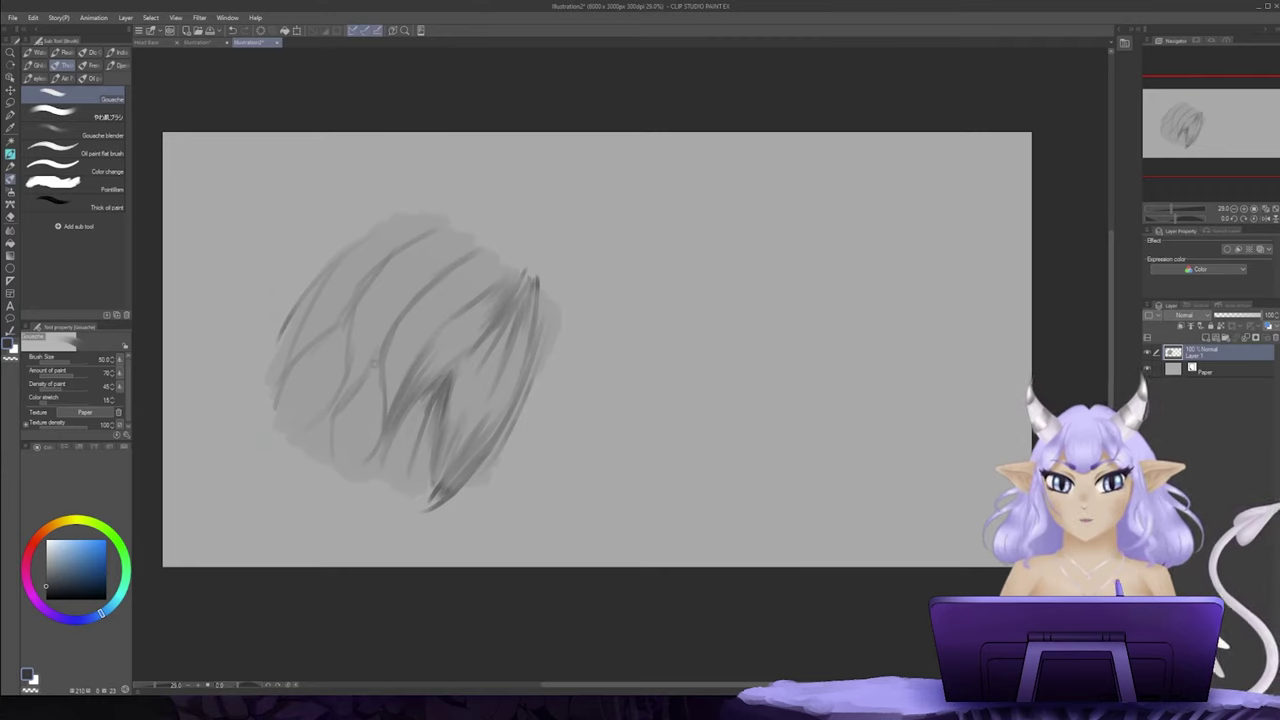
Step: Darken the central strand junction with short tapered strokes and define the small lock to its lower left
mouse_move(374, 366)
mouse_down()
mouse_move(358, 428)
mouse_move(378, 416)
mouse_move(372, 452)
mouse_move(356, 412)
mouse_move(332, 420)
mouse_move(326, 486)
mouse_up()
drag(388, 404, 396, 342)
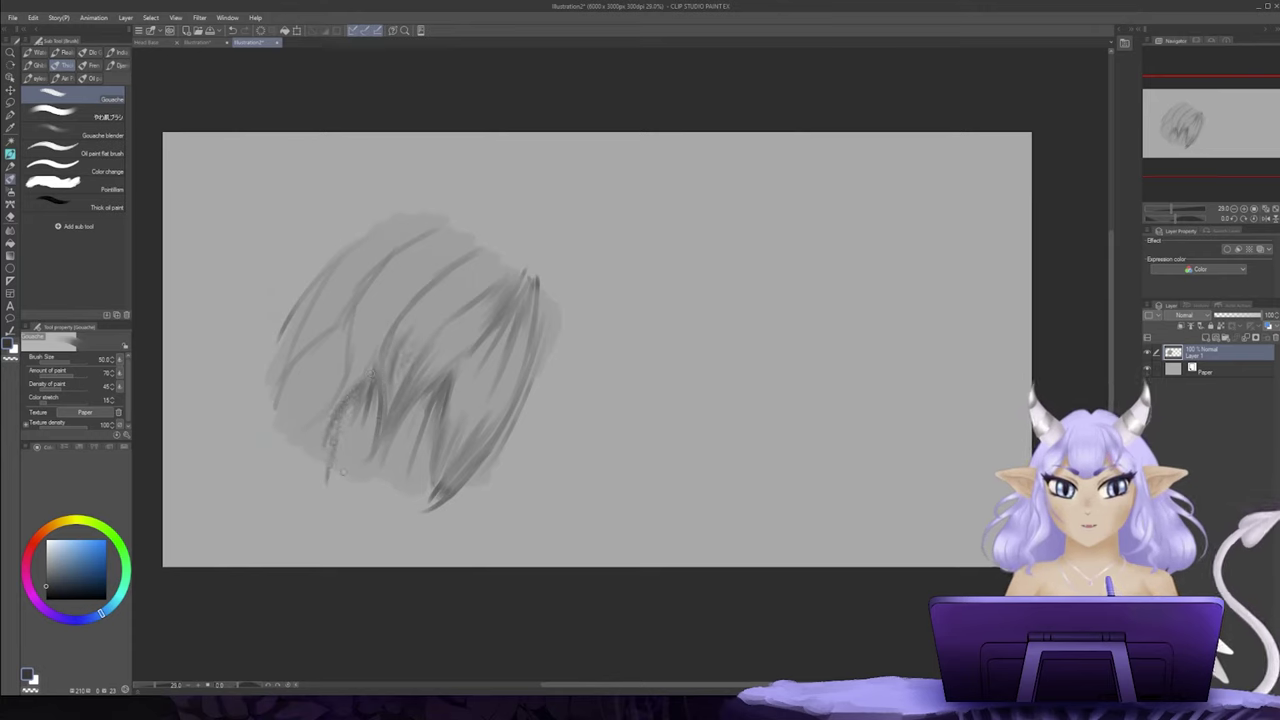
drag(428, 330, 386, 428)
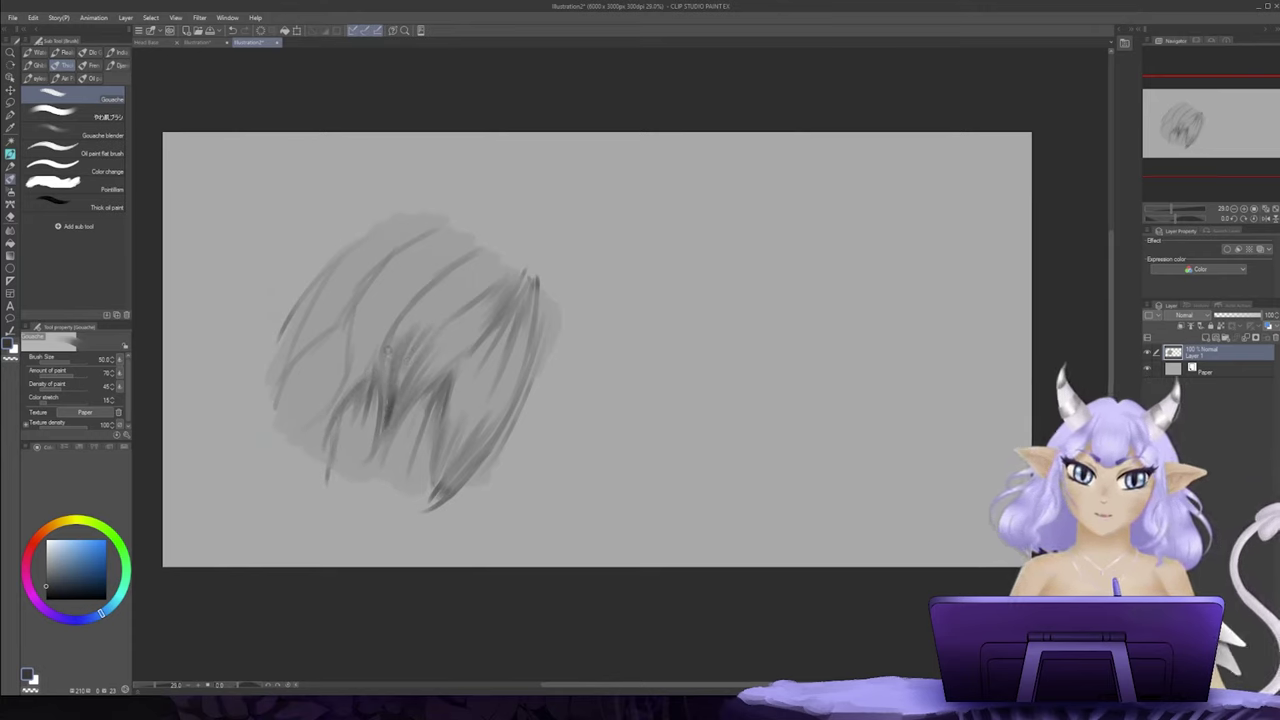
drag(391, 364, 382, 422)
drag(414, 346, 395, 391)
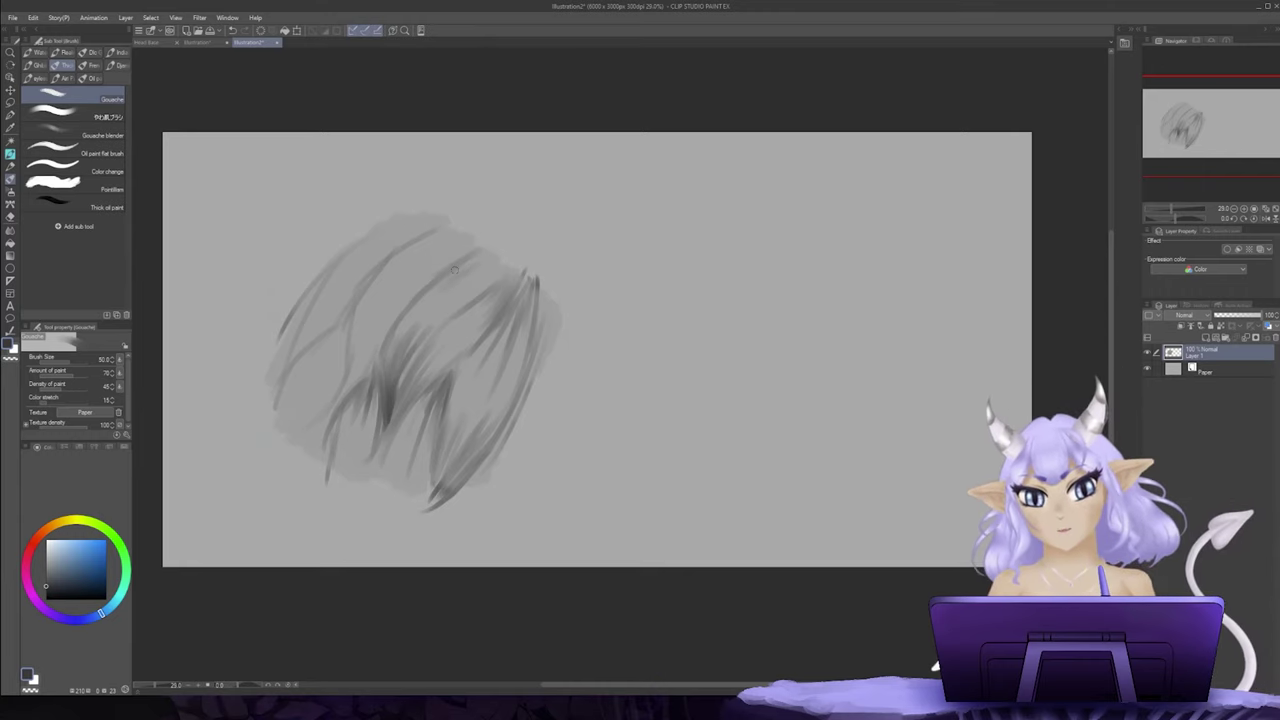
Step: Shade the upper-middle strands and deepen the shadows between the locks left of center
mouse_move(472, 264)
mouse_down()
mouse_move(442, 290)
mouse_move(458, 308)
mouse_up()
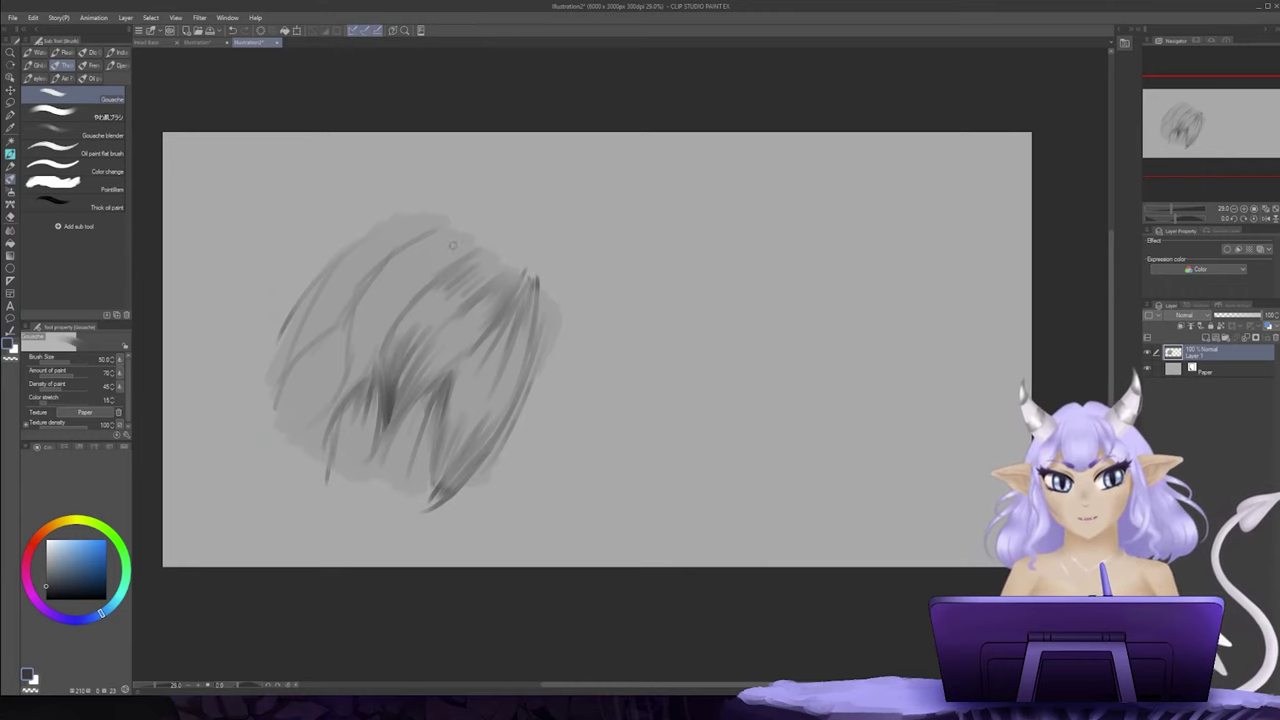
drag(362, 330, 331, 410)
drag(372, 348, 326, 404)
drag(358, 316, 352, 364)
mouse_move(435, 228)
mouse_down()
mouse_move(385, 274)
mouse_move(404, 296)
mouse_move(398, 318)
mouse_up()
drag(456, 256, 384, 340)
drag(400, 302, 376, 372)
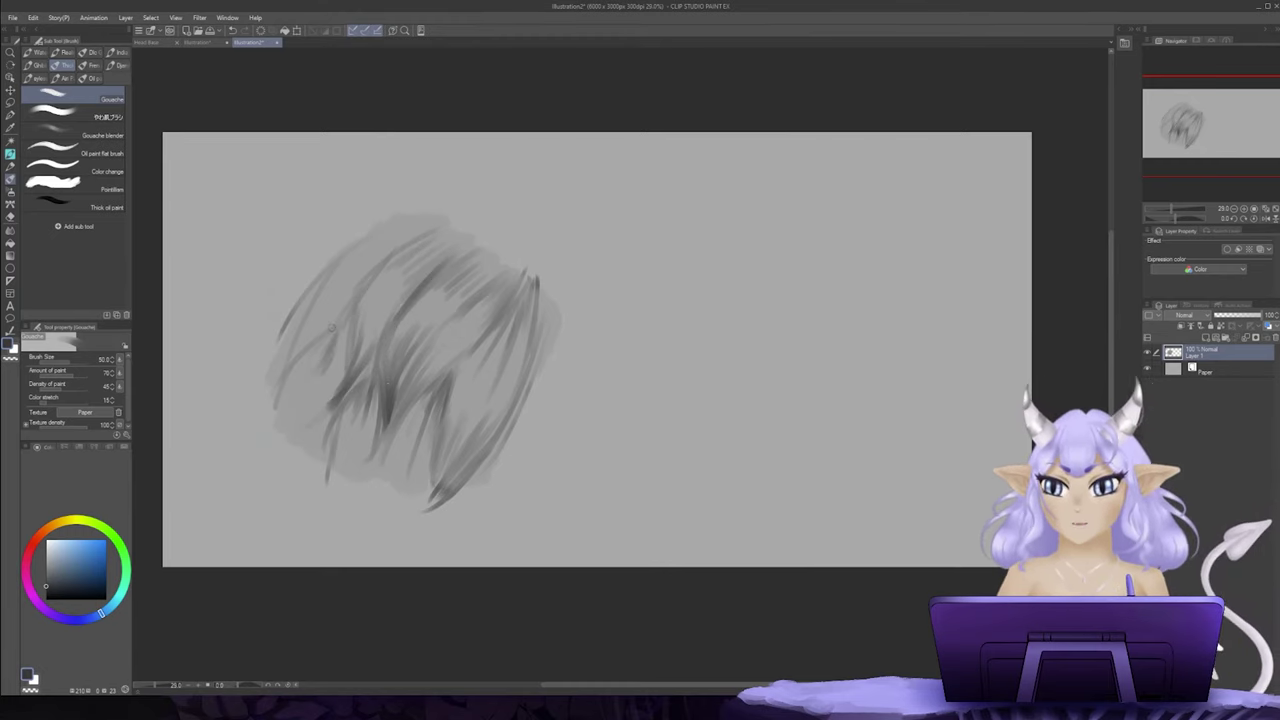
Step: Define the left side of the hair with dark outer contour strokes, pointed tips and shading between the left locks
drag(322, 334, 244, 442)
mouse_move(318, 302)
mouse_down()
mouse_move(300, 338)
mouse_move(312, 330)
mouse_up()
drag(356, 280, 304, 350)
drag(346, 310, 292, 354)
mouse_move(334, 258)
mouse_down()
mouse_move(298, 352)
mouse_move(316, 294)
mouse_up()
mouse_move(374, 228)
mouse_down()
mouse_move(268, 354)
mouse_move(262, 394)
mouse_up()
drag(286, 338, 262, 412)
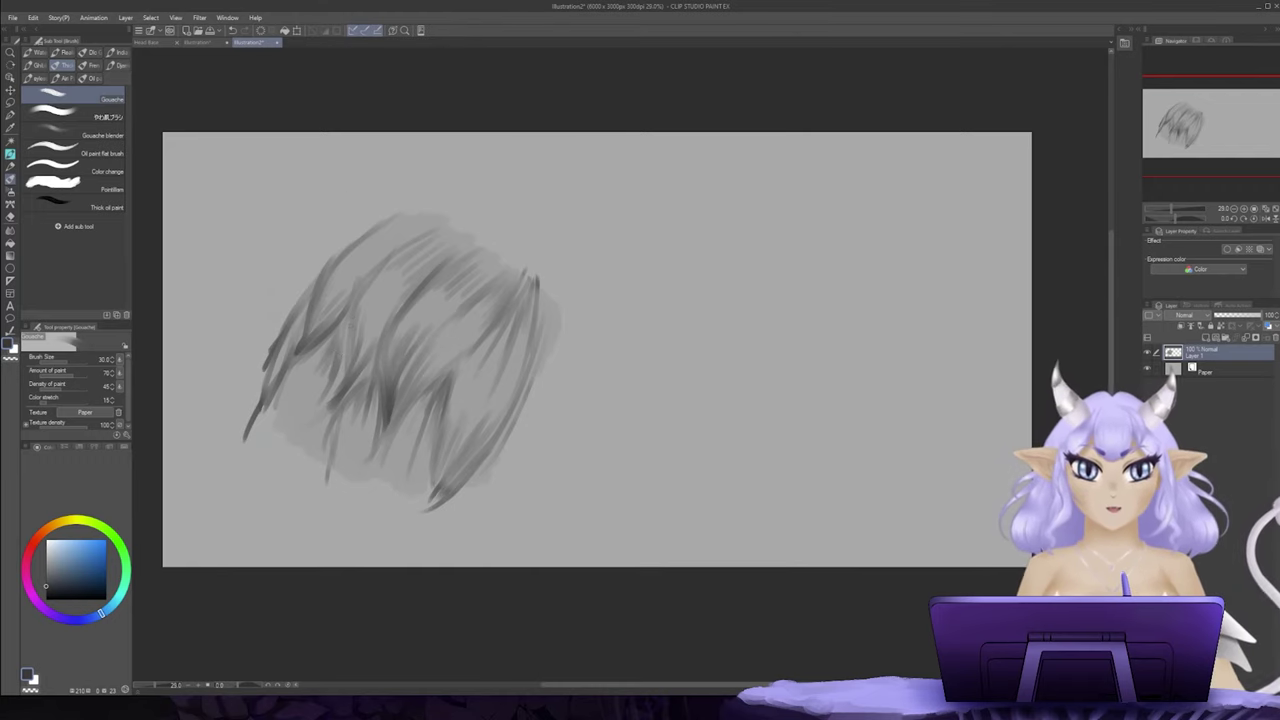
drag(349, 314, 346, 347)
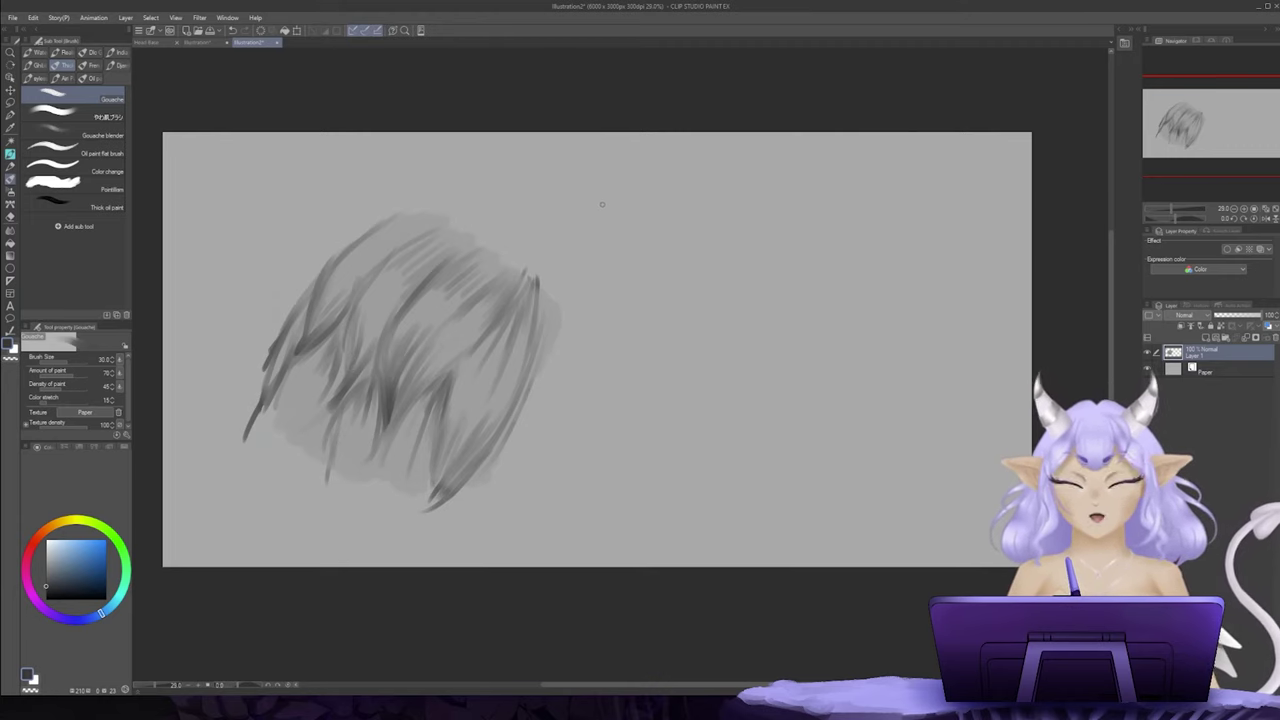
mouse_move(630, 203)
mouse_down()
mouse_move(610, 271)
mouse_move(643, 298)
mouse_up()
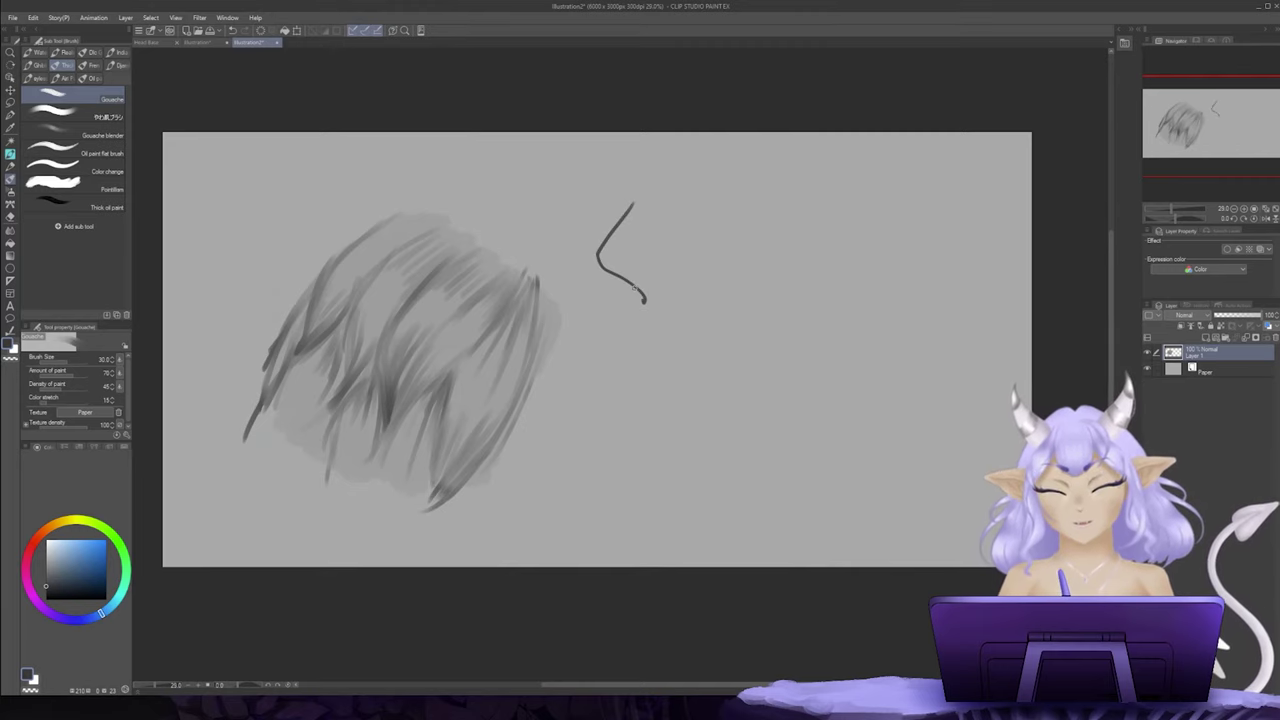
key(ctrl+z)
mouse_move(640, 208)
mouse_down()
mouse_move(608, 266)
mouse_move(654, 314)
mouse_move(581, 375)
mouse_move(680, 354)
mouse_up()
key(ctrl+z)
key(ctrl+z)
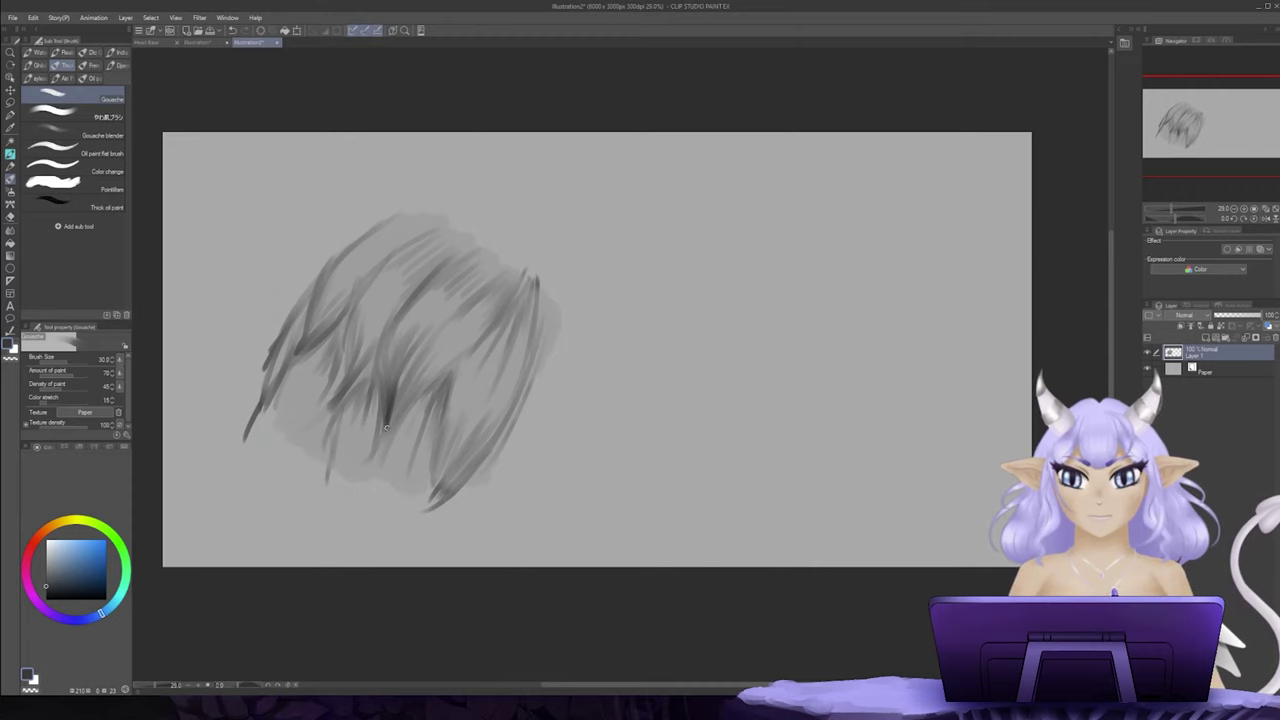
Step: Darken the central lock's tip and define the two curved strand lines sweeping from it toward the upper-right roots
drag(386, 428, 383, 440)
mouse_move(404, 362)
mouse_down()
mouse_move(455, 316)
mouse_move(398, 377)
mouse_move(483, 288)
mouse_up()
drag(389, 429, 478, 344)
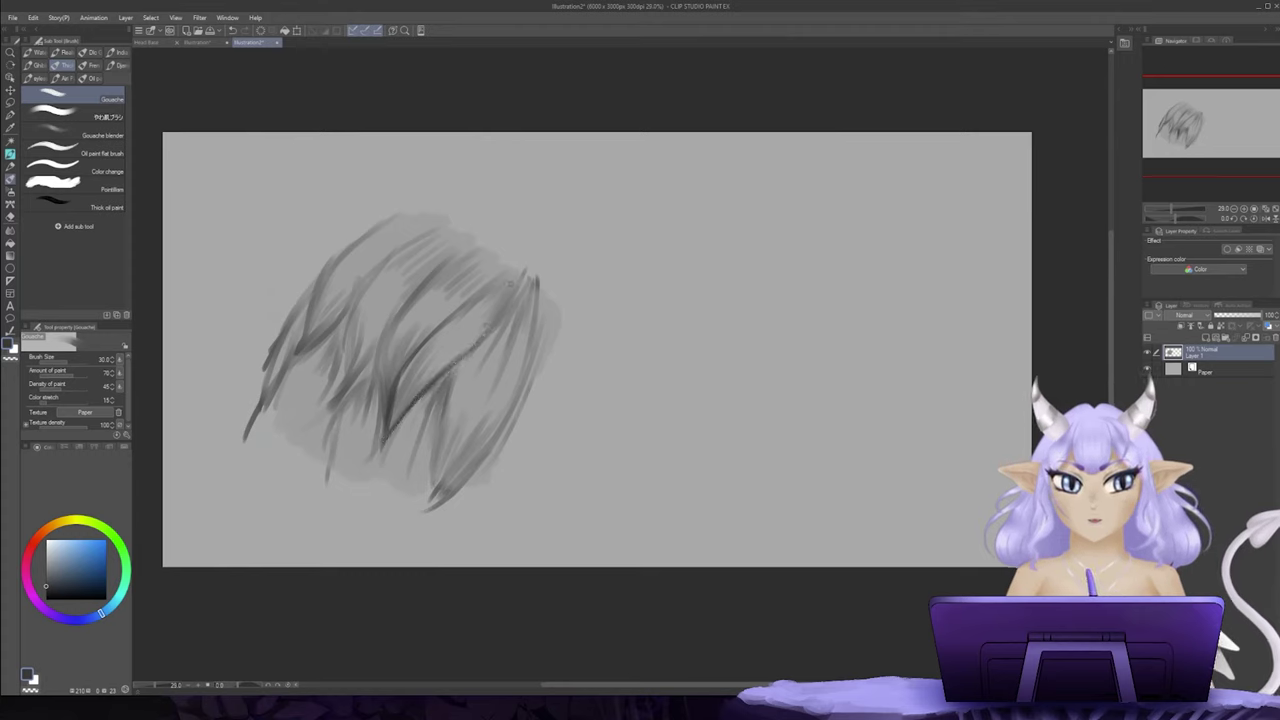
mouse_move(510, 288)
mouse_down()
mouse_move(478, 342)
mouse_move(462, 304)
mouse_up()
Step: Define the right lock with dark contour strokes running from its roots down to its pointed tip
drag(448, 394, 430, 460)
drag(520, 300, 476, 424)
drag(500, 366, 440, 482)
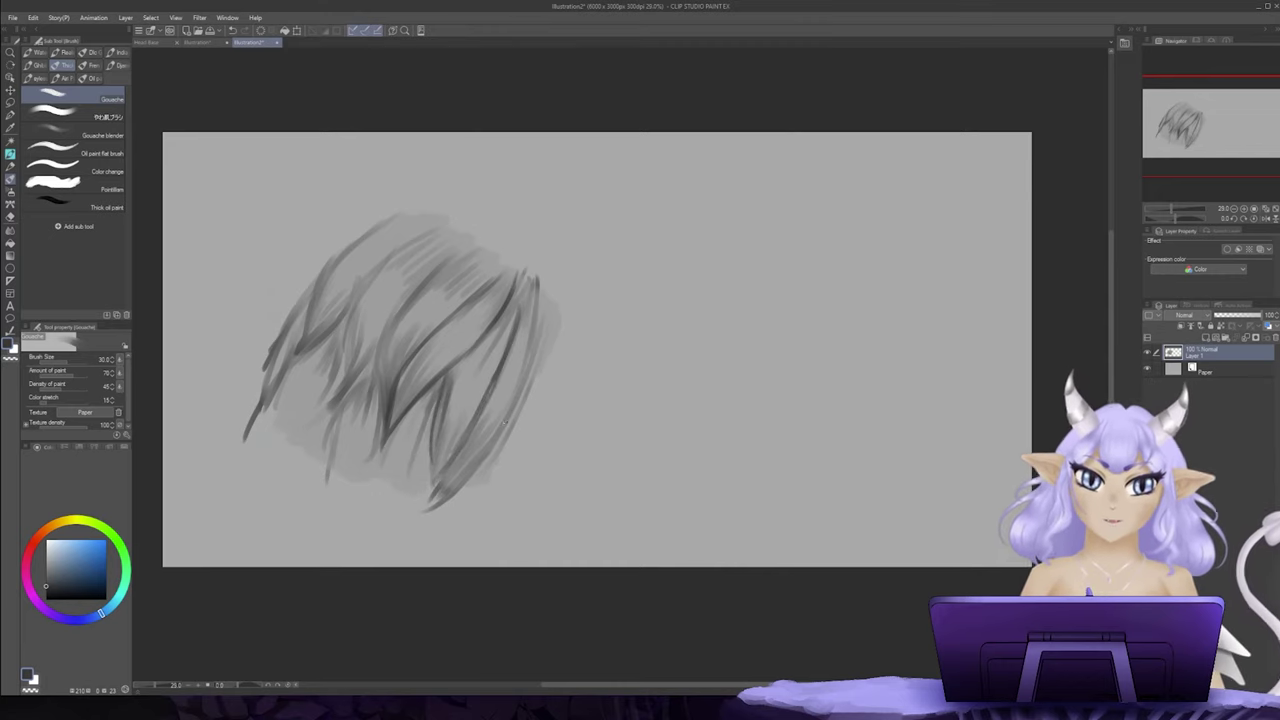
drag(505, 424, 466, 468)
drag(540, 292, 504, 430)
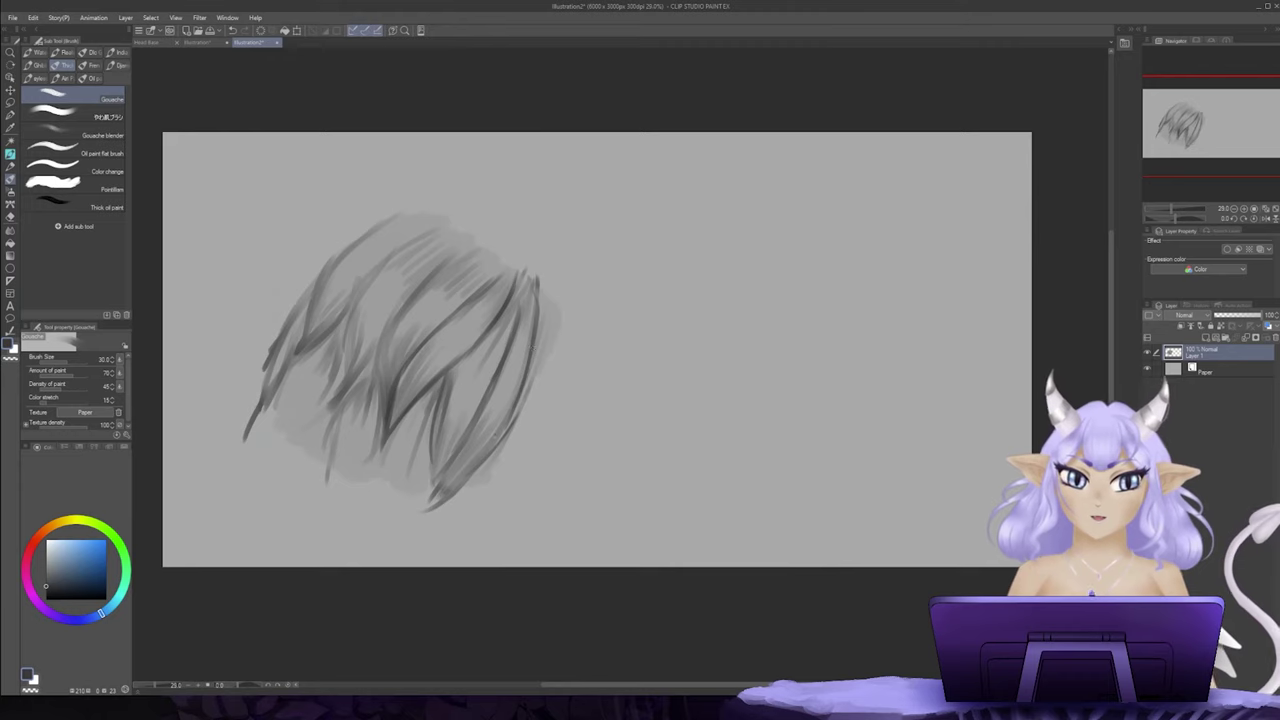
Step: Extend the central tip downward and darken the contours of the curved strand and small lock left of center
drag(402, 424, 374, 490)
mouse_move(382, 390)
mouse_down()
mouse_move(386, 328)
mouse_move(418, 298)
mouse_up()
drag(390, 340, 430, 270)
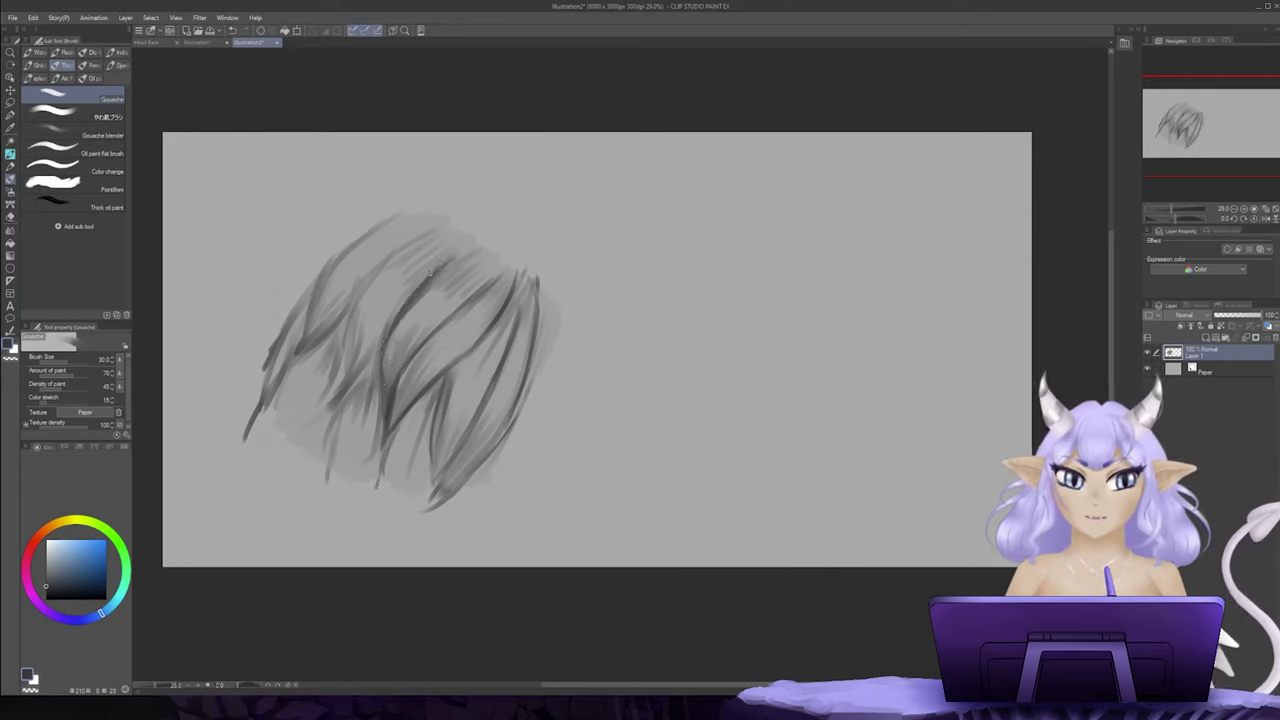
mouse_move(374, 371)
mouse_down()
mouse_move(337, 413)
mouse_move(361, 374)
mouse_move(332, 460)
mouse_move(367, 368)
mouse_move(328, 450)
mouse_up()
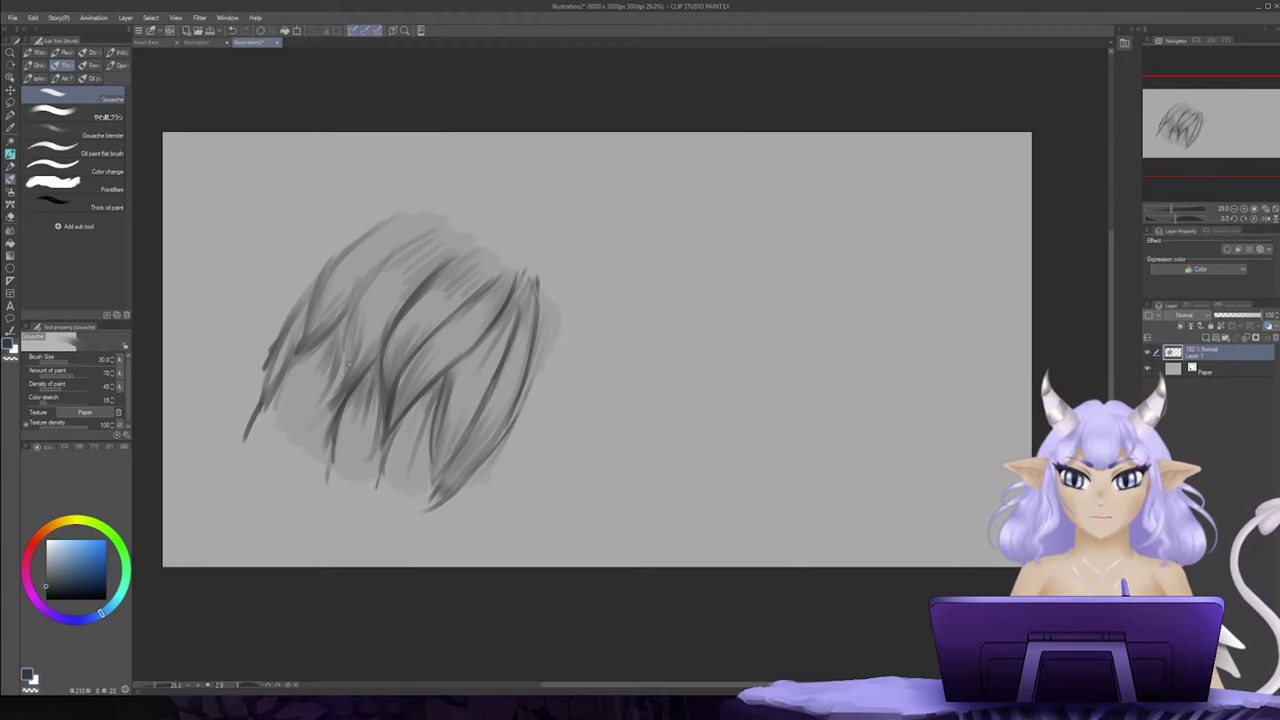
mouse_move(352, 340)
mouse_down()
mouse_move(345, 378)
mouse_move(405, 300)
mouse_up()
Step: Darken the long strand lines and the junctions between the left and central locks
mouse_move(424, 345)
mouse_down()
mouse_move(429, 302)
mouse_move(527, 213)
mouse_up()
key(ctrl+space)
drag(620, 259, 586, 286)
drag(623, 209, 529, 375)
mouse_move(445, 383)
mouse_down()
mouse_move(429, 496)
mouse_move(446, 392)
mouse_move(522, 292)
mouse_up()
mouse_move(462, 350)
mouse_down()
mouse_move(400, 395)
mouse_move(330, 500)
mouse_up()
mouse_move(412, 372)
mouse_down()
mouse_move(388, 418)
mouse_move(428, 317)
mouse_up()
mouse_move(409, 418)
mouse_down()
mouse_move(511, 286)
mouse_move(478, 321)
mouse_up()
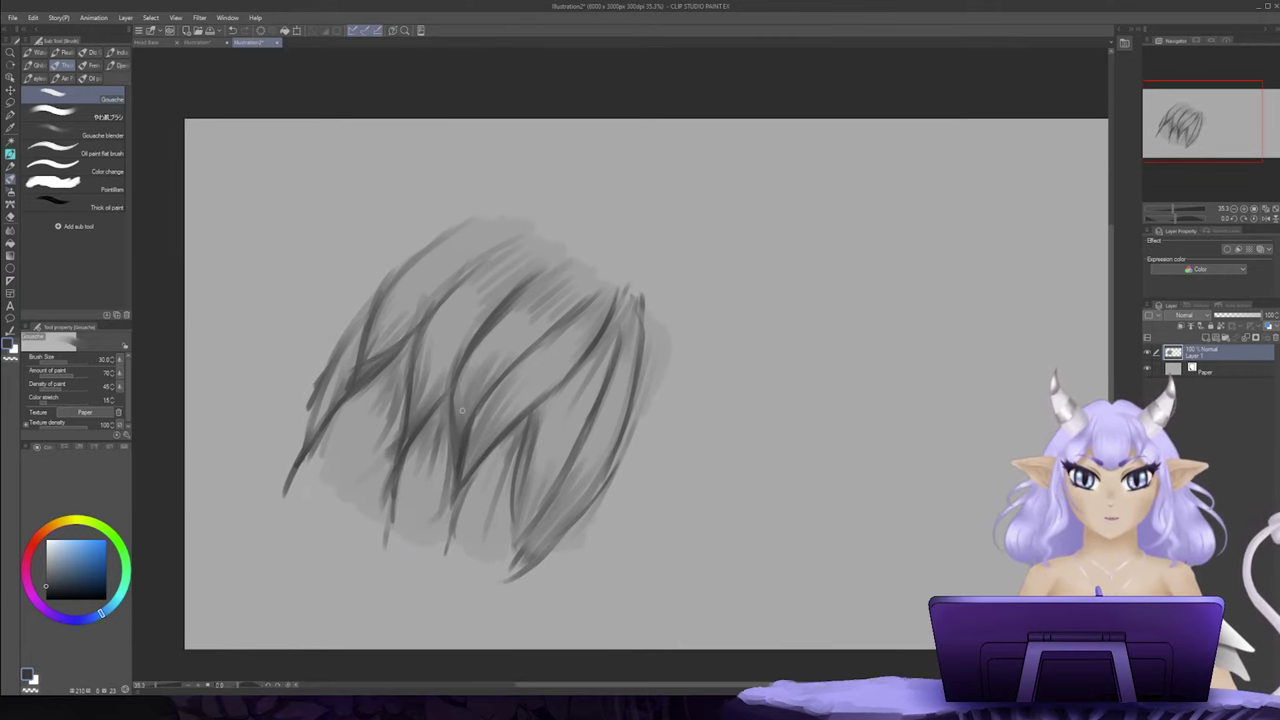
Step: Add fine strands inside the central lock and toward the upper-right roots with brush size 15
drag(457, 405, 455, 455)
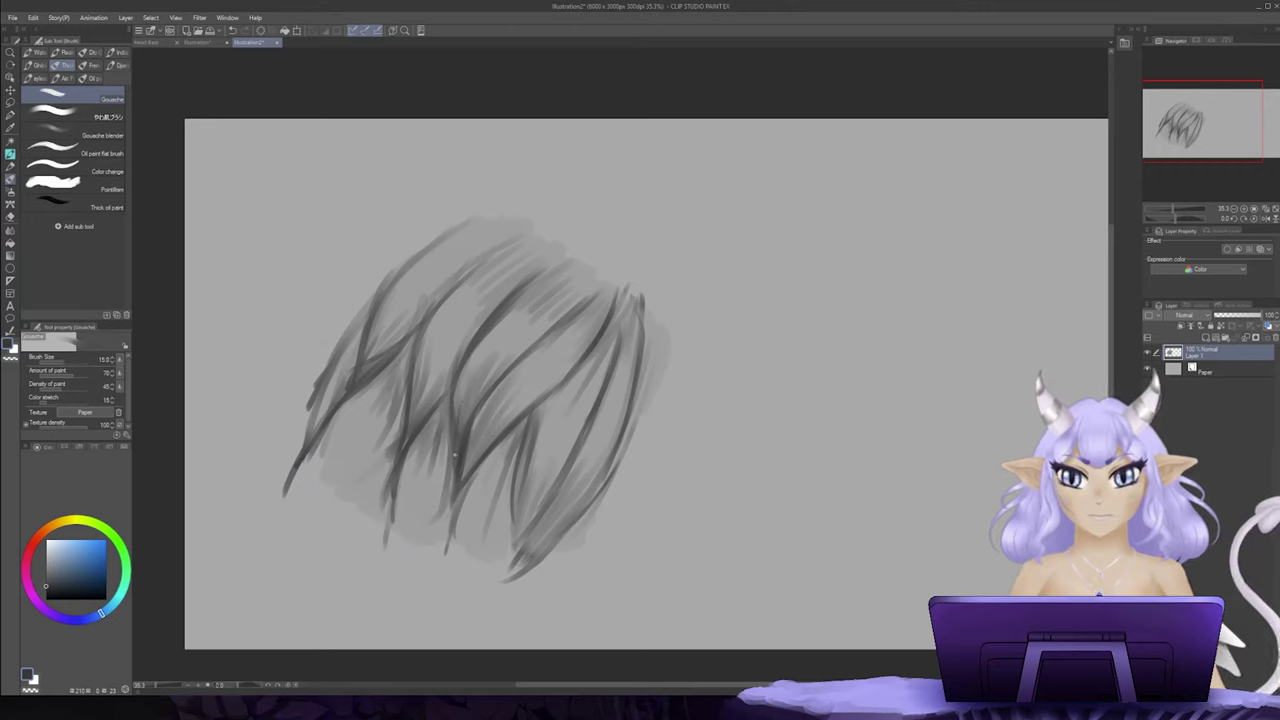
mouse_move(473, 385)
mouse_down()
mouse_move(461, 411)
mouse_move(484, 371)
mouse_up()
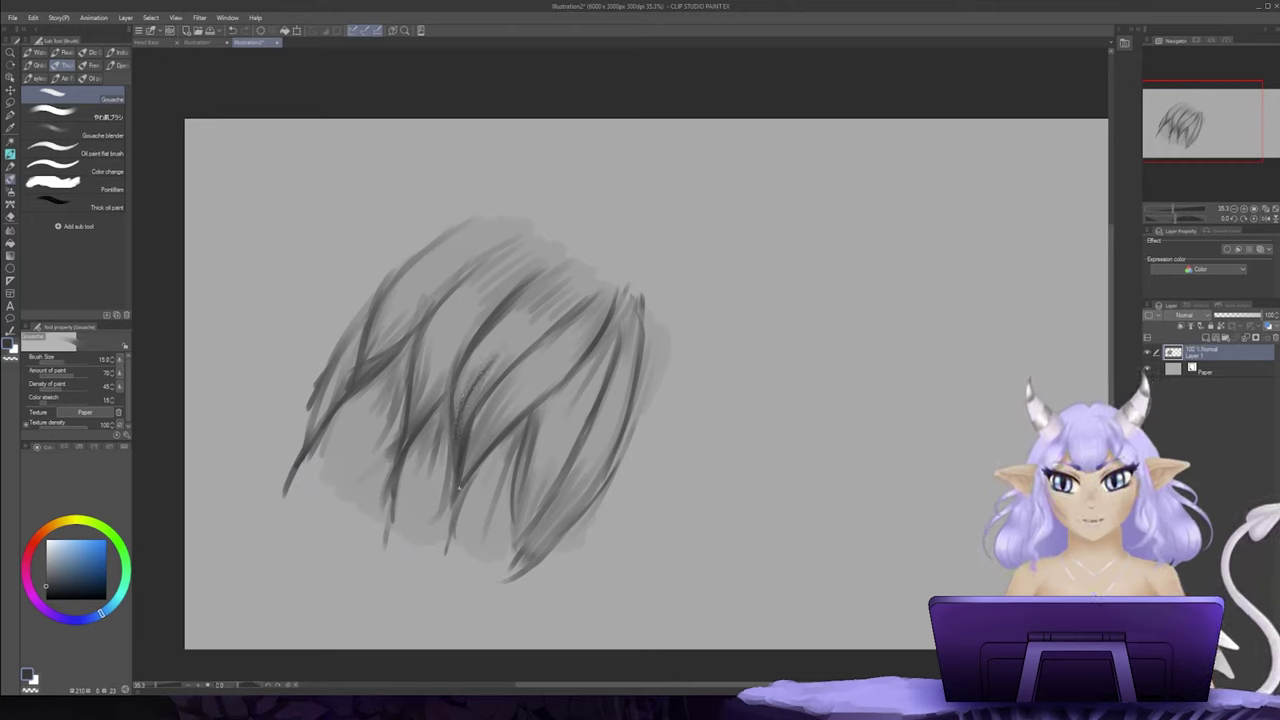
drag(501, 409, 464, 457)
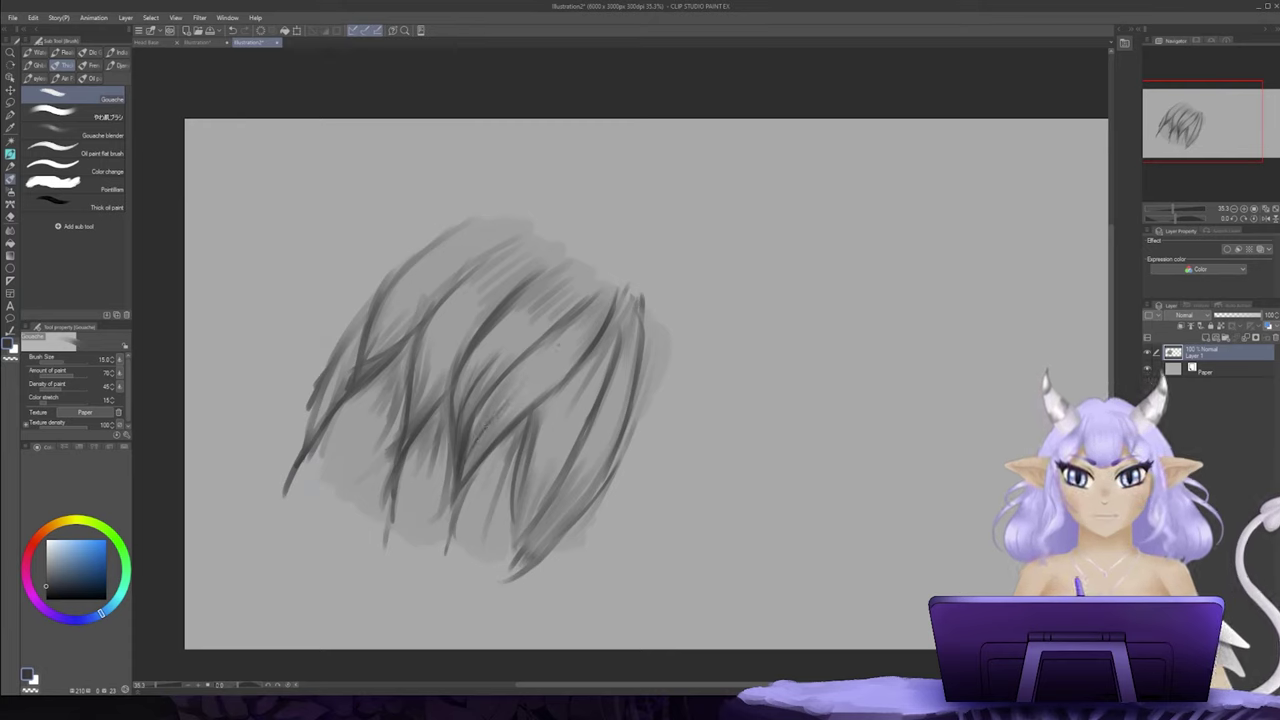
drag(590, 320, 543, 369)
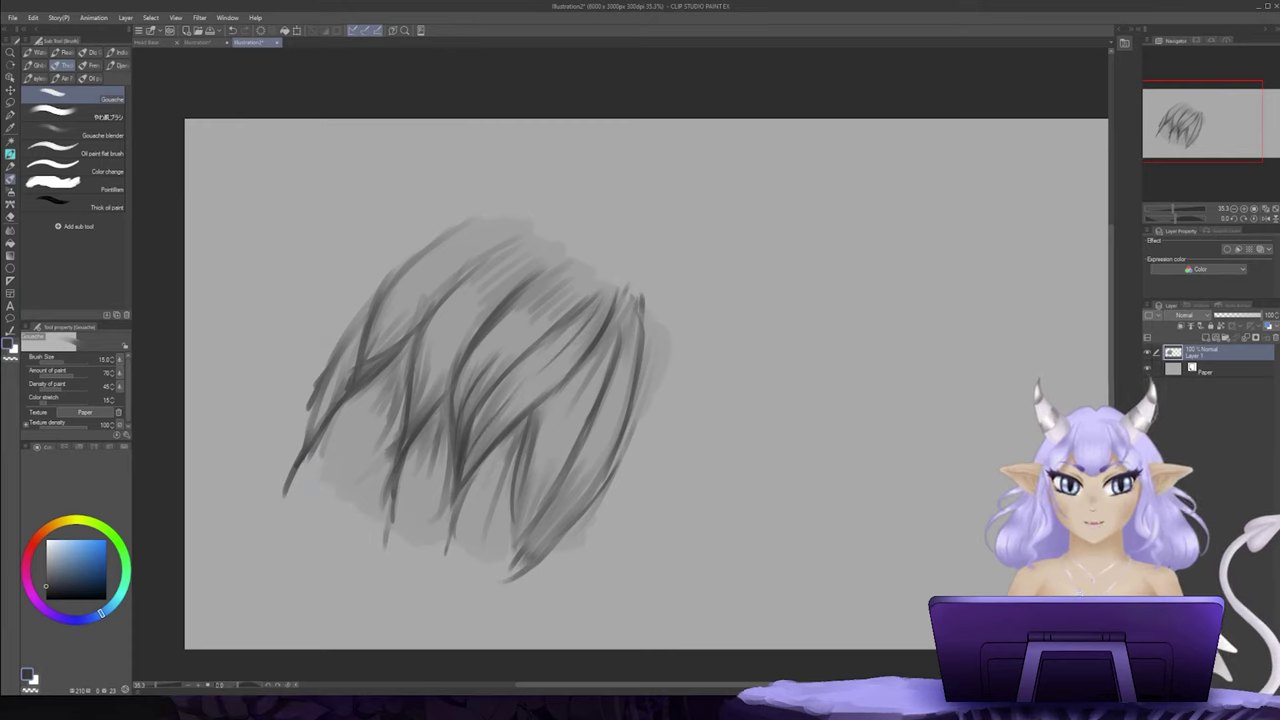
Step: Add fine strands along the right lock's inner and outer edges and in the gap beside the central lock
drag(527, 527, 570, 420)
drag(600, 362, 582, 398)
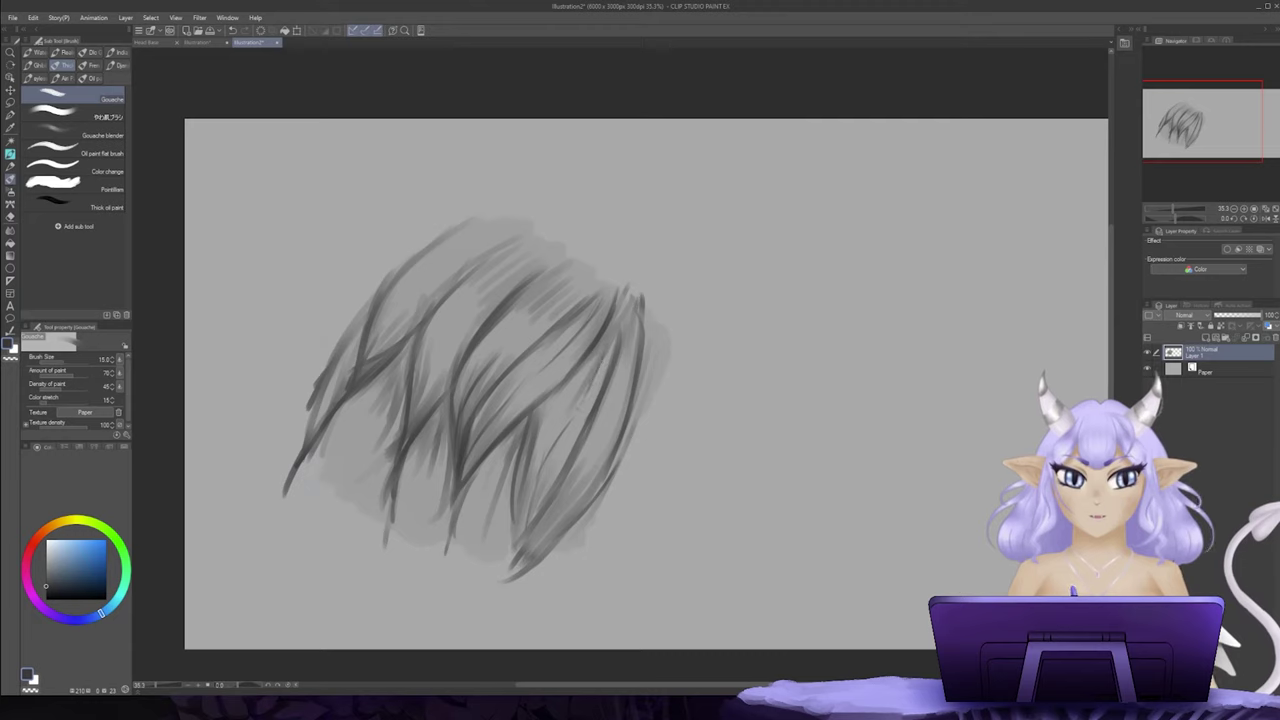
drag(574, 486, 514, 568)
drag(626, 338, 582, 498)
drag(510, 448, 480, 528)
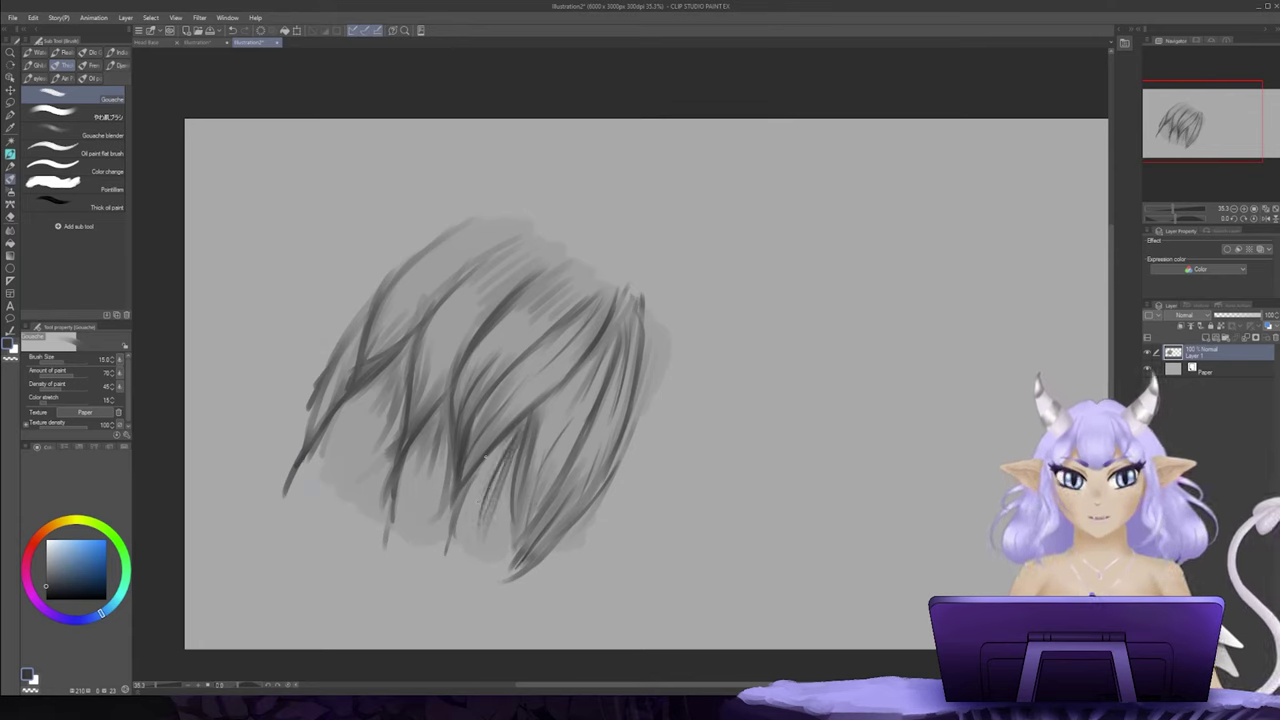
drag(482, 468, 473, 492)
Step: Draw thin strands hanging under the left lock and running along the lock left of center
drag(396, 378, 326, 488)
drag(358, 448, 326, 498)
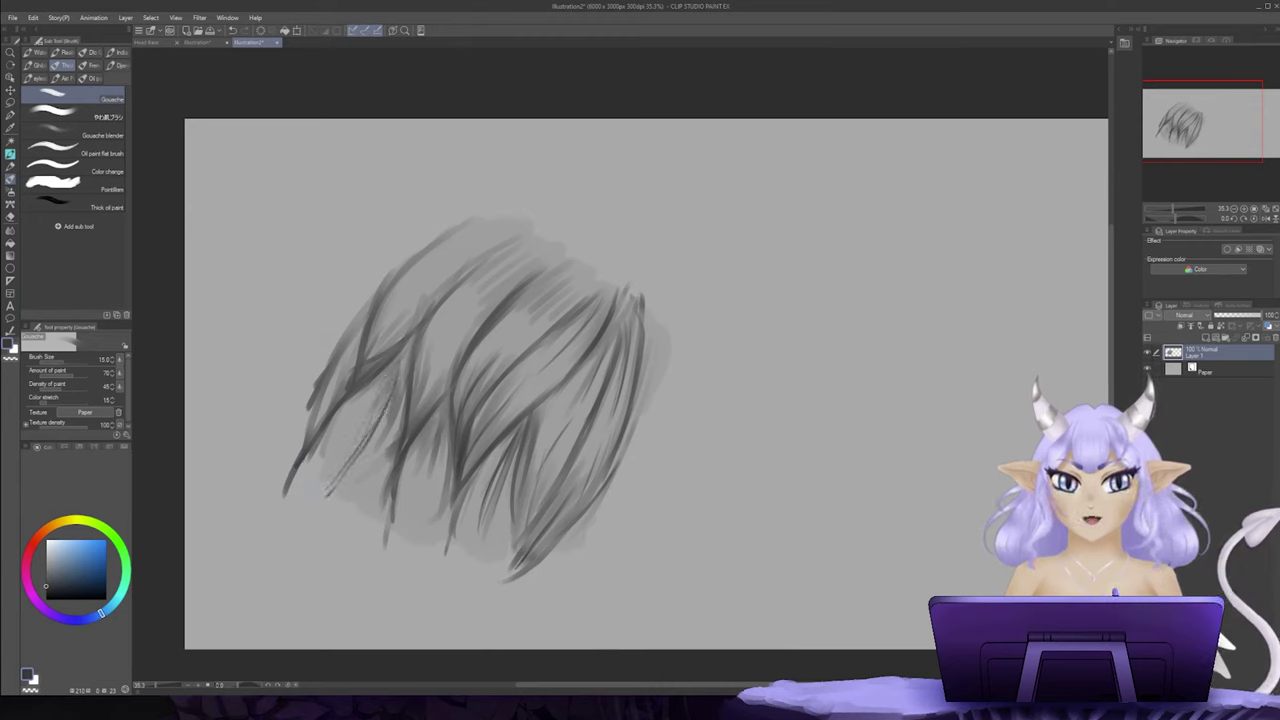
mouse_move(419, 398)
mouse_down()
mouse_move(430, 354)
mouse_move(478, 295)
mouse_move(444, 334)
mouse_up()
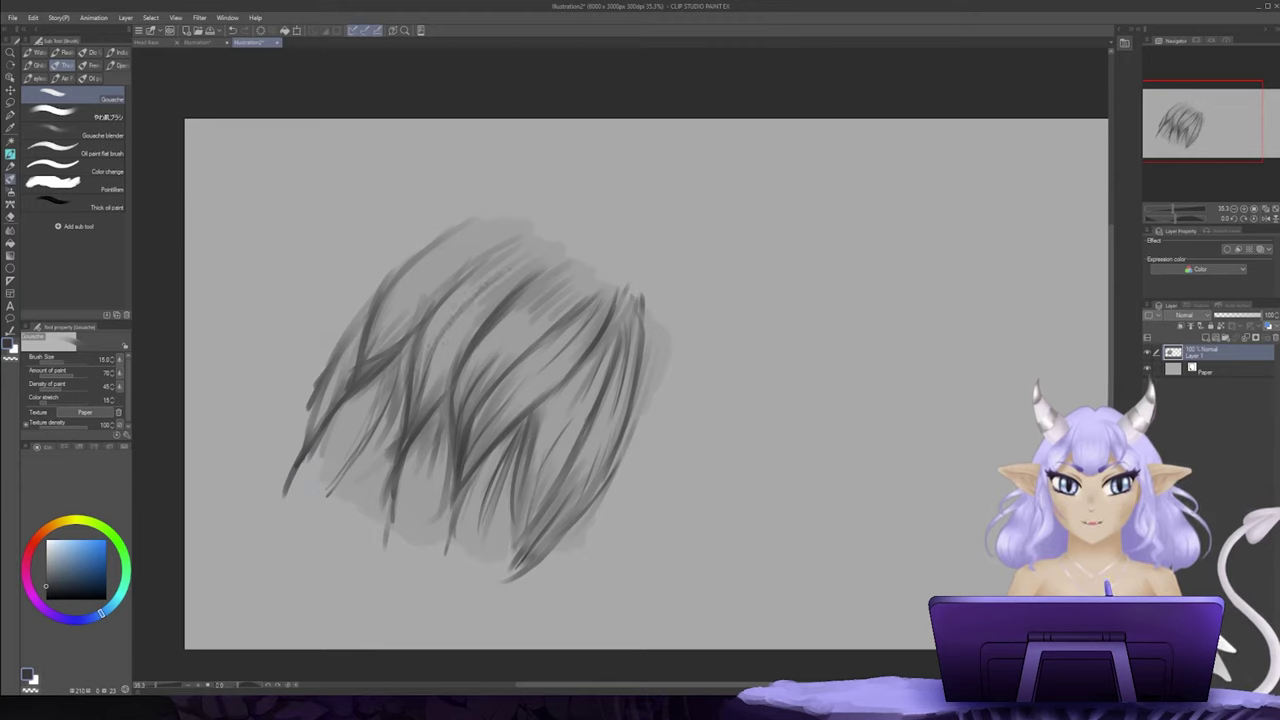
drag(421, 384, 405, 432)
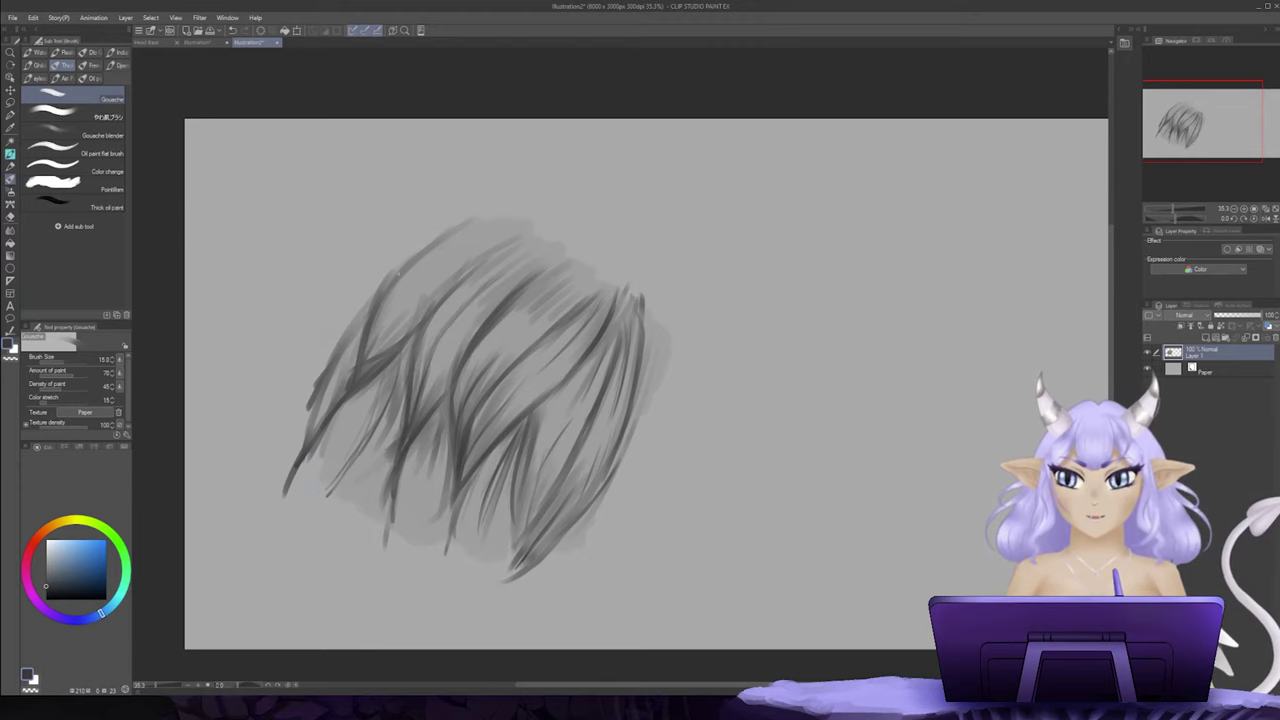
Step: Add fine strands from the left lock's junction up along the upper-left contour of the hair
drag(366, 361, 399, 297)
mouse_move(370, 358)
mouse_down()
mouse_move(412, 279)
mouse_move(466, 232)
mouse_up()
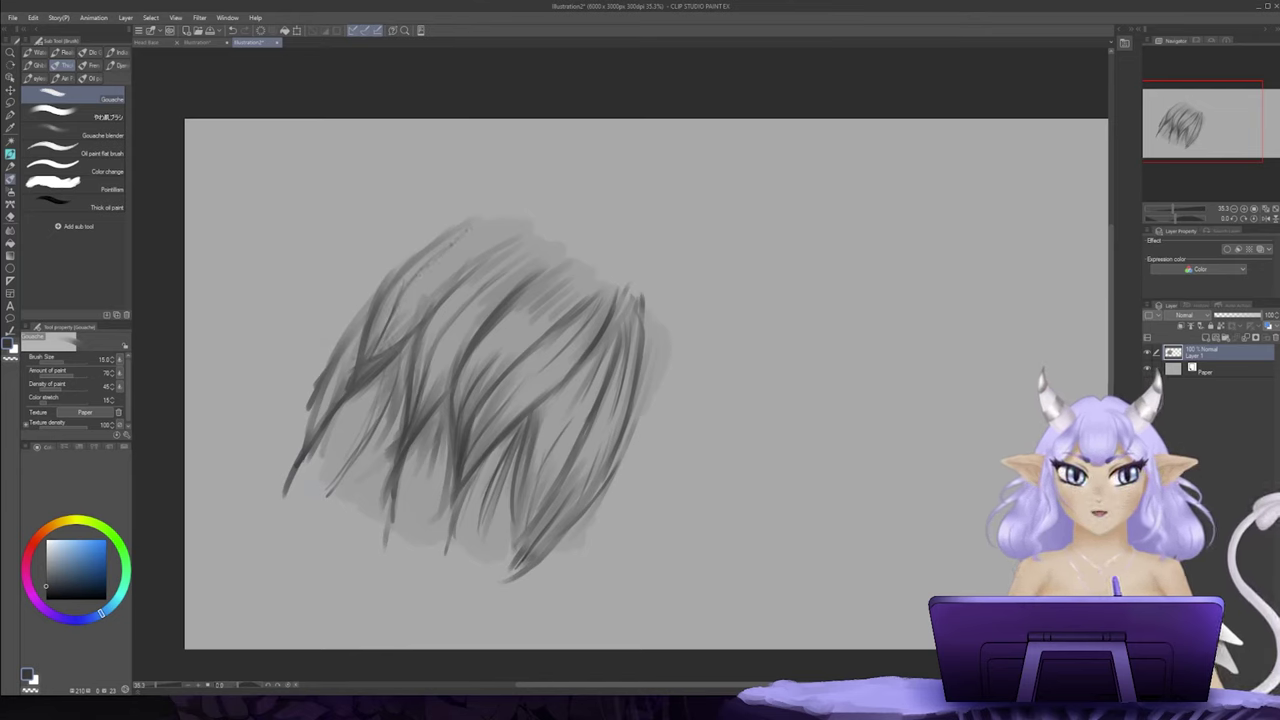
drag(370, 364, 416, 310)
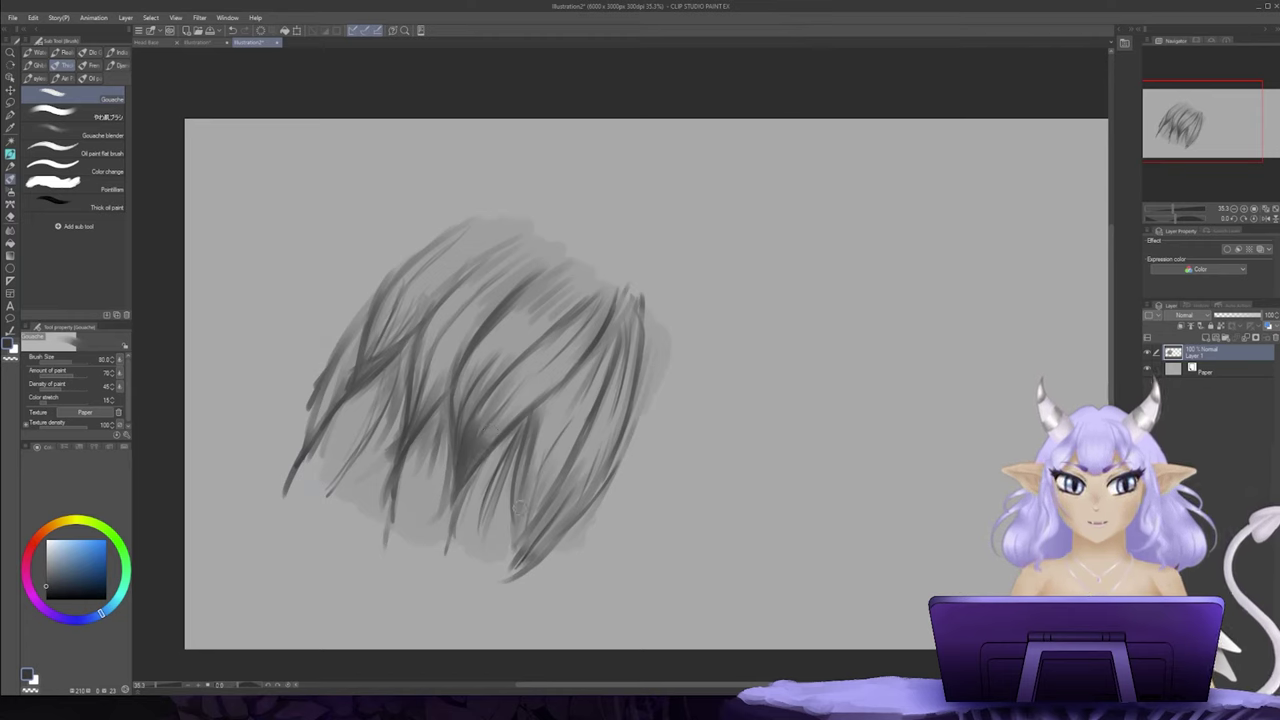
Step: Shade the right lock's tip and the gaps beneath the left and central locks softly with brush size 80
mouse_move(515, 512)
mouse_down()
mouse_move(528, 495)
mouse_move(532, 515)
mouse_move(515, 530)
mouse_move(555, 458)
mouse_move(510, 560)
mouse_move(543, 545)
mouse_up()
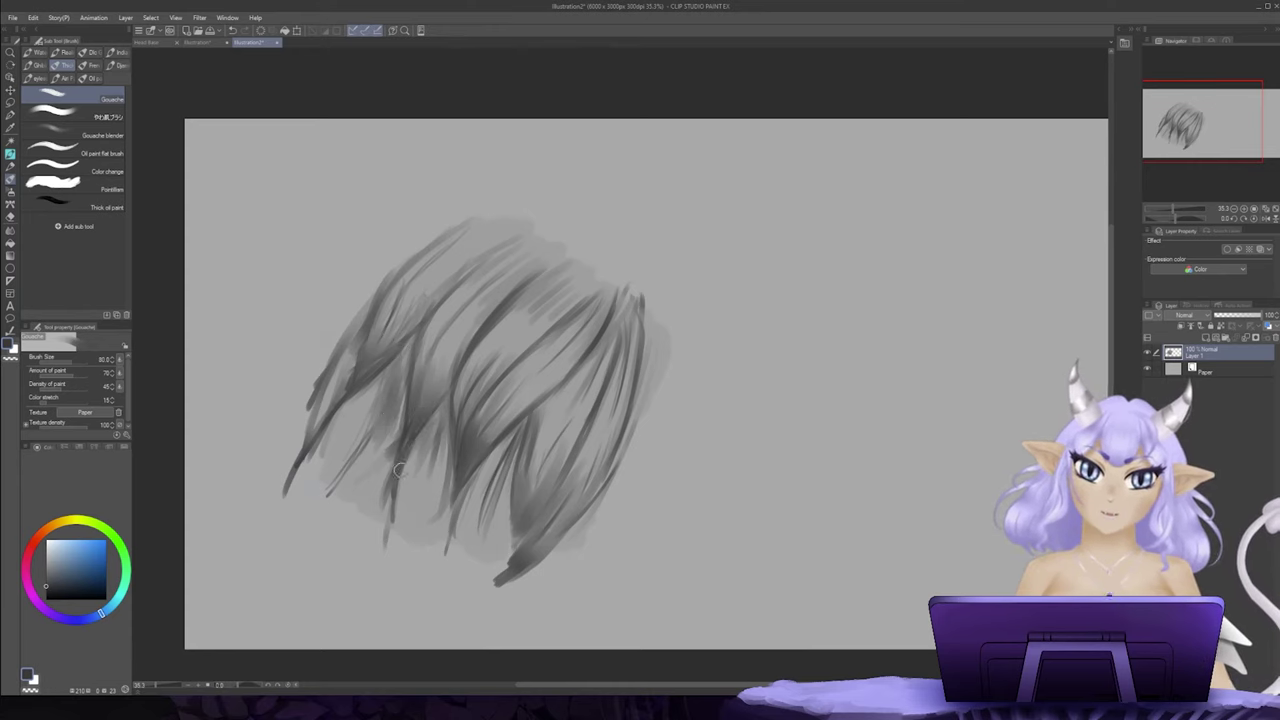
drag(414, 438, 400, 496)
drag(440, 400, 401, 506)
mouse_move(436, 428)
mouse_down()
mouse_move(417, 480)
mouse_move(427, 468)
mouse_move(436, 478)
mouse_up()
drag(446, 442, 436, 544)
mouse_move(500, 436)
mouse_down()
mouse_move(466, 504)
mouse_move(484, 500)
mouse_move(502, 518)
mouse_up()
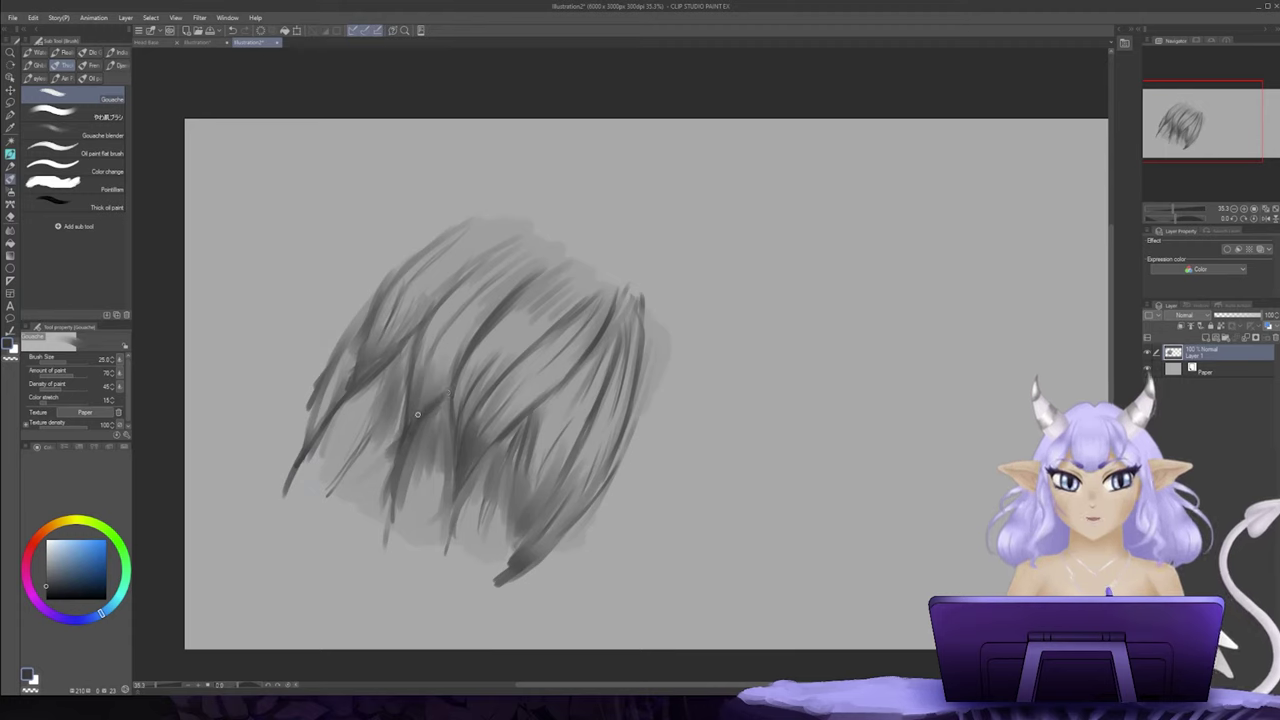
Step: Redefine the central lock's tip and the right lock's inner edge with dark strokes at brush size 25
drag(456, 488, 452, 445)
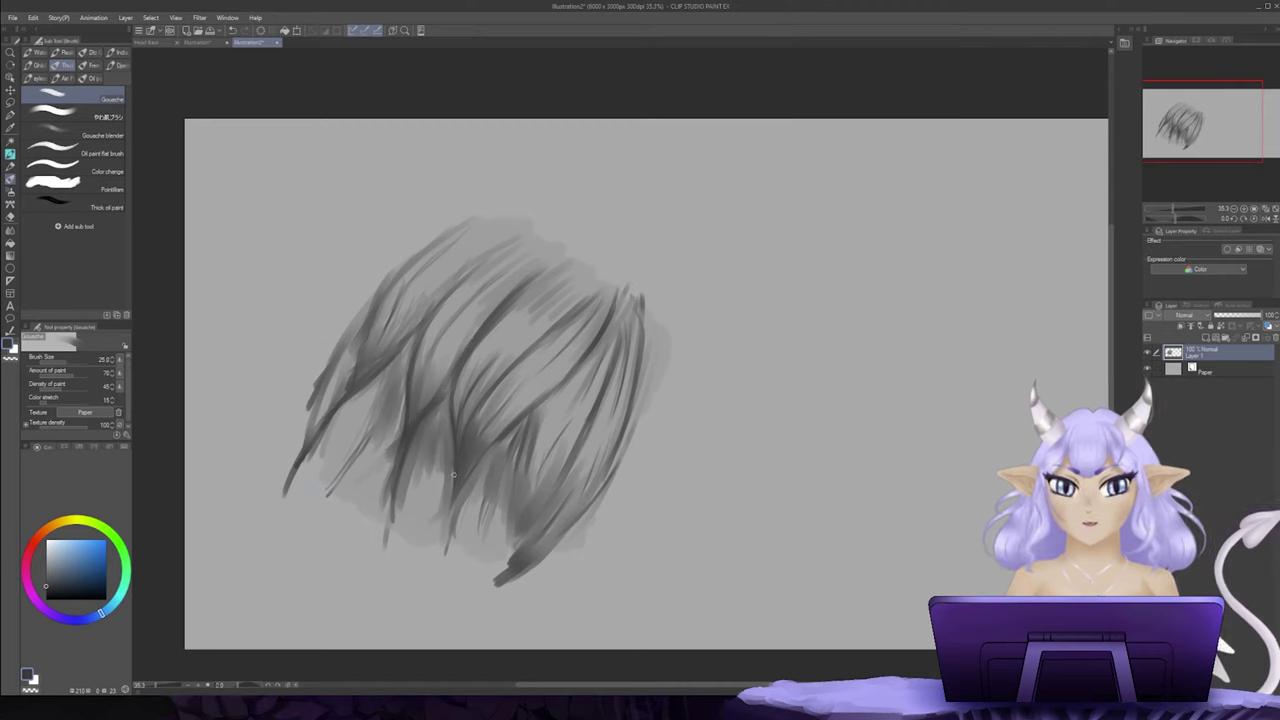
mouse_move(455, 508)
mouse_down()
mouse_move(526, 406)
mouse_move(506, 540)
mouse_up()
drag(512, 492, 504, 568)
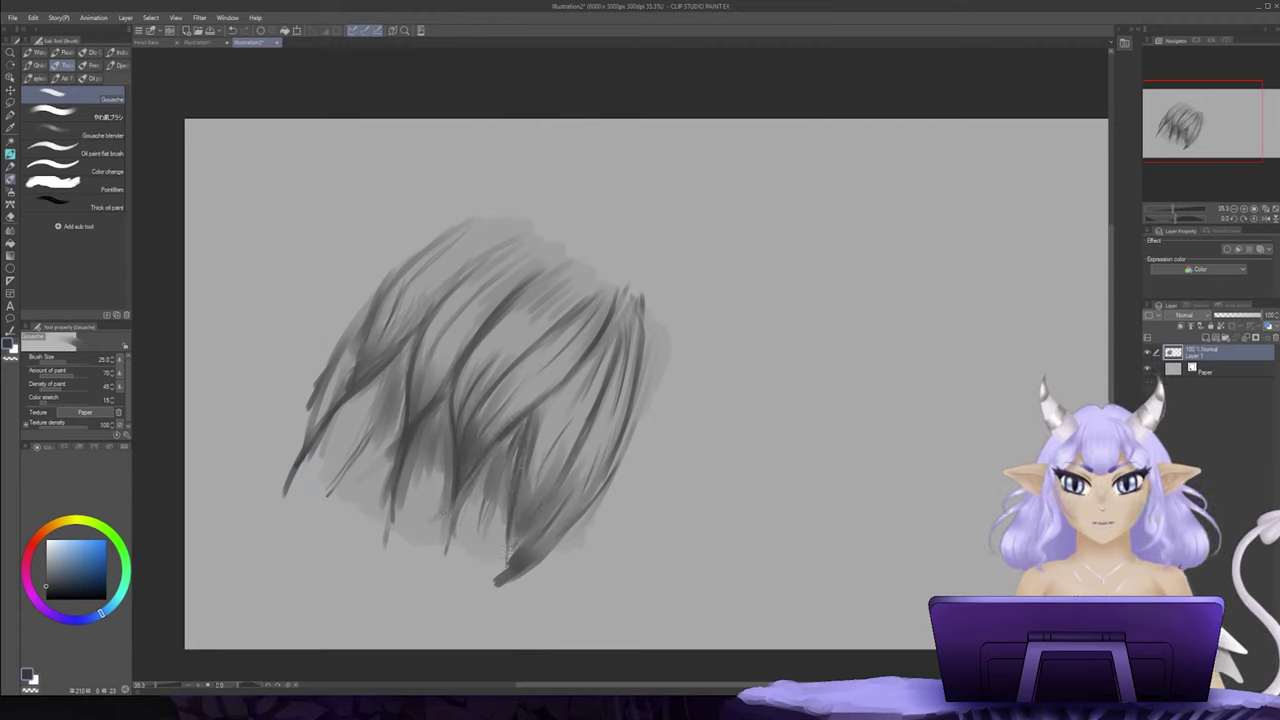
Step: Add dark tapered strands rising from the right lock's lower tip and sharpen its inner edge
mouse_move(536, 508)
mouse_down()
mouse_move(570, 450)
mouse_move(560, 438)
mouse_up()
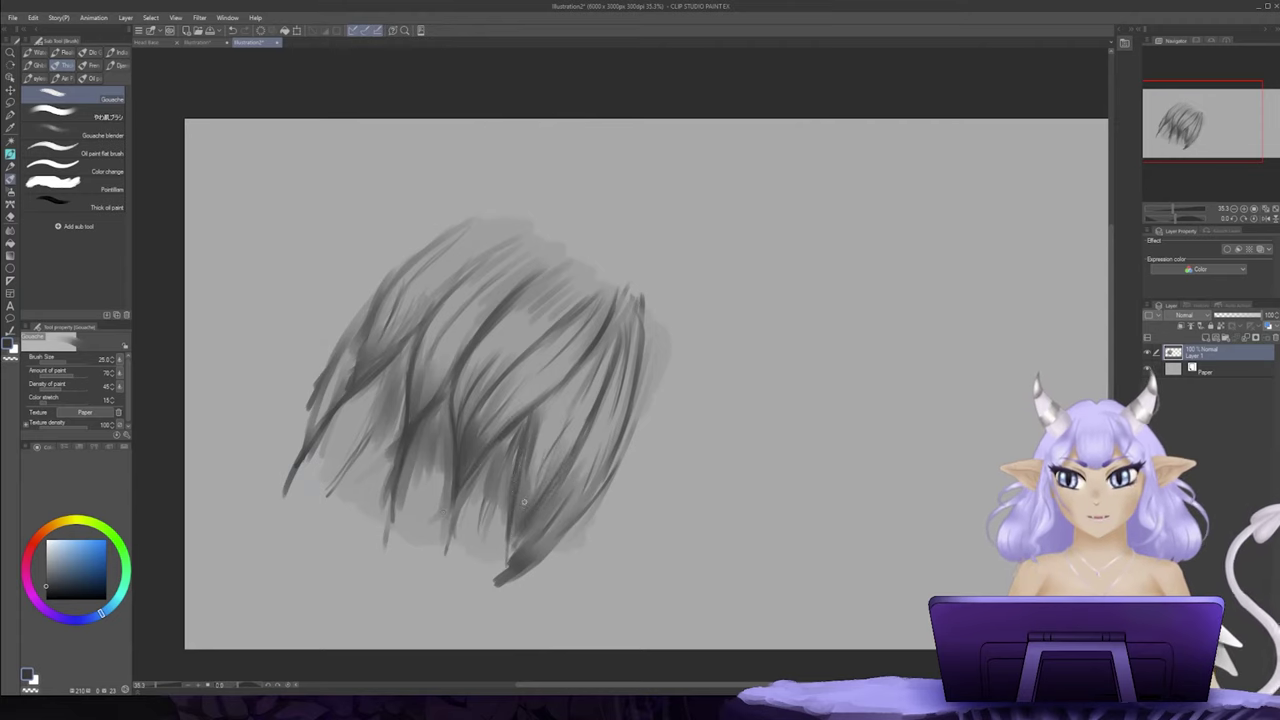
mouse_move(523, 502)
mouse_down()
mouse_move(508, 552)
mouse_move(576, 462)
mouse_up()
drag(524, 550, 562, 462)
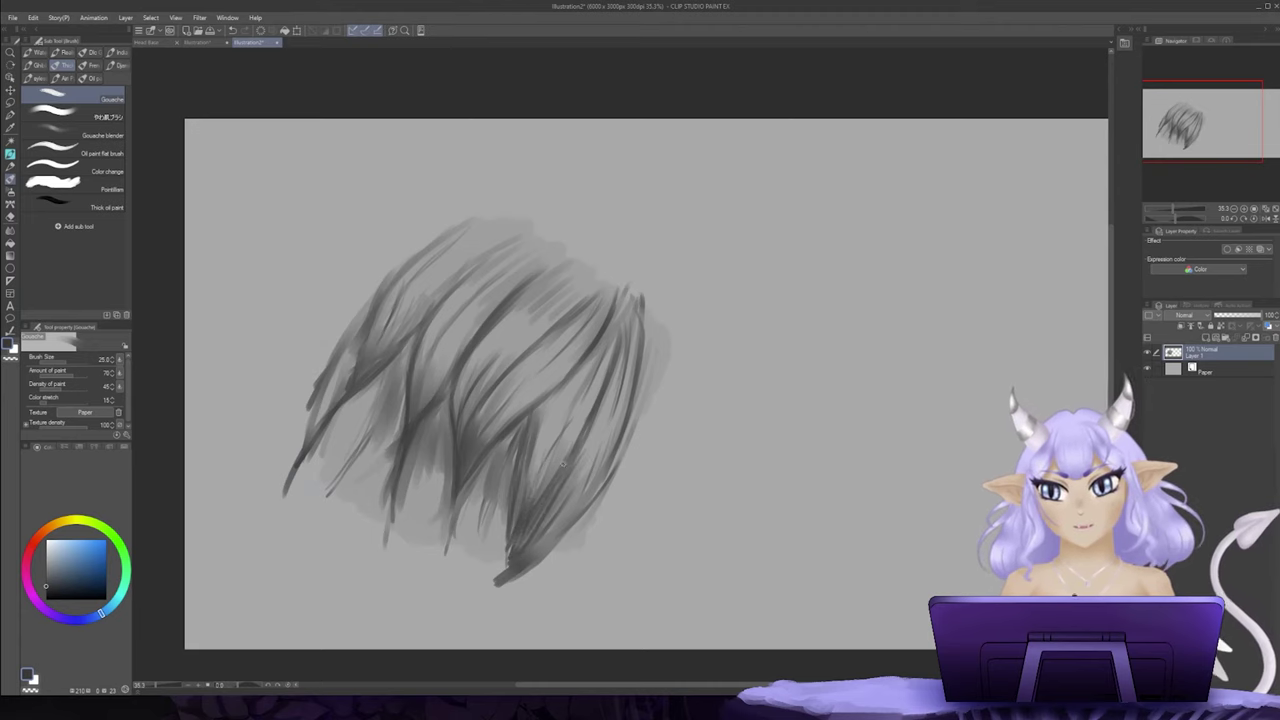
drag(524, 524, 501, 555)
drag(520, 484, 508, 538)
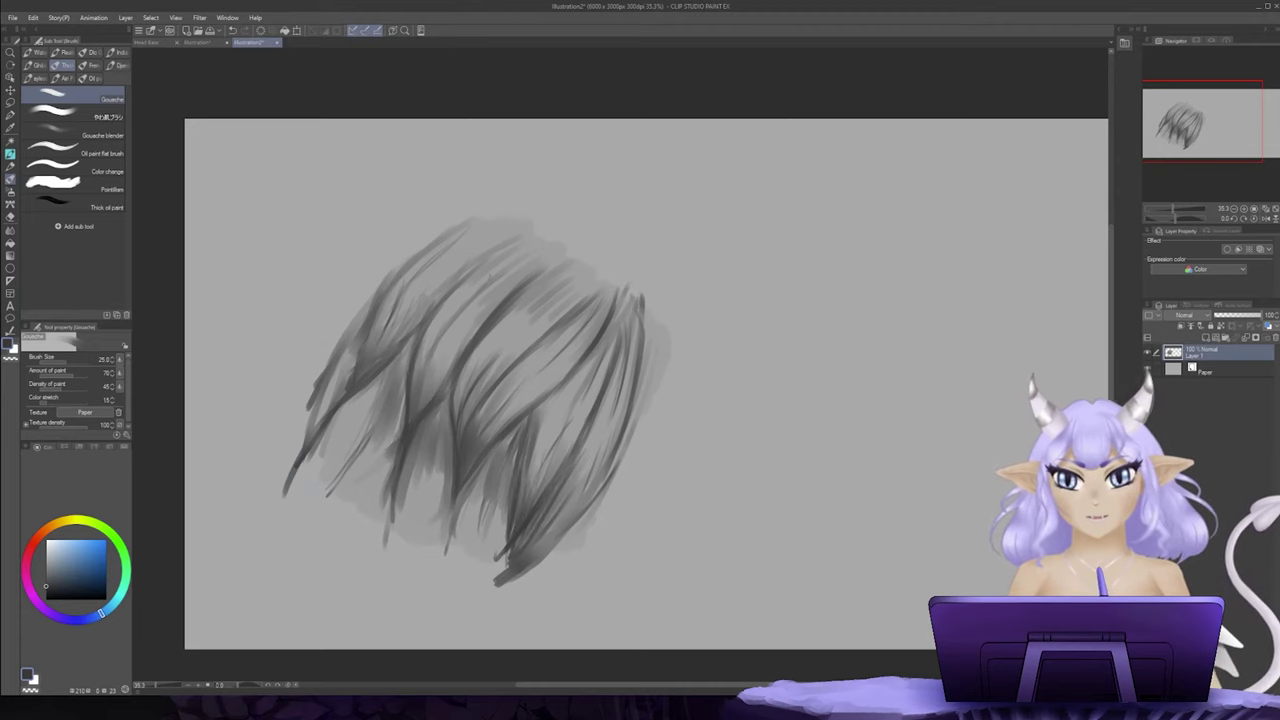
Step: Deepen the central and left lock junctions and add darker strands toward the upper-left roots
drag(474, 450, 506, 396)
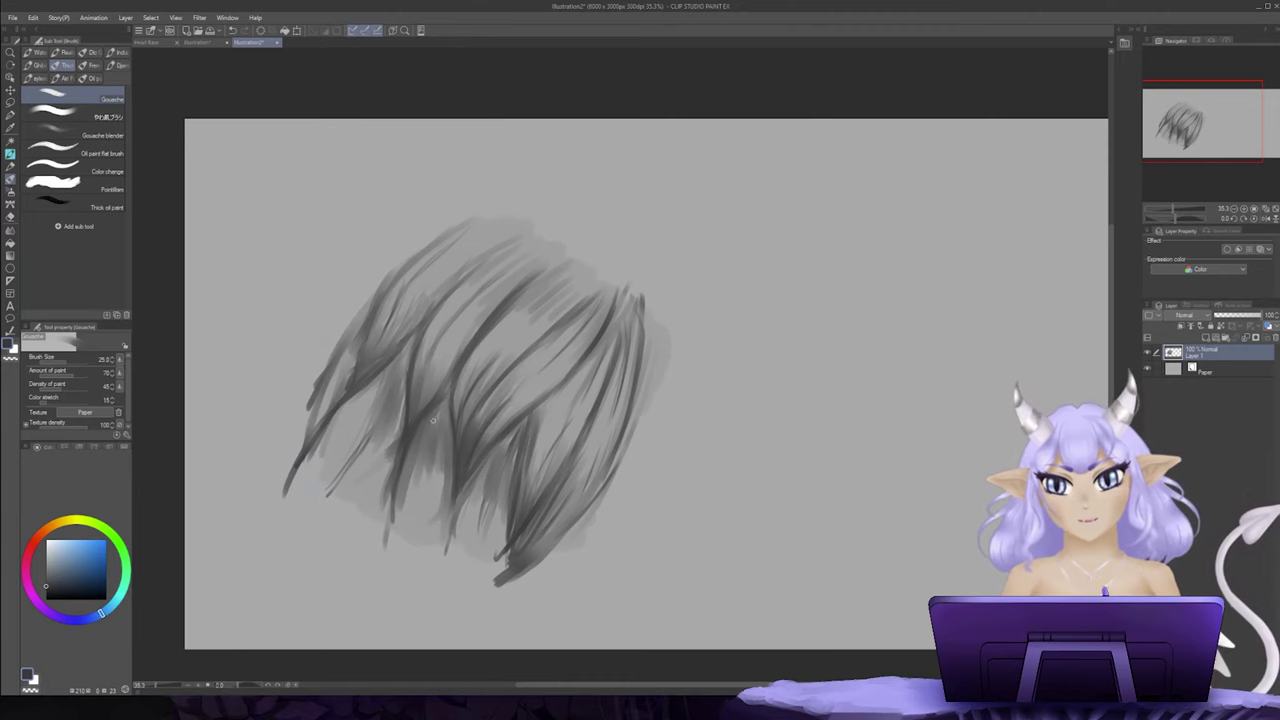
mouse_move(416, 390)
mouse_down()
mouse_move(436, 342)
mouse_move(390, 322)
mouse_move(360, 374)
mouse_move(422, 304)
mouse_move(380, 366)
mouse_up()
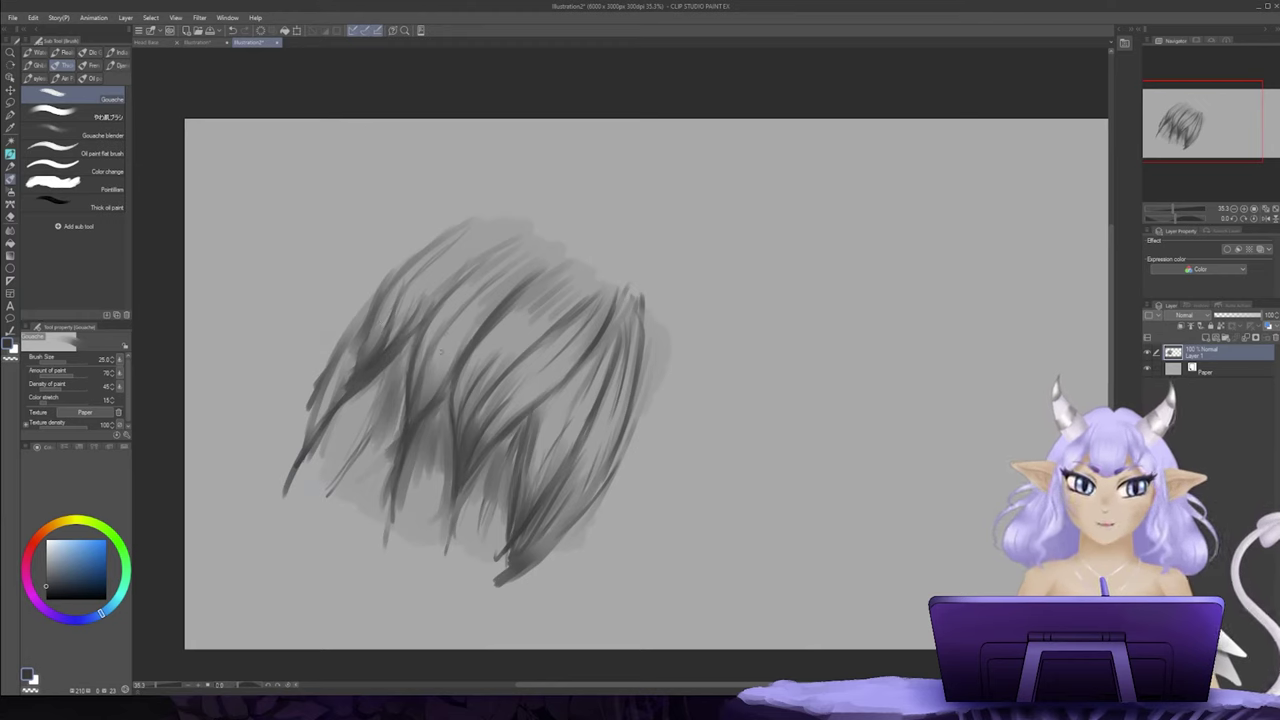
mouse_move(454, 346)
mouse_down()
mouse_move(518, 272)
mouse_move(496, 273)
mouse_move(508, 260)
mouse_move(448, 302)
mouse_move(438, 334)
mouse_up()
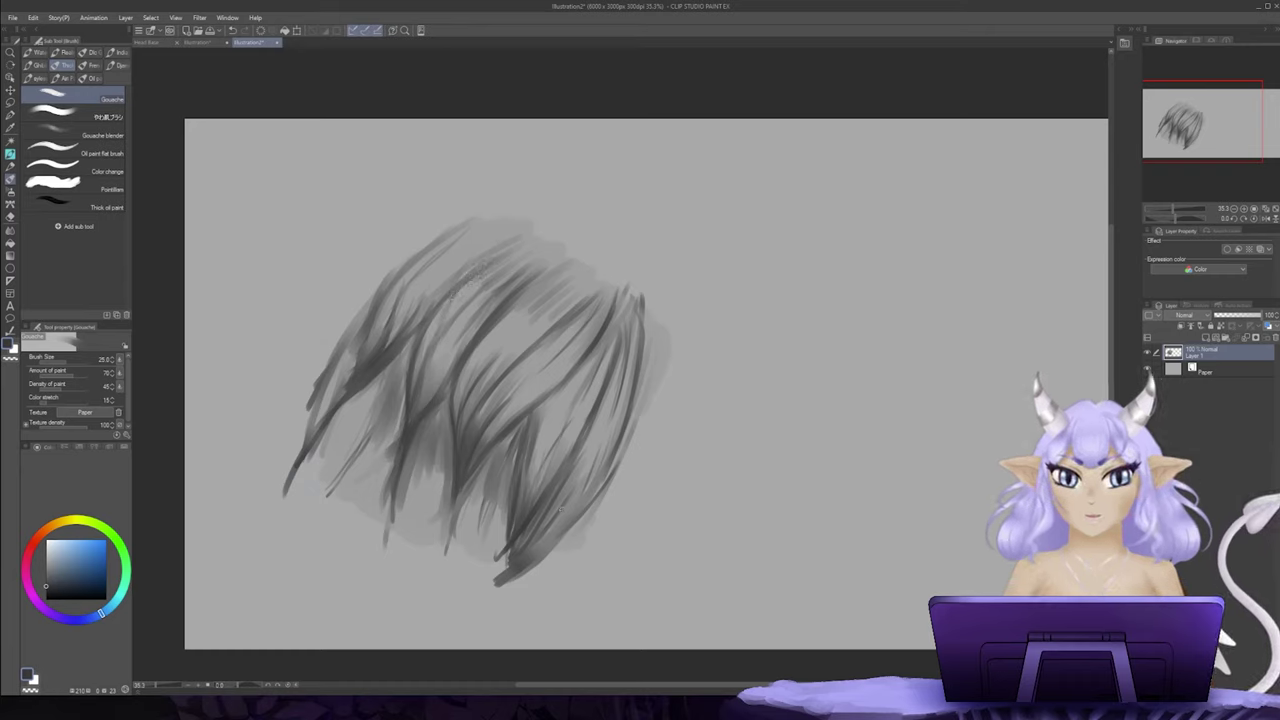
Step: Undo the last strokes and sample a light grey from the central strands for the Gouache brush
key(ctrl+z)
alt+click(536, 371)
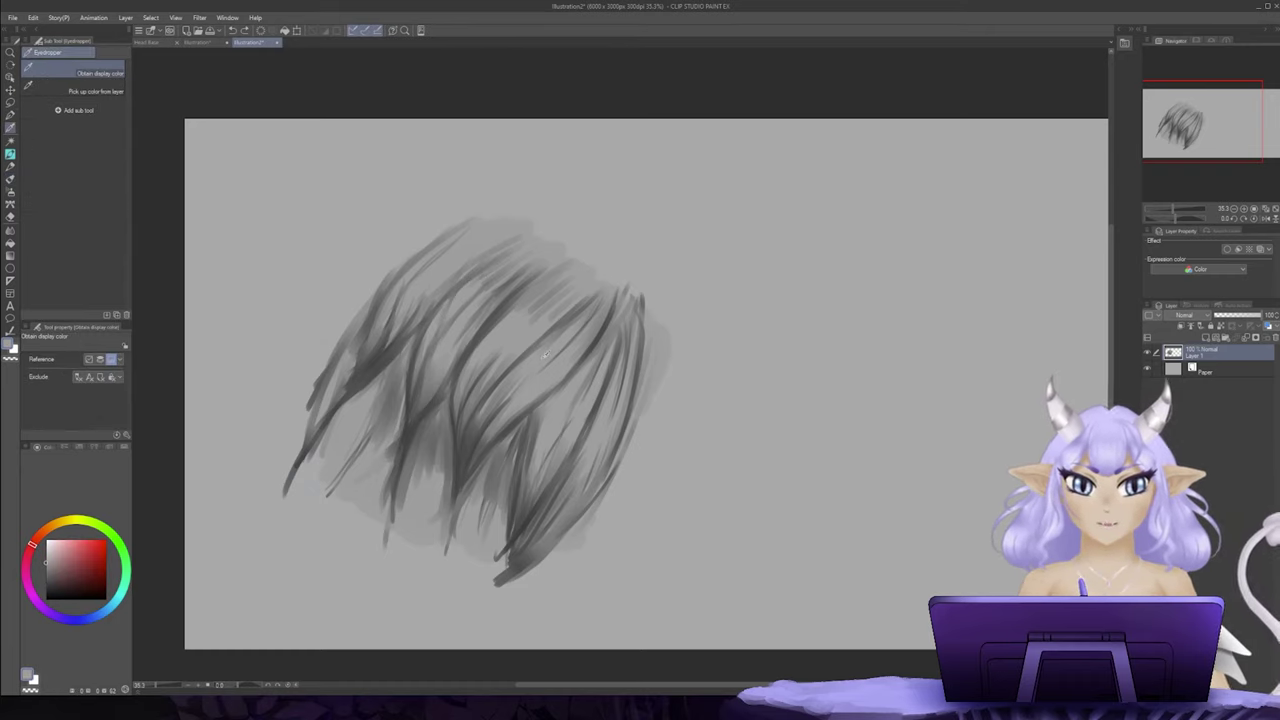
key(ctrl+z)
alt+click(537, 360)
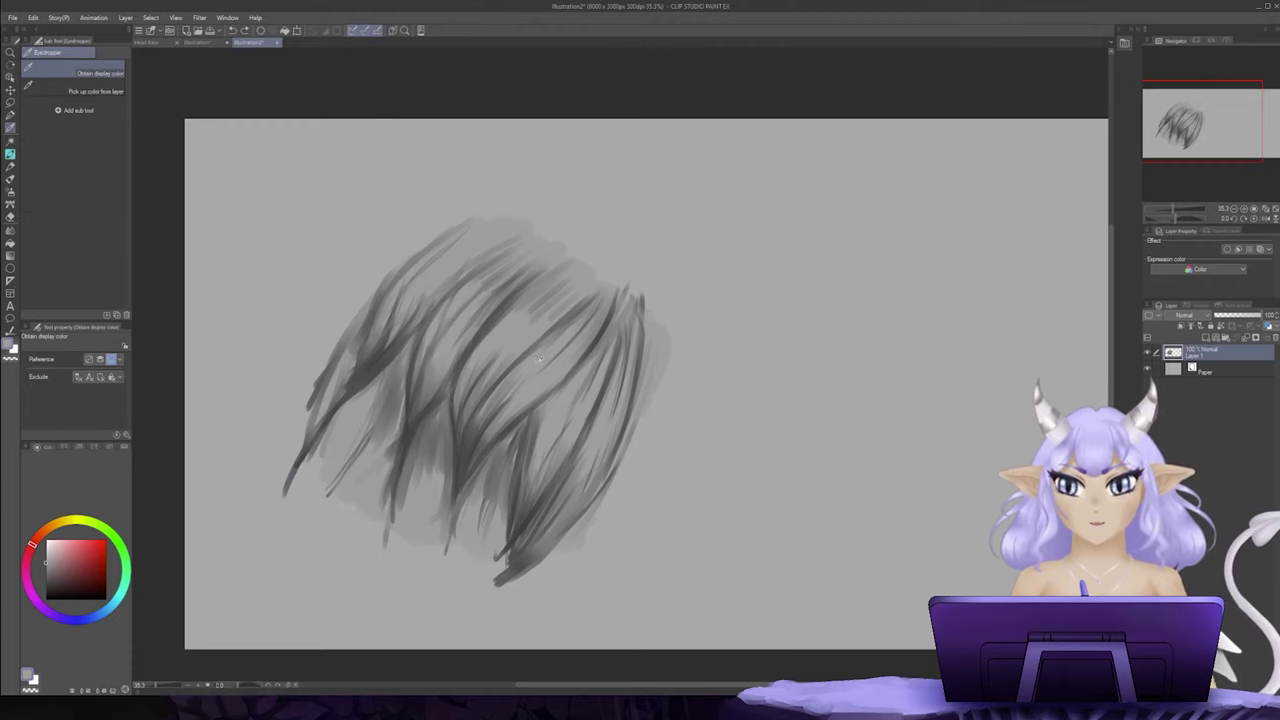
key(alt)
key(b)
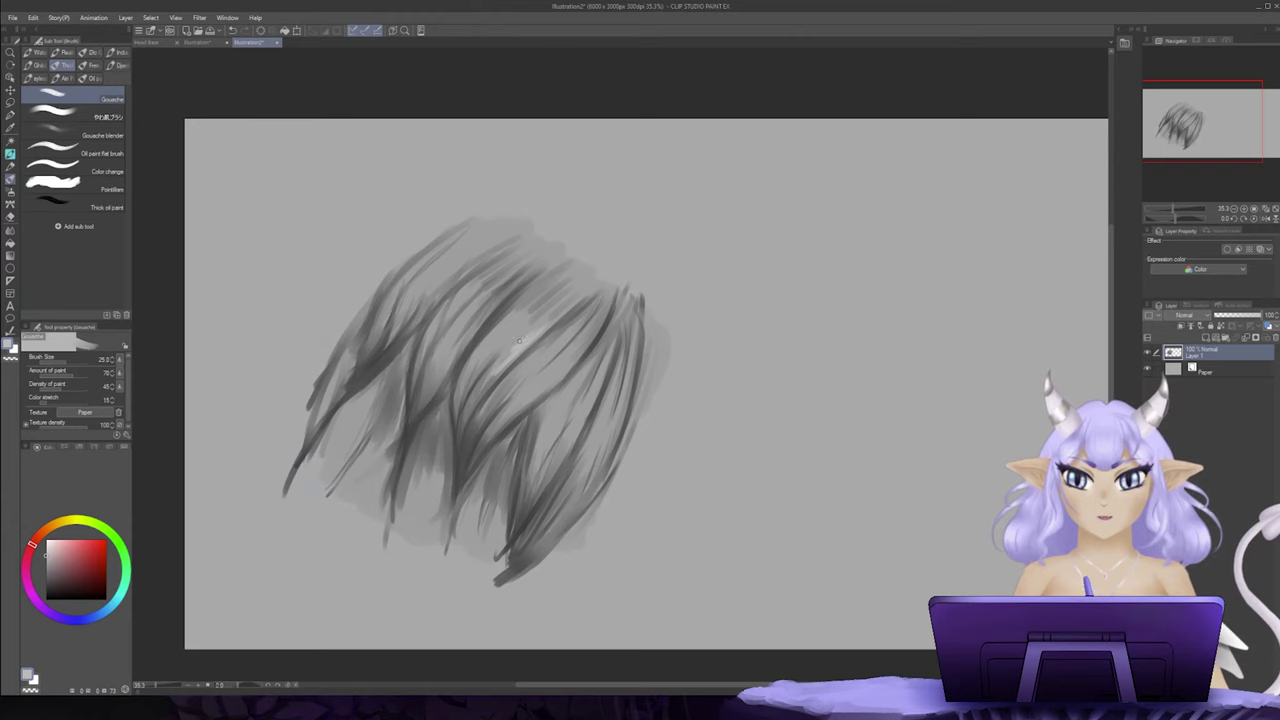
Step: Paint light highlights across the middle of the central and right locks and draw a light curved guide line across the hair
mouse_move(515, 307)
mouse_down()
mouse_move(465, 359)
mouse_move(508, 318)
mouse_move(501, 337)
mouse_move(513, 308)
mouse_move(489, 339)
mouse_move(538, 359)
mouse_move(560, 334)
mouse_move(510, 376)
mouse_up()
drag(558, 334, 508, 382)
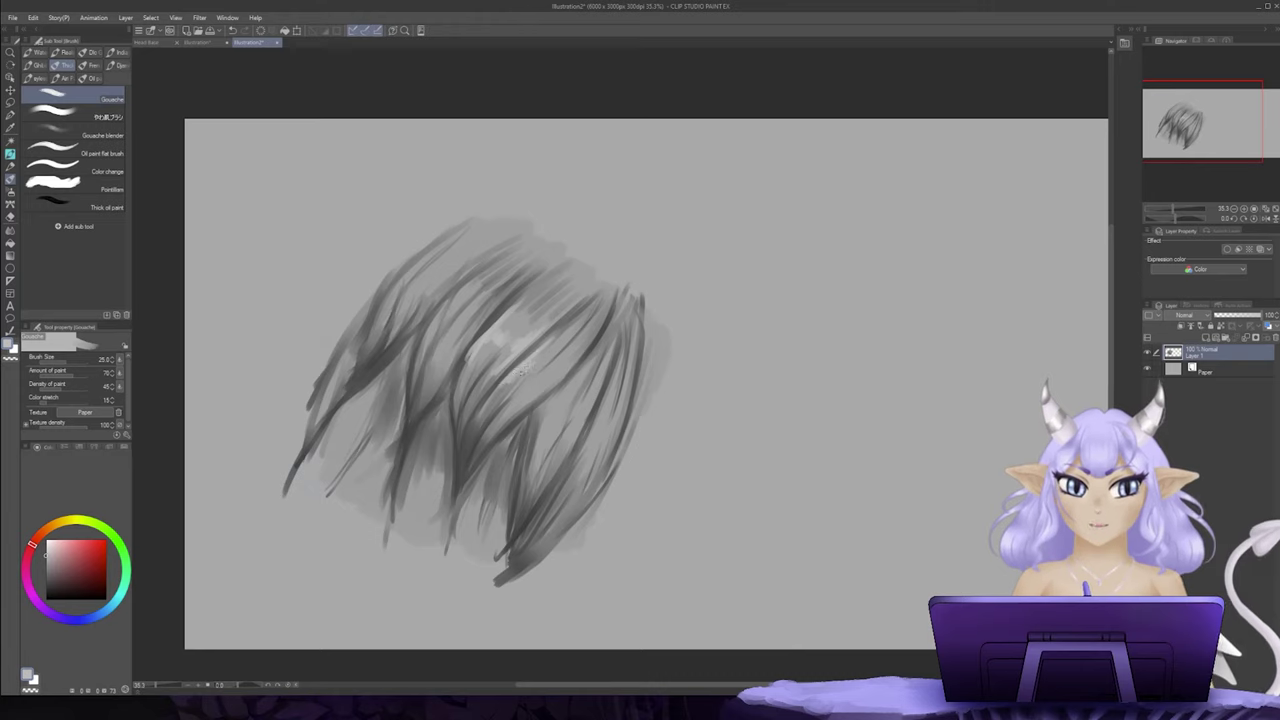
drag(528, 376, 537, 382)
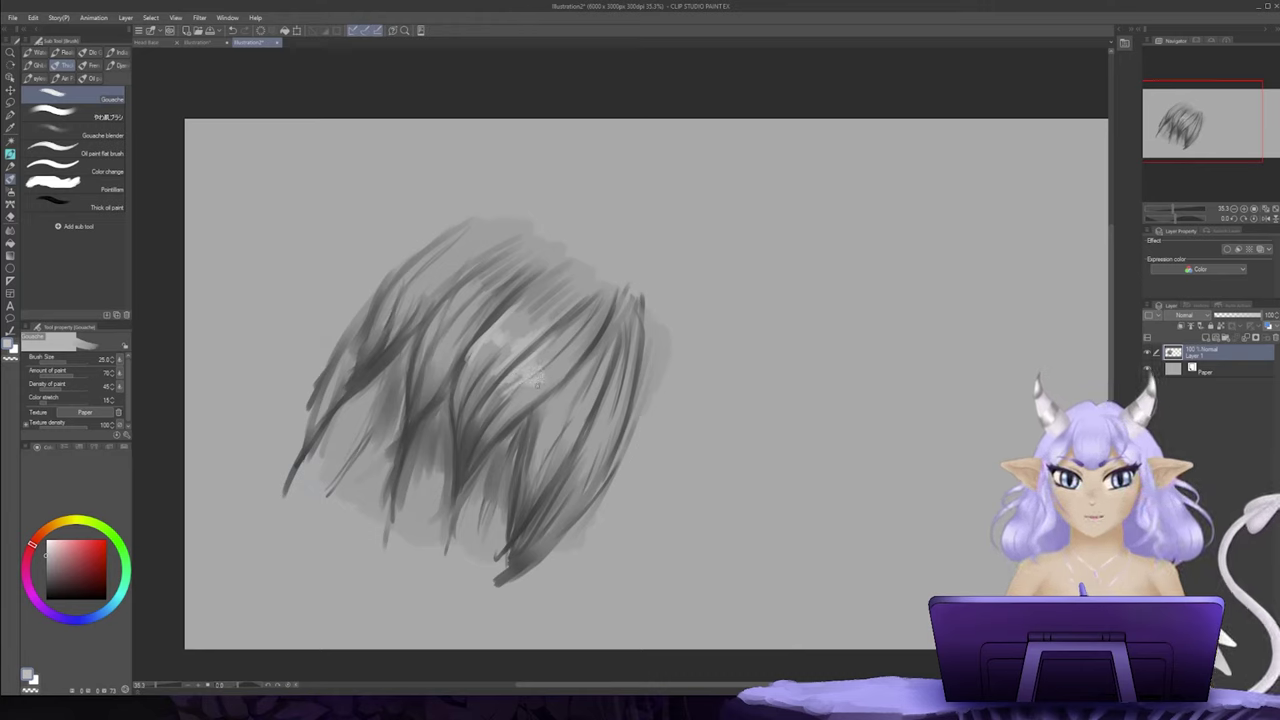
drag(540, 392, 561, 368)
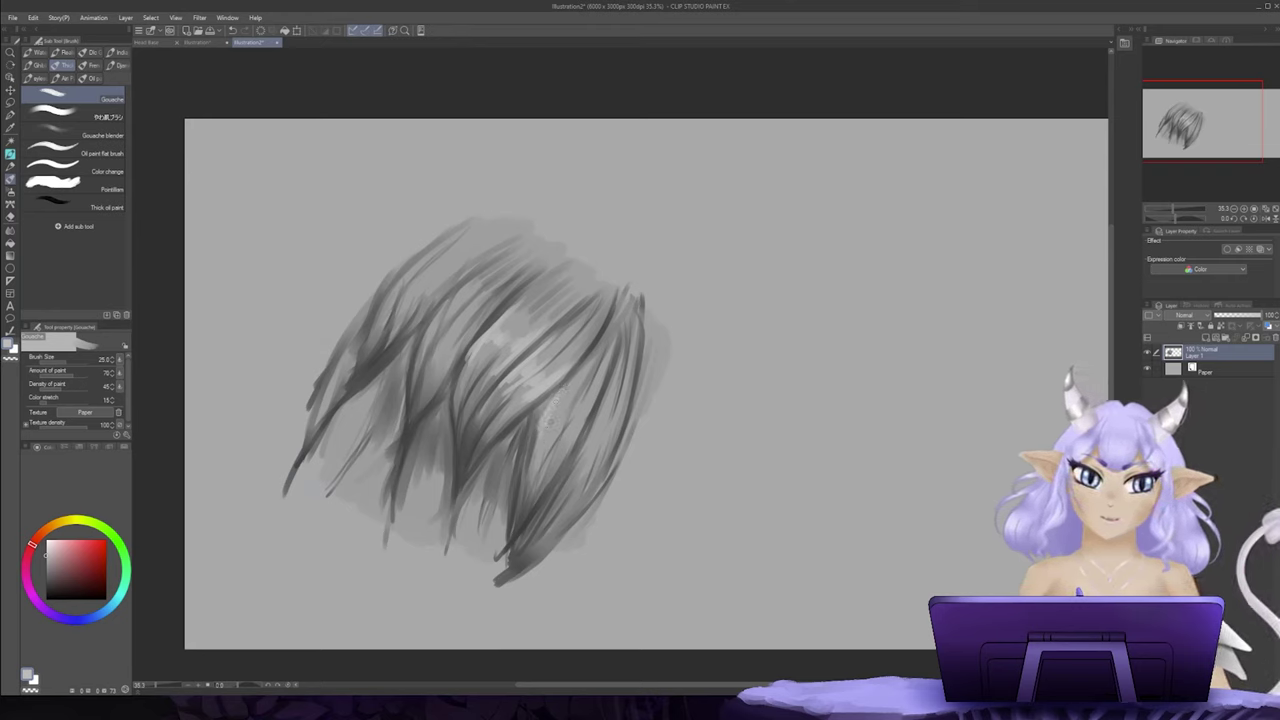
drag(546, 424, 563, 410)
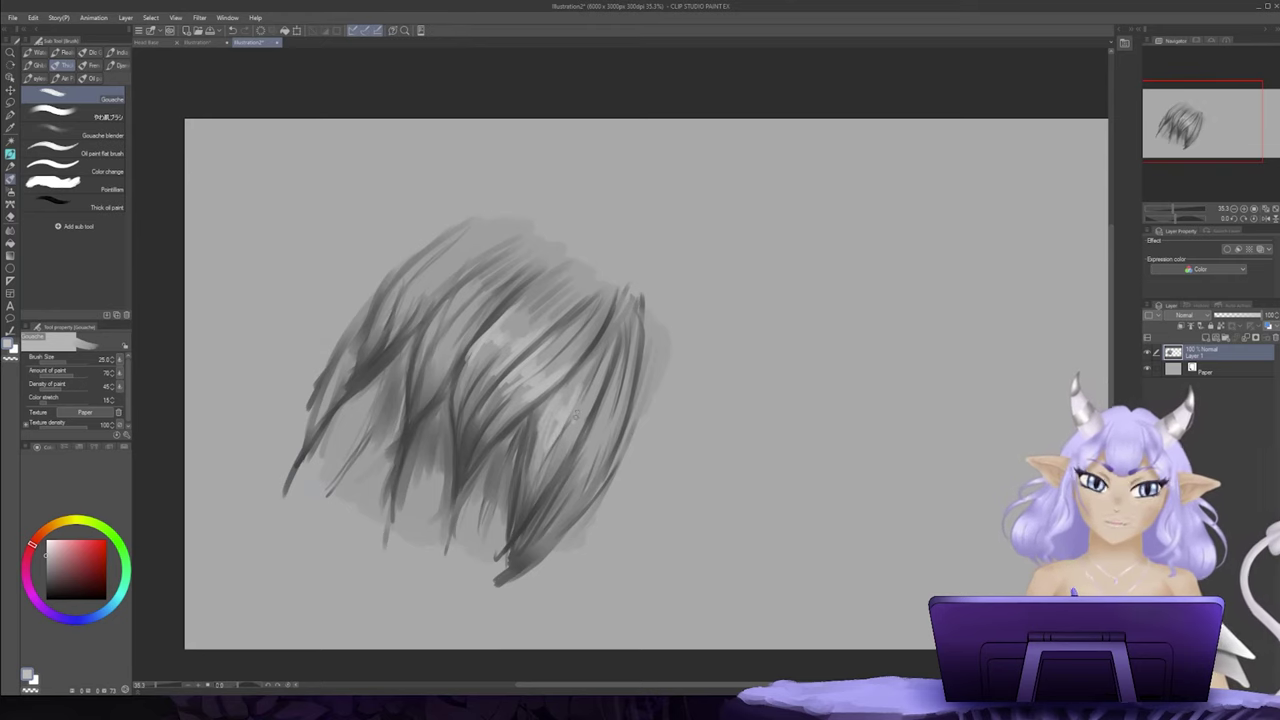
mouse_move(580, 400)
mouse_down()
mouse_move(569, 455)
mouse_move(668, 458)
mouse_up()
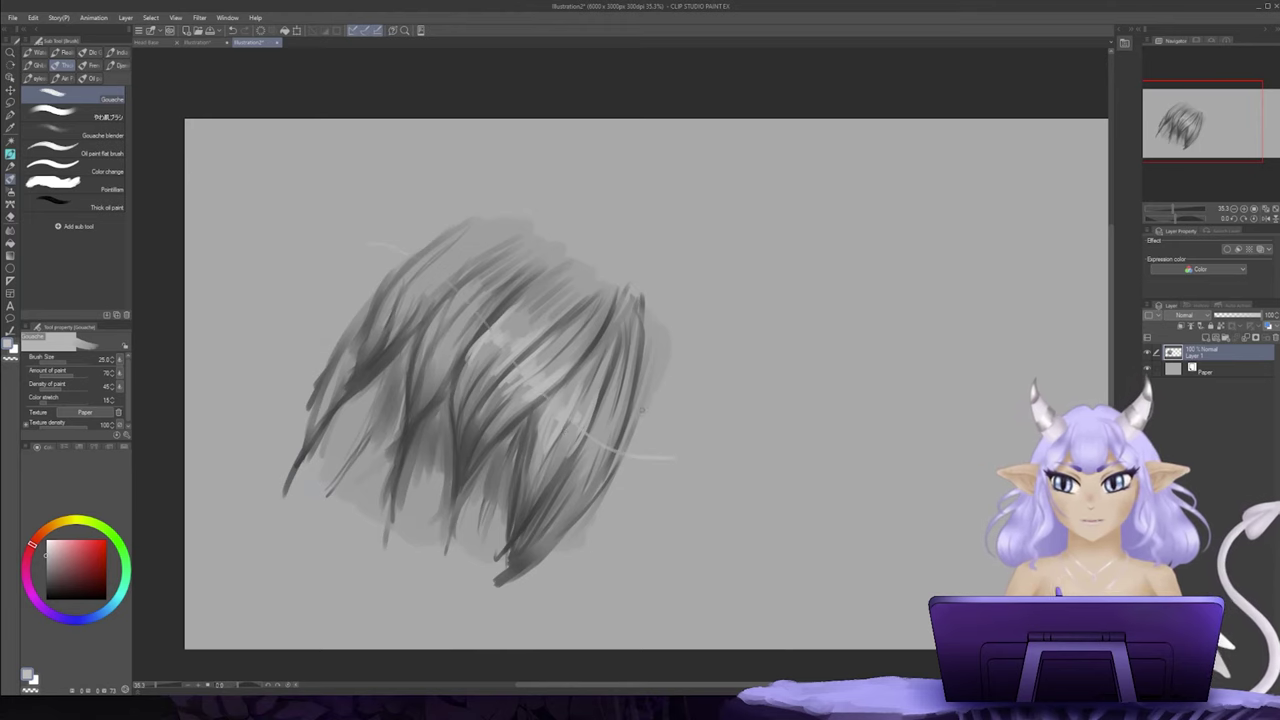
Step: Paint light highlight strands along the guide curve in the right lock, central lock and upper-left lock
mouse_move(588, 434)
mouse_down()
mouse_move(577, 462)
mouse_move(609, 446)
mouse_move(602, 484)
mouse_up()
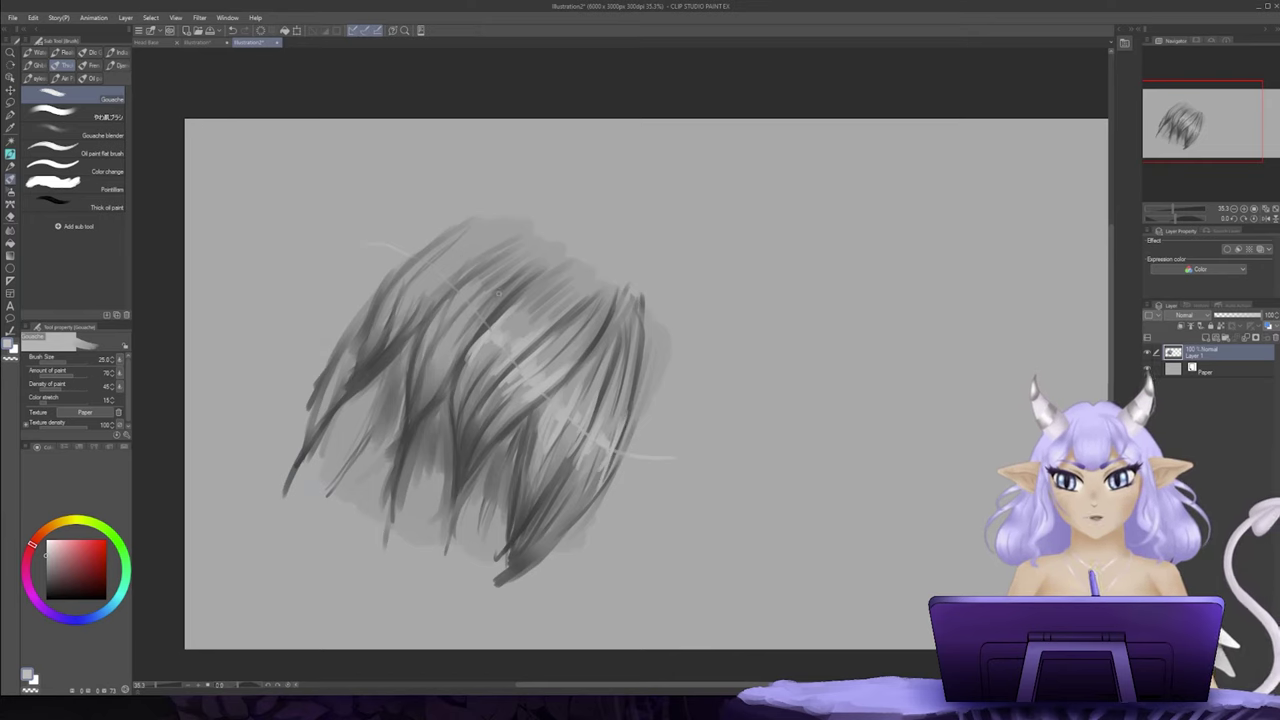
mouse_move(497, 293)
mouse_down()
mouse_move(462, 360)
mouse_move(482, 310)
mouse_move(474, 324)
mouse_move(456, 300)
mouse_move(462, 314)
mouse_move(478, 286)
mouse_move(450, 302)
mouse_move(480, 252)
mouse_move(438, 288)
mouse_move(444, 266)
mouse_move(426, 280)
mouse_move(440, 258)
mouse_move(404, 296)
mouse_up()
mouse_move(438, 244)
mouse_down()
mouse_move(410, 274)
mouse_move(420, 268)
mouse_up()
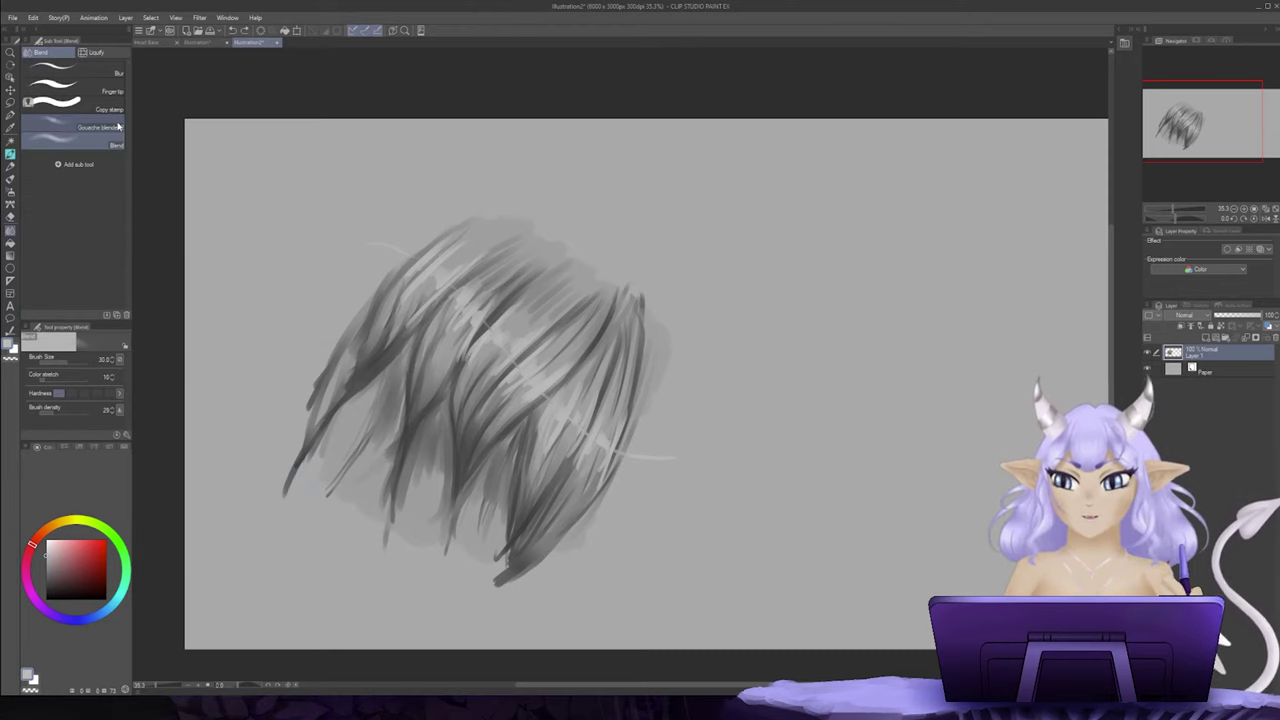
Step: Blend the edges of the light highlight band into the hair with Gouache blender 2 at brush size 40
click(120, 127)
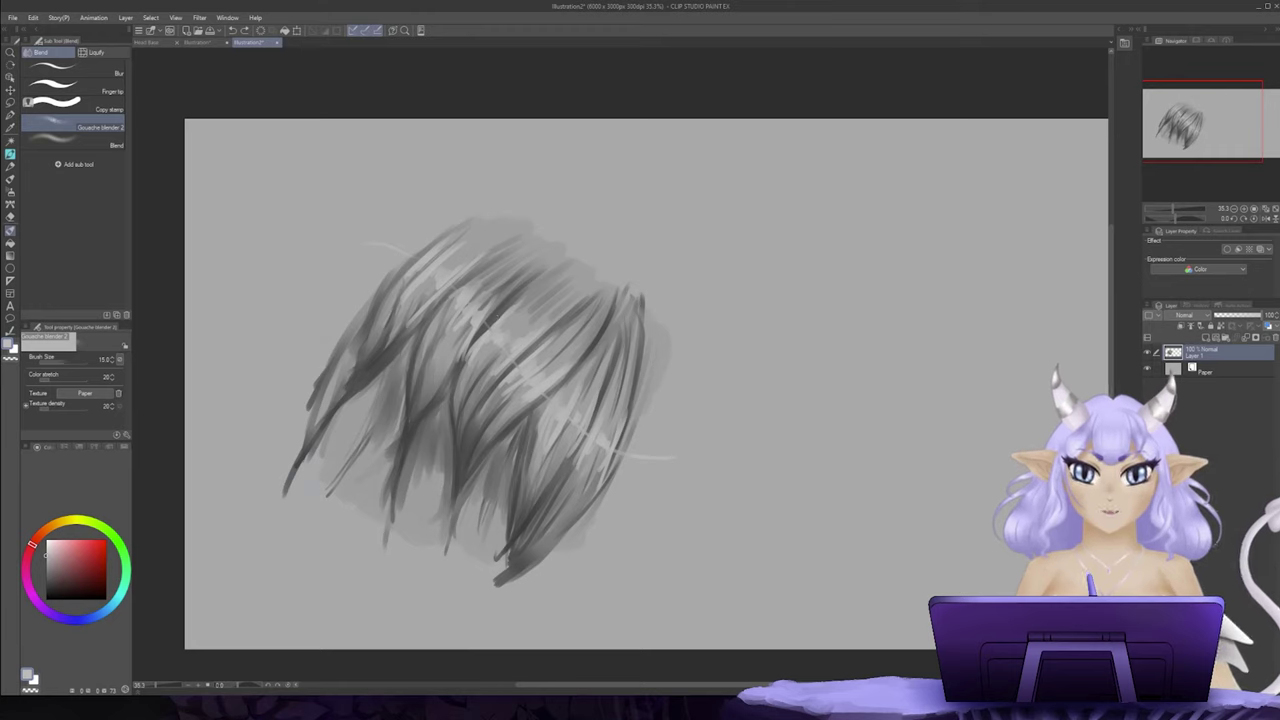
key(bracketright)
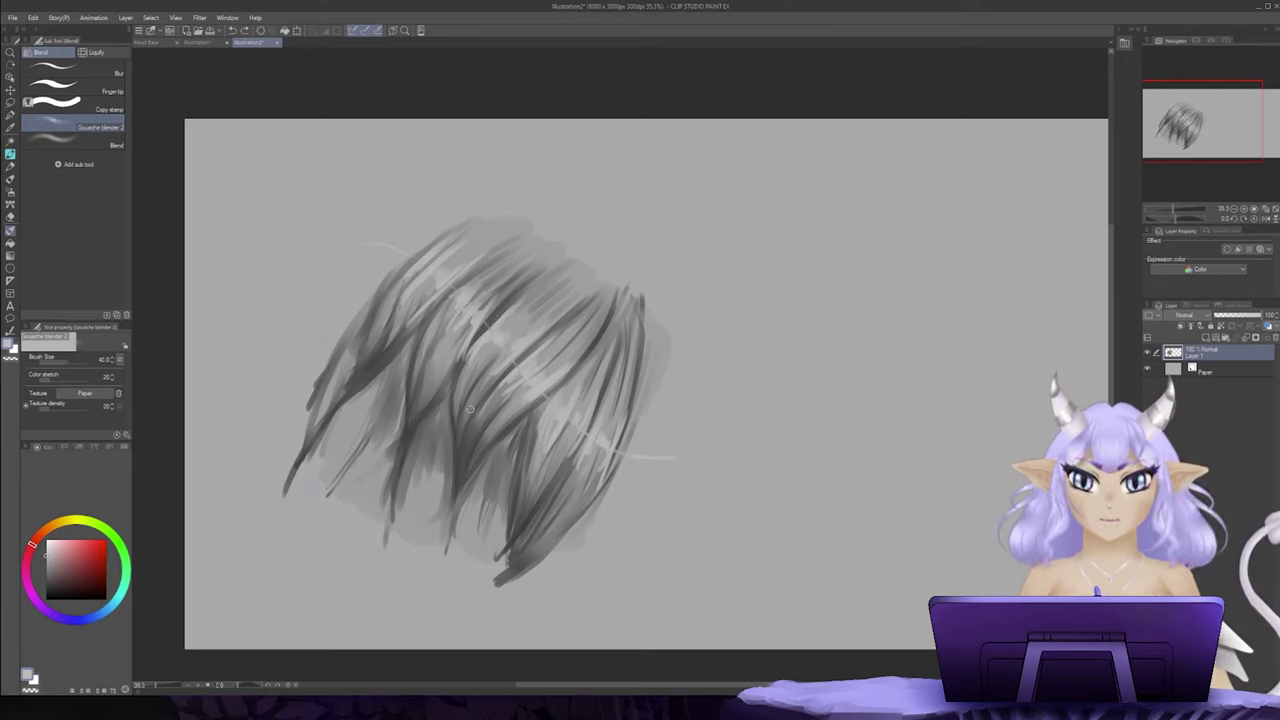
drag(471, 402, 470, 406)
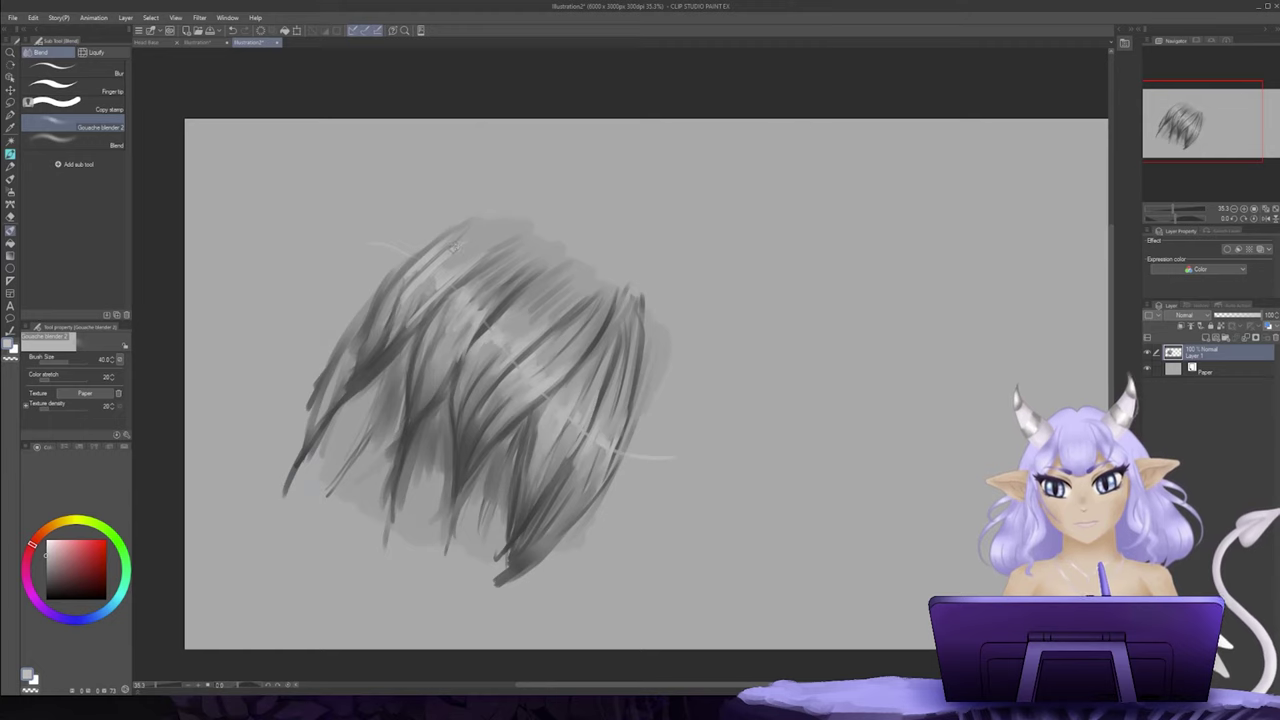
Step: Return to the Gouache brush at size 15 and refine the strands around the highlights with greys sampled from the hair
key(b)
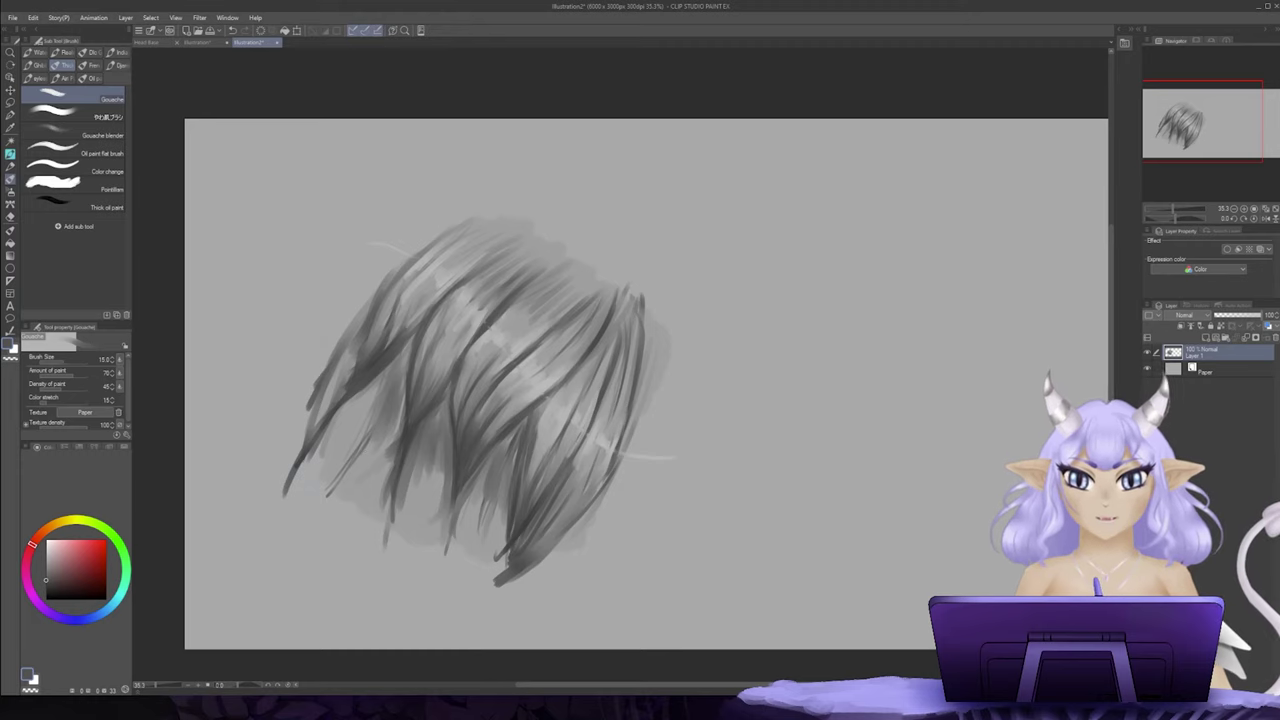
key(i)
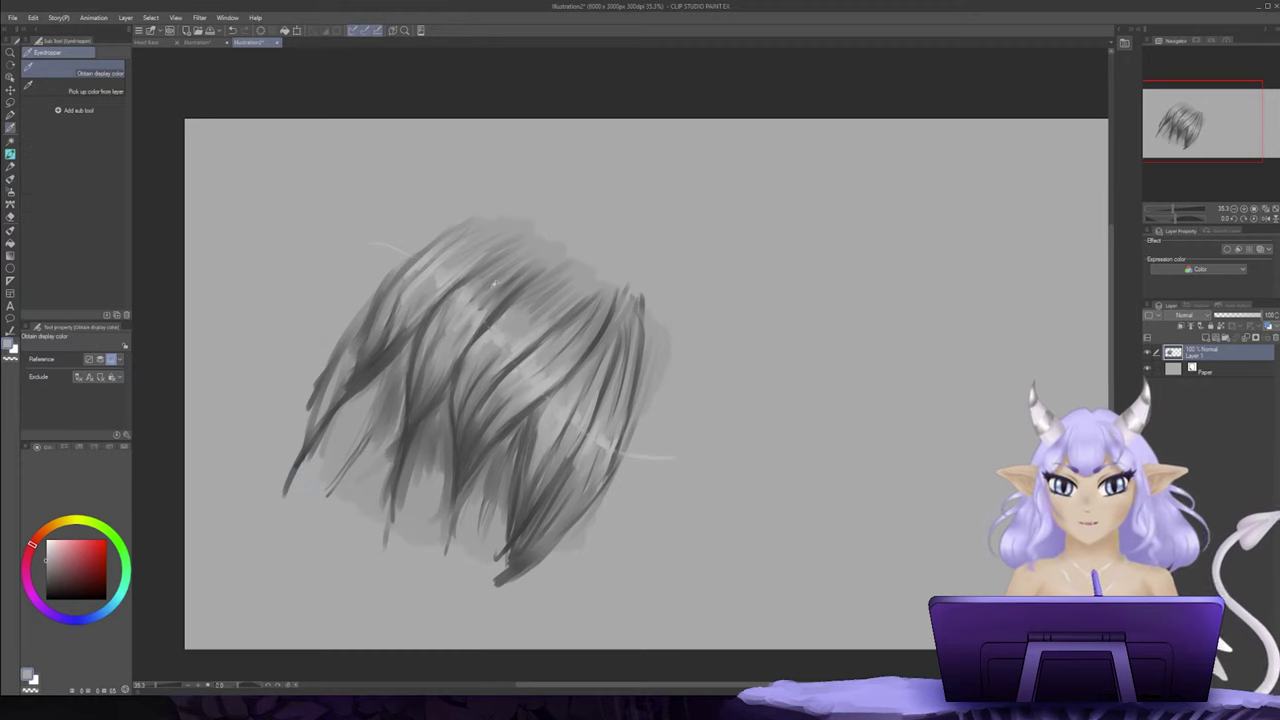
key(b)
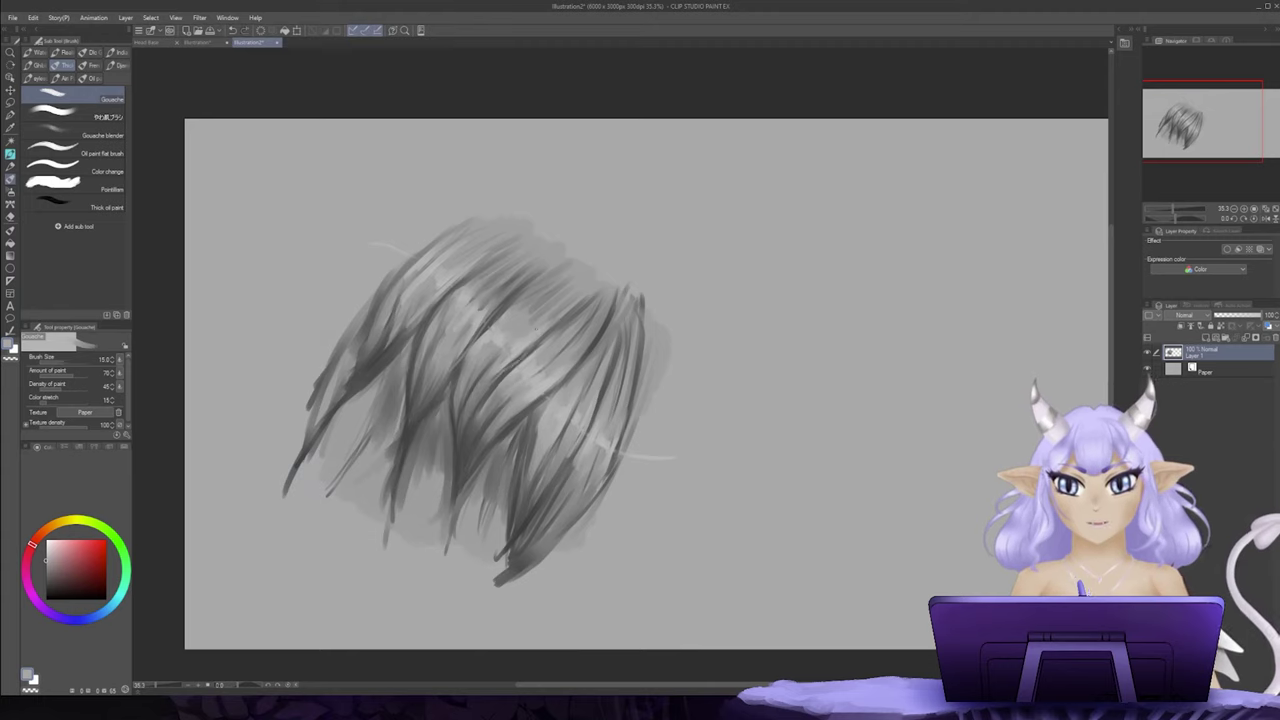
alt+click(533, 403)
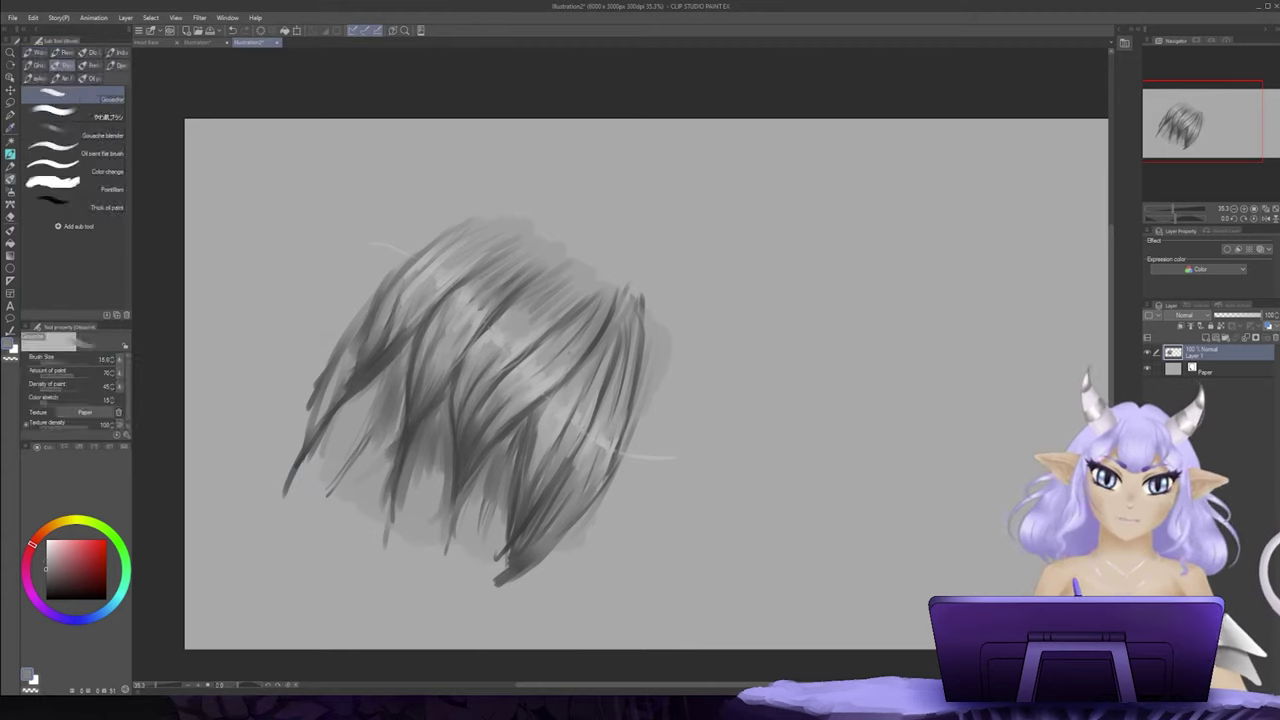
key(alt)
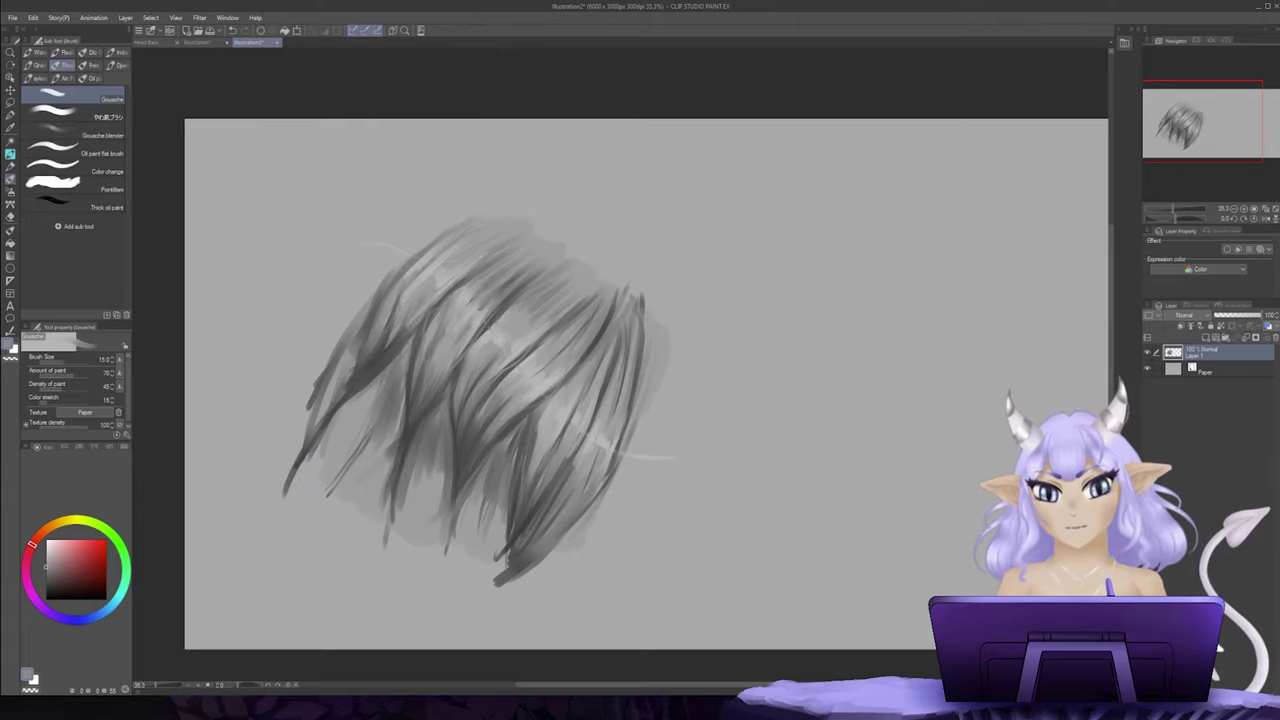
Step: Paint fine strands and light touches through the left-central lock using greys sampled from the surrounding hair
key(ctrl+space)
drag(430, 345, 506, 258)
alt+click(428, 351)
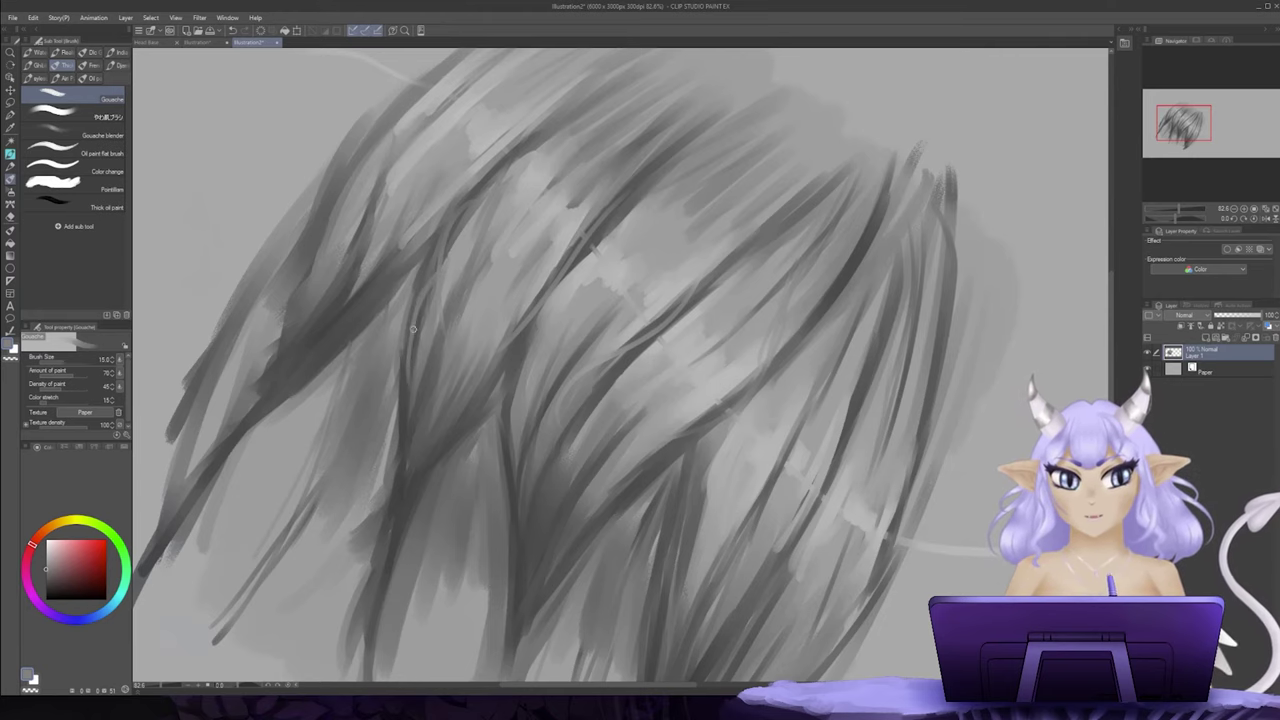
drag(437, 285, 446, 384)
key(alt)
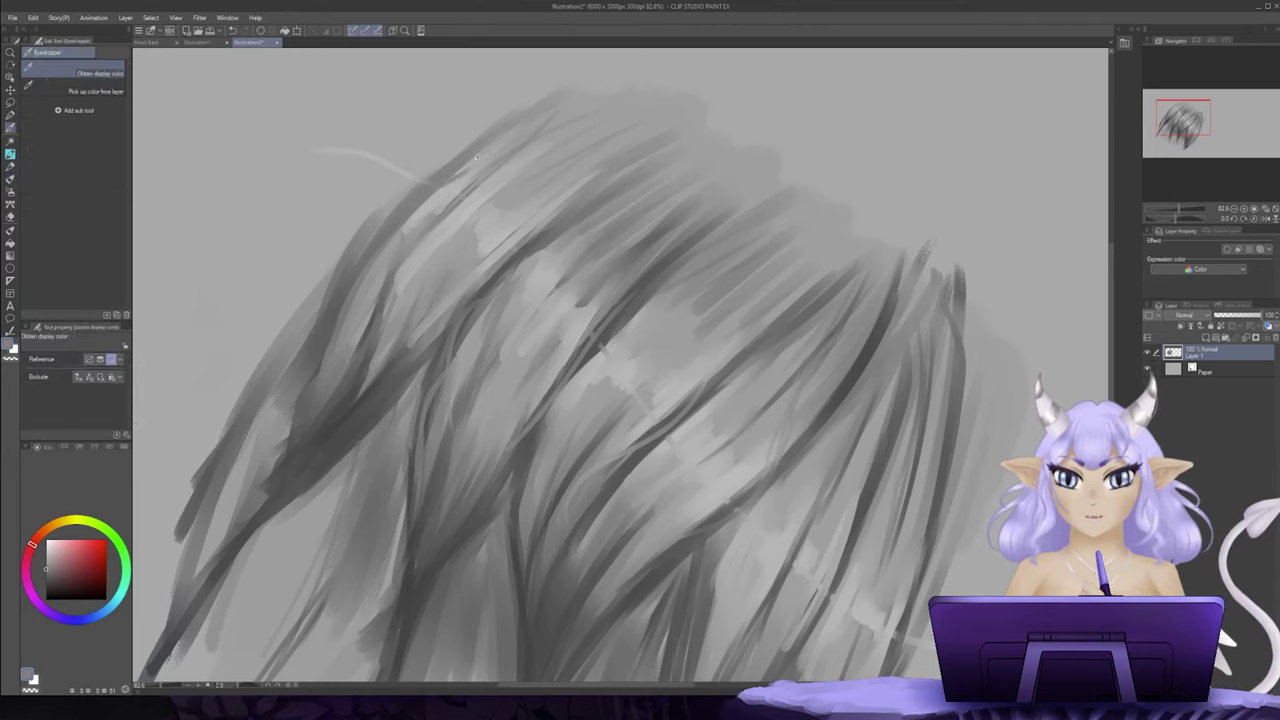
key(alt)
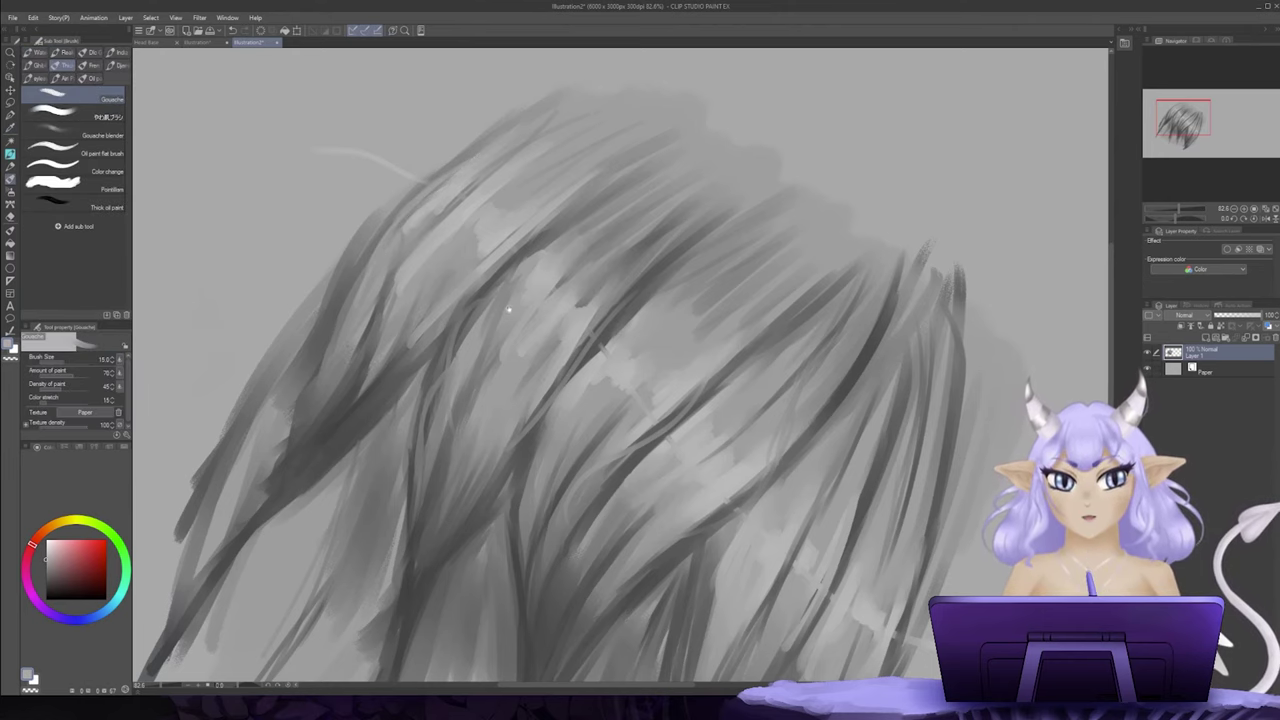
mouse_move(509, 310)
mouse_down()
mouse_move(402, 304)
mouse_move(472, 315)
mouse_move(438, 353)
mouse_up()
drag(549, 304, 507, 350)
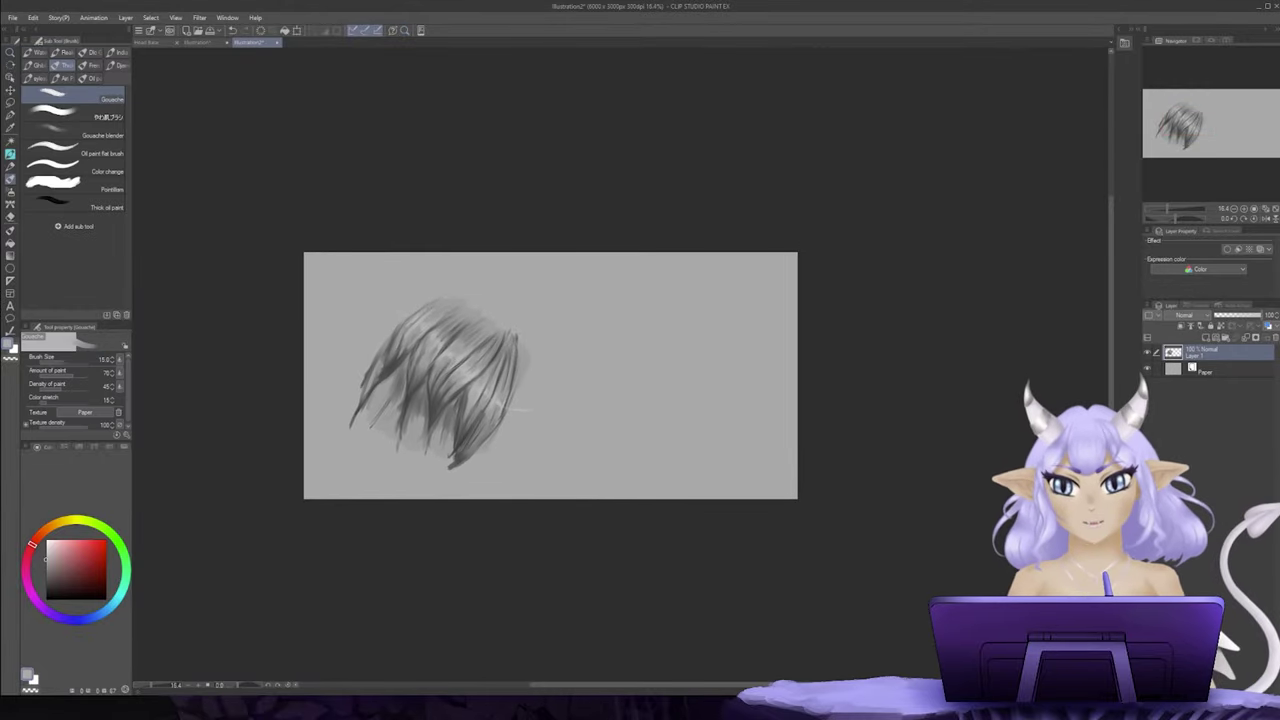
Step: Refine the highlight in the central lock with short light strands that follow the hair's flow
drag(451, 391, 481, 364)
key(ctrl+space)
drag(508, 292, 520, 285)
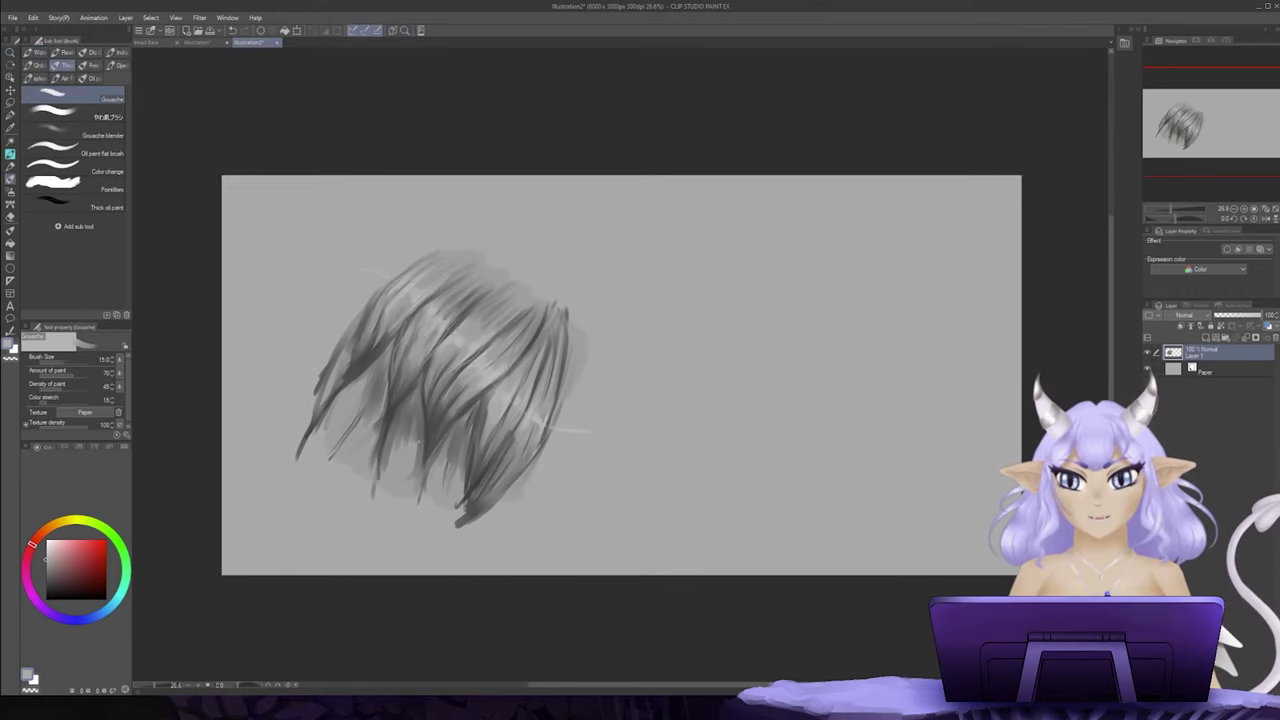
mouse_move(474, 324)
mouse_down()
mouse_move(508, 341)
mouse_move(507, 371)
mouse_up()
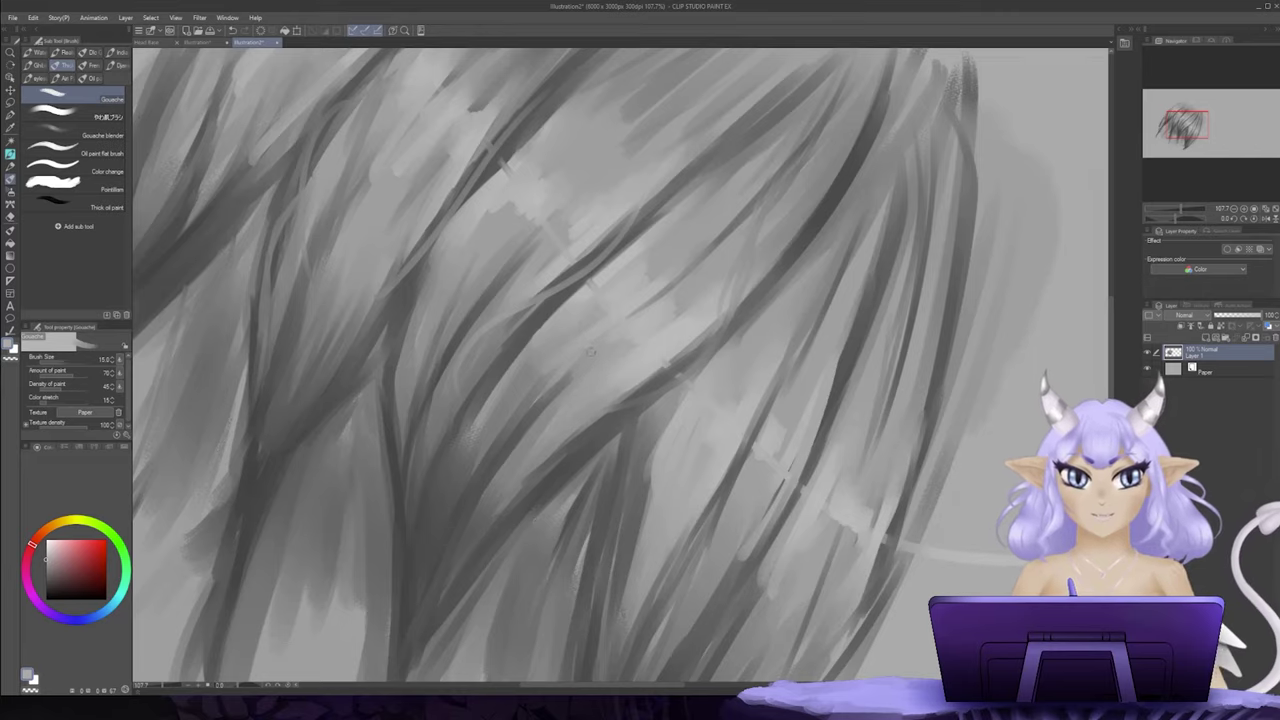
mouse_move(591, 352)
mouse_down()
mouse_move(557, 380)
mouse_move(571, 391)
mouse_up()
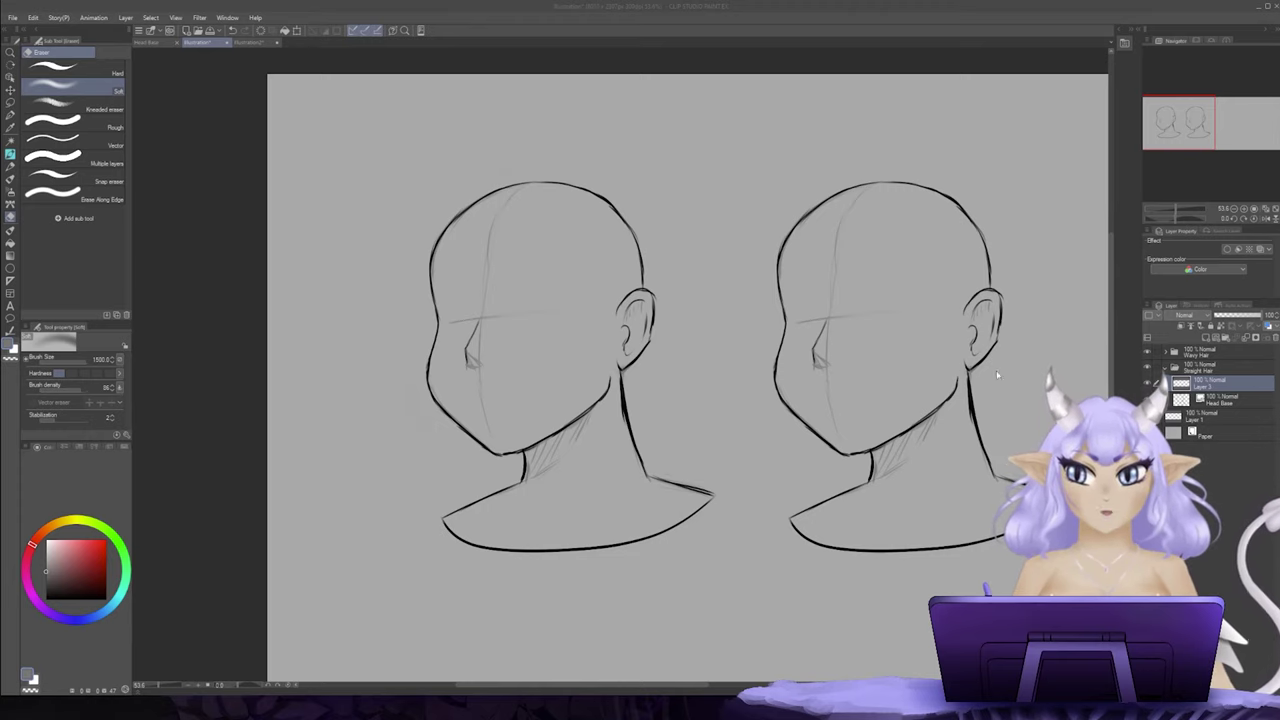
Step: Prepare to sketch on Layer 3 of the Straight Hair folder in the head base illustration with the size 20 pen in black
click(1208, 386)
key(p)
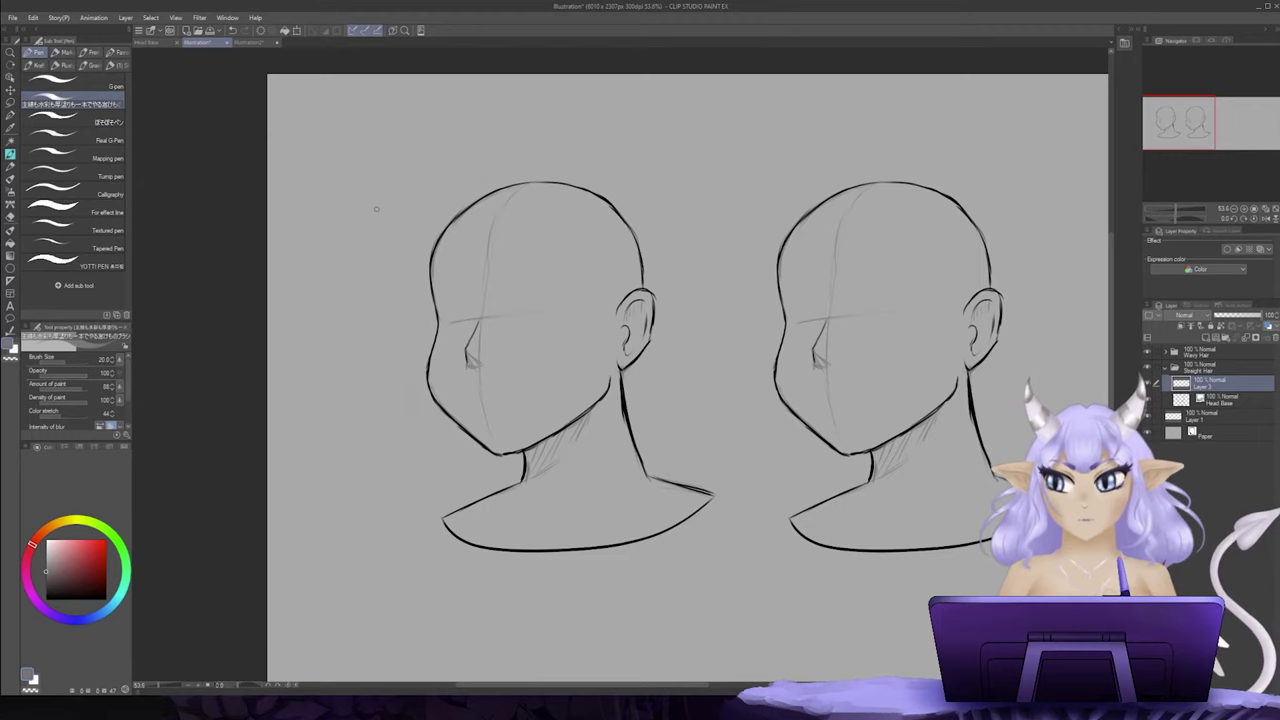
drag(386, 171, 346, 455)
key(ctrl+z)
key(x)
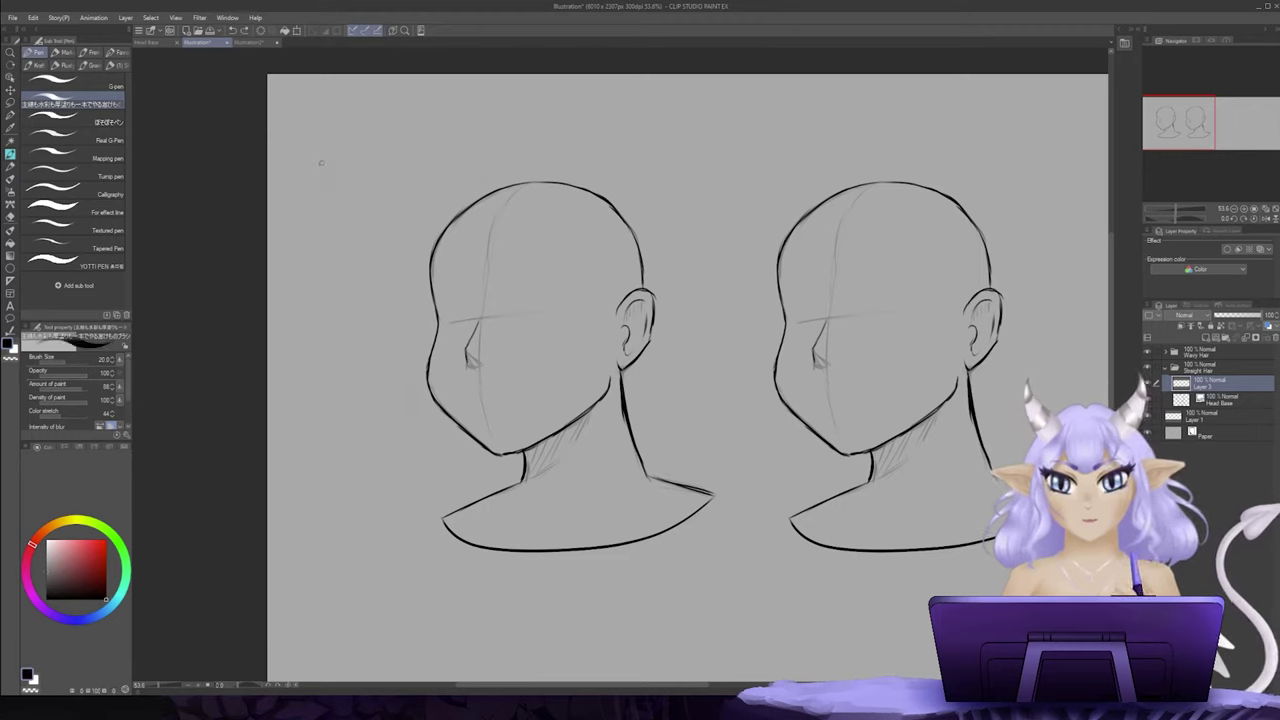
Step: Try several long tapered curves in the empty area beside the left head's face and undo them
drag(396, 127, 328, 430)
mouse_move(438, 113)
mouse_down()
mouse_move(365, 380)
mouse_move(428, 210)
mouse_move(400, 390)
mouse_up()
mouse_move(498, 115)
mouse_down()
mouse_move(420, 308)
mouse_move(408, 412)
mouse_up()
drag(346, 124, 303, 350)
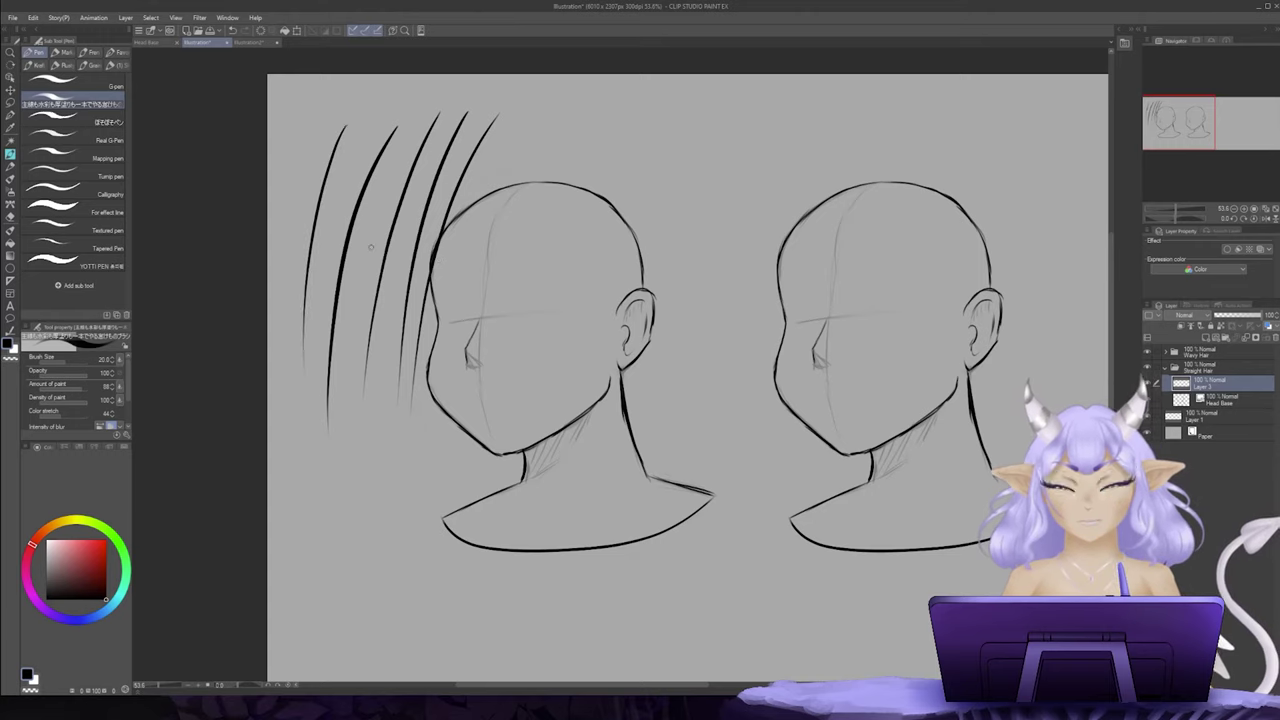
key(ctrl+z)
key(ctrl+z)
key(ctrl+z)
key(ctrl+z)
key(ctrl+z)
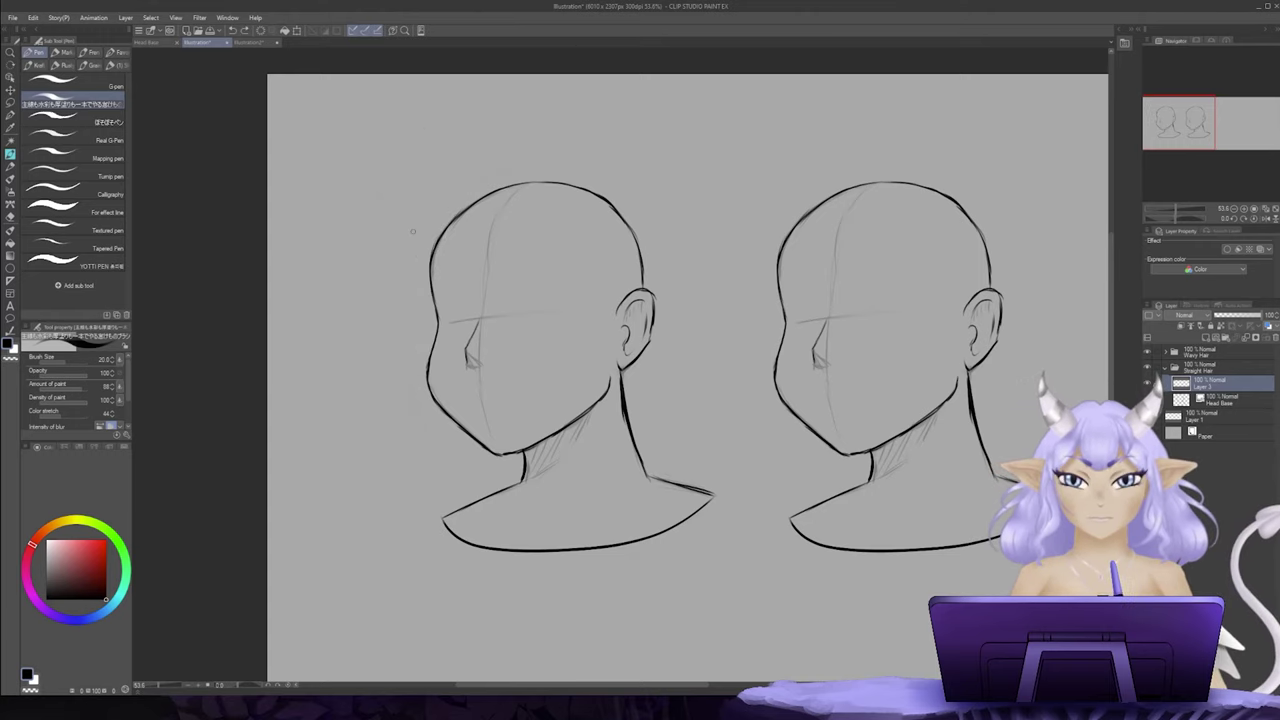
Step: Sketch a swept fringe line from the parting point on the left head's forehead down to the far side of the face
drag(537, 238, 470, 282)
key(ctrl+z)
key(ctrl+z)
key(ctrl+z)
key(ctrl+z)
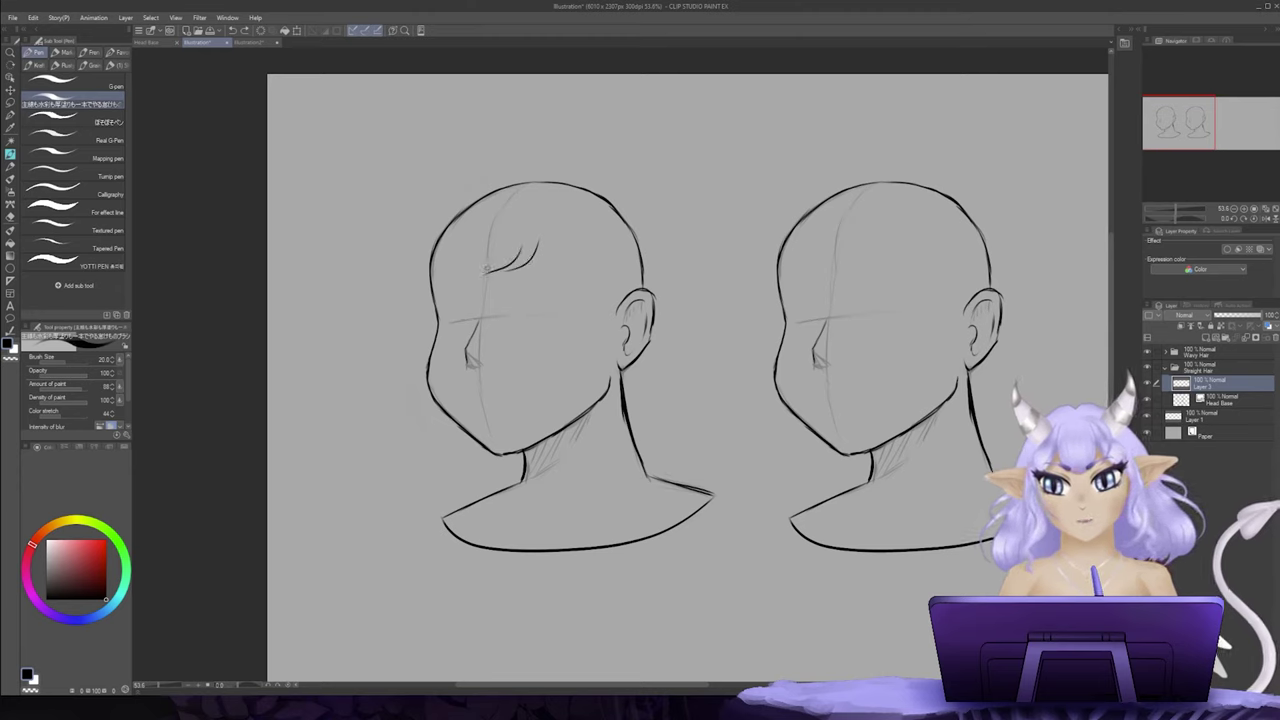
mouse_move(540, 236)
mouse_down()
mouse_move(437, 328)
mouse_move(457, 292)
mouse_move(431, 346)
mouse_up()
mouse_move(449, 285)
mouse_down()
mouse_move(408, 352)
mouse_move(419, 332)
mouse_move(414, 452)
mouse_move(406, 440)
mouse_move(408, 490)
mouse_up()
key(ctrl+z)
key(ctrl+z)
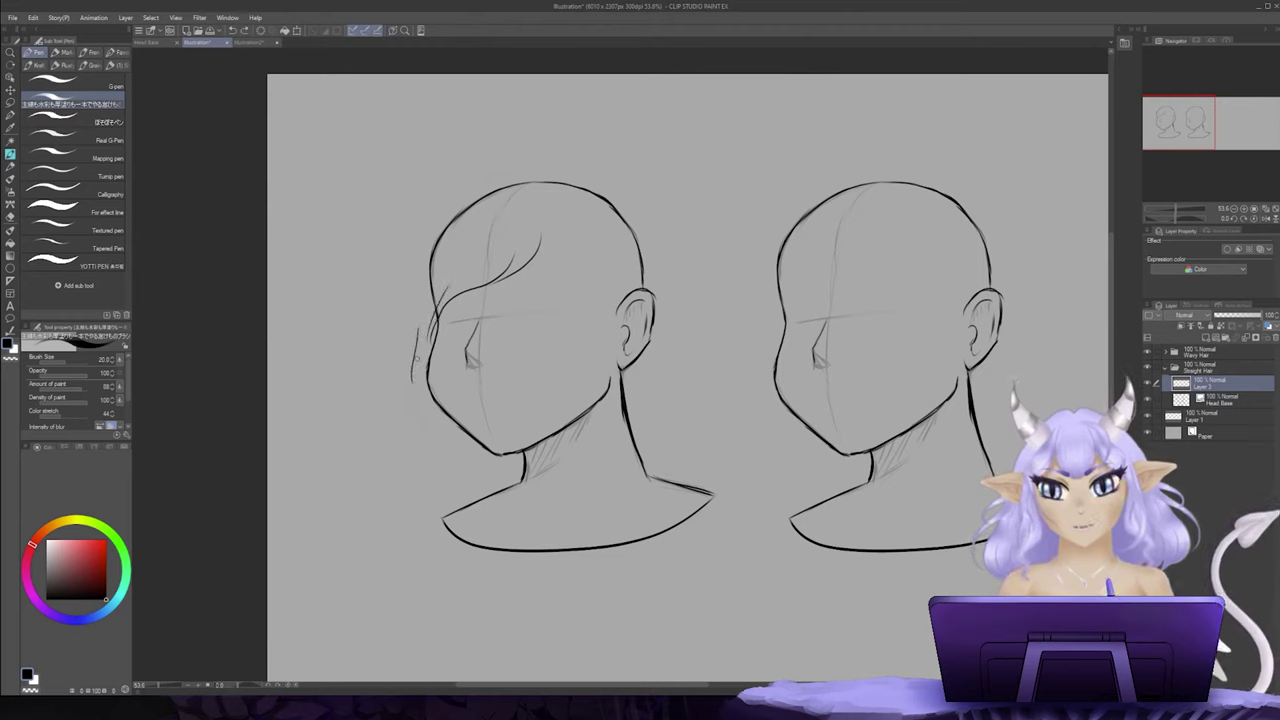
key(ctrl+z)
Step: Sketch a wavy lock hanging beside the left head's far cheek, with a short inner curve near its tip
mouse_move(416, 320)
mouse_down()
mouse_move(411, 460)
mouse_move(426, 484)
mouse_up()
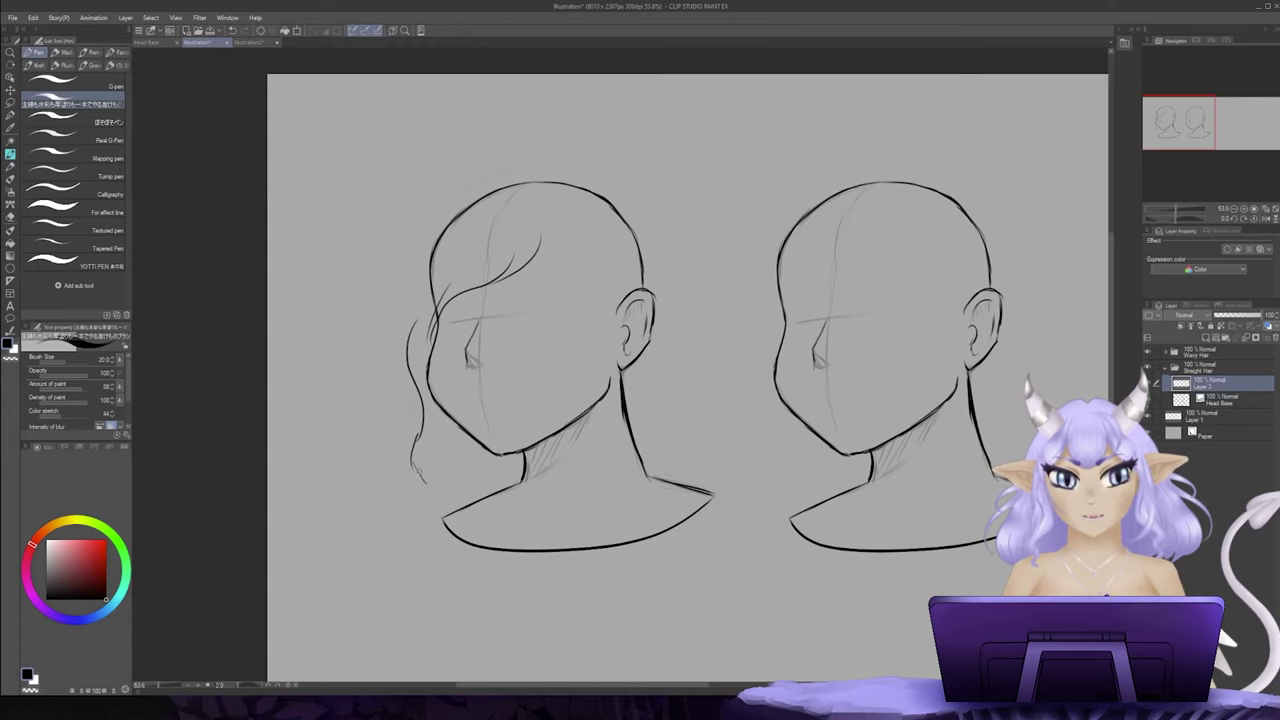
mouse_move(440, 422)
mouse_down()
mouse_move(418, 472)
mouse_move(432, 446)
mouse_up()
drag(415, 323, 416, 239)
key(ctrl+z)
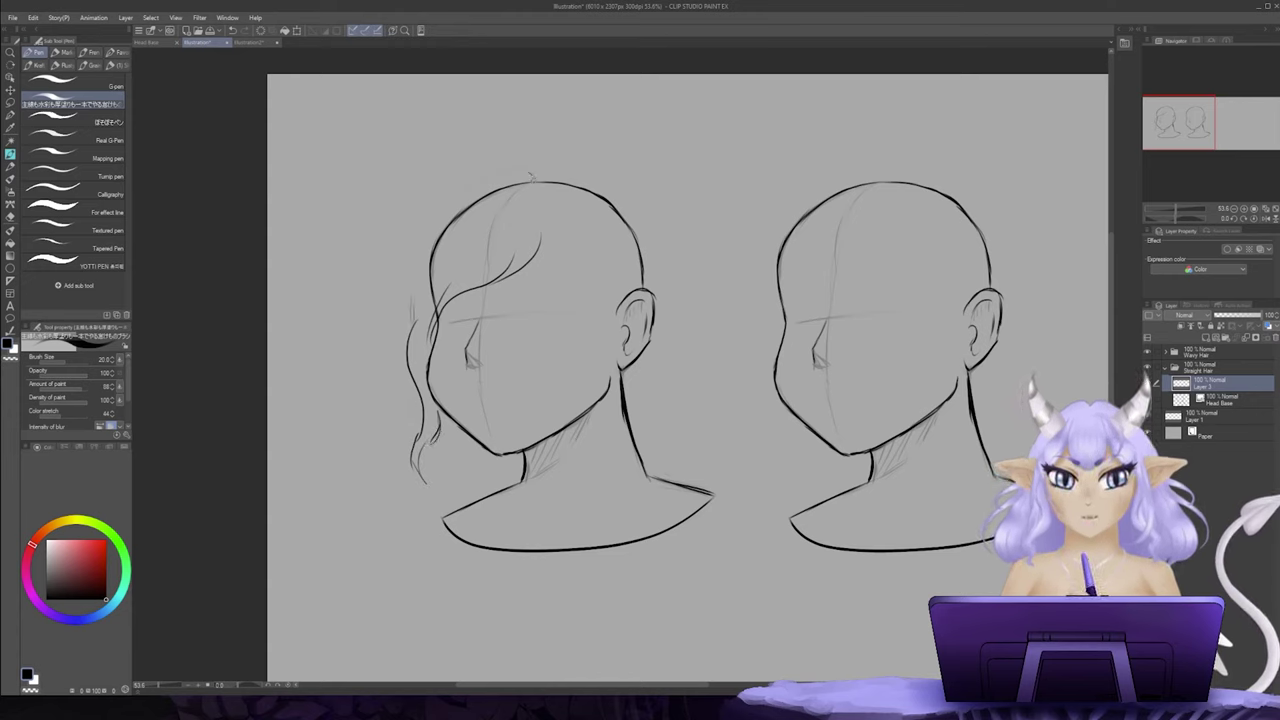
Step: Draw the outer hair contour from the crown down the face side of the left head to meet the wavy lock
mouse_move(532, 176)
mouse_down()
mouse_move(435, 221)
mouse_move(416, 258)
mouse_move(417, 245)
mouse_move(404, 343)
mouse_up()
drag(411, 268, 403, 351)
drag(398, 332, 414, 374)
key(ctrl+z)
key(ctrl+z)
key(ctrl+z)
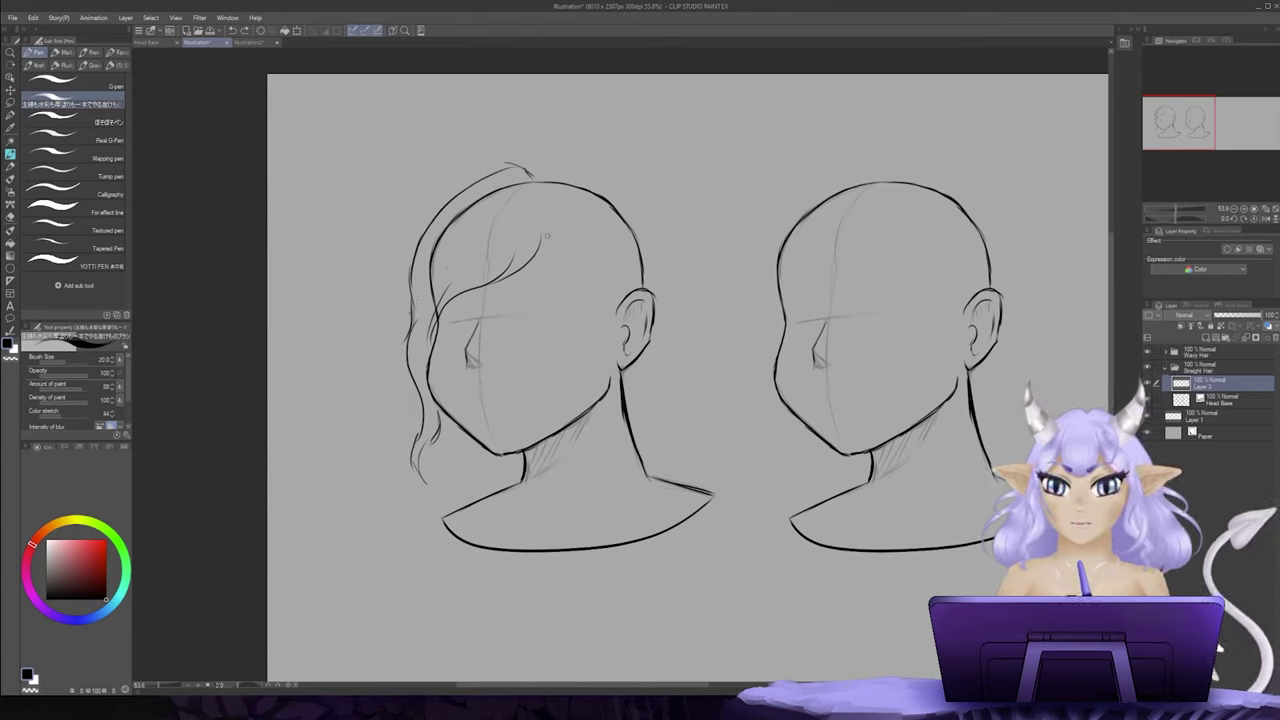
Step: Draw the hair contour over the back of the skull and start the second fringe strand from the parting point
mouse_move(540, 174)
mouse_down()
mouse_move(611, 192)
mouse_move(642, 240)
mouse_up()
drag(630, 212, 648, 280)
drag(538, 236, 574, 300)
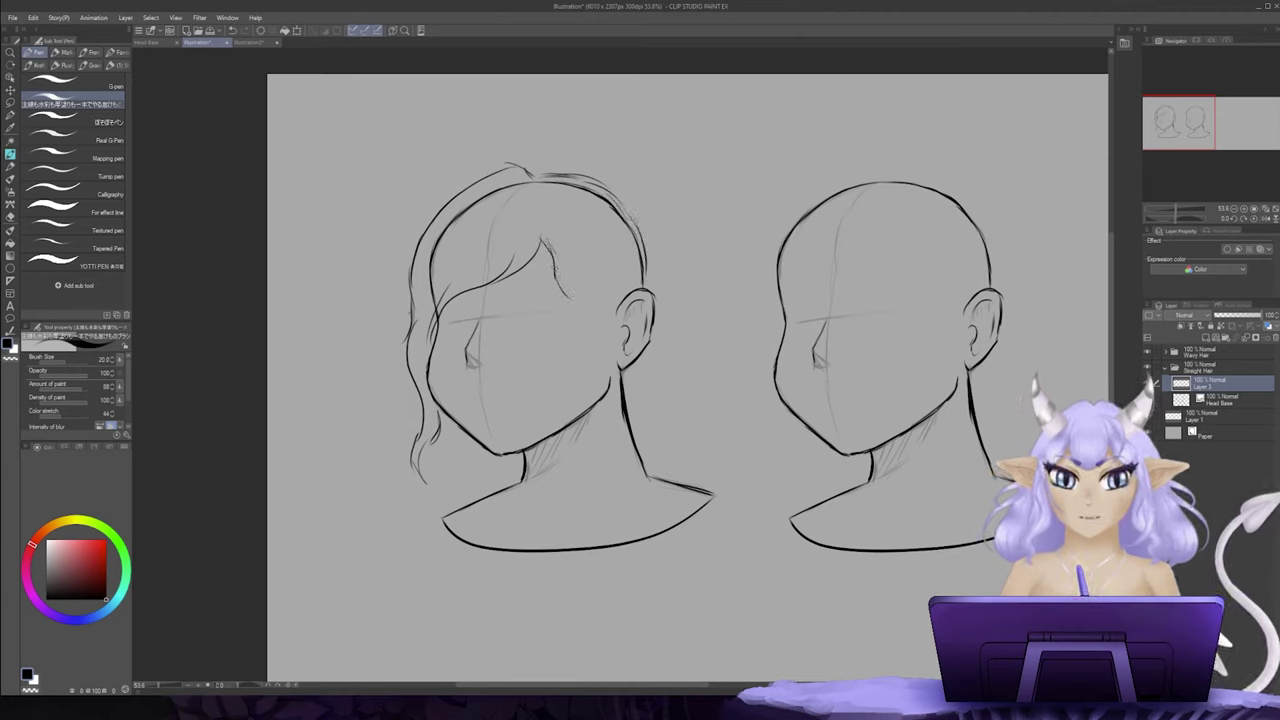
Step: Extend the second fringe strand toward the ear and add wavy overlapping strands in front of it
mouse_move(556, 256)
mouse_down()
mouse_move(602, 334)
mouse_move(606, 324)
mouse_up()
drag(596, 318, 608, 370)
drag(594, 282, 612, 368)
drag(606, 354, 616, 364)
drag(610, 368, 618, 378)
drag(609, 295, 619, 376)
Step: Try marking the gap between the skull and the hair contour with thick strokes and undo the marks
drag(556, 234, 608, 206)
drag(497, 197, 581, 303)
drag(476, 256, 488, 282)
key(ctrl+z)
key(ctrl+z)
key(ctrl+z)
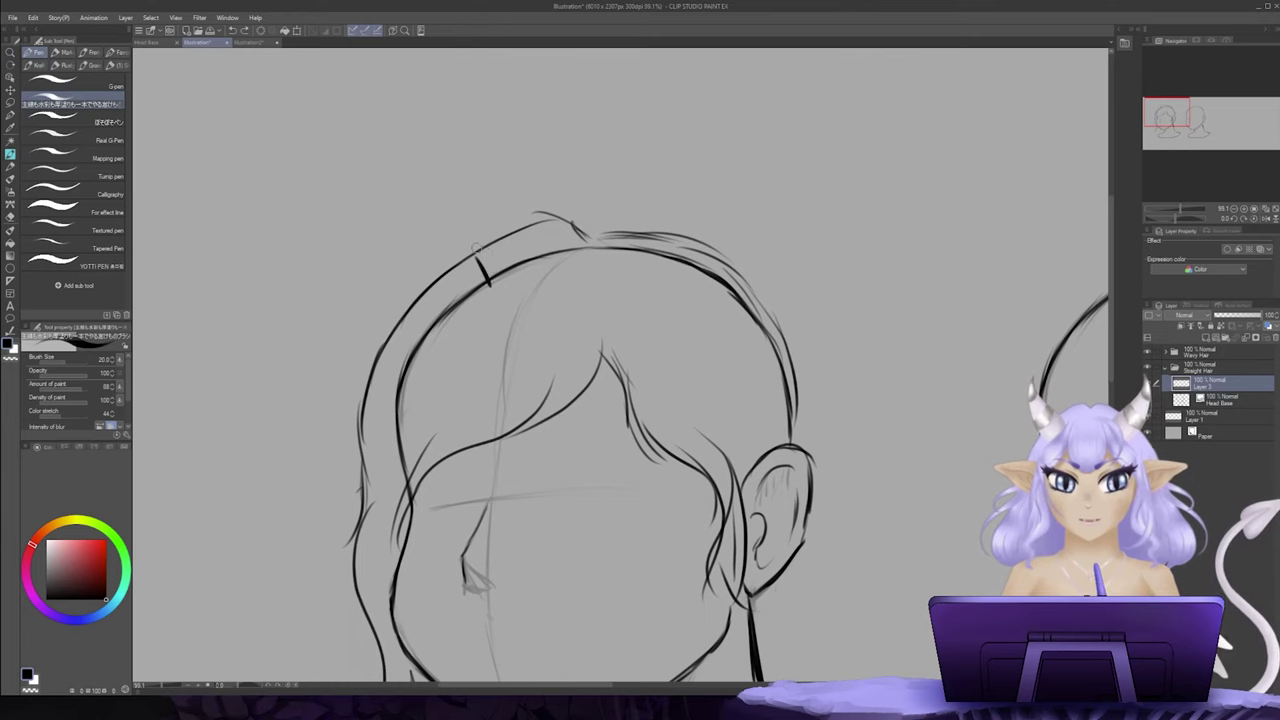
mouse_move(490, 292)
mouse_down()
mouse_move(467, 250)
mouse_move(496, 241)
mouse_move(445, 271)
mouse_move(482, 244)
mouse_move(444, 240)
mouse_move(474, 220)
mouse_up()
scroll(489, 271, down, 1)
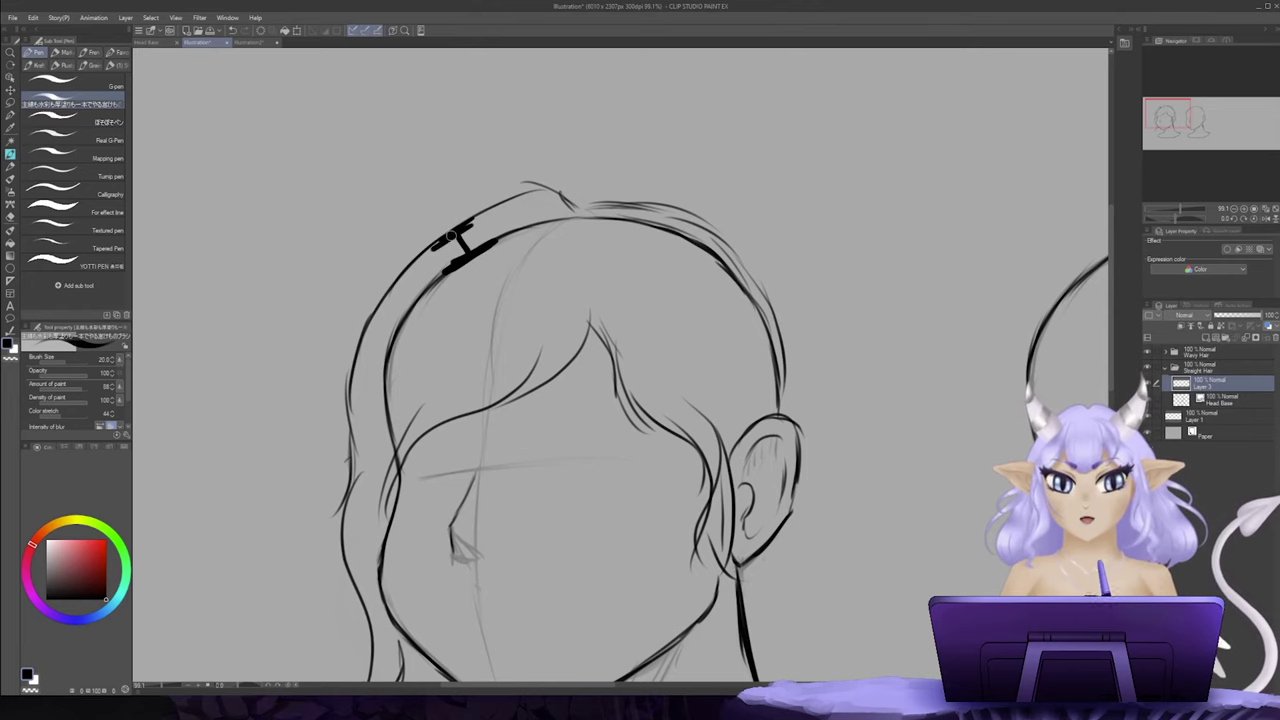
key(ctrl+z)
key(ctrl+z)
key(ctrl+z)
key(ctrl+z)
key(ctrl+z)
key(ctrl+z)
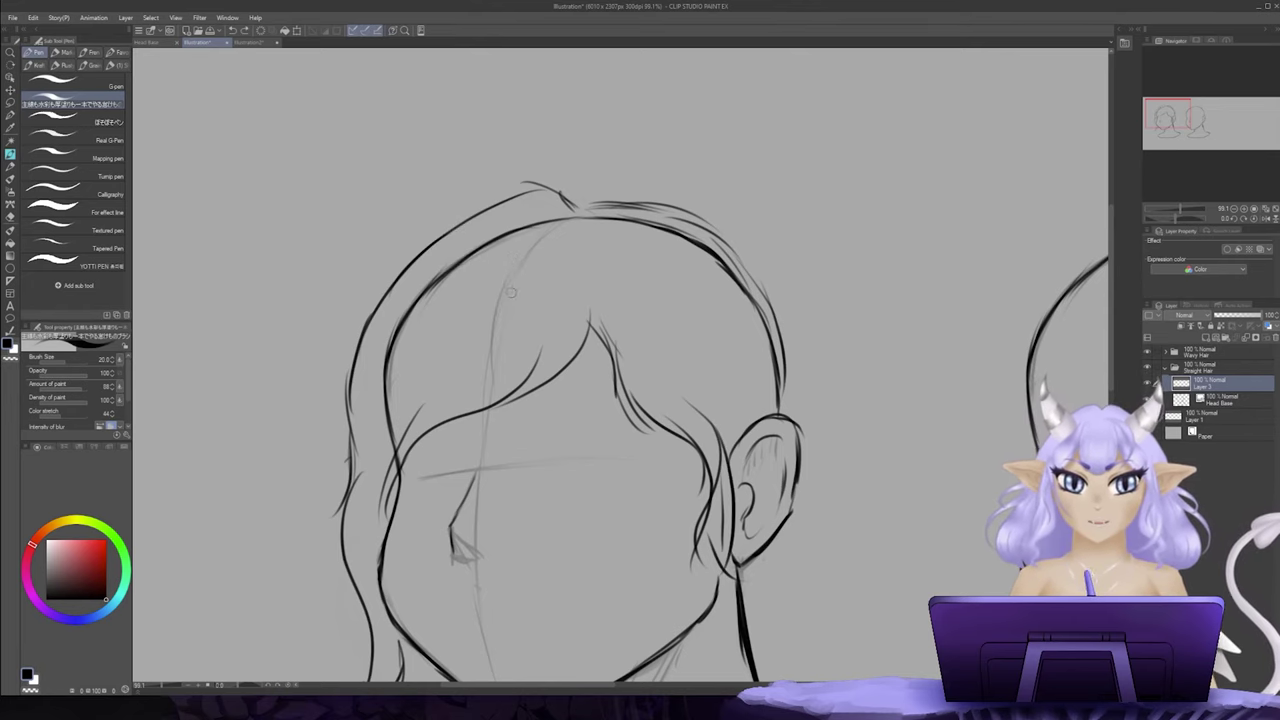
Step: Add a curl below the ear, short strokes above the ear and another fringe strand across the forehead
scroll(510, 290, down, 5)
mouse_move(646, 384)
mouse_down()
mouse_move(671, 443)
mouse_move(633, 487)
mouse_up()
drag(629, 230, 629, 281)
drag(682, 248, 692, 301)
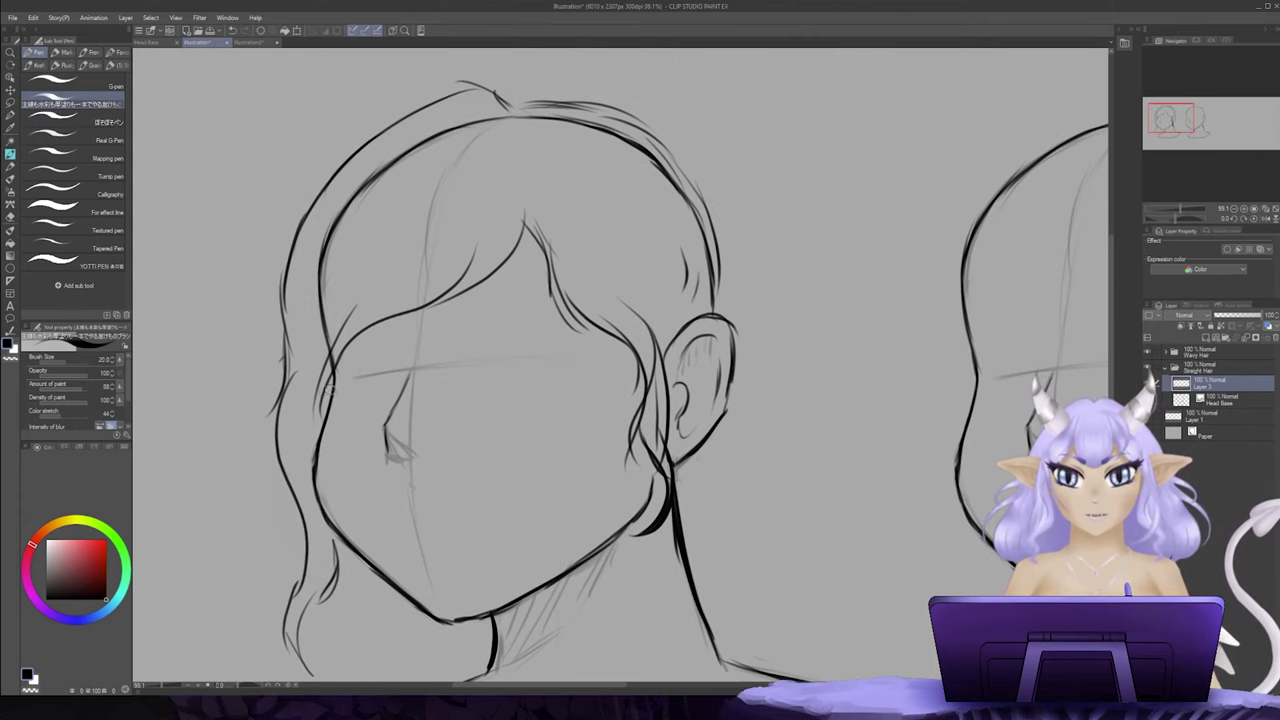
mouse_move(318, 412)
mouse_down()
mouse_move(348, 316)
mouse_move(329, 350)
mouse_move(455, 213)
mouse_up()
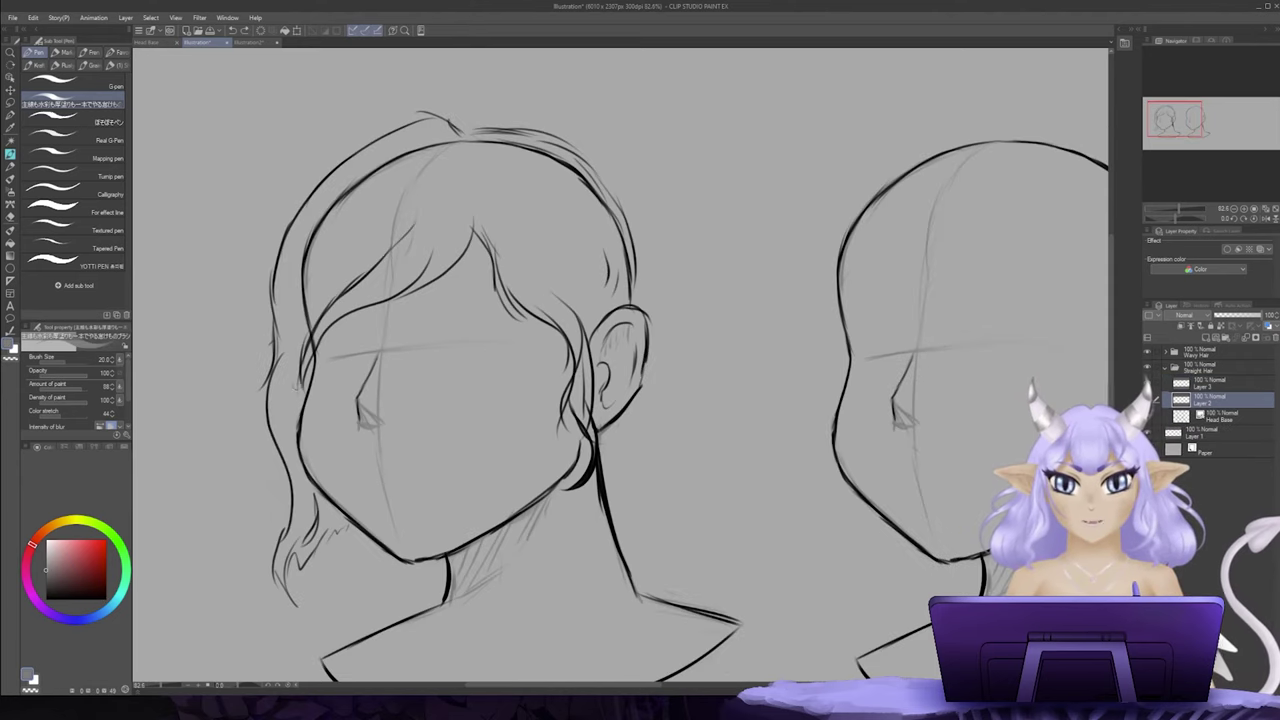
Step: Outline the wavy lock beside the far cheek with a Lasso selection on Layer 2
key(m)
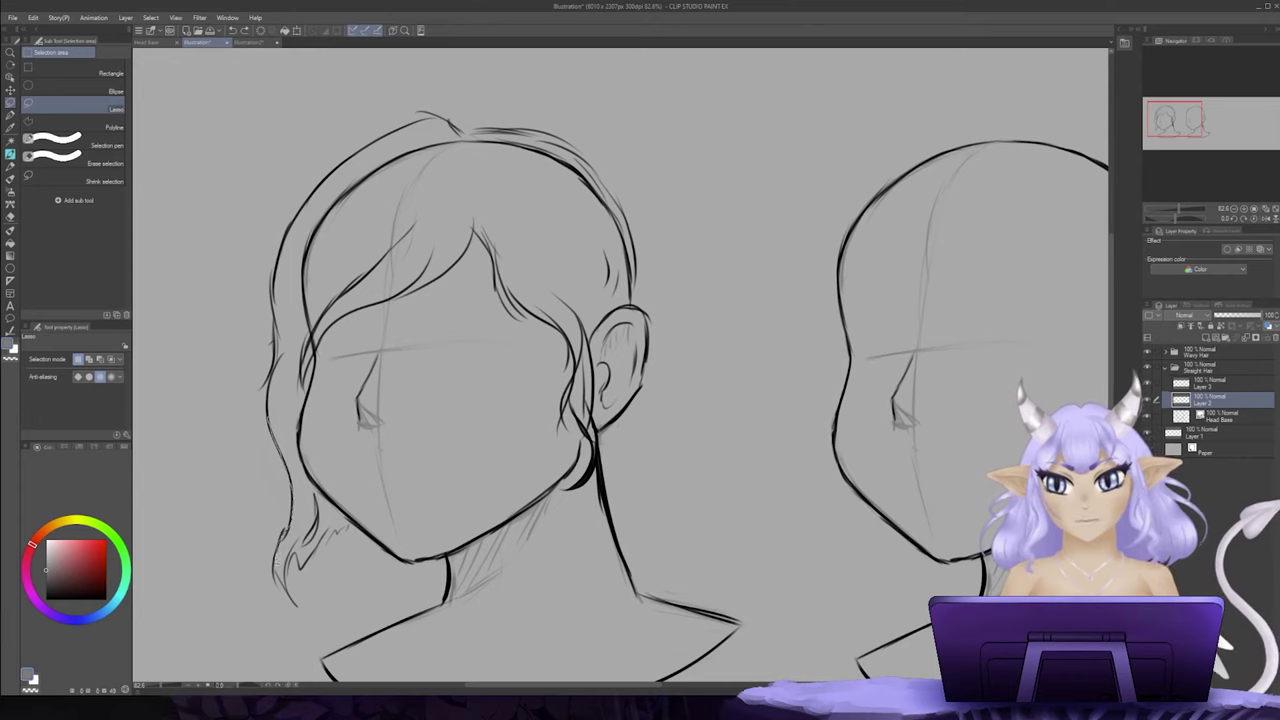
mouse_move(286, 576)
mouse_down()
mouse_move(289, 560)
mouse_move(354, 520)
mouse_move(315, 478)
mouse_move(301, 418)
mouse_up()
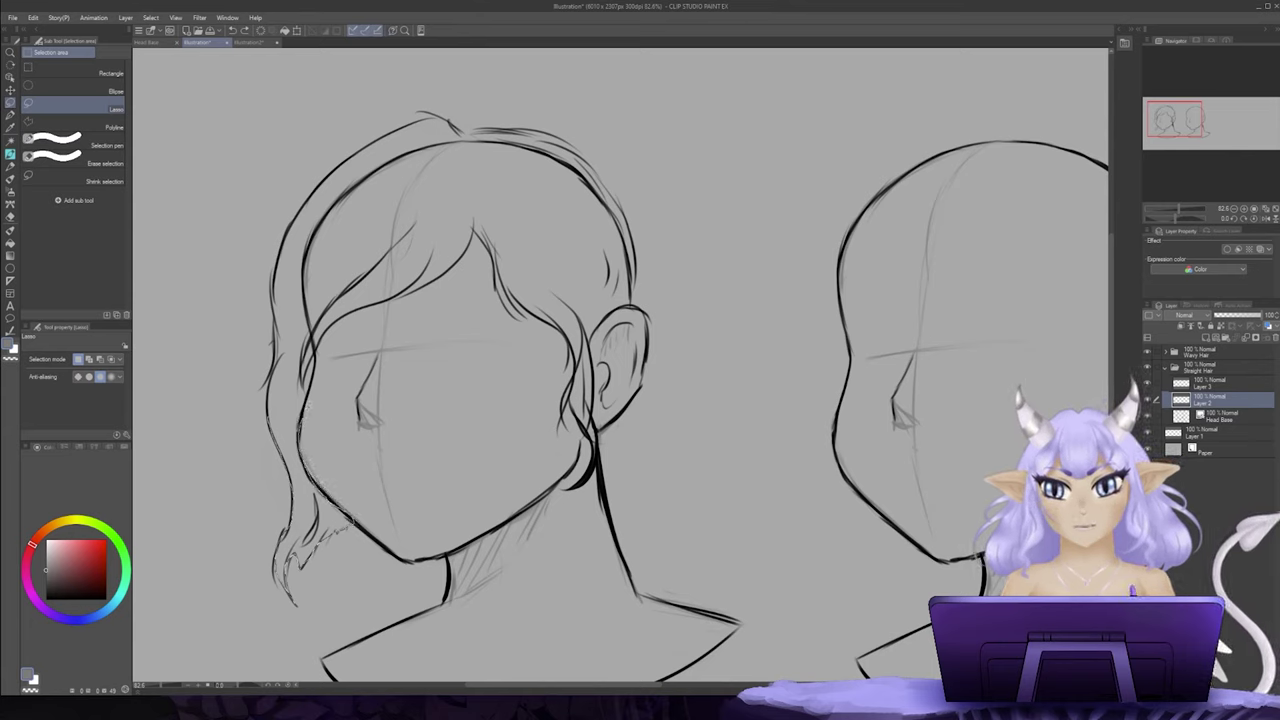
drag(270, 370, 272, 280)
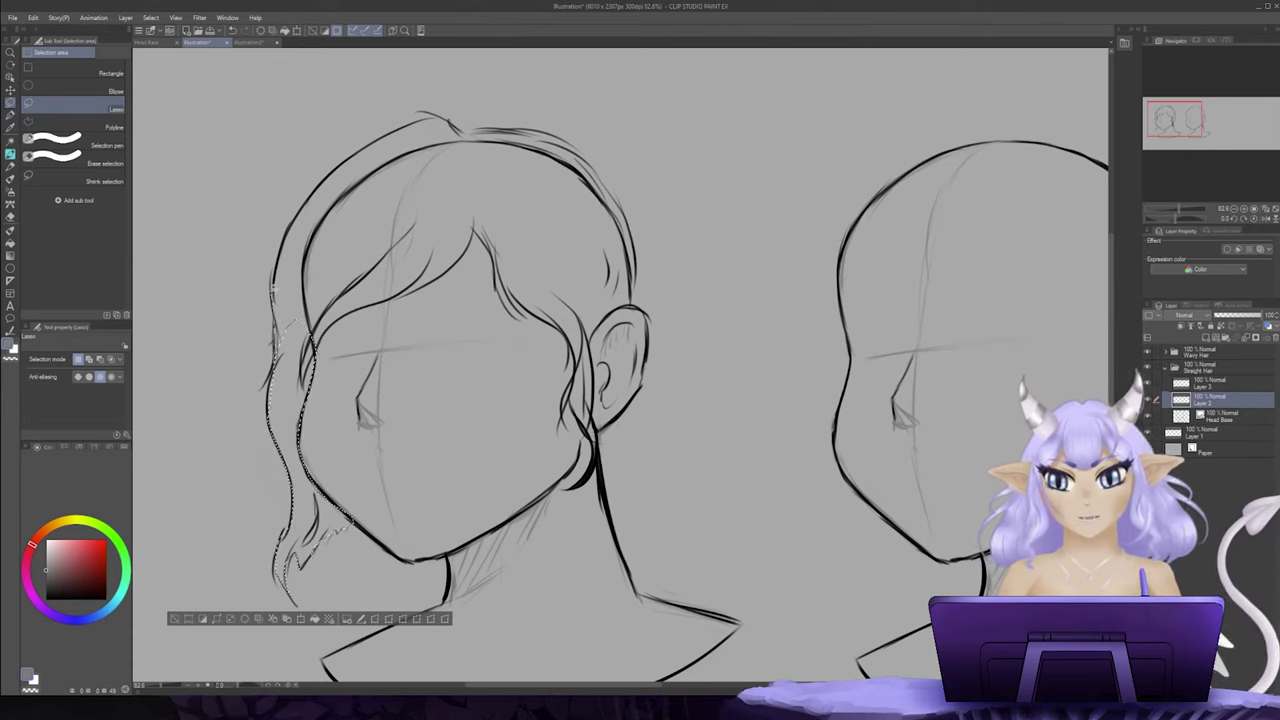
Step: Extend the Lasso selection from the far lock over the swept fringe and crown down to the hair in front of the ear
mouse_move(273, 288)
mouse_down()
mouse_move(315, 188)
mouse_move(338, 172)
mouse_move(424, 181)
mouse_move(443, 226)
mouse_move(429, 270)
mouse_move(305, 322)
mouse_up()
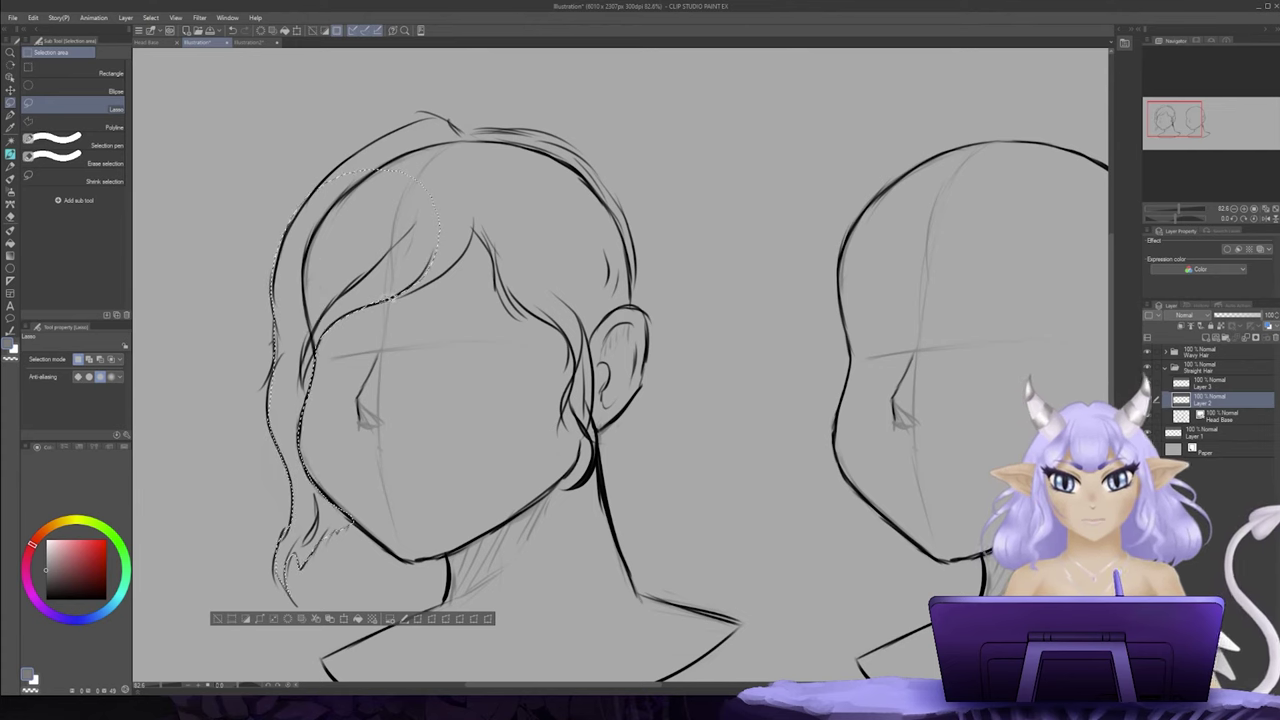
mouse_move(453, 197)
mouse_down()
mouse_move(389, 177)
mouse_move(400, 126)
mouse_move(486, 190)
mouse_up()
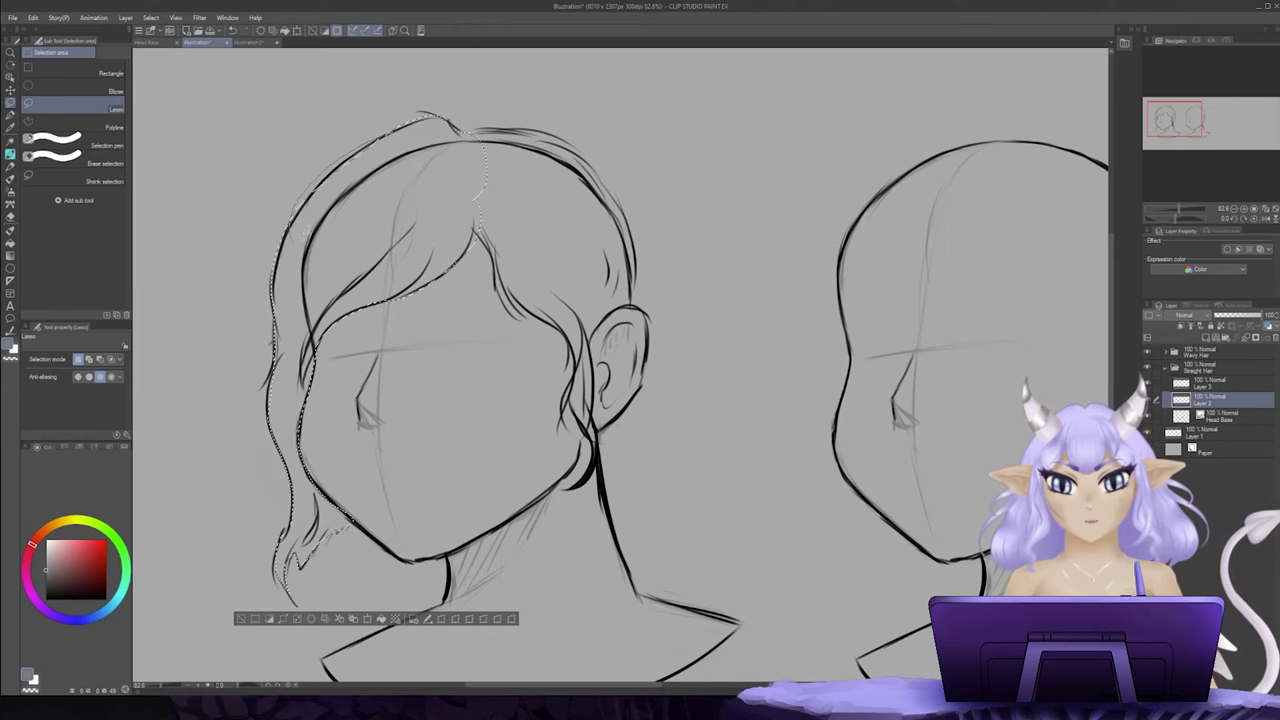
mouse_move(548, 132)
mouse_down()
mouse_move(604, 182)
mouse_move(640, 298)
mouse_move(548, 290)
mouse_move(482, 232)
mouse_up()
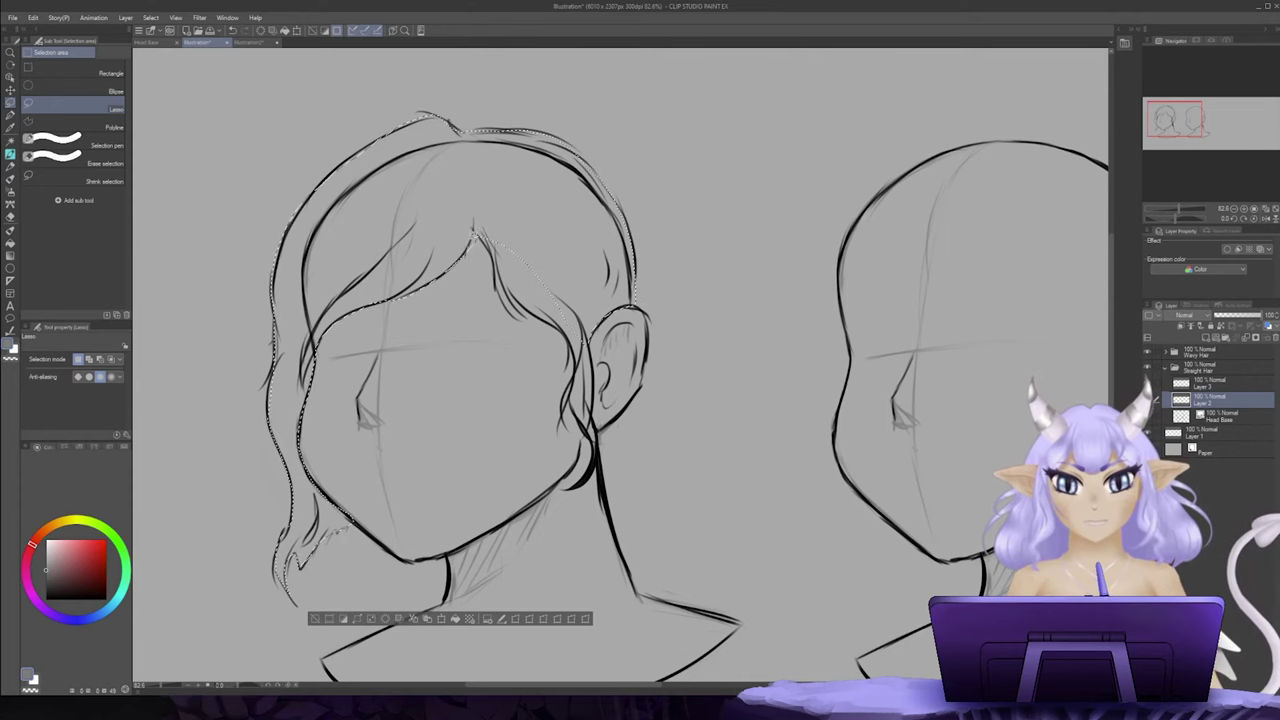
mouse_move(511, 312)
mouse_down()
mouse_move(536, 309)
mouse_move(548, 242)
mouse_up()
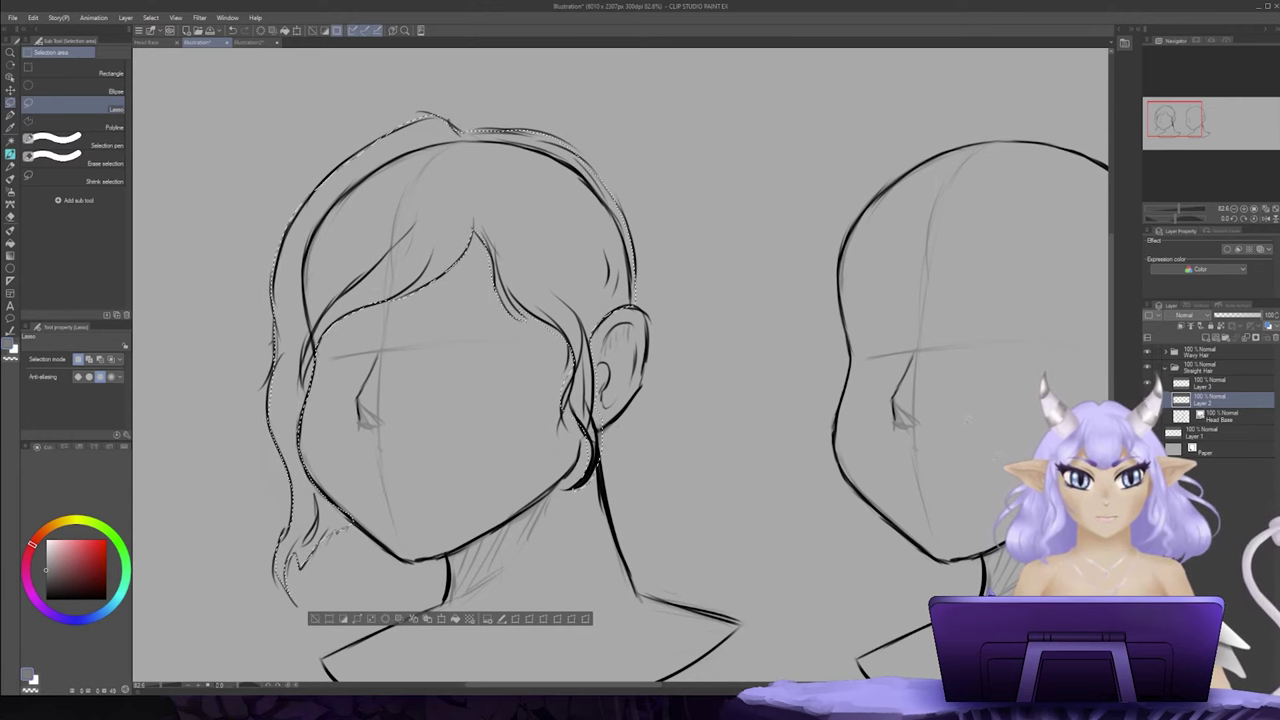
Step: Fill the selected hair area with flat grey on Layer 2, deselect, and merge Layer 3 with the line art into it
click(1212, 418)
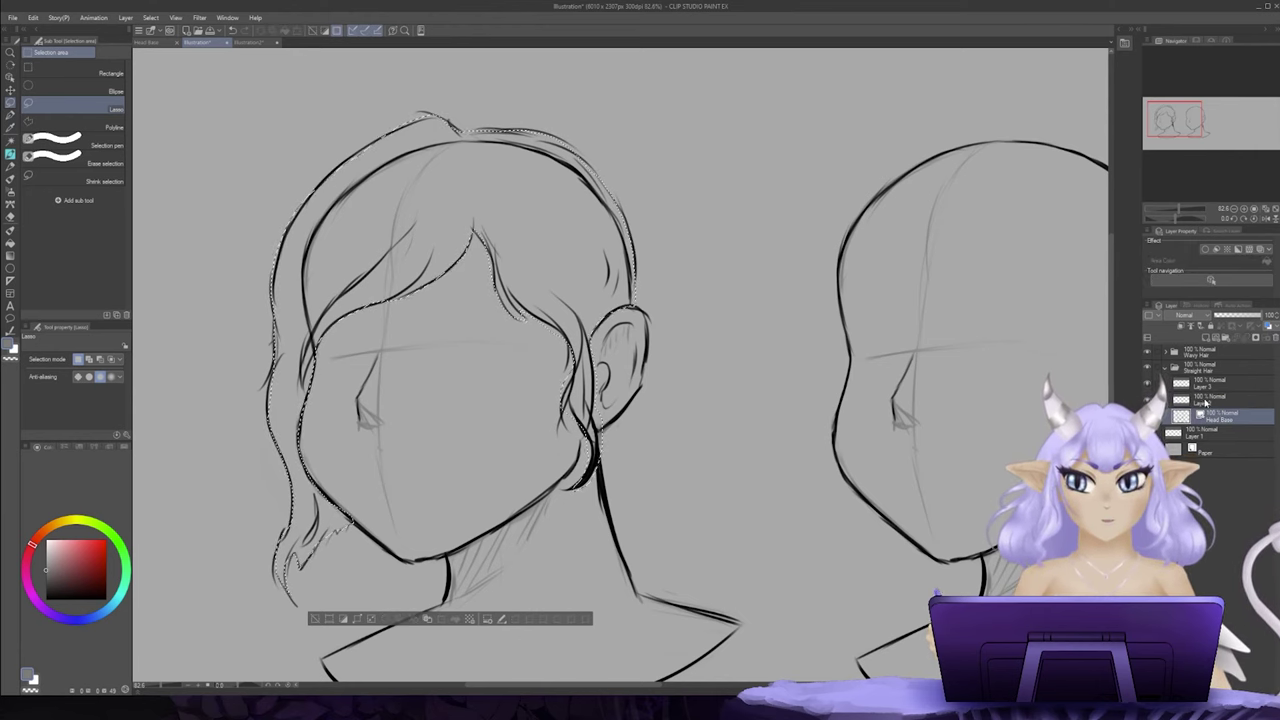
click(1205, 402)
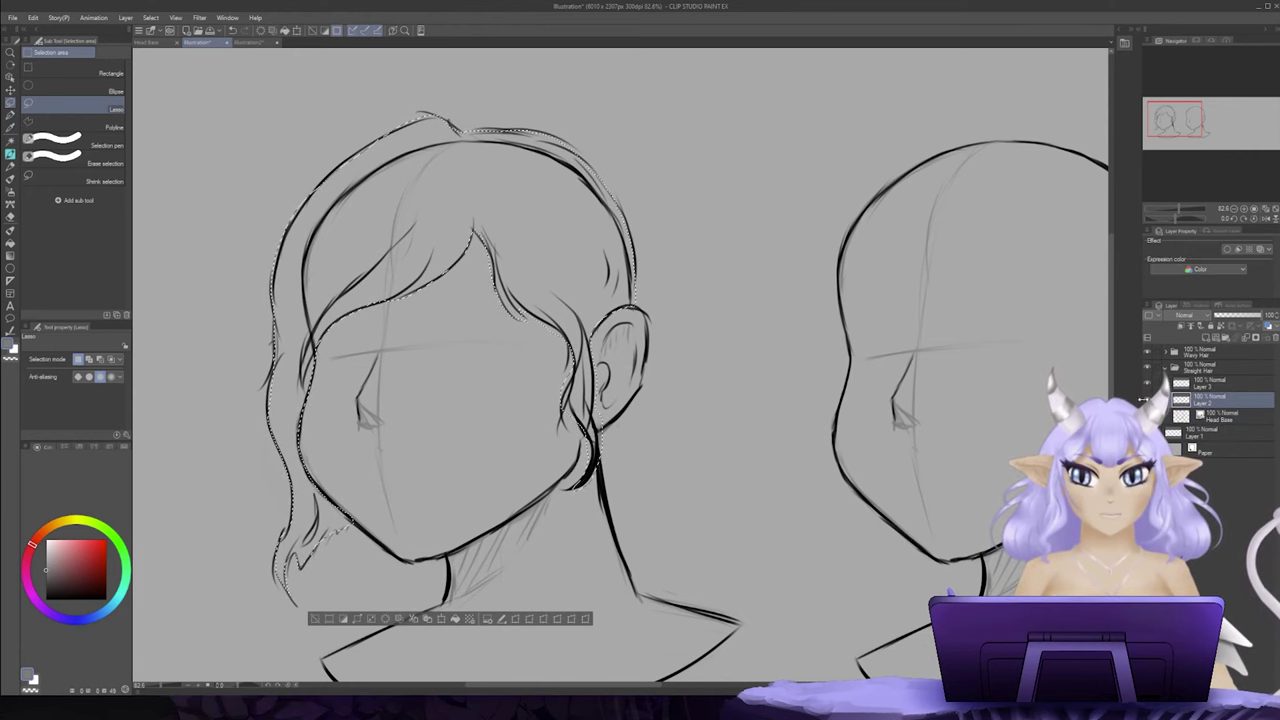
click(1201, 386)
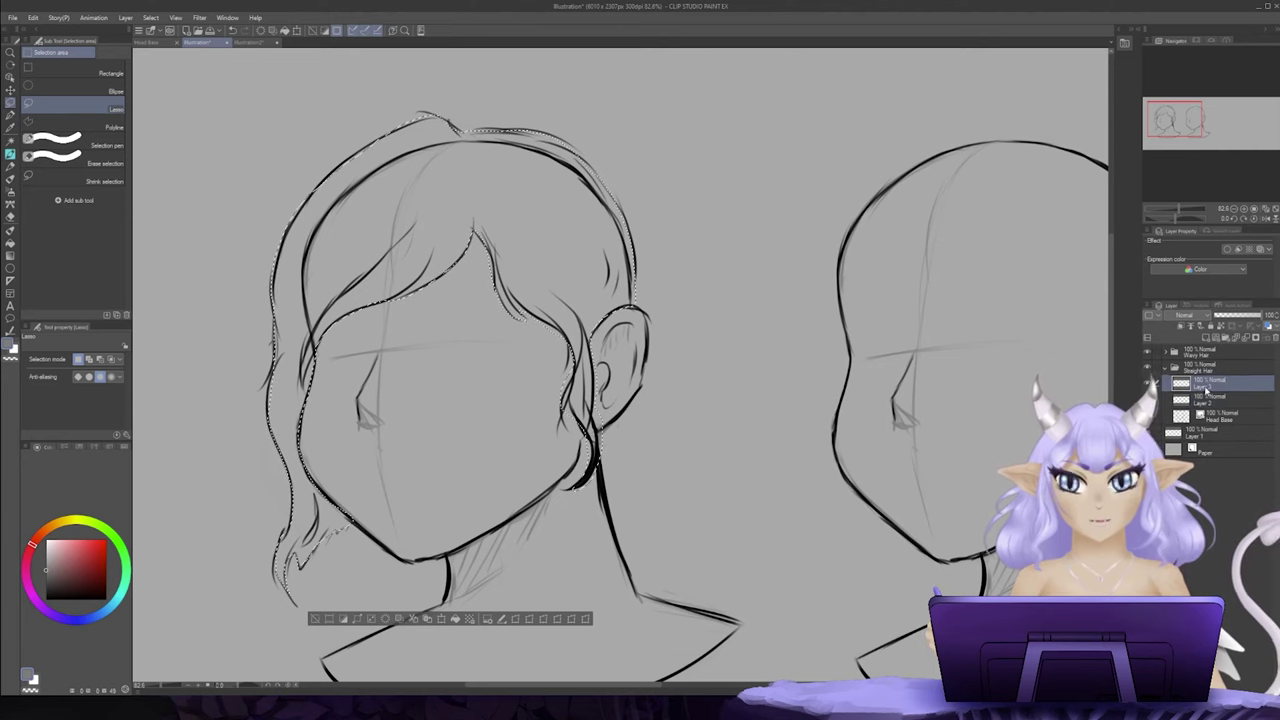
click(1205, 400)
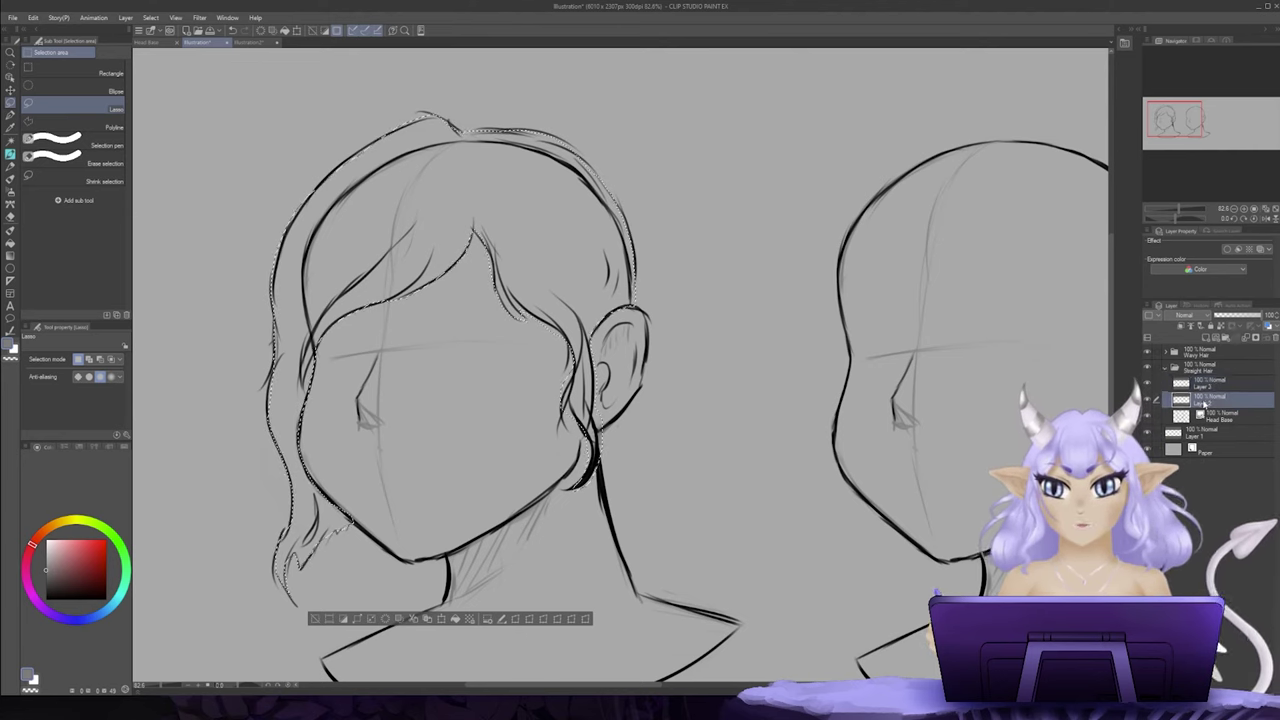
click(455, 619)
click(345, 618)
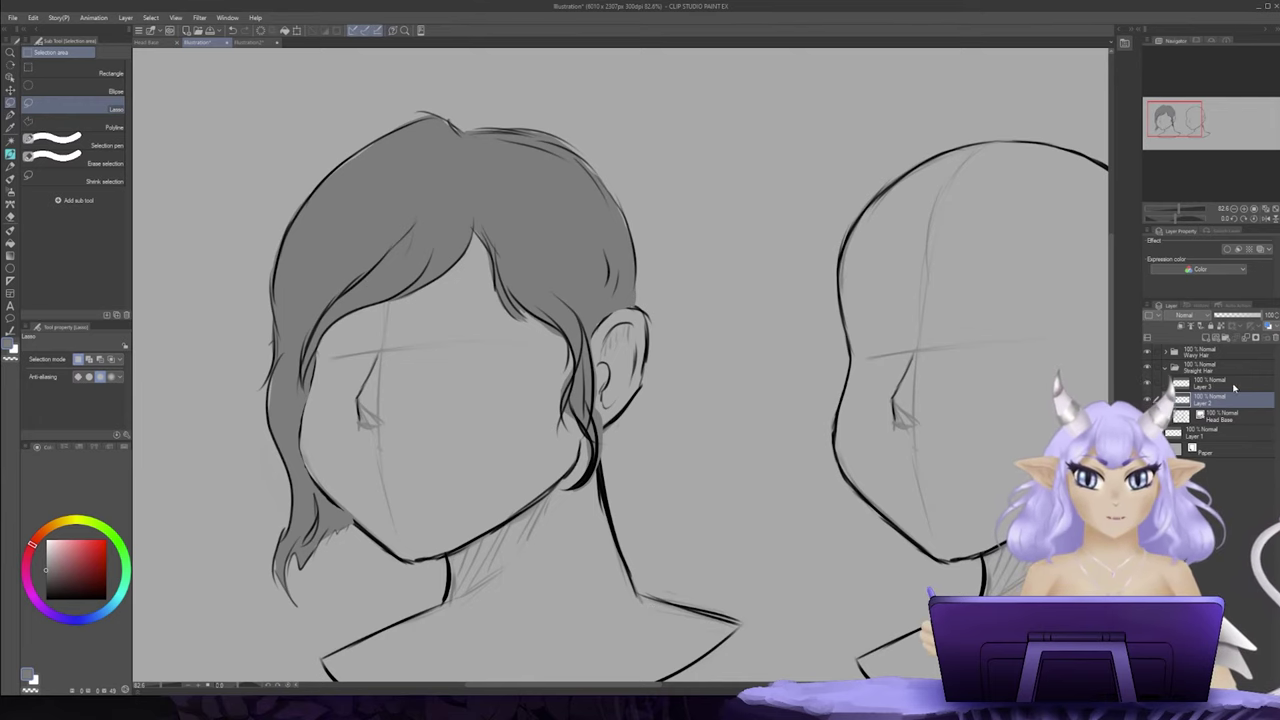
click(1230, 385)
click(1247, 338)
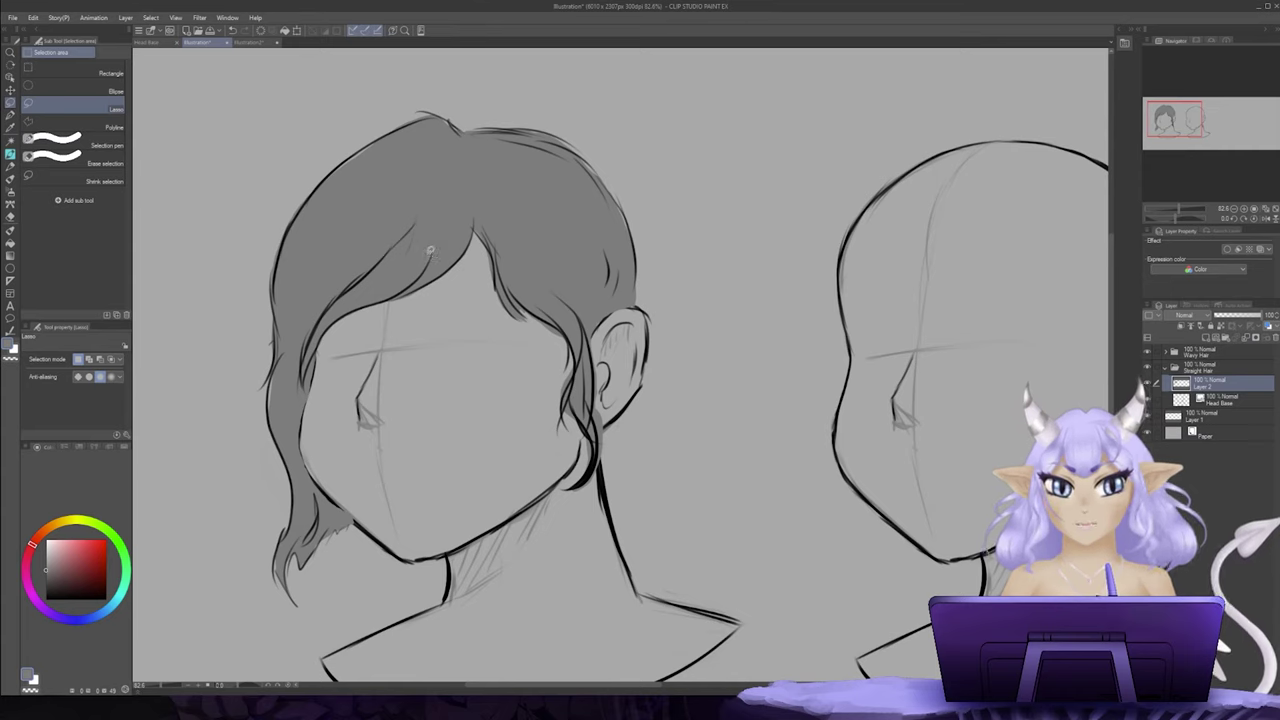
Step: Sample the flat grey of the hair and choose a darker grey for painting with the Gouache brush
key(j)
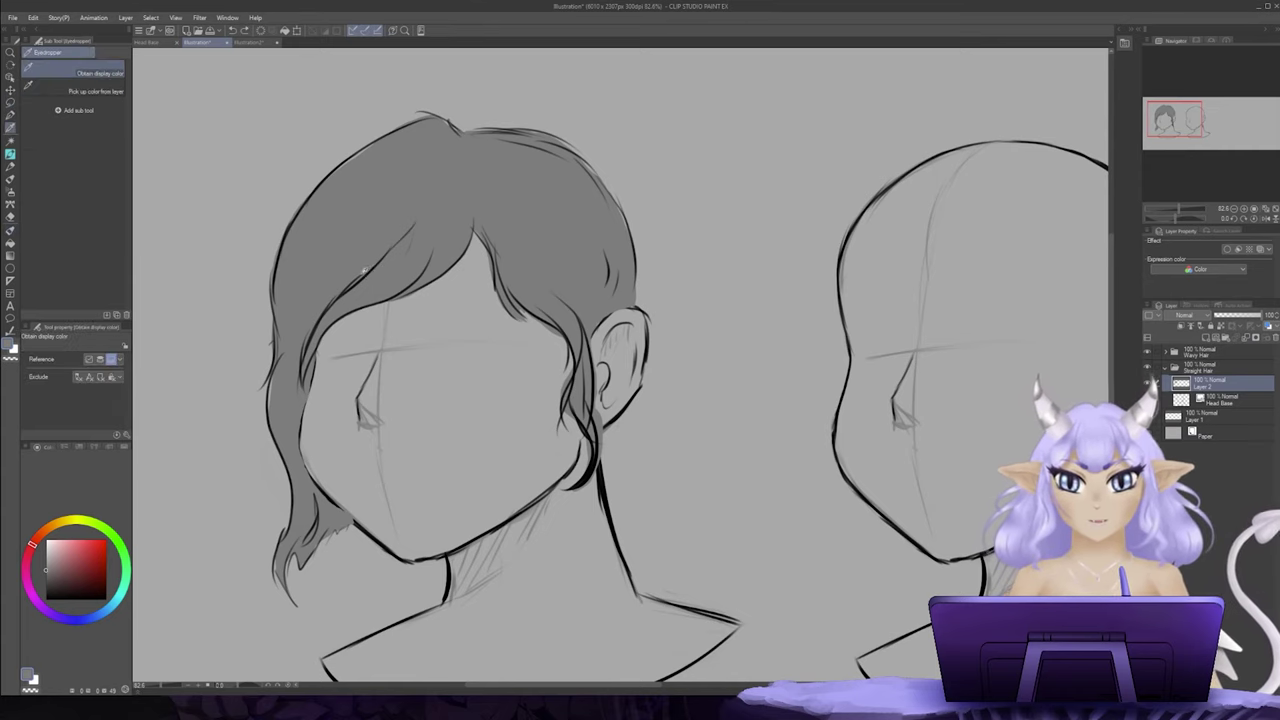
alt+click(357, 282)
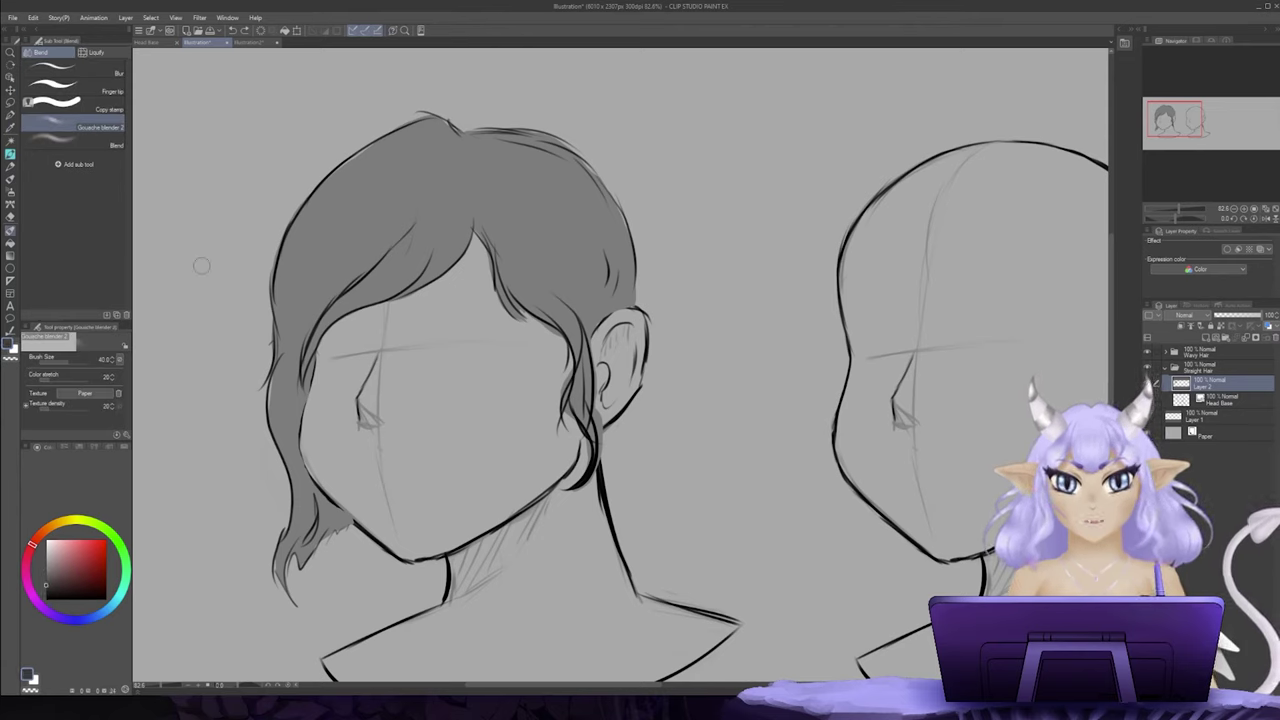
key(i)
click(333, 255)
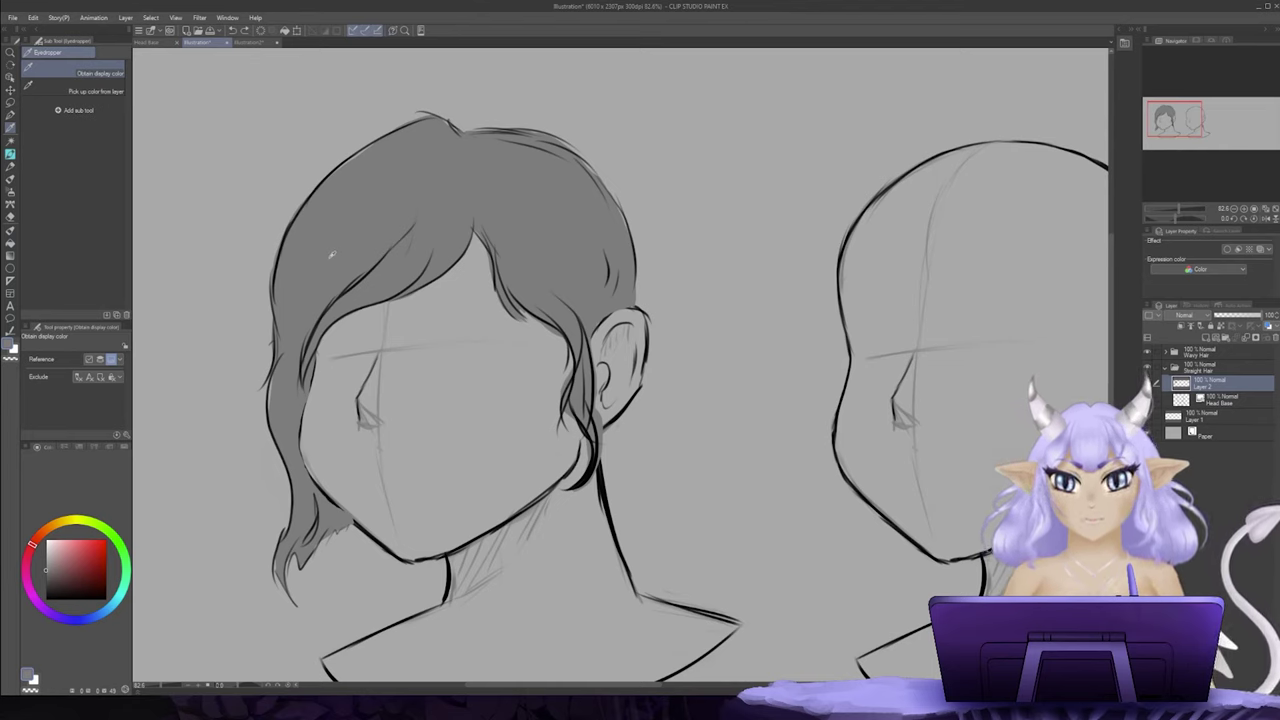
key(j)
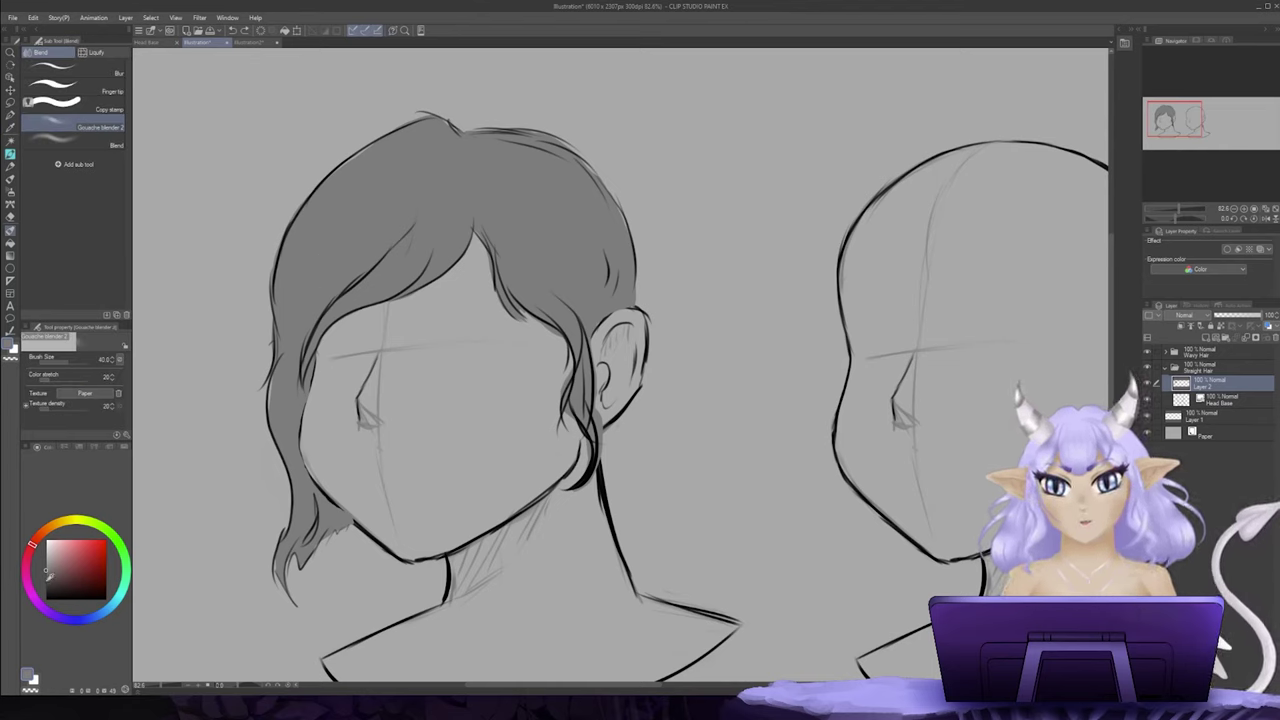
key(b)
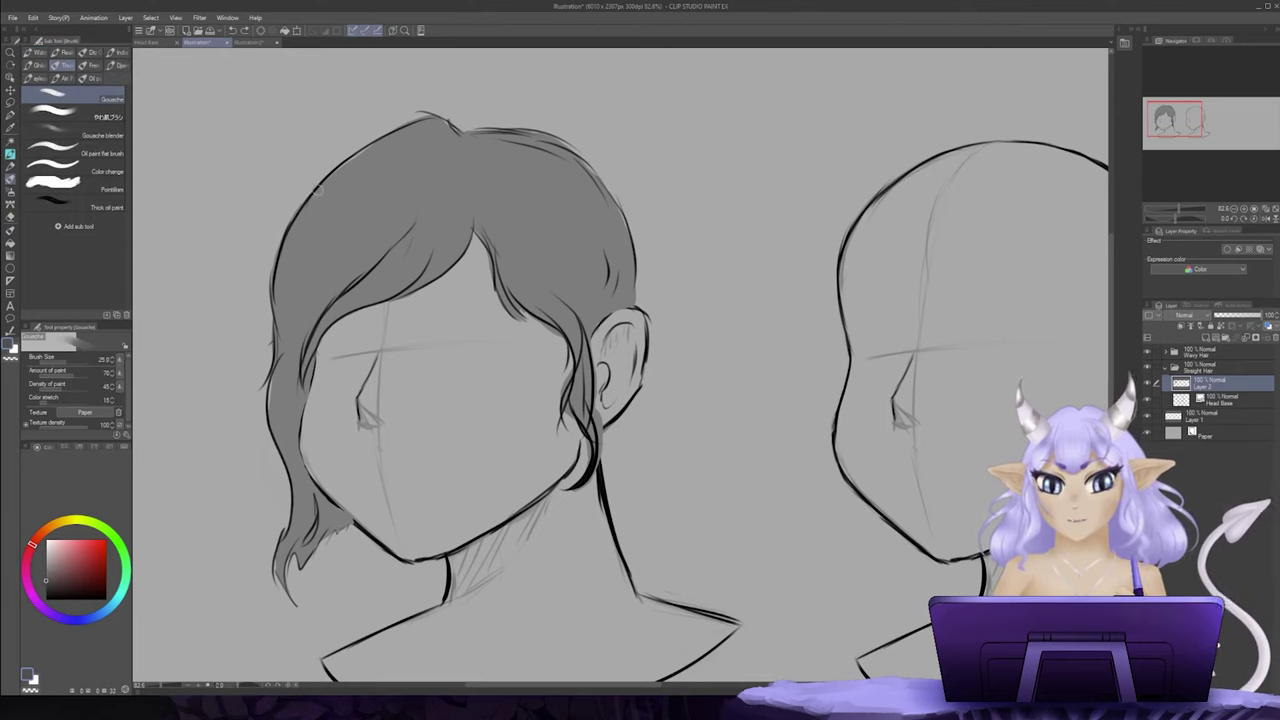
Step: Draw darker strand lines with the Gouache brush at size 10 from the parting across the swept hair and down the far lock
key(bracketleft)
key(bracketleft)
key(bracketleft)
drag(303, 373, 318, 329)
key(bracketleft)
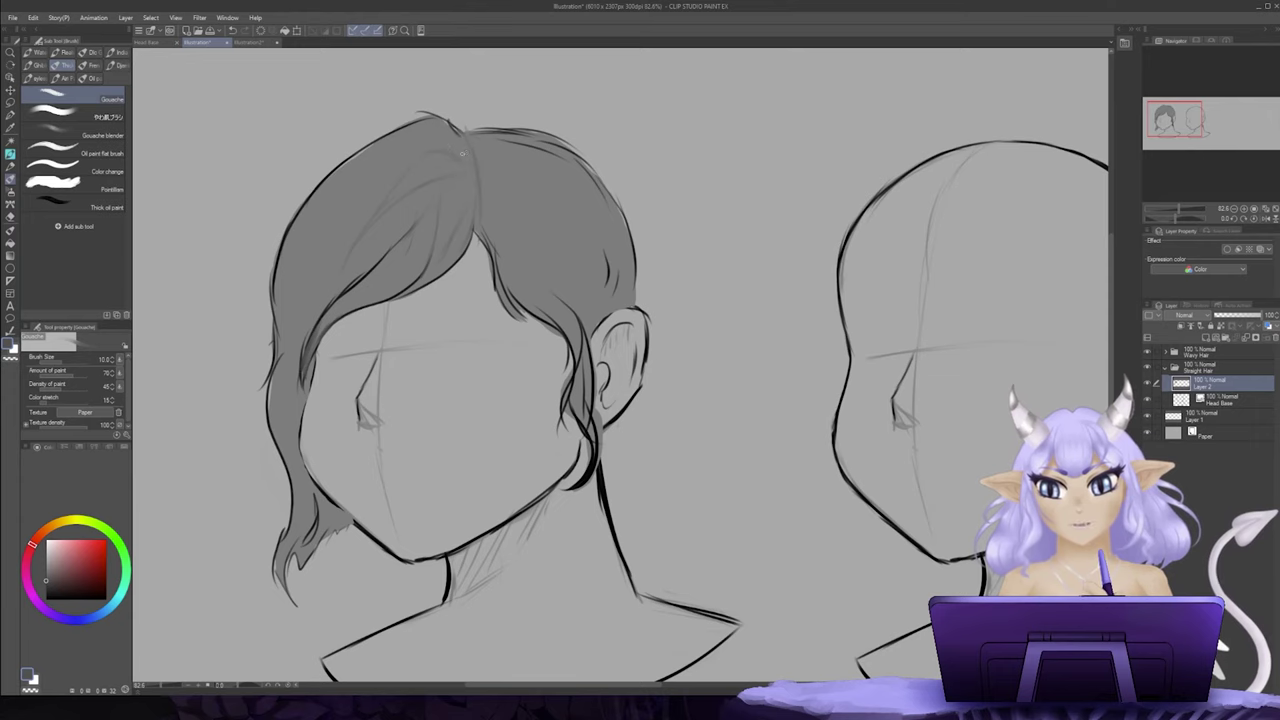
drag(270, 242, 331, 181)
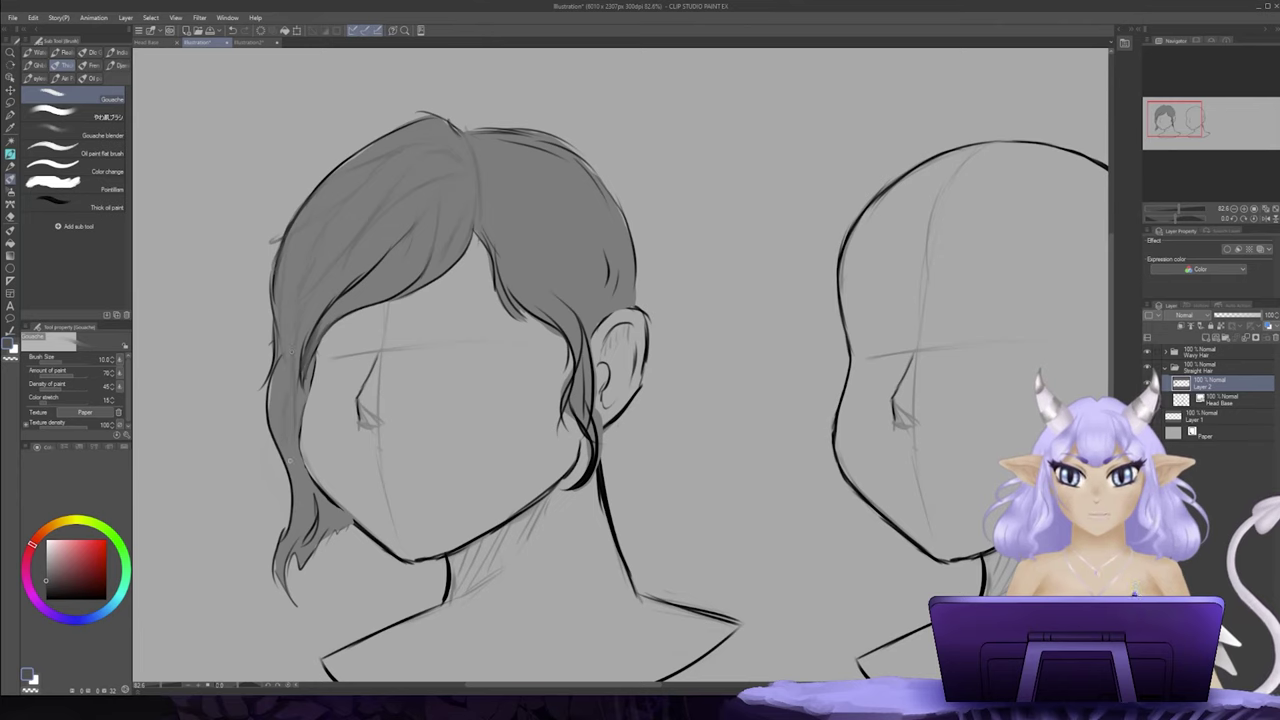
mouse_move(276, 364)
mouse_down()
mouse_move(271, 404)
mouse_move(306, 538)
mouse_move(293, 568)
mouse_up()
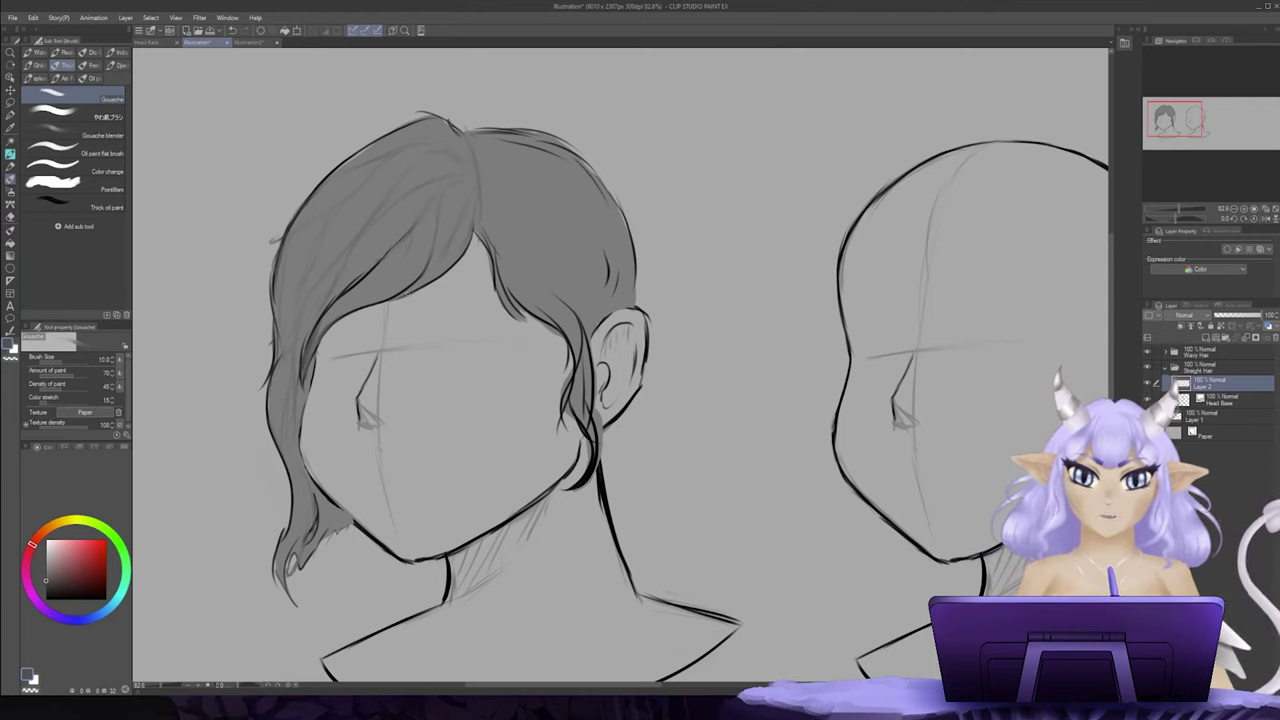
Step: Shade the roots at the parting and the swept crown with Gouache strokes at sizes 7 and 12, following the hair's flow
key(bracketleft)
key(bracketleft)
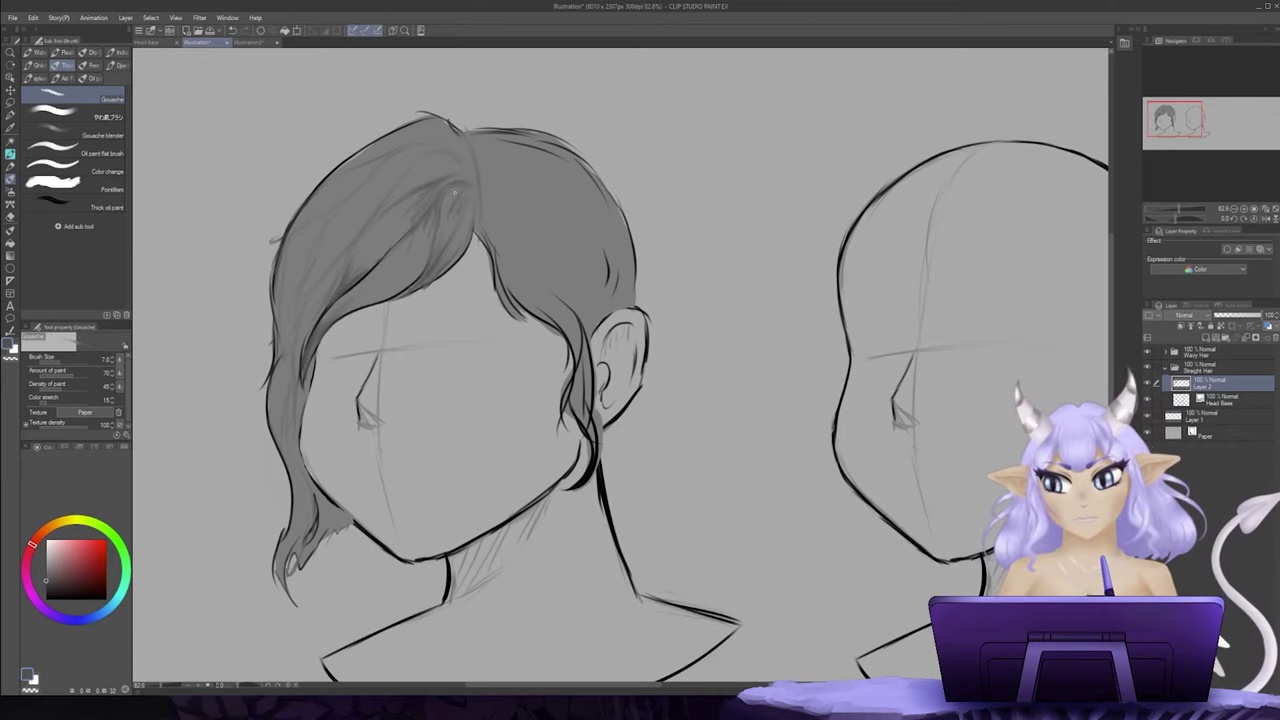
key(bracketright)
key(bracketright)
key(bracketright)
mouse_move(469, 172)
mouse_down()
mouse_move(439, 152)
mouse_move(428, 181)
mouse_up()
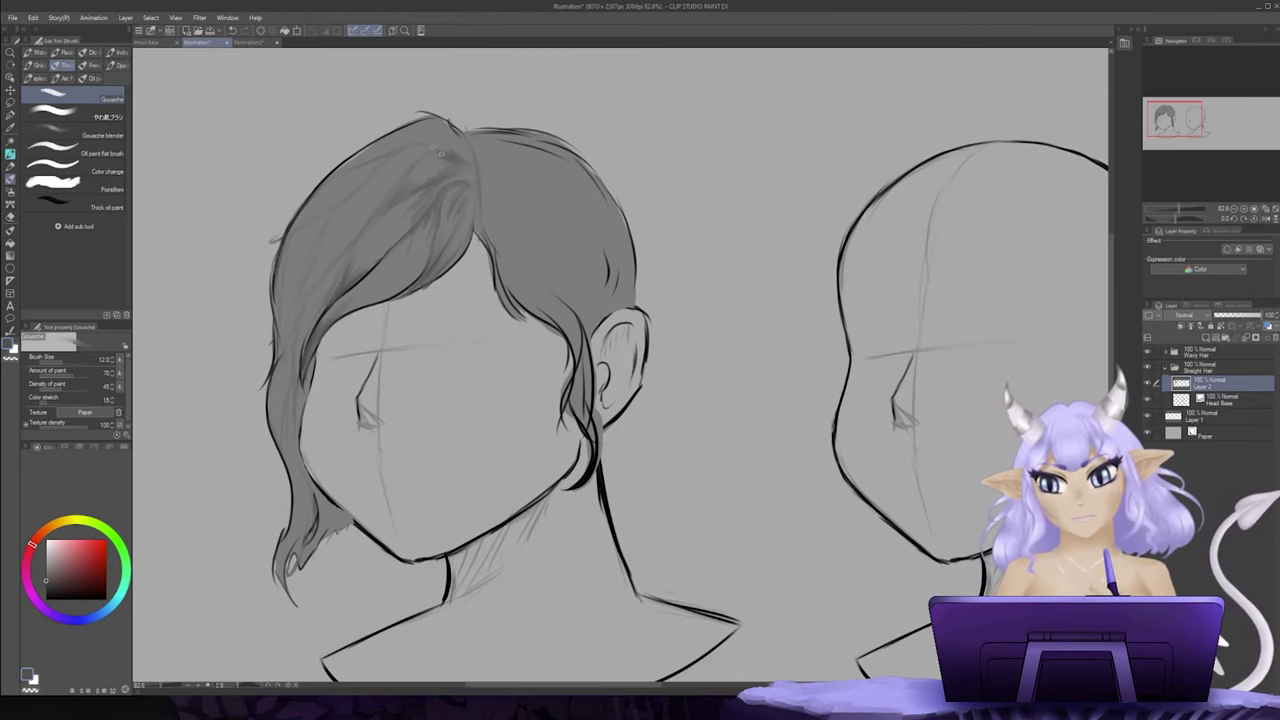
mouse_move(411, 165)
mouse_down()
mouse_move(378, 205)
mouse_move(384, 175)
mouse_up()
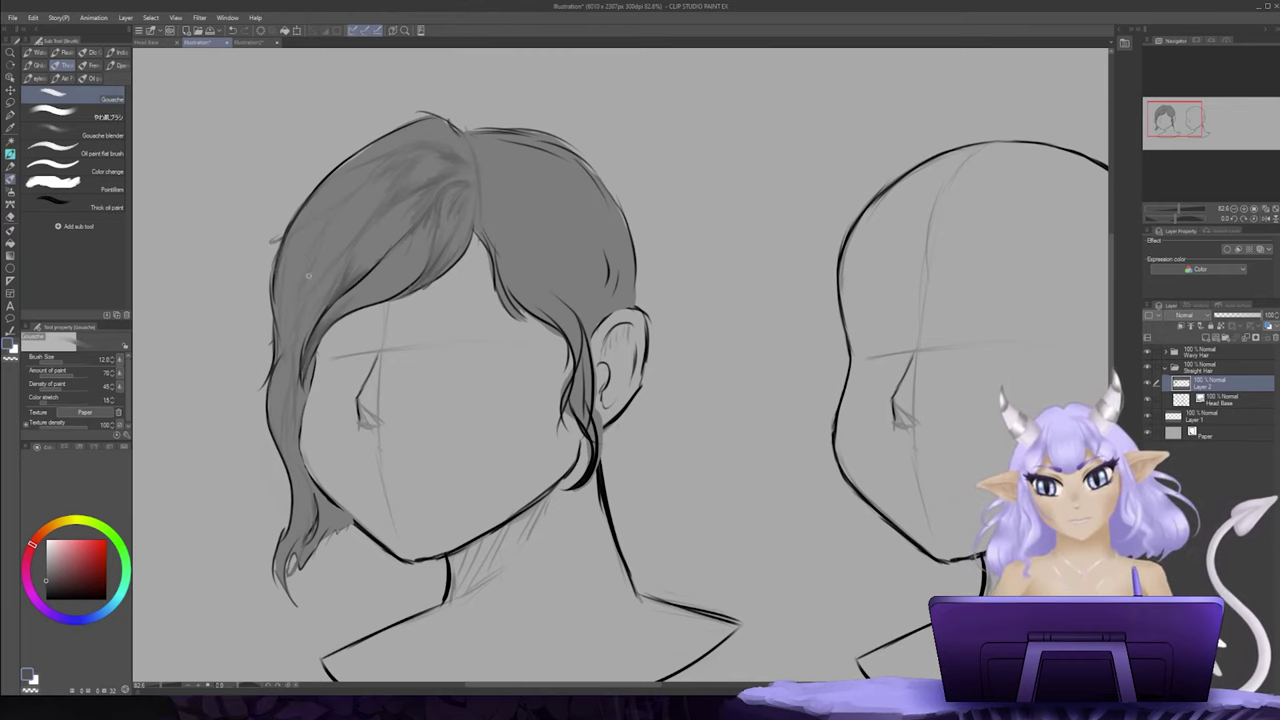
mouse_move(311, 276)
mouse_down()
mouse_move(363, 190)
mouse_move(326, 234)
mouse_move(354, 214)
mouse_move(336, 238)
mouse_move(296, 235)
mouse_up()
mouse_move(322, 191)
mouse_down()
mouse_move(294, 229)
mouse_move(380, 158)
mouse_move(360, 172)
mouse_move(380, 170)
mouse_move(377, 158)
mouse_move(345, 186)
mouse_move(384, 162)
mouse_move(350, 162)
mouse_move(398, 133)
mouse_move(462, 161)
mouse_move(450, 129)
mouse_move(468, 156)
mouse_up()
mouse_move(456, 210)
mouse_down()
mouse_move(448, 242)
mouse_move(416, 240)
mouse_move(412, 258)
mouse_up()
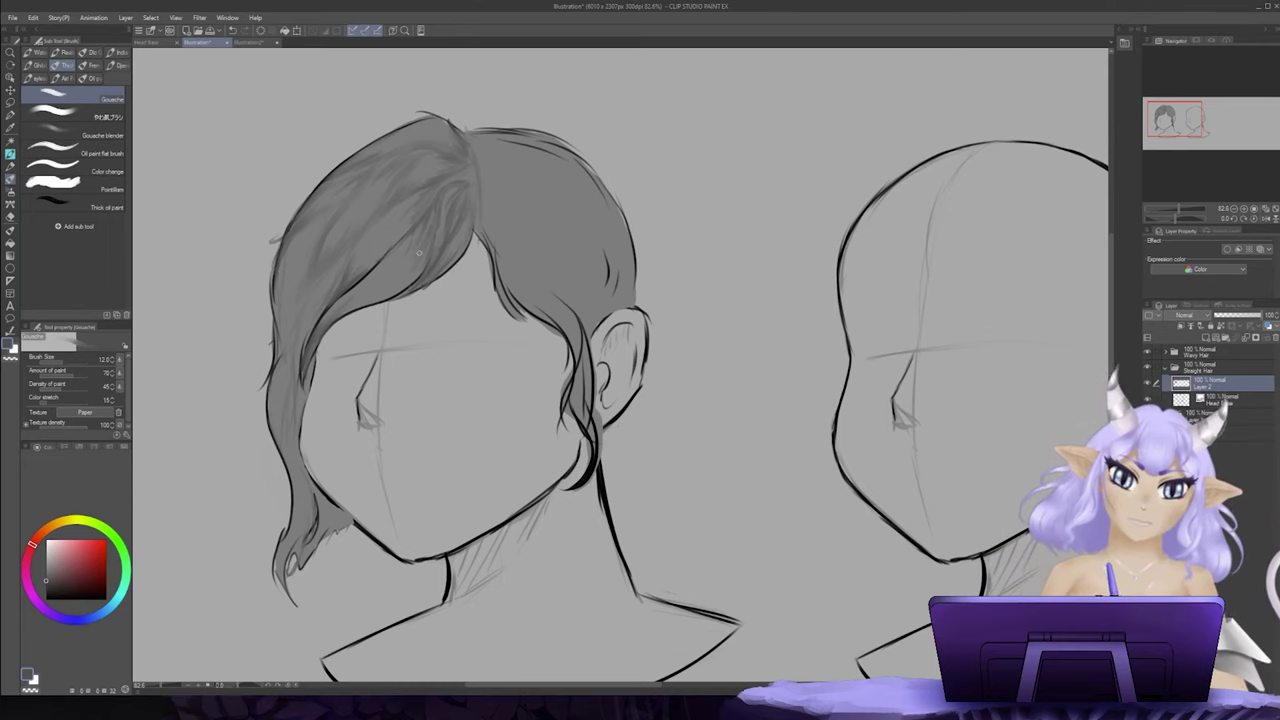
Step: Shade the wavy lock beside the far cheek with long dark strokes from the temple down to its curled tip
mouse_move(306, 294)
mouse_down()
mouse_move(282, 352)
mouse_move(286, 296)
mouse_move(291, 379)
mouse_up()
mouse_move(296, 330)
mouse_down()
mouse_move(300, 376)
mouse_move(281, 422)
mouse_up()
drag(280, 360, 276, 458)
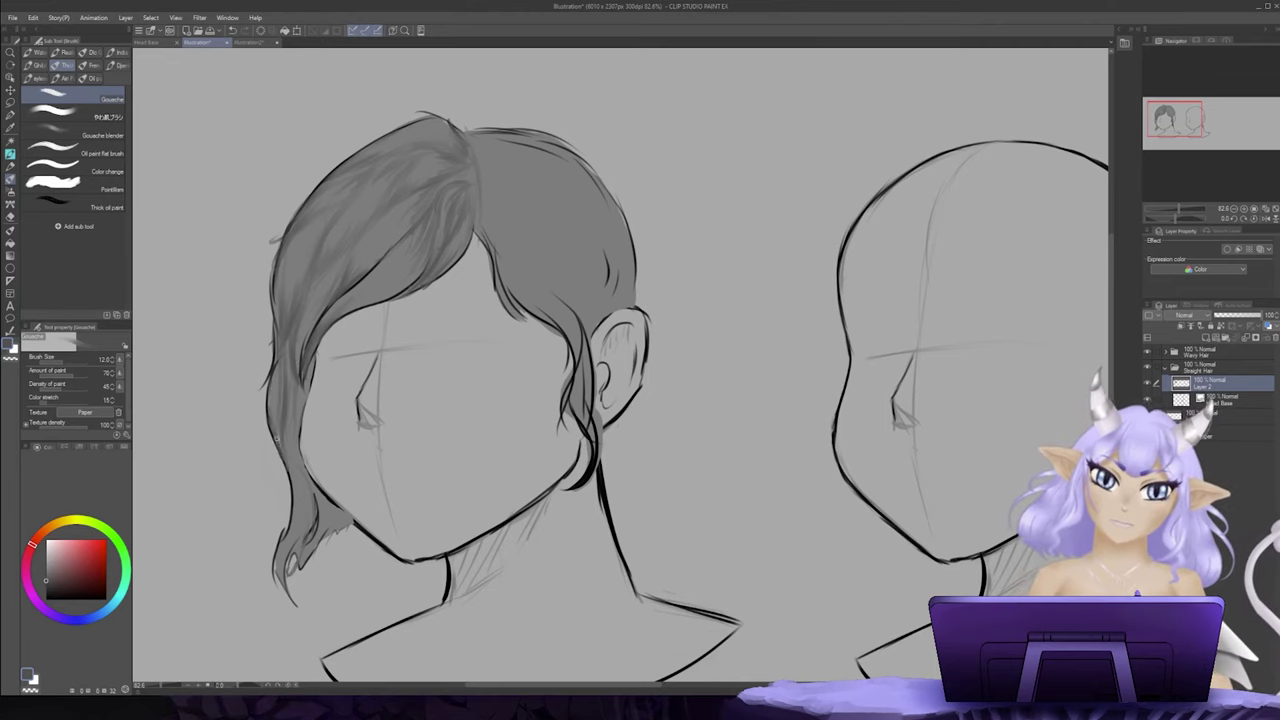
drag(276, 362, 275, 380)
mouse_move(294, 382)
mouse_down()
mouse_move(294, 452)
mouse_move(283, 431)
mouse_move(302, 500)
mouse_move(307, 478)
mouse_move(291, 473)
mouse_move(298, 522)
mouse_up()
mouse_move(276, 582)
mouse_down()
mouse_move(284, 554)
mouse_move(288, 582)
mouse_up()
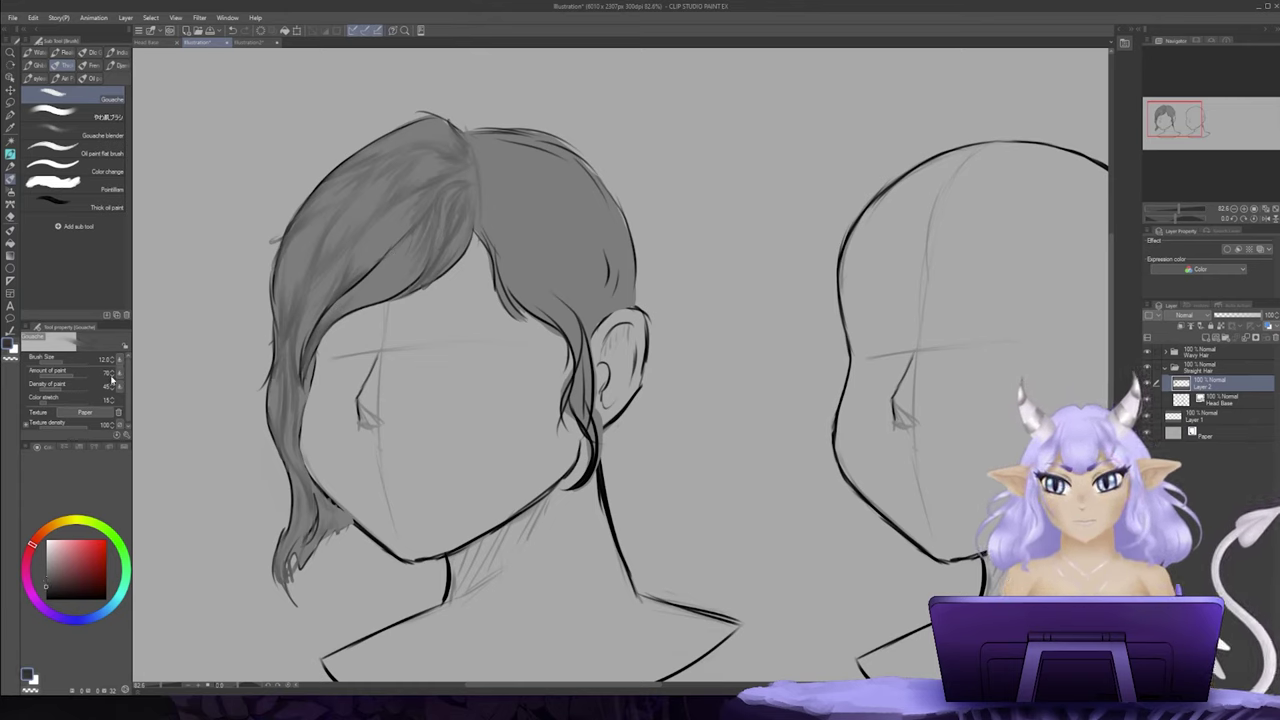
Step: Reduce the Gouache brush to size 7 and paint thin dark strand lines over the crown and the fringe beside the parting
click(112, 362)
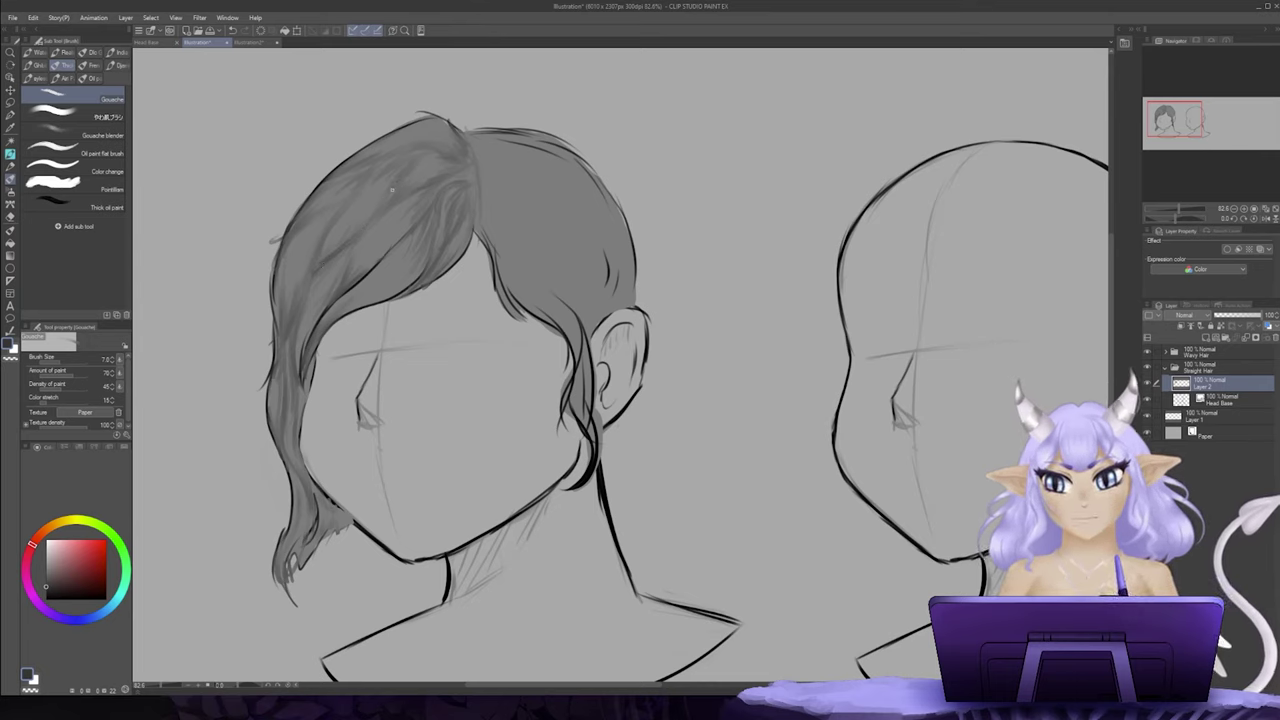
drag(392, 190, 352, 233)
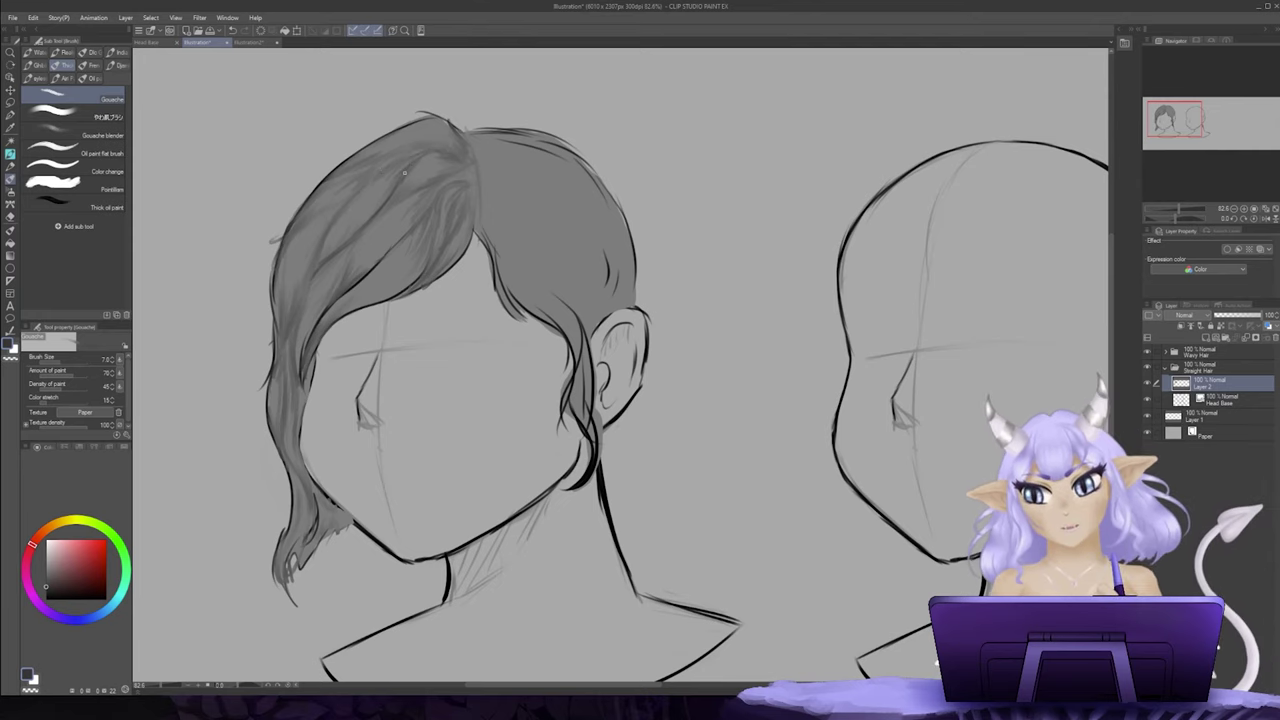
drag(400, 198, 454, 175)
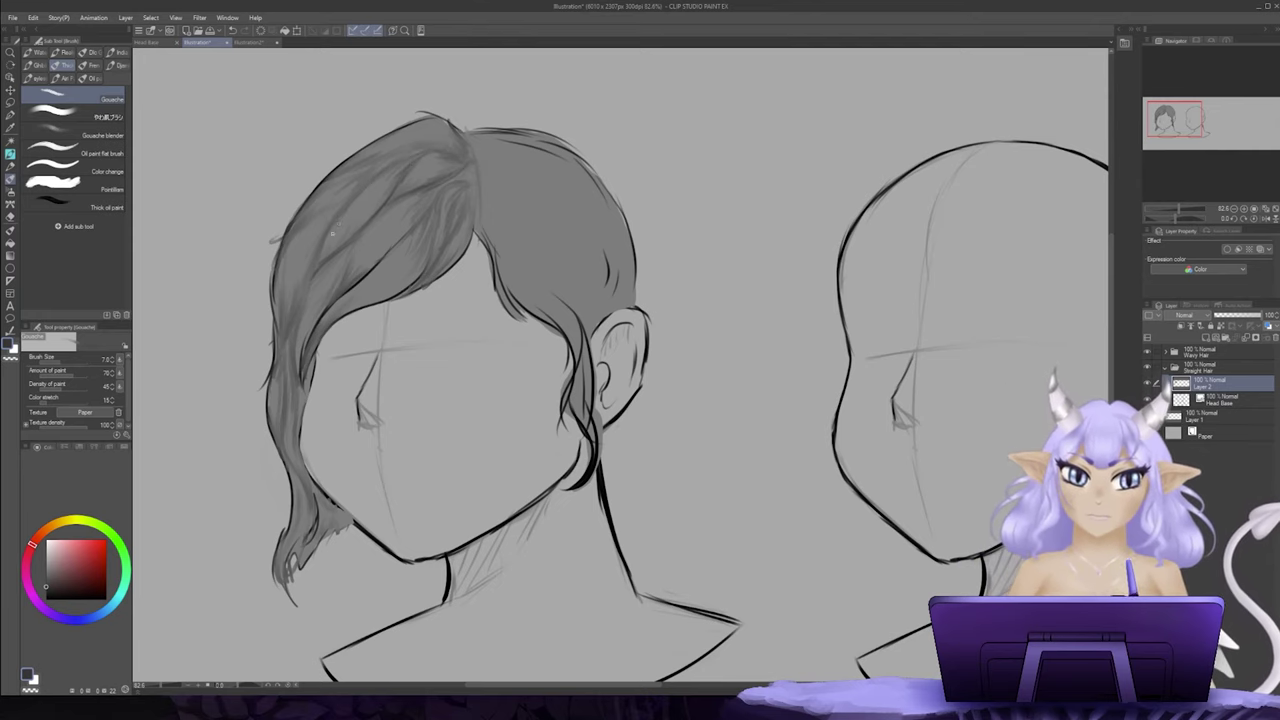
drag(338, 203, 291, 233)
drag(309, 290, 287, 328)
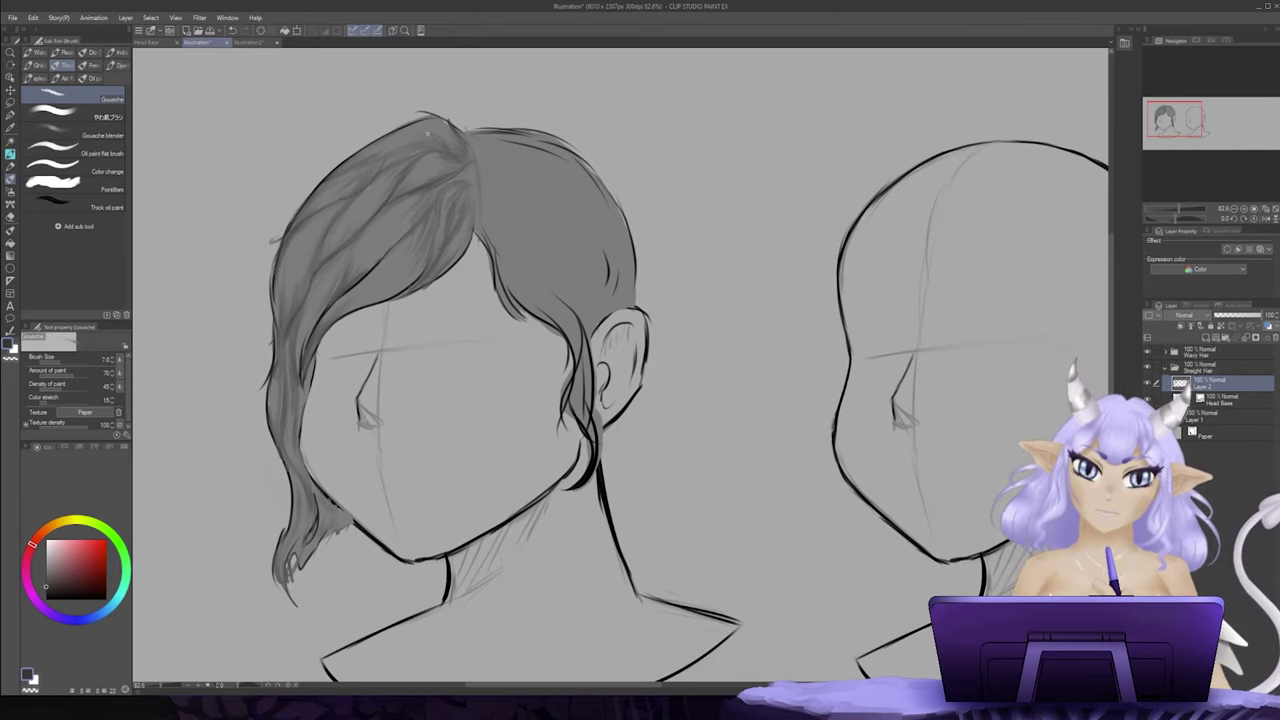
drag(446, 228, 424, 268)
drag(471, 209, 471, 227)
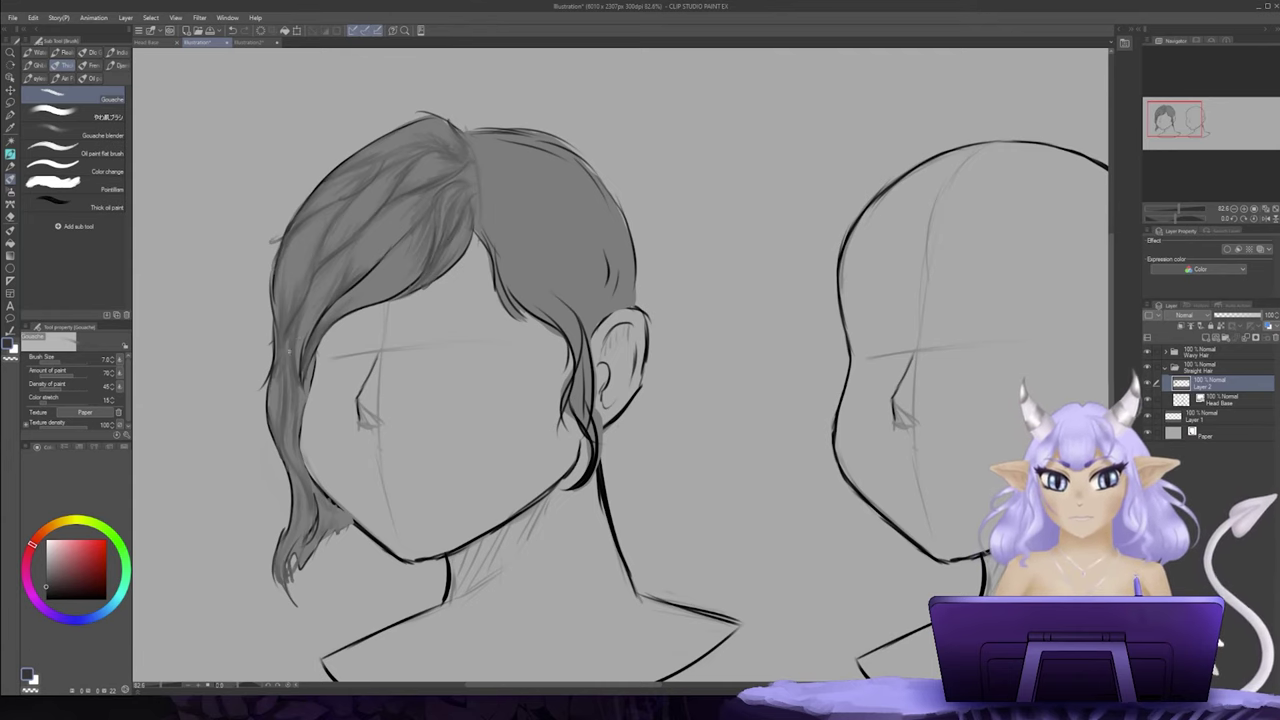
Step: Add fine dark strands down the far lock, along the lower edge of the fringe and between the swept sections
mouse_move(283, 364)
mouse_down()
mouse_move(285, 416)
mouse_move(316, 499)
mouse_up()
drag(346, 299, 312, 347)
mouse_move(345, 265)
mouse_down()
mouse_move(295, 326)
mouse_move(332, 282)
mouse_up()
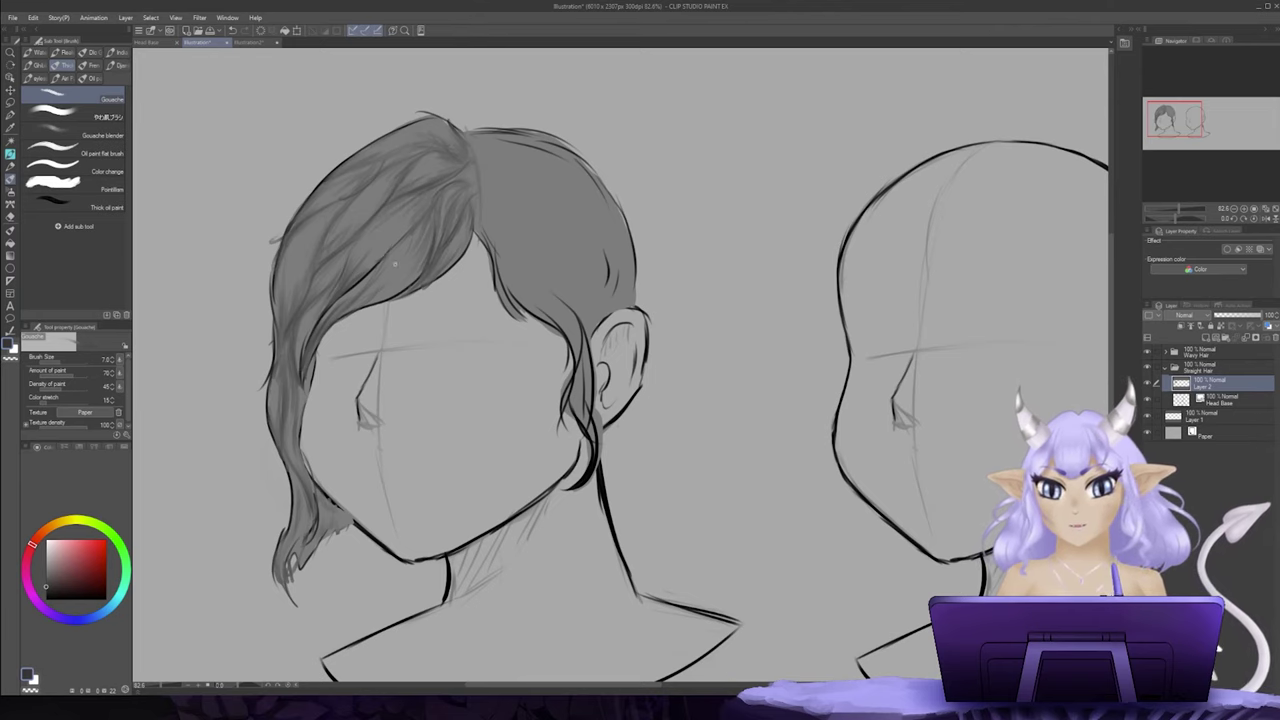
drag(395, 264, 420, 231)
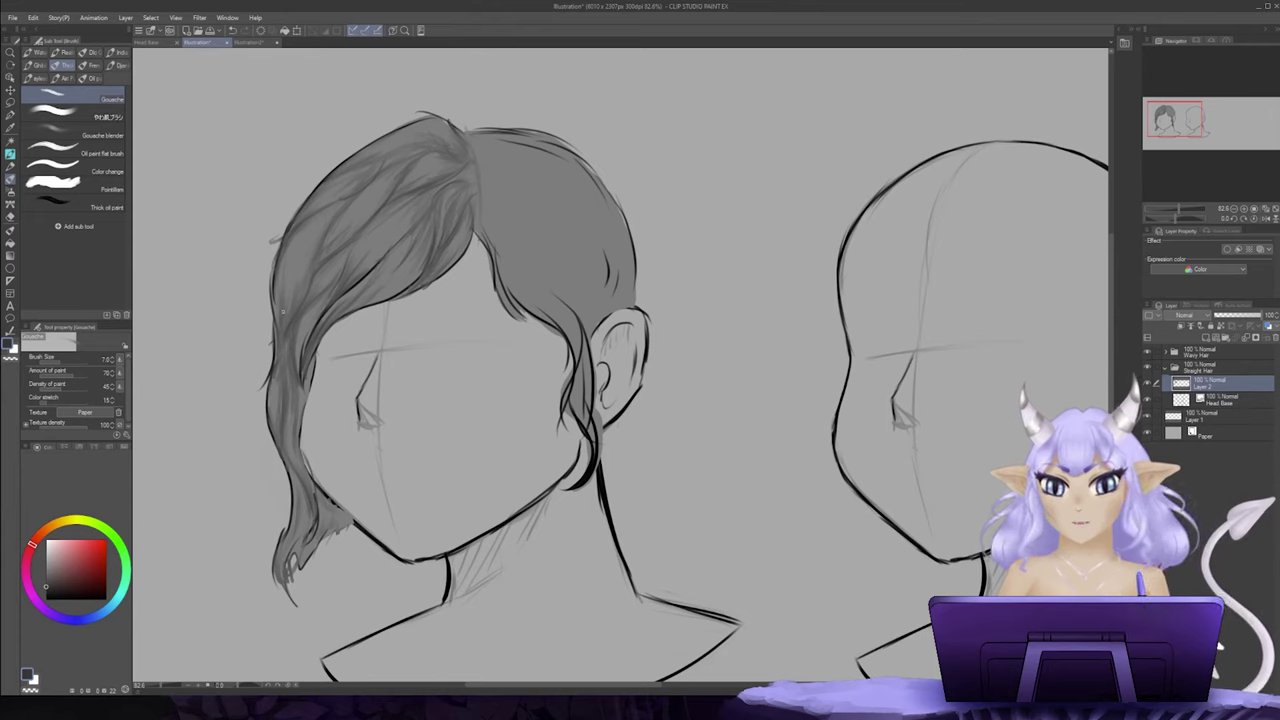
drag(283, 311, 297, 260)
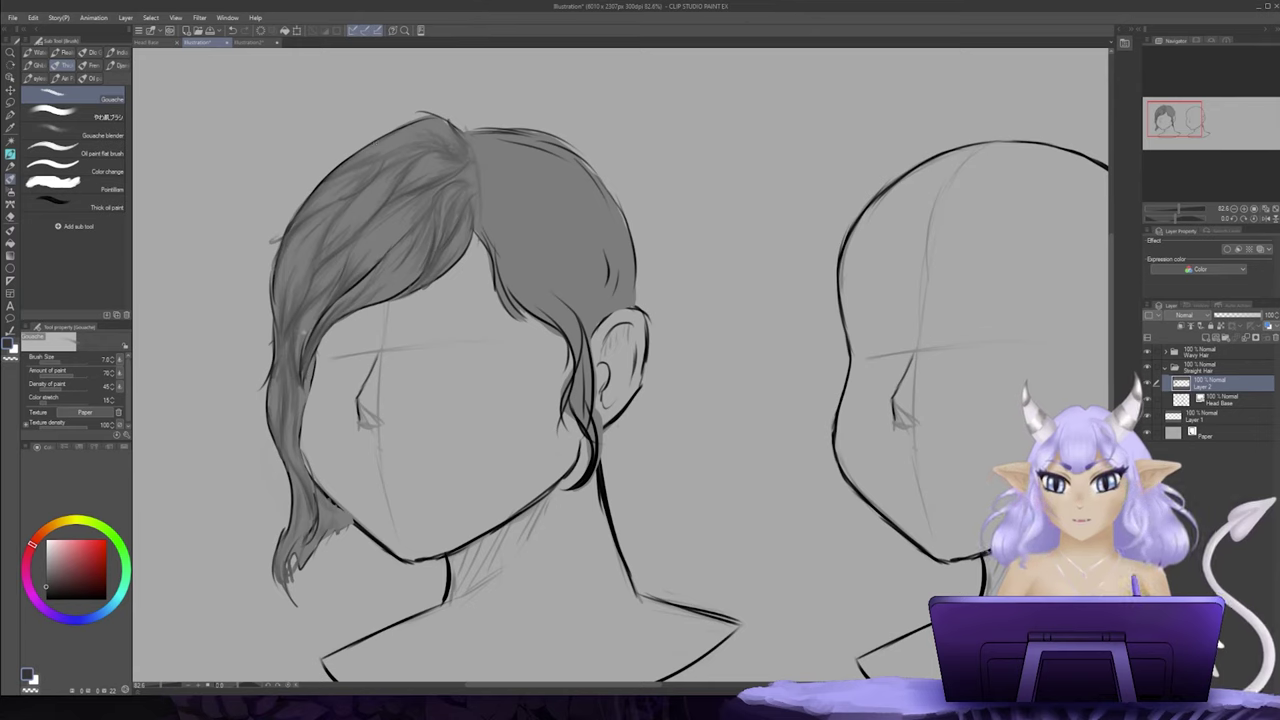
drag(424, 238, 420, 254)
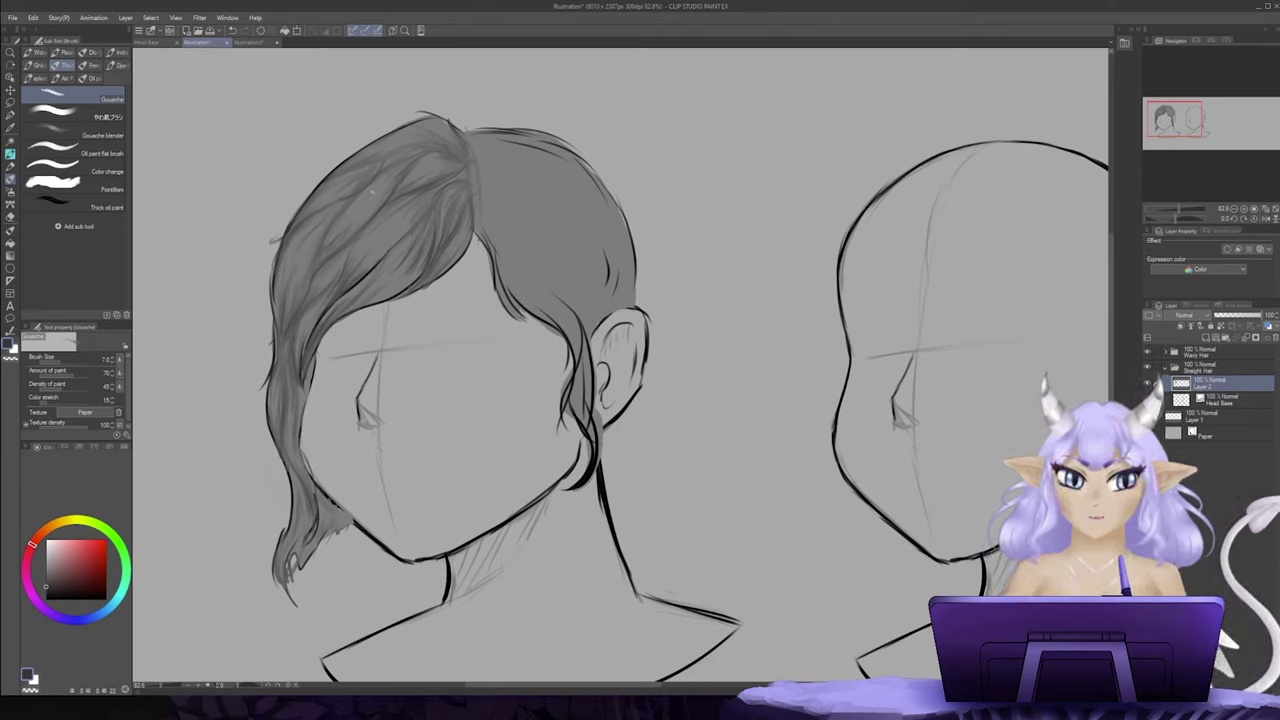
drag(394, 207, 412, 243)
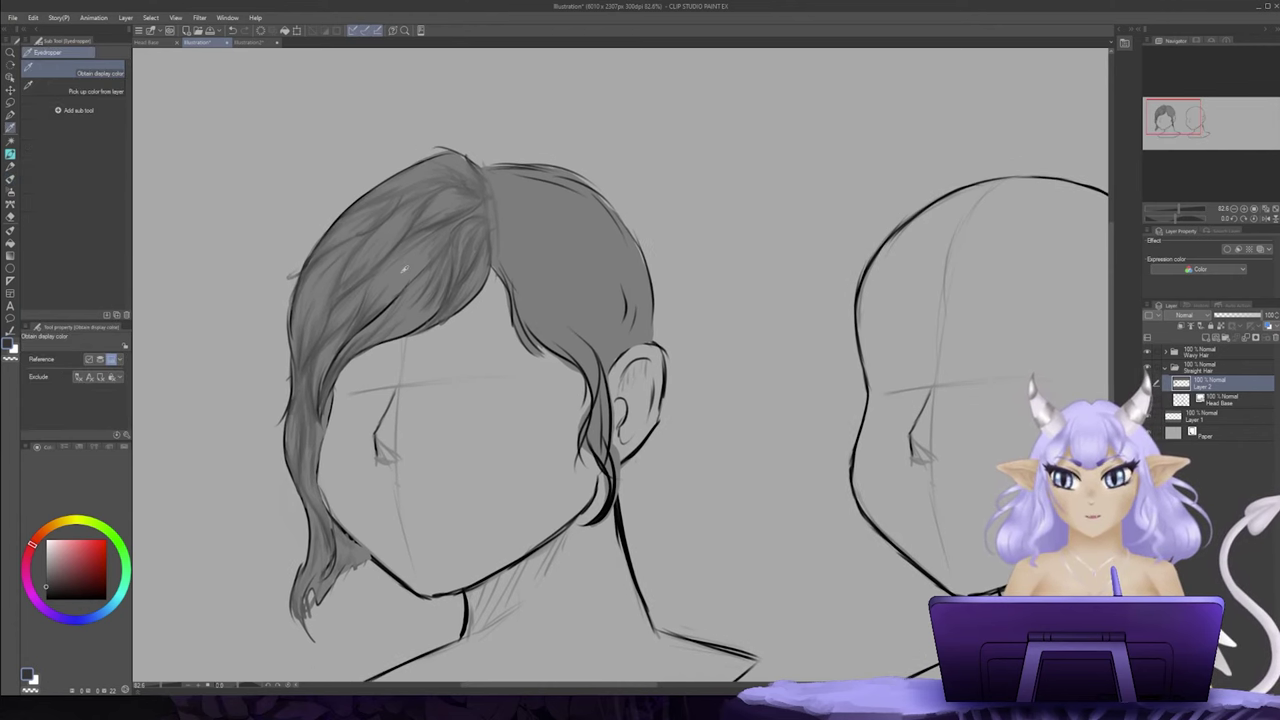
Step: Pick a lighter grey and paint Gouache highlight strokes across the swept crown and the fringe beside the parting
alt+click(405, 271)
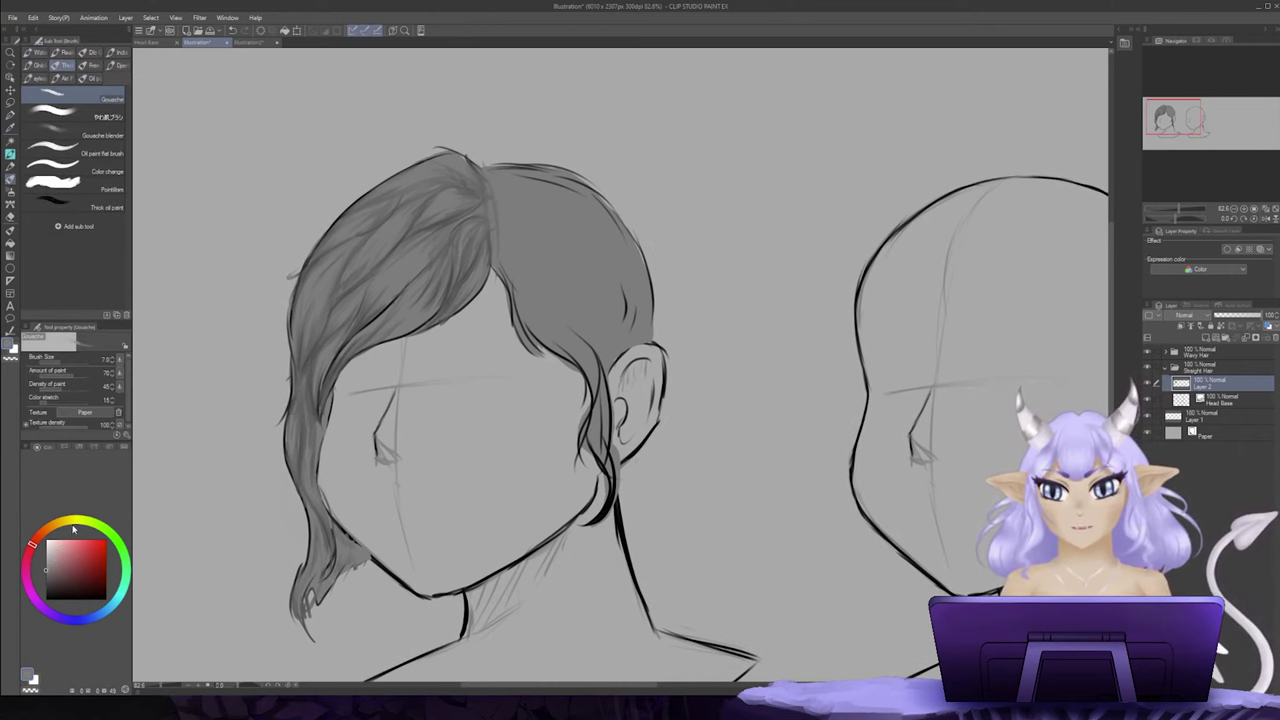
key(alt)
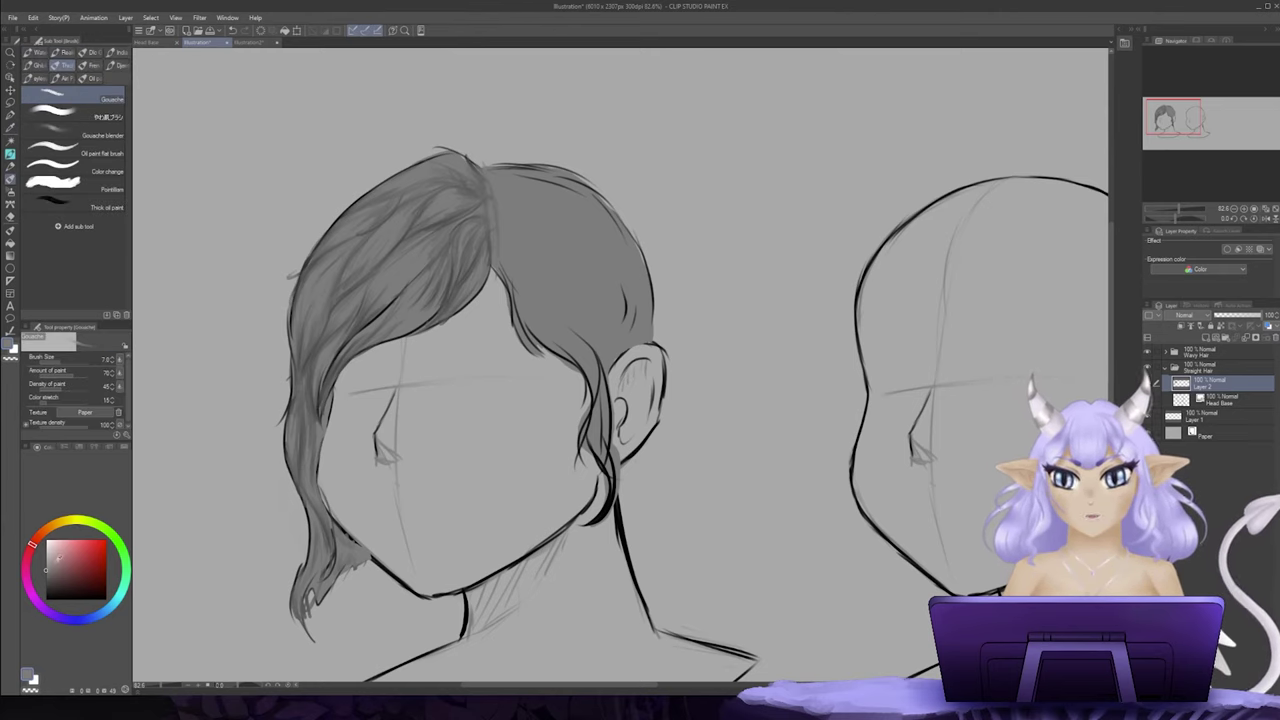
click(48, 557)
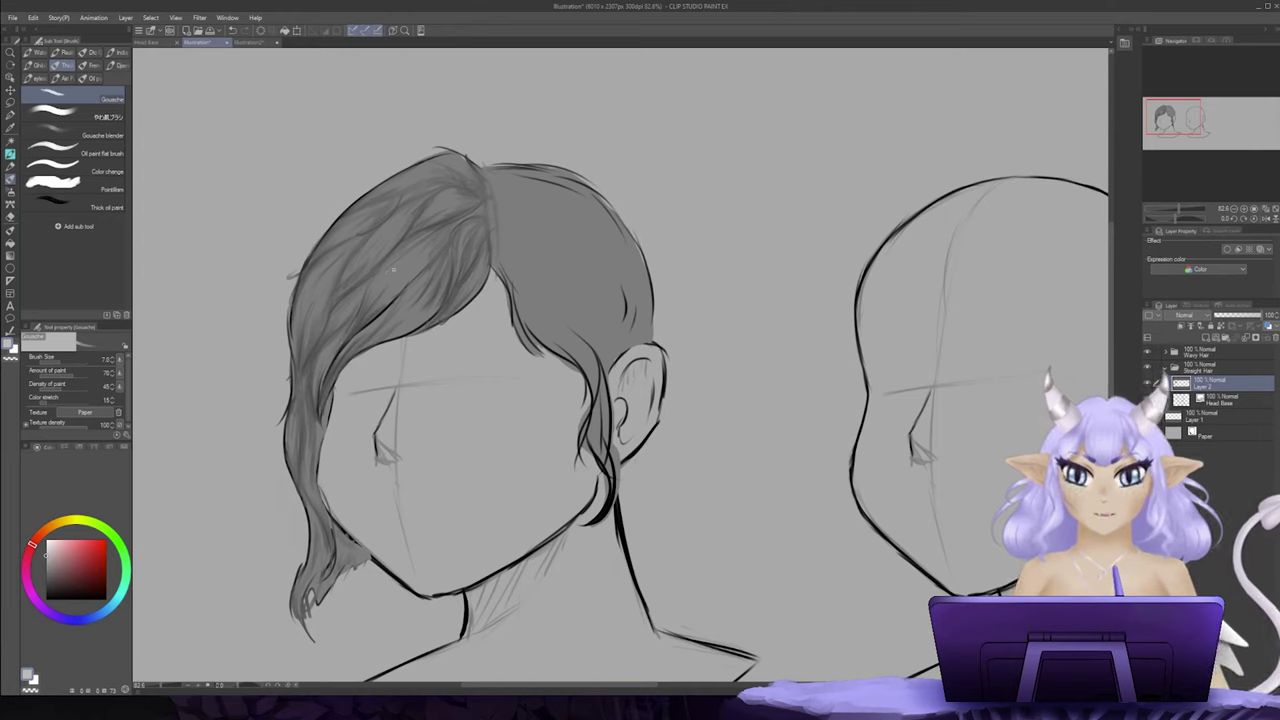
key(bracketright)
key(bracketleft)
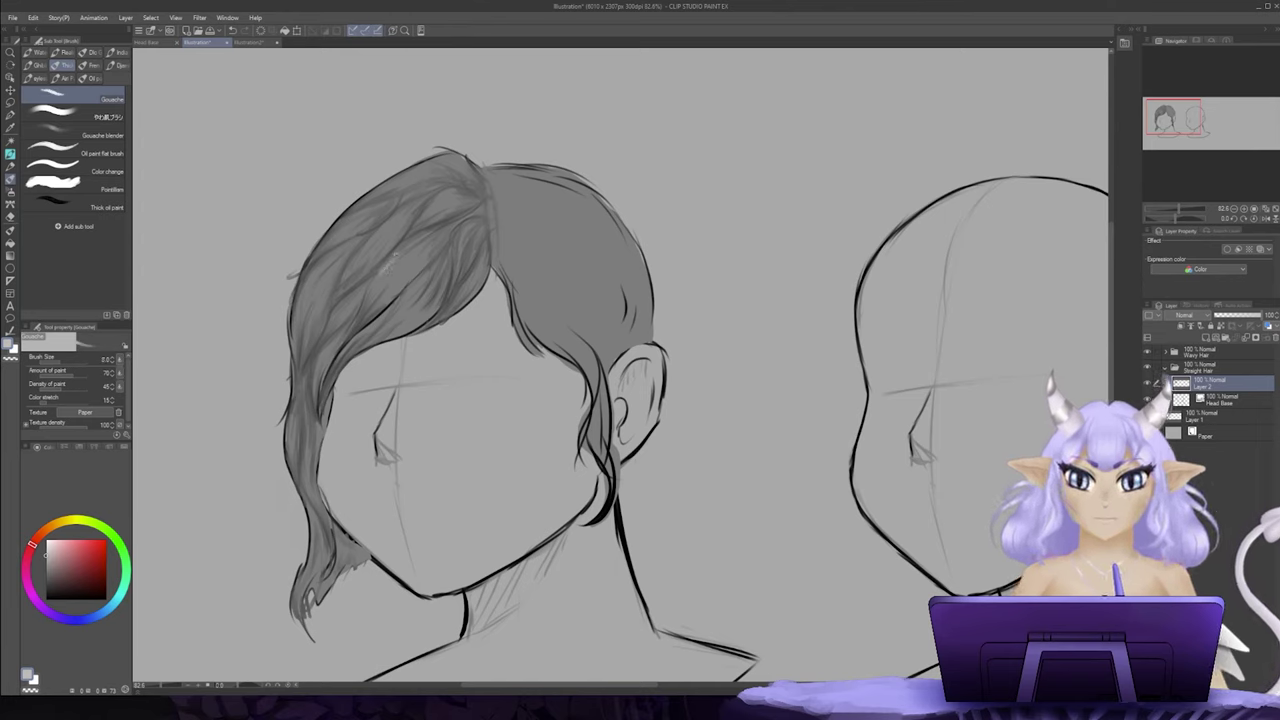
mouse_move(390, 262)
mouse_down()
mouse_move(383, 305)
mouse_move(410, 306)
mouse_move(420, 330)
mouse_move(374, 256)
mouse_move(356, 258)
mouse_move(358, 230)
mouse_move(343, 234)
mouse_up()
mouse_move(418, 170)
mouse_down()
mouse_move(390, 183)
mouse_move(433, 205)
mouse_move(423, 224)
mouse_up()
drag(470, 242, 463, 266)
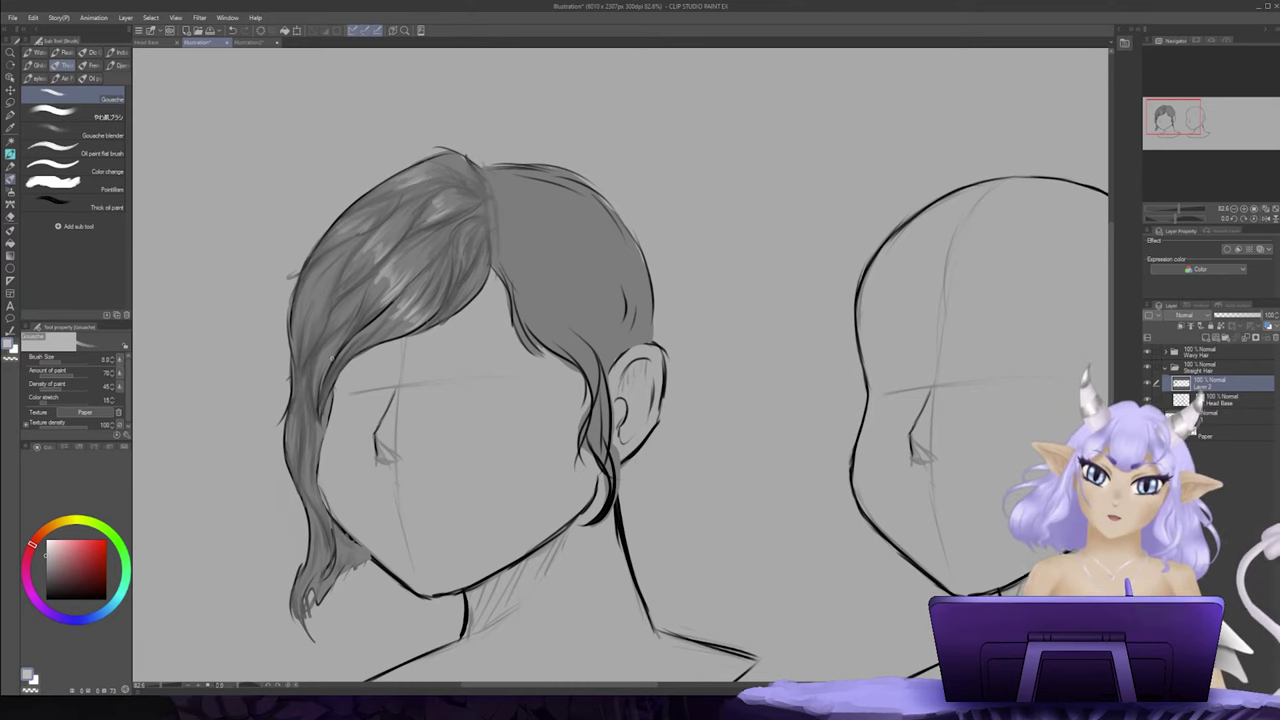
Step: Add light strands down the far side of the hair and its wavy lock, and soften the highlights with Gouache blender 2
drag(317, 364, 318, 398)
mouse_move(314, 302)
mouse_down()
mouse_move(310, 336)
mouse_move(334, 328)
mouse_up()
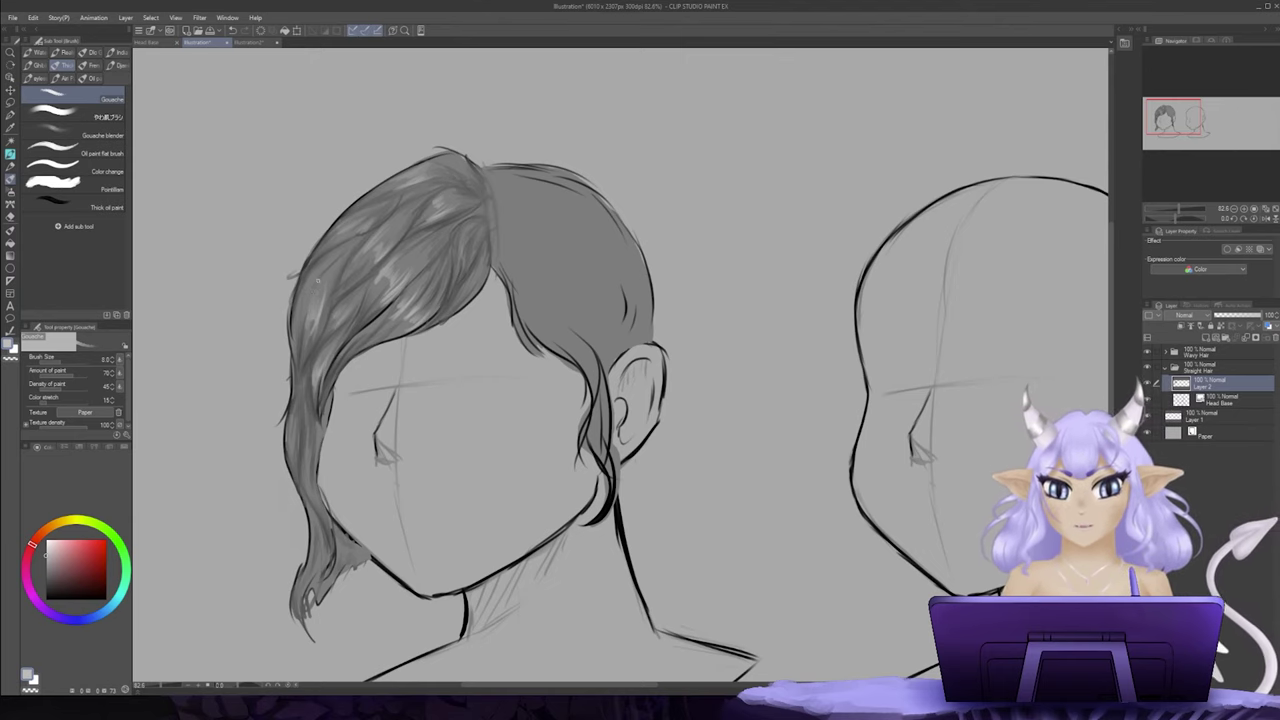
mouse_move(314, 282)
mouse_down()
mouse_move(300, 322)
mouse_move(296, 306)
mouse_up()
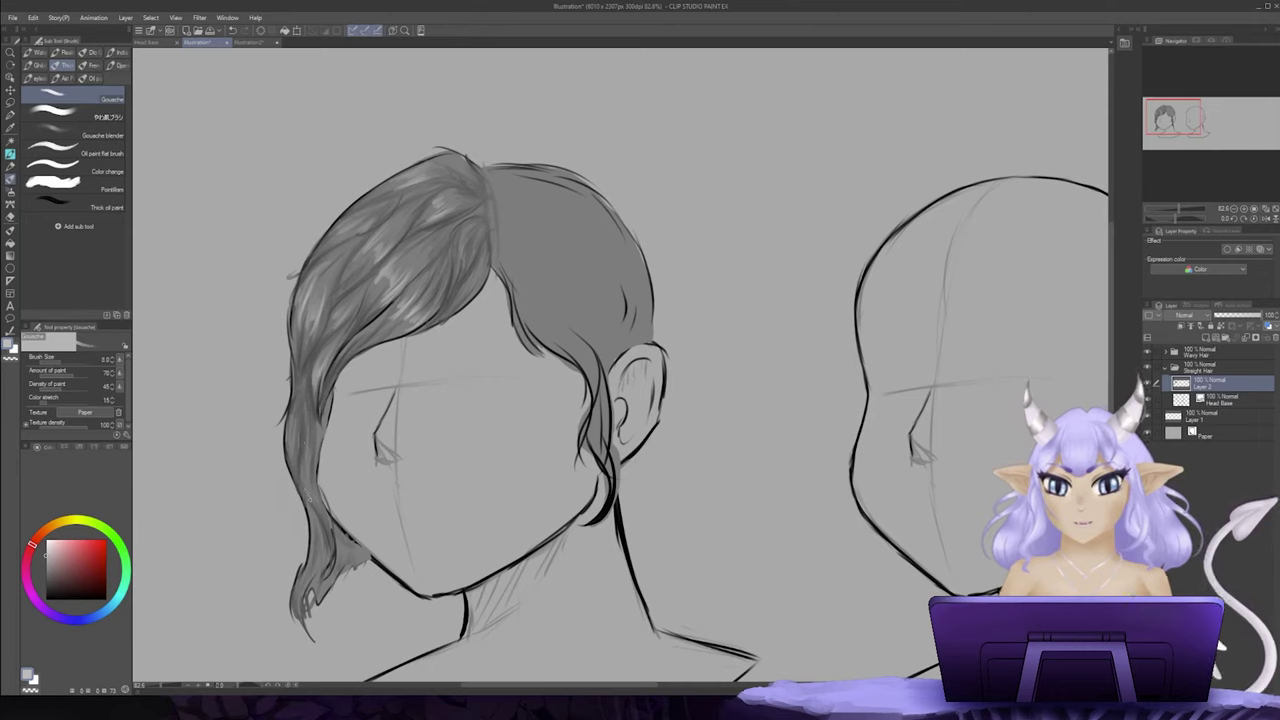
drag(314, 482, 307, 508)
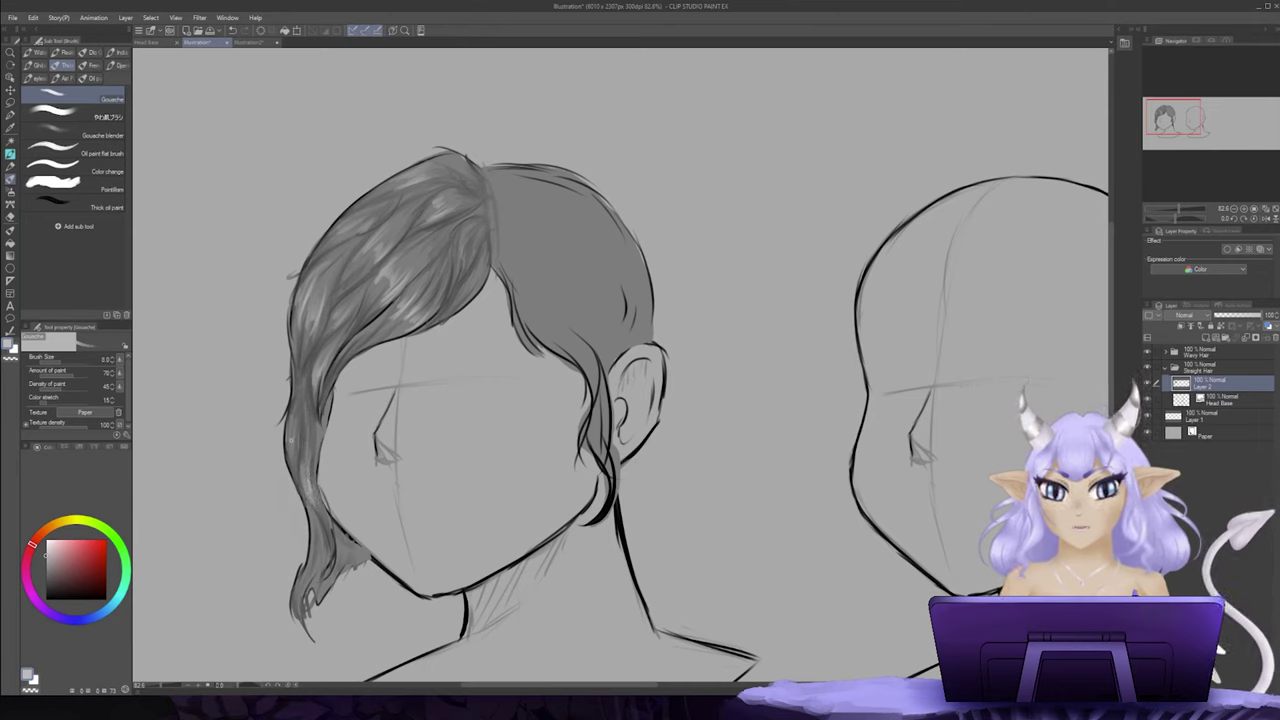
drag(297, 436, 288, 467)
drag(312, 571, 304, 591)
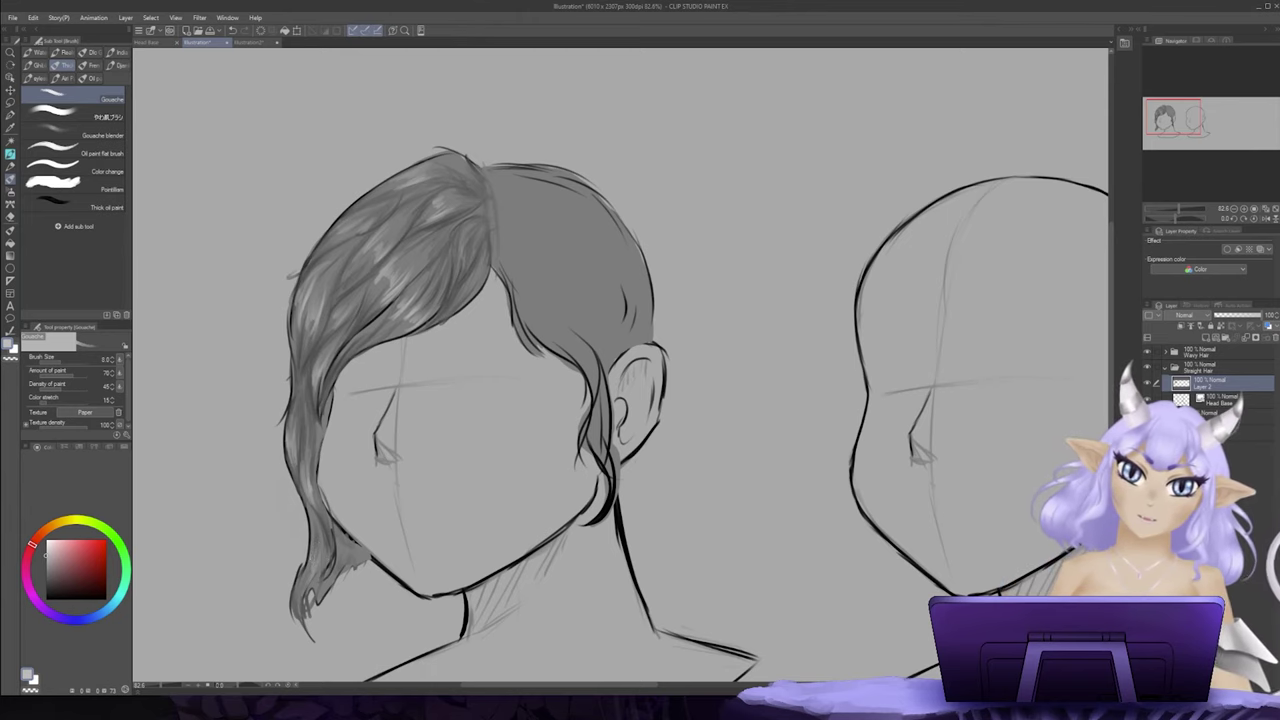
mouse_move(463, 227)
mouse_down()
mouse_move(453, 297)
mouse_move(483, 268)
mouse_move(465, 298)
mouse_up()
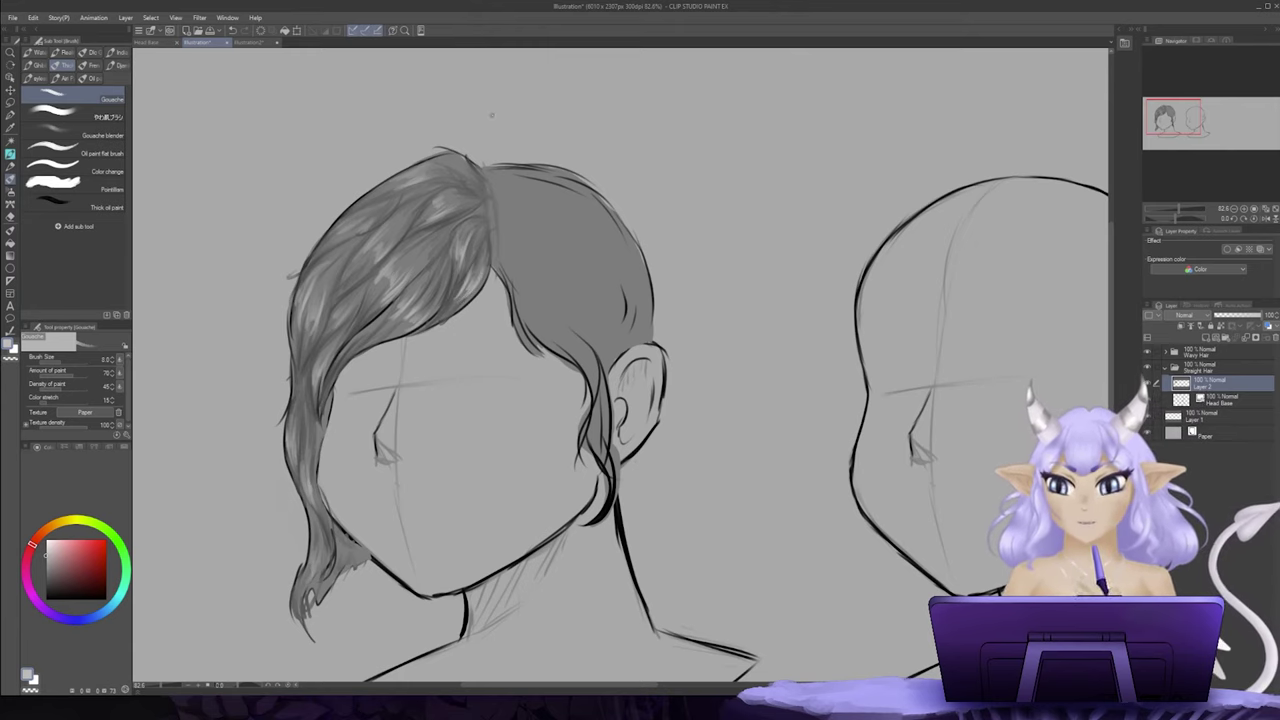
key(j)
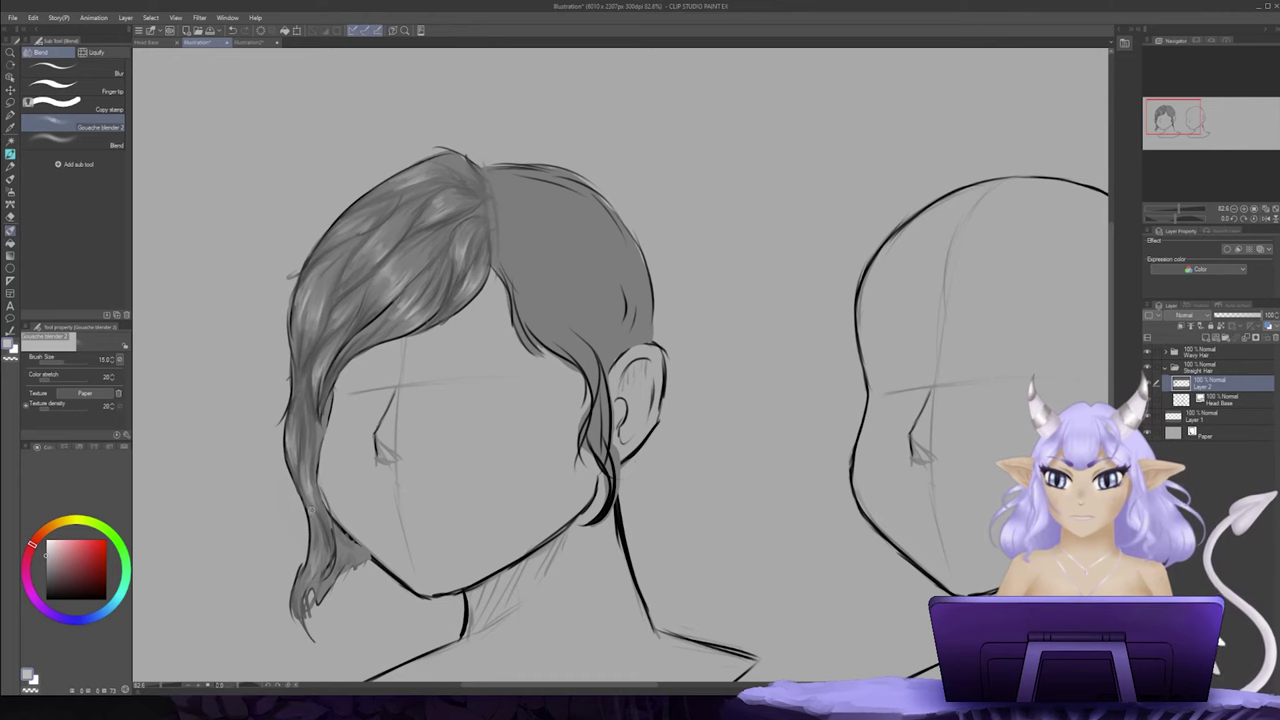
drag(645, 323, 655, 318)
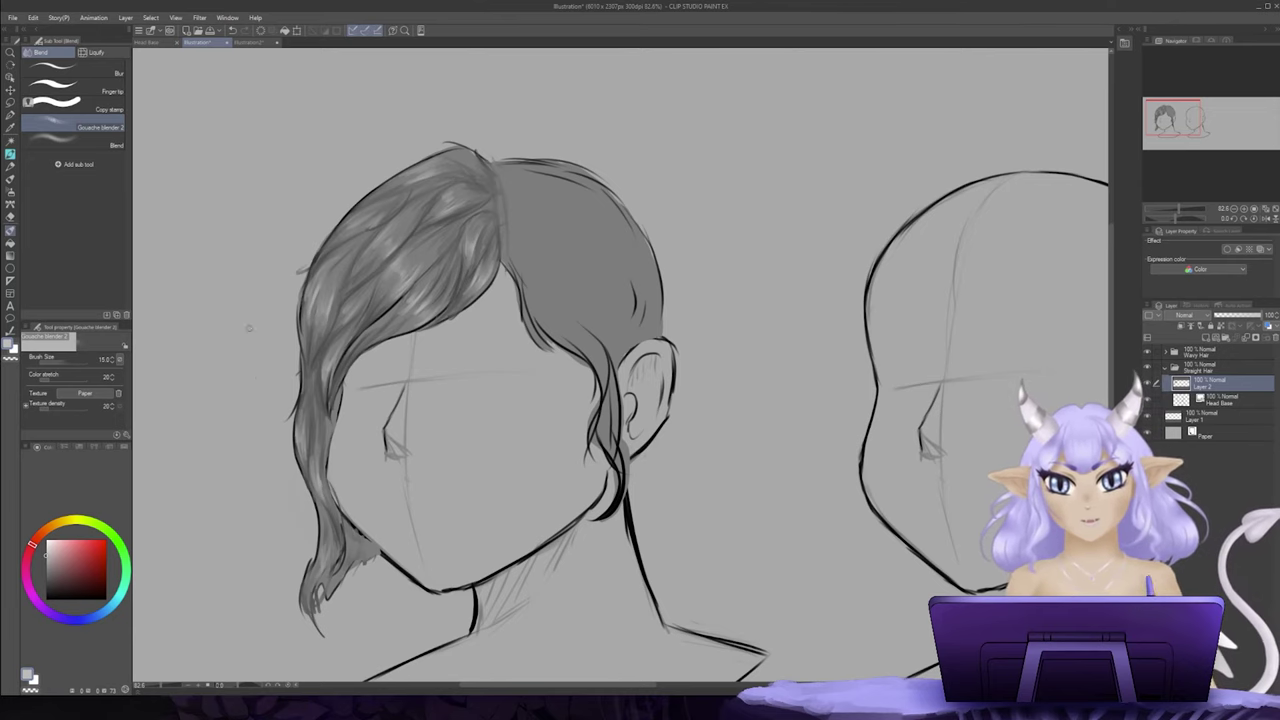
Step: Pick a dark grey from the hair and paint size 7 Gouache strands between the highlights of the fringe and along its lower edge
key(i)
click(380, 316)
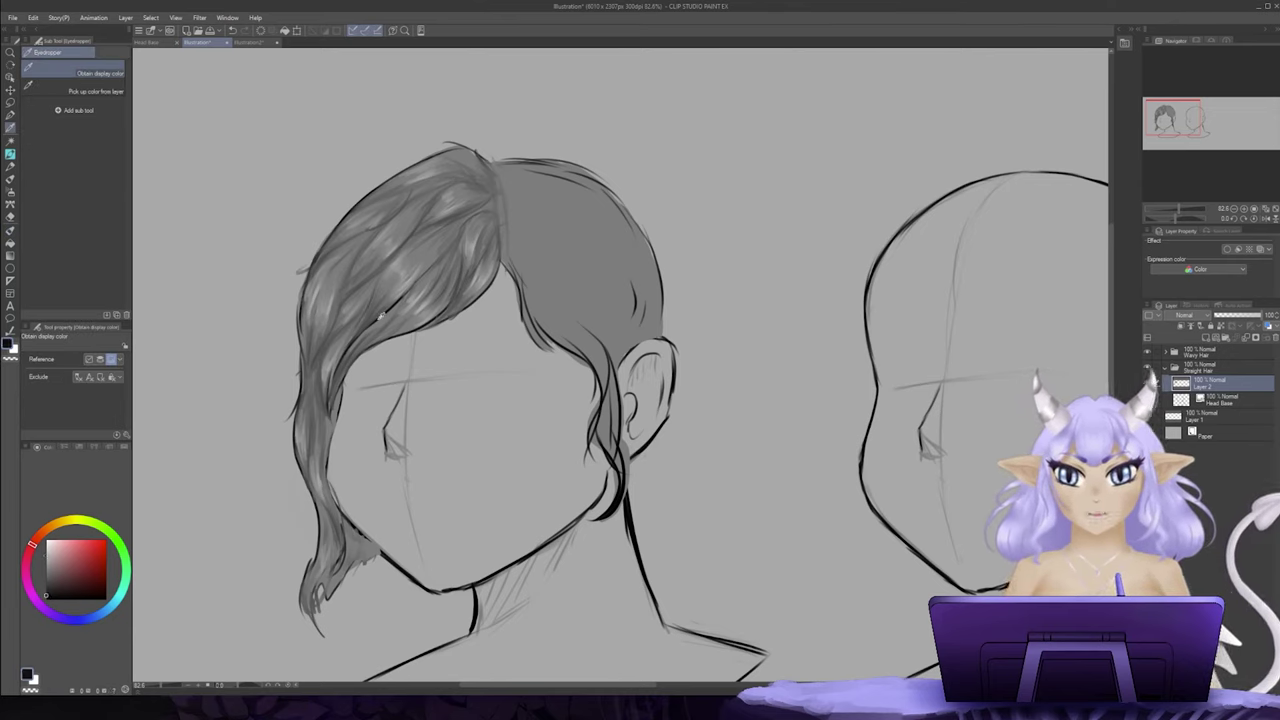
key(b)
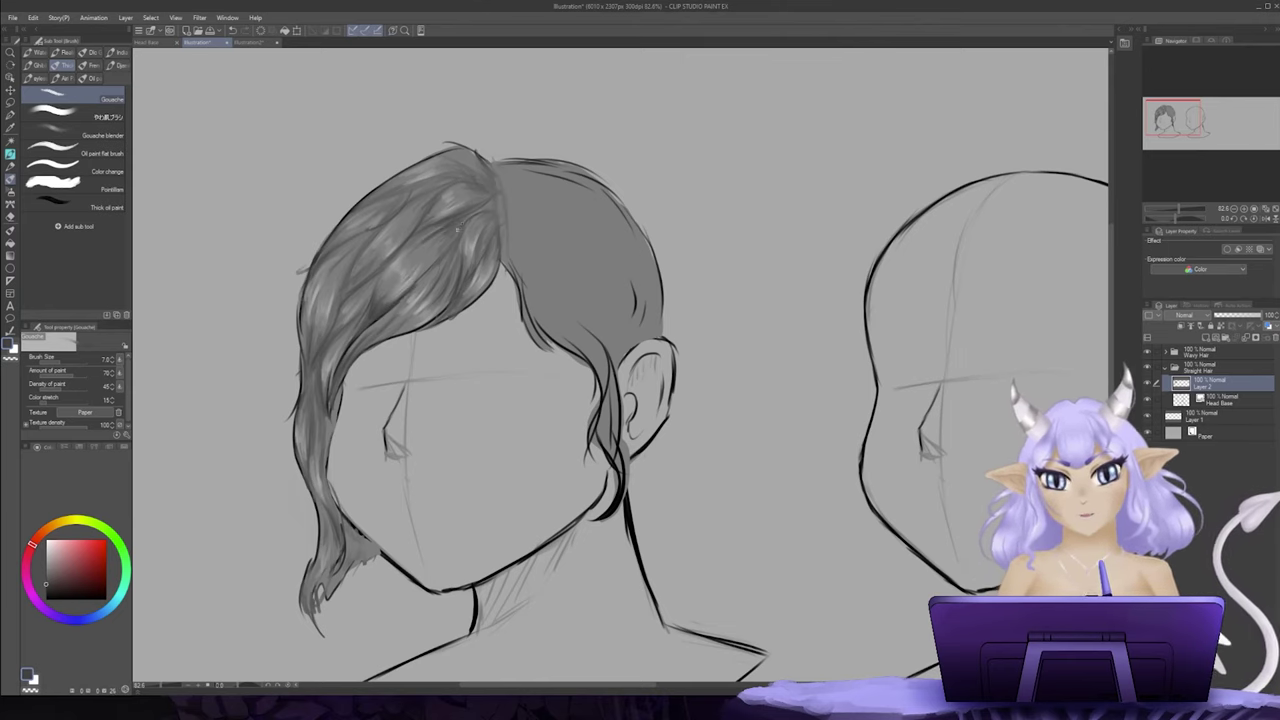
mouse_move(446, 250)
mouse_down()
mouse_move(394, 299)
mouse_move(372, 294)
mouse_up()
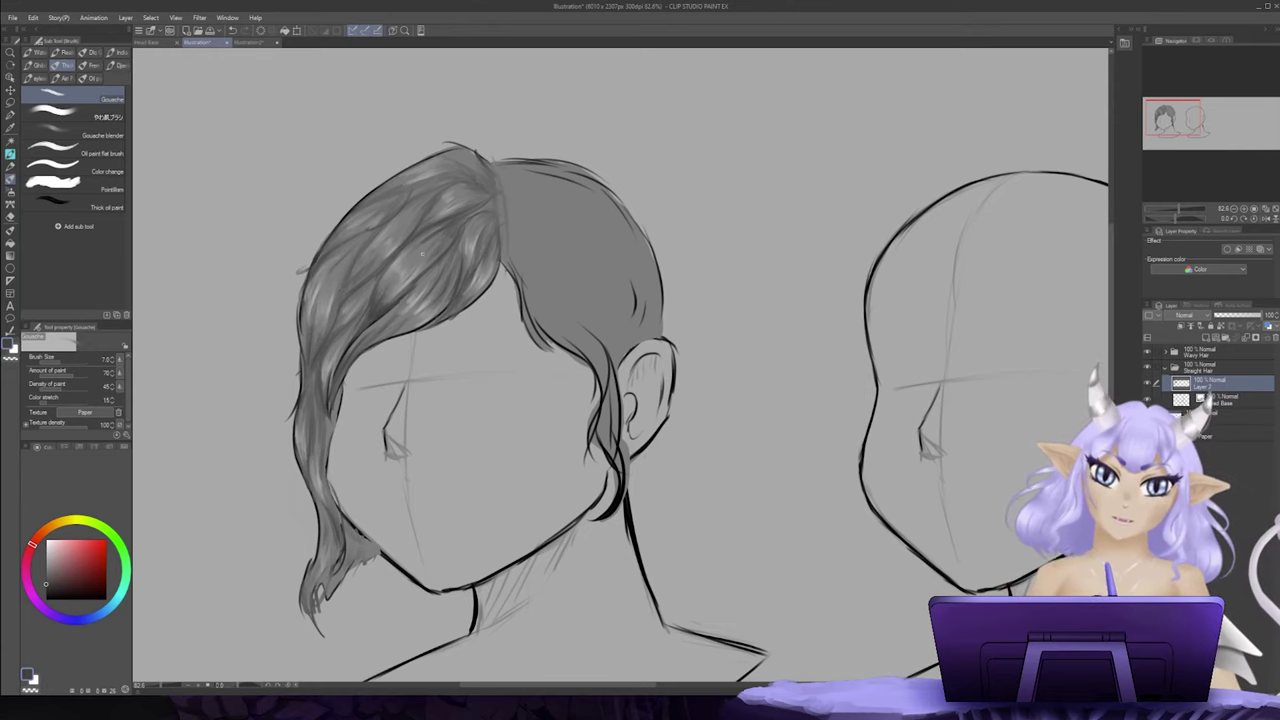
drag(455, 253, 451, 281)
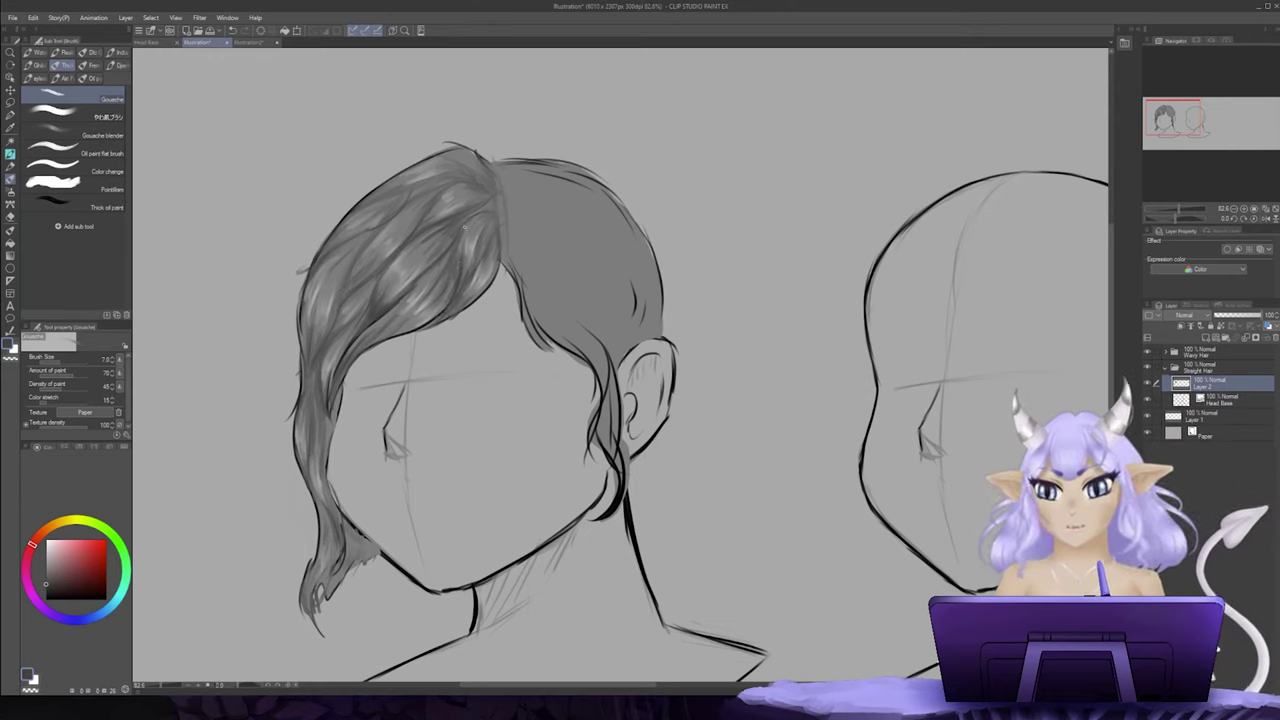
drag(466, 225, 467, 275)
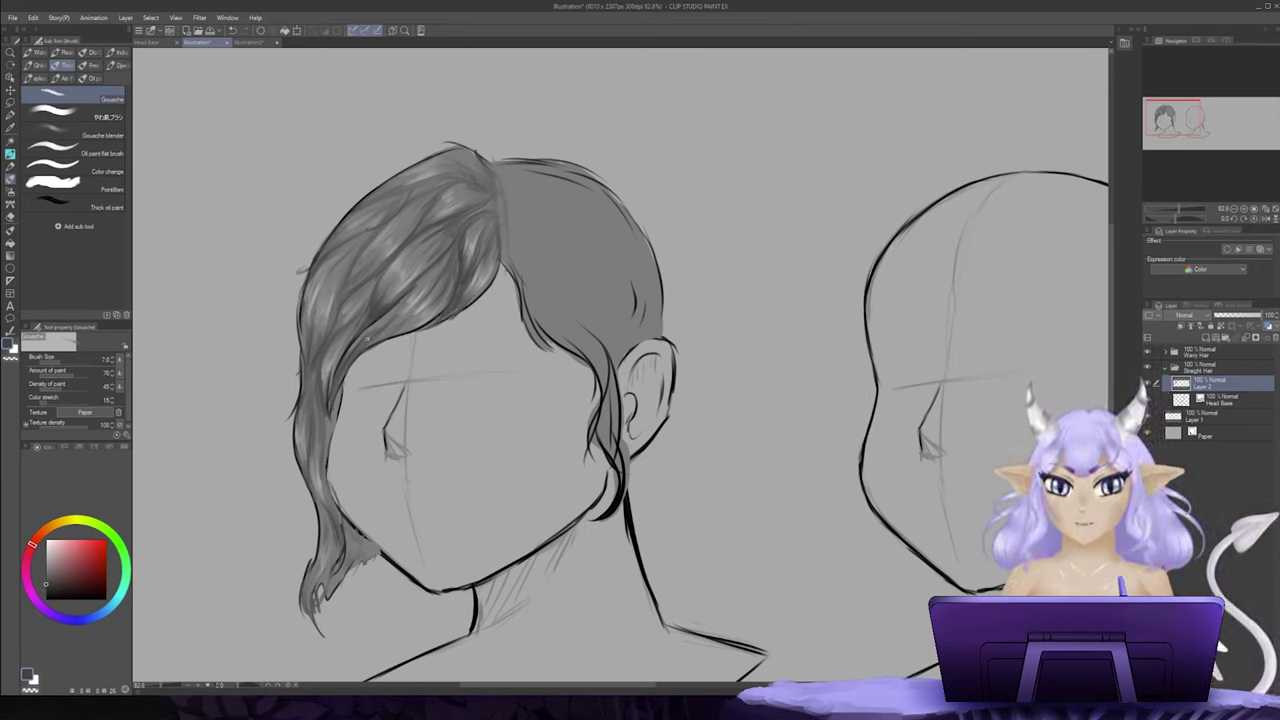
mouse_move(406, 324)
mouse_down()
mouse_move(430, 317)
mouse_move(392, 335)
mouse_up()
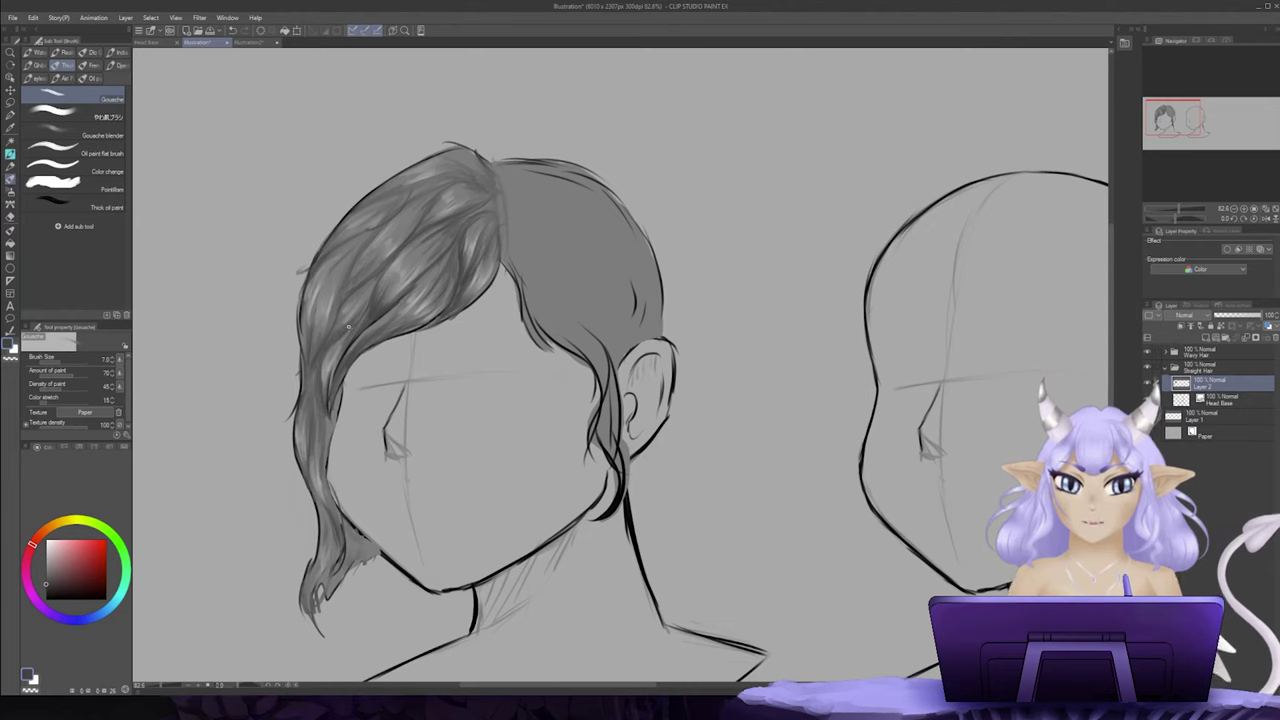
Step: Add thin dark strands at the far temple, down to the tip of the wavy lock, and between the highlights of the outer crown
mouse_move(334, 400)
mouse_down()
mouse_move(330, 432)
mouse_move(317, 423)
mouse_up()
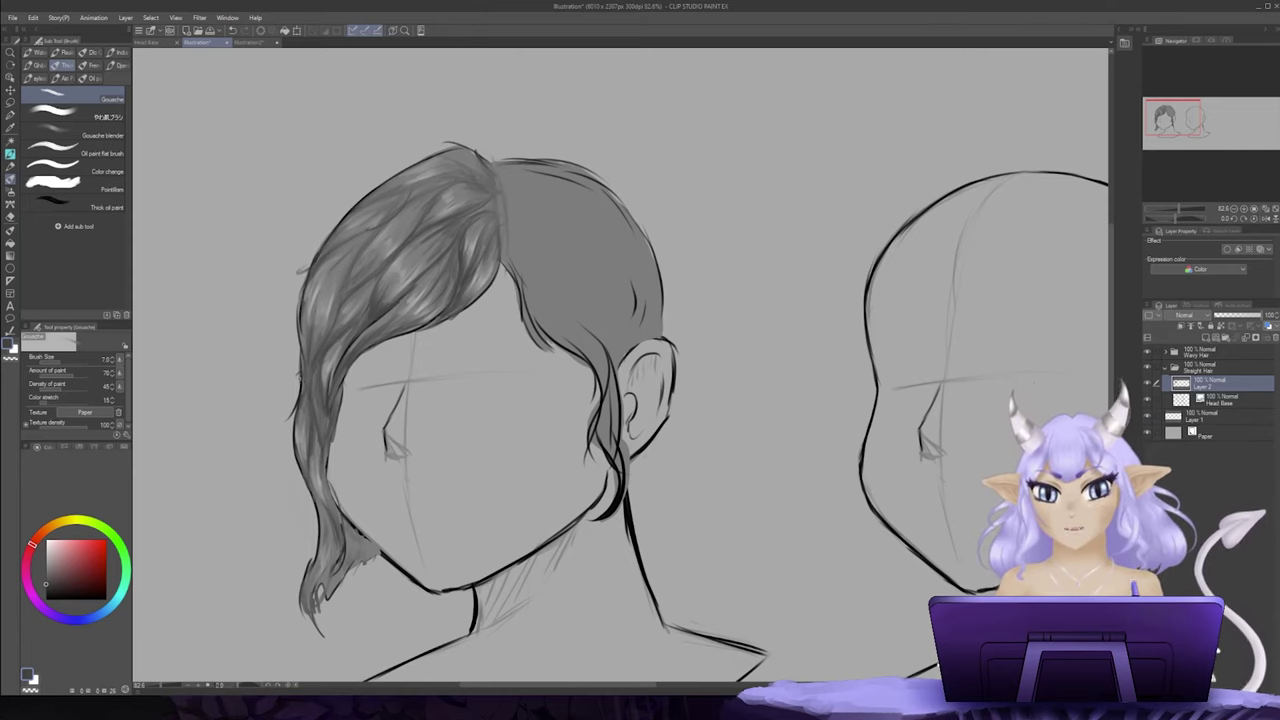
drag(302, 376, 298, 394)
drag(330, 571, 320, 597)
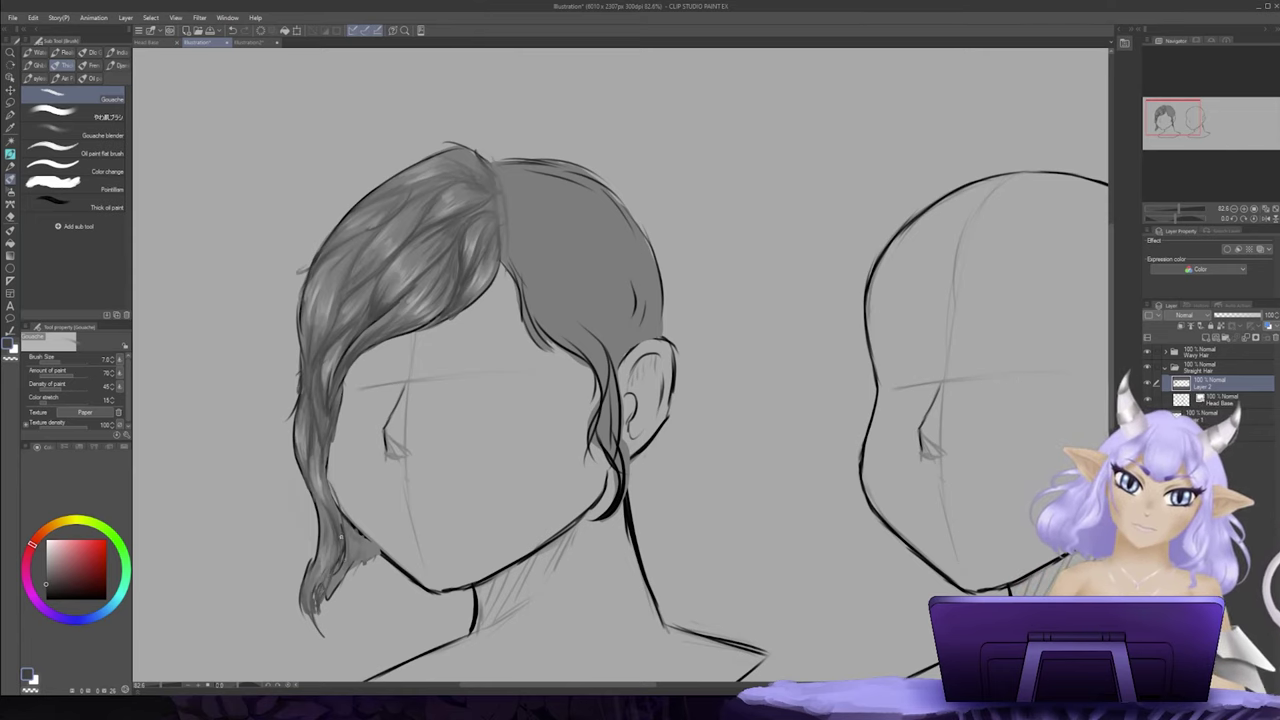
mouse_move(358, 240)
mouse_down()
mouse_move(320, 292)
mouse_move(325, 335)
mouse_up()
drag(361, 264, 349, 287)
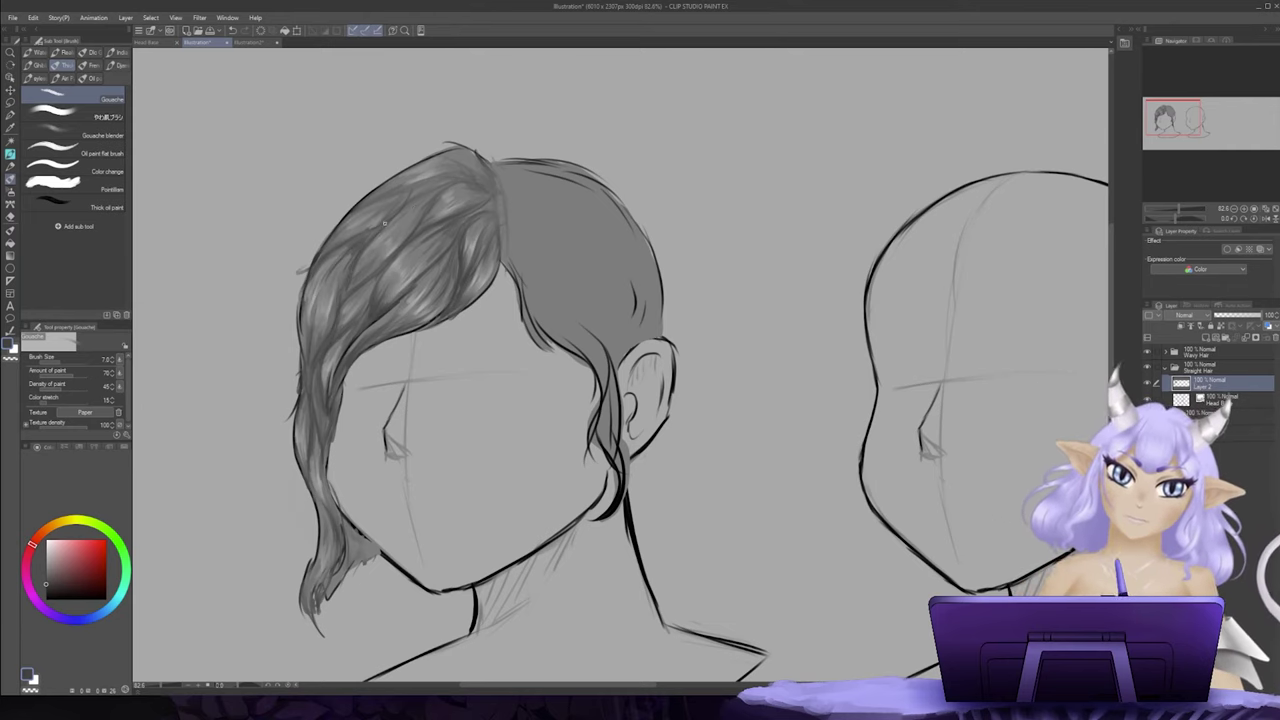
drag(423, 197, 411, 221)
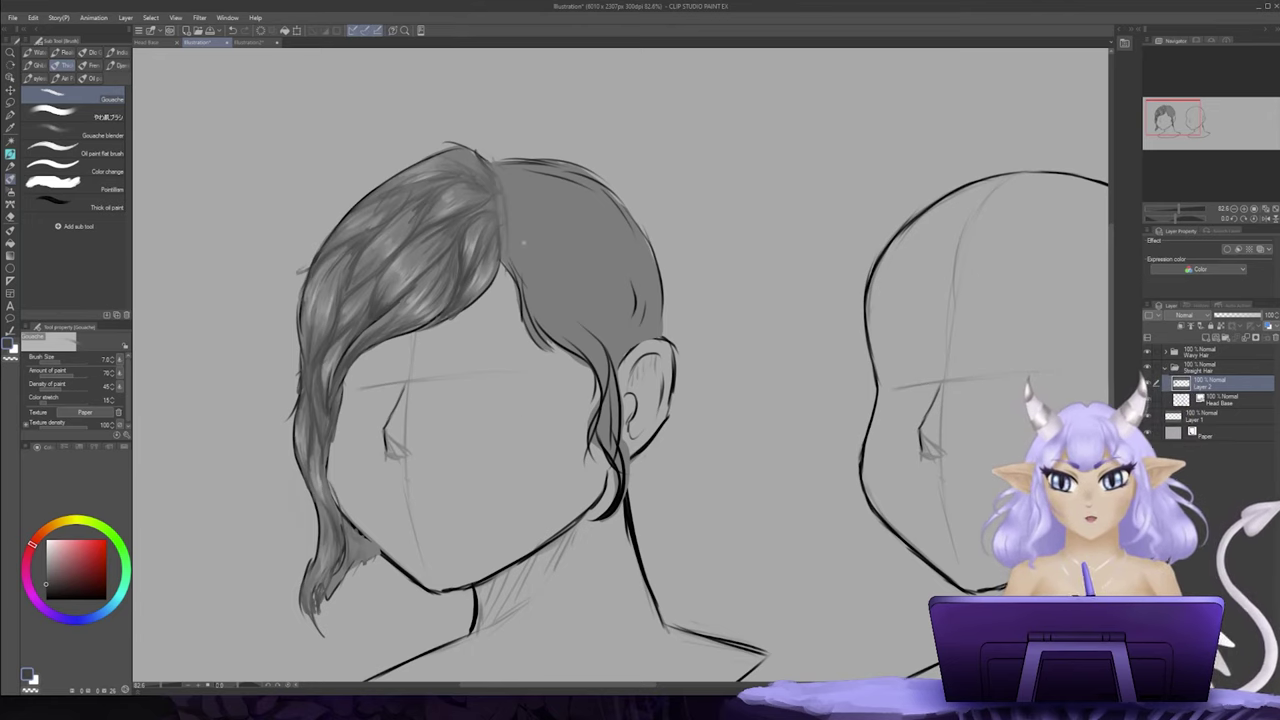
Step: Darken the roots, the outer edge of the swept hair and the hair behind the jaw with the Soft airbrush at sizes 70 and 40
key(b)
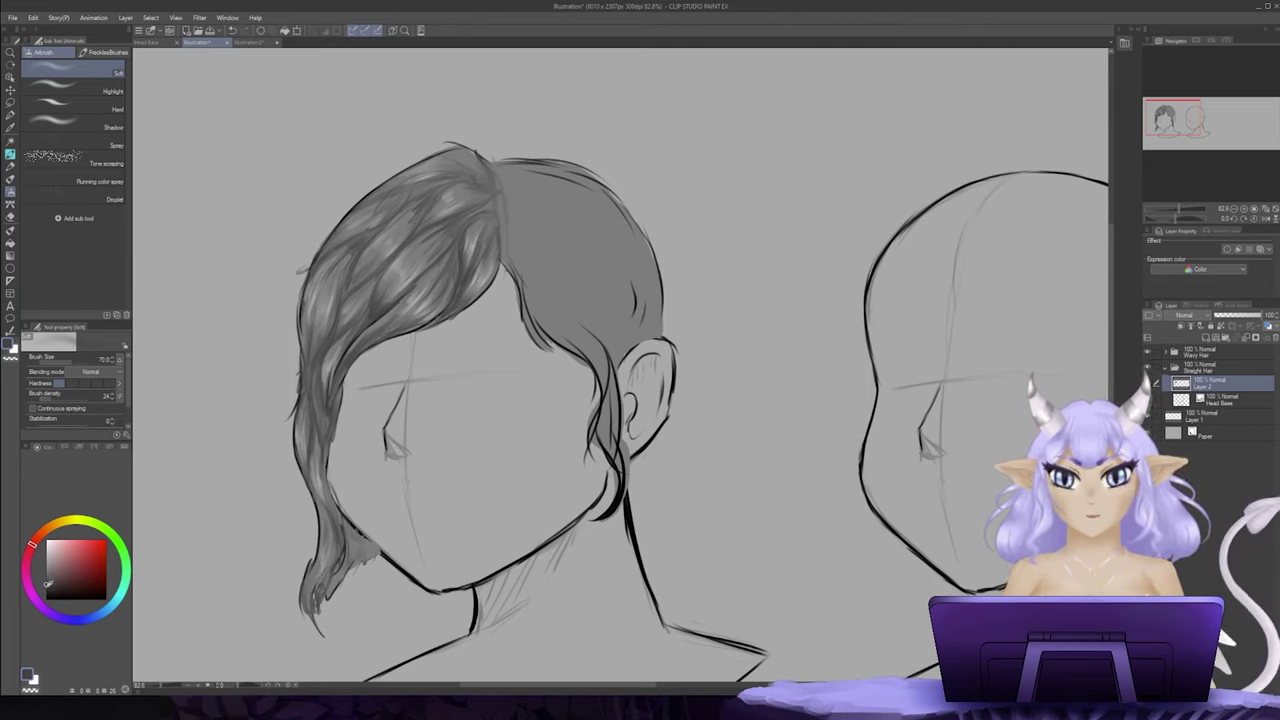
click(47, 585)
drag(498, 185, 482, 170)
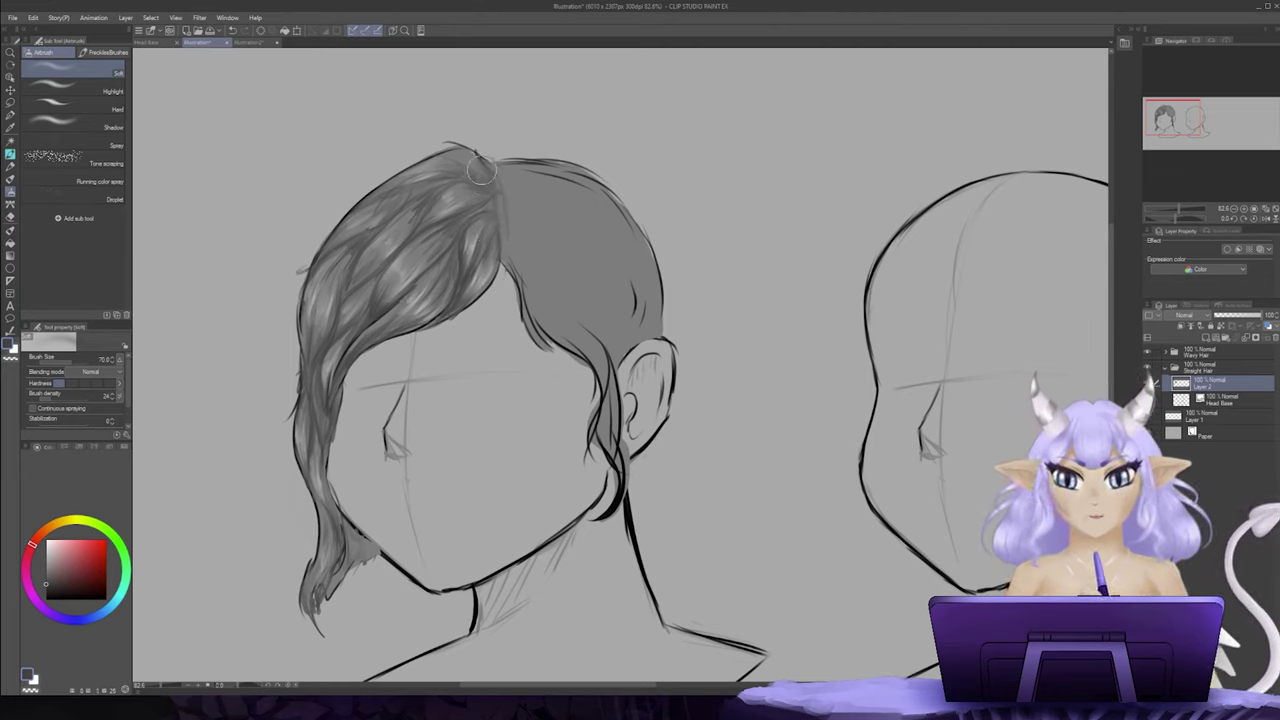
mouse_move(496, 249)
mouse_down()
mouse_move(487, 179)
mouse_move(461, 153)
mouse_move(427, 150)
mouse_move(473, 163)
mouse_move(483, 192)
mouse_move(473, 161)
mouse_up()
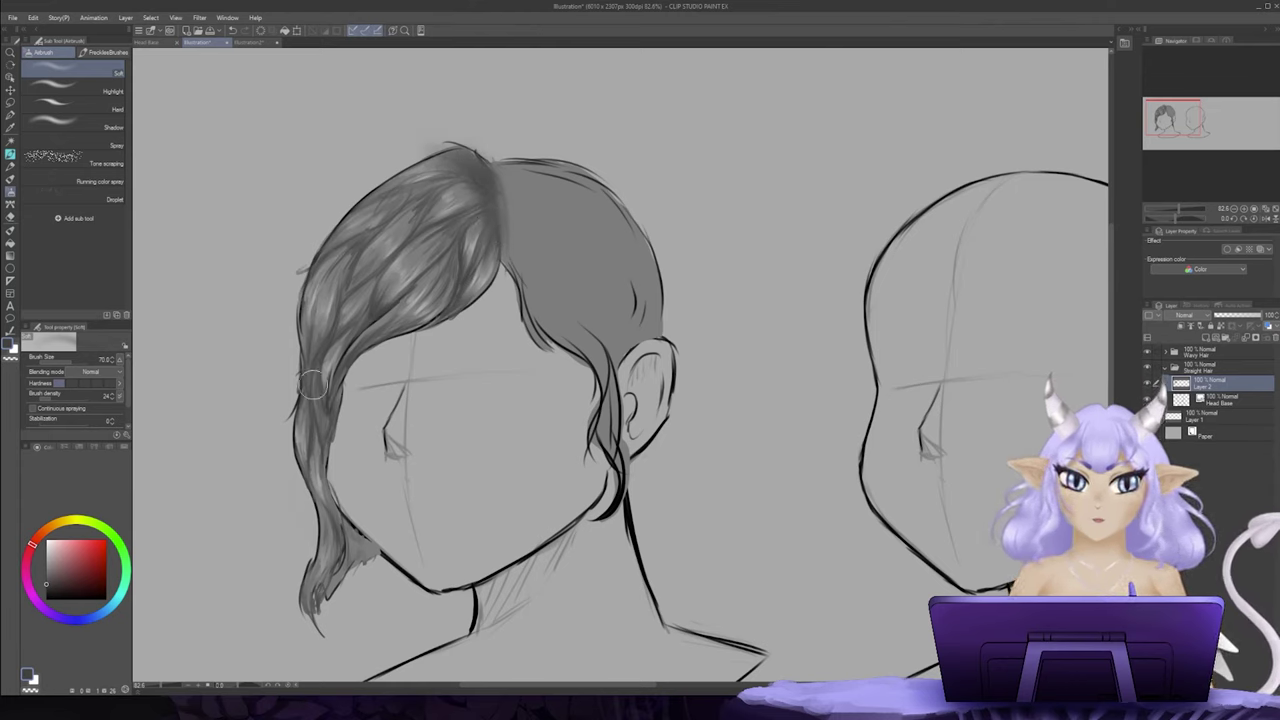
mouse_move(320, 391)
mouse_down()
mouse_move(312, 358)
mouse_move(326, 401)
mouse_move(380, 317)
mouse_move(392, 323)
mouse_move(337, 306)
mouse_move(320, 343)
mouse_move(356, 203)
mouse_move(321, 302)
mouse_move(357, 229)
mouse_move(340, 358)
mouse_move(490, 247)
mouse_up()
mouse_move(334, 261)
mouse_down()
mouse_move(329, 388)
mouse_move(369, 583)
mouse_move(350, 532)
mouse_move(364, 552)
mouse_up()
key([)
key([)
key([)
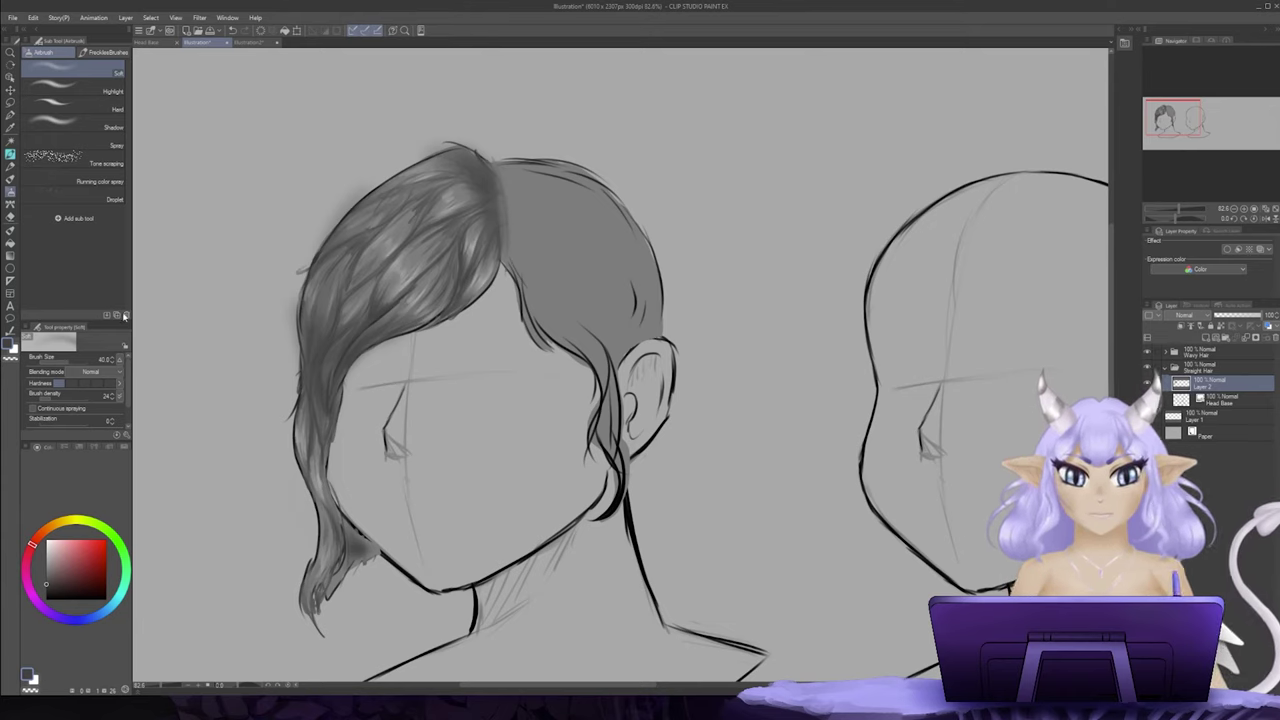
Step: Erase the airbrush overspray outside the hair outline with the Soft eraser at size 100
key(b)
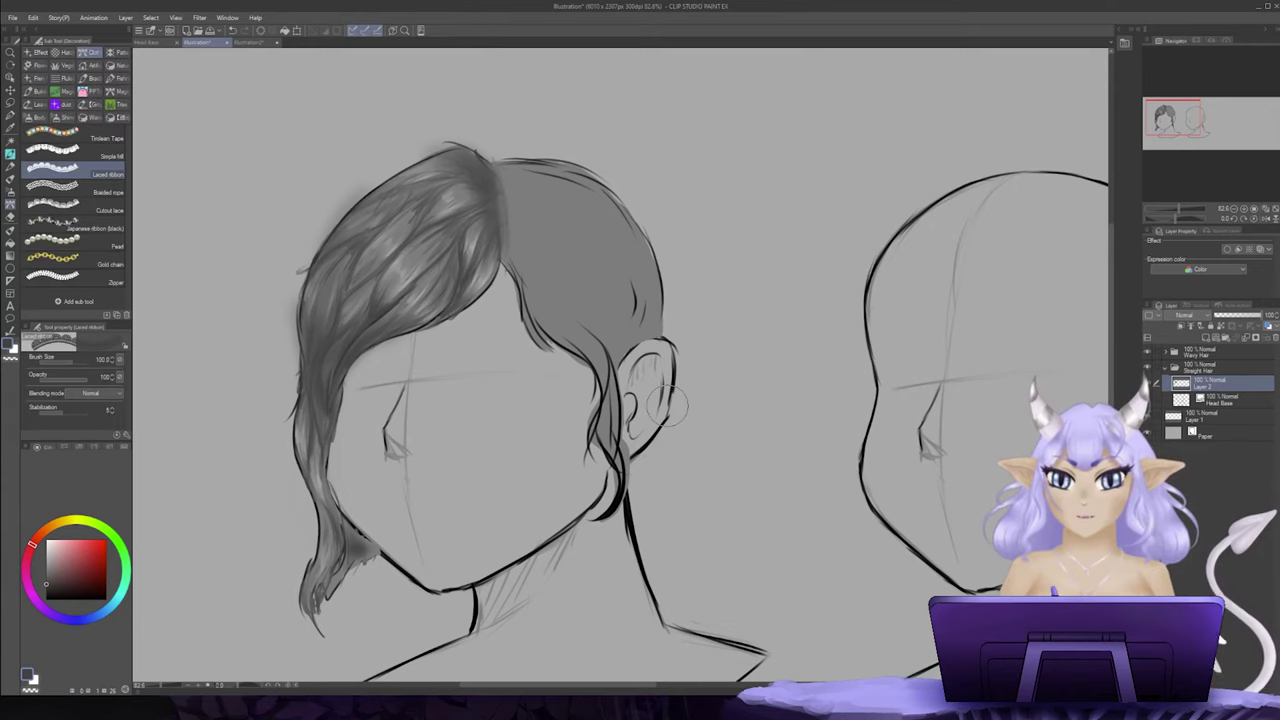
key(e)
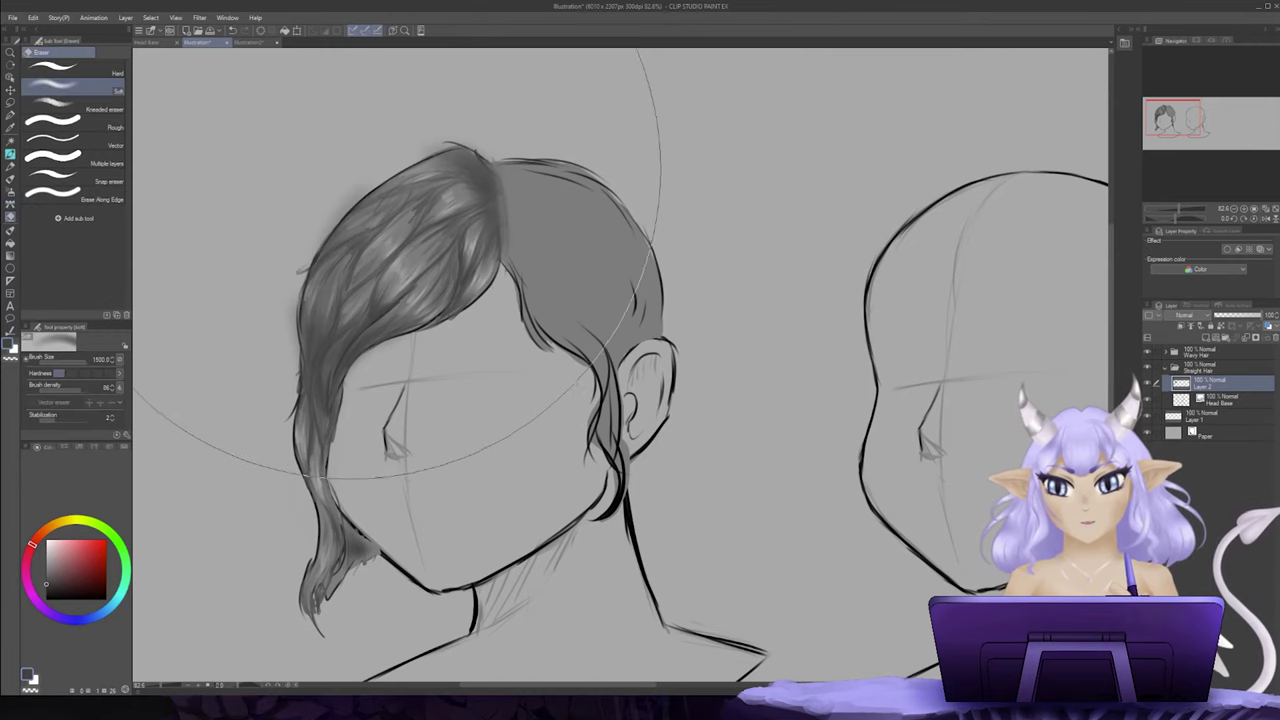
key(bracketleft)
key(bracketleft)
key(bracketleft)
key(bracketleft)
key(bracketleft)
key(bracketleft)
key(bracketleft)
key(bracketleft)
key(bracketleft)
key(bracketleft)
key(bracketleft)
key(bracketleft)
key(bracketleft)
key(bracketleft)
drag(371, 157, 352, 180)
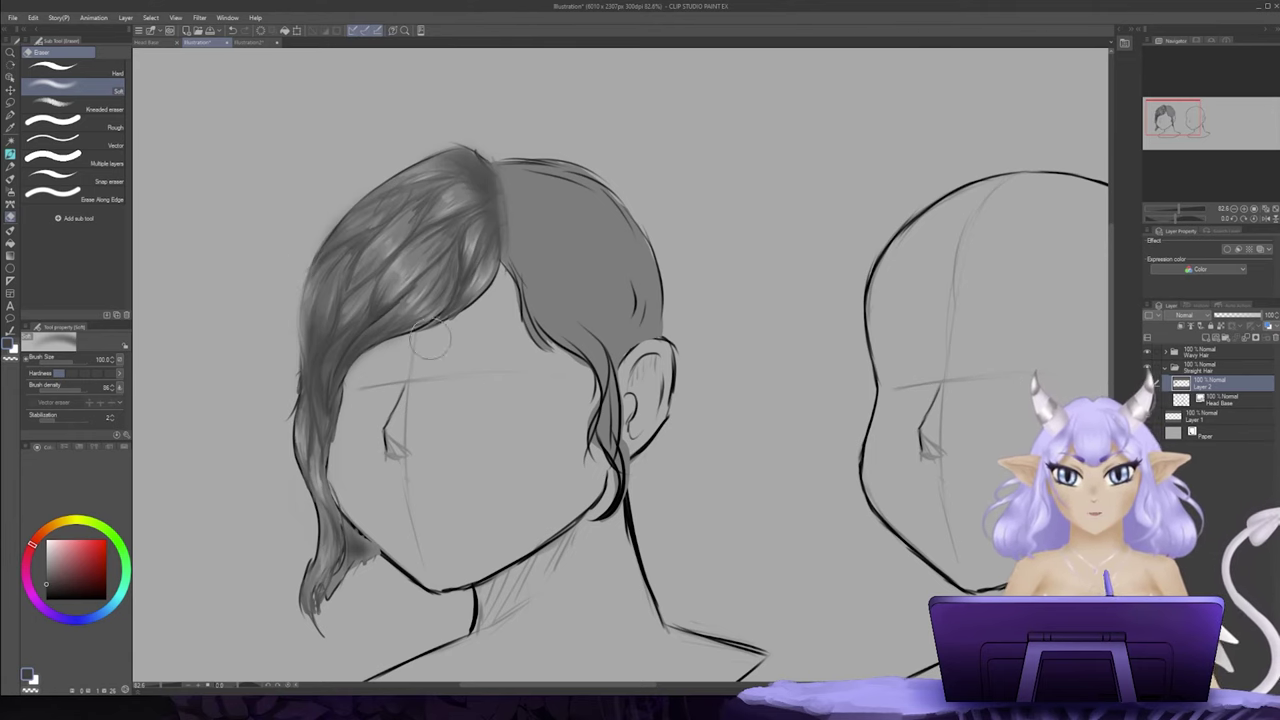
Step: Sketch tapered strand shapes with the Gouache brush on the empty canvas beside the head as a demonstration
drag(672, 362, 654, 364)
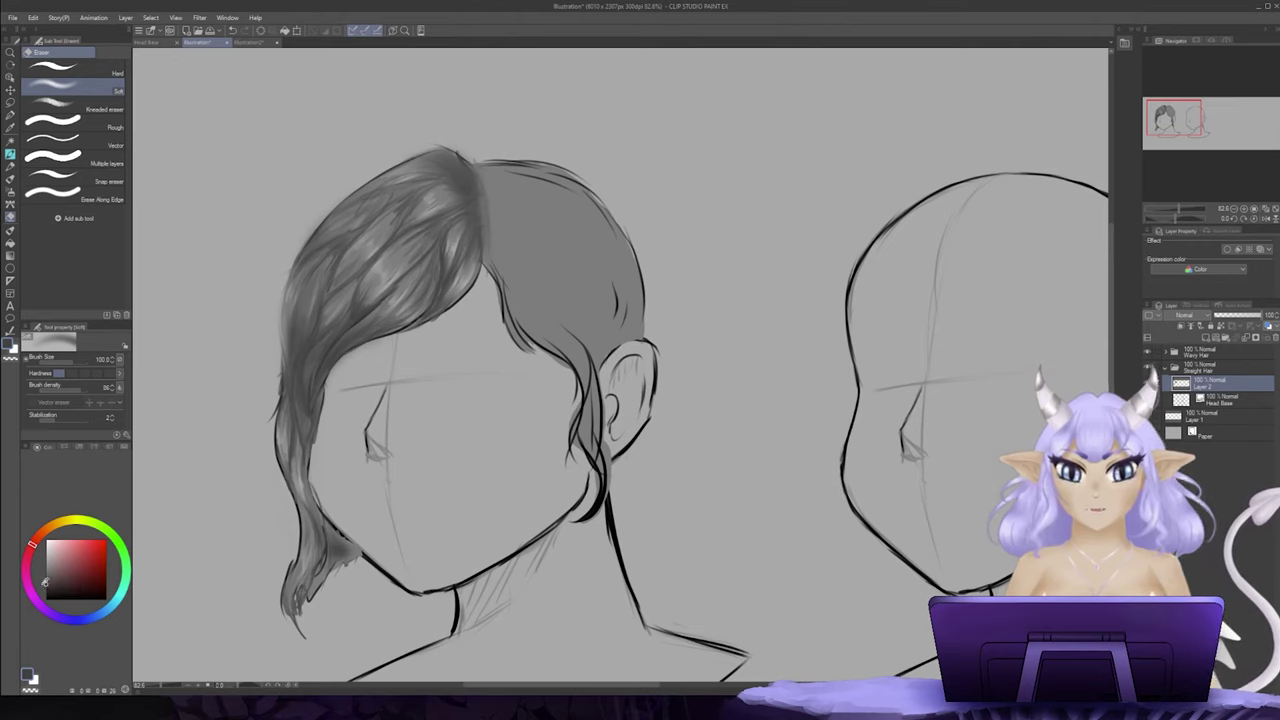
key(b)
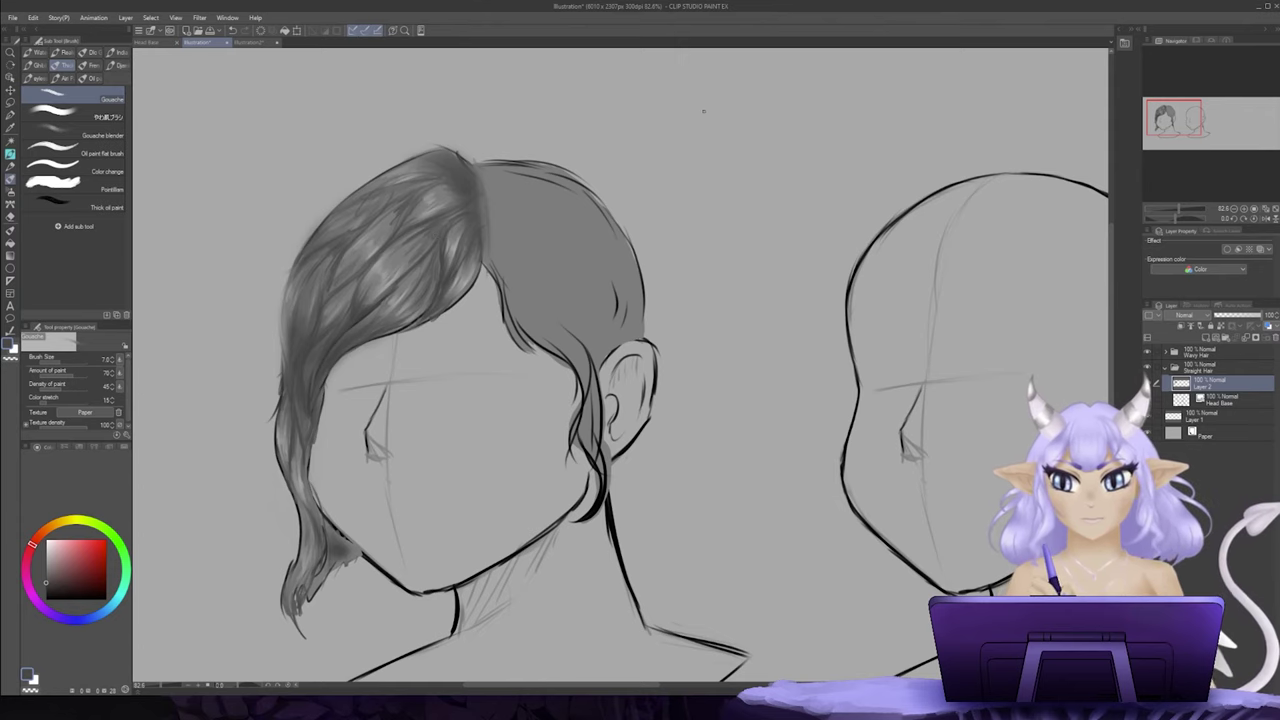
drag(703, 110, 701, 196)
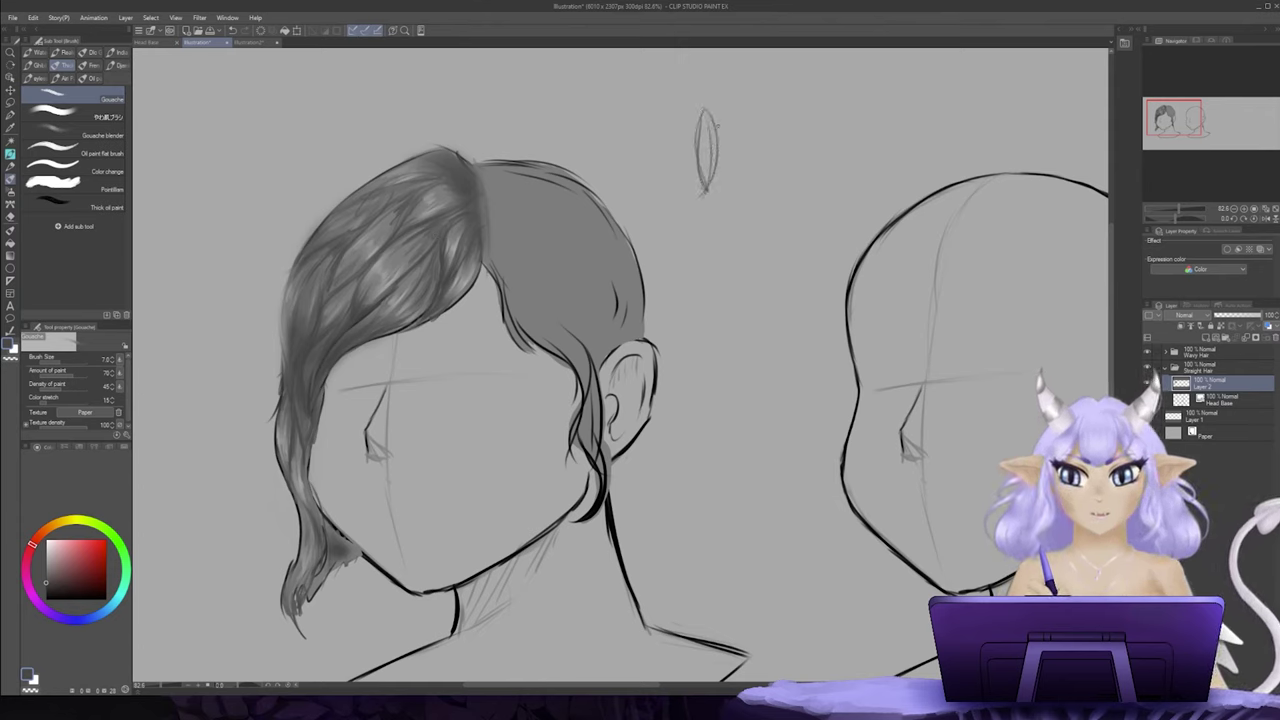
mouse_move(717, 152)
mouse_down()
mouse_move(735, 218)
mouse_move(716, 268)
mouse_up()
drag(701, 186, 712, 300)
drag(748, 88, 746, 154)
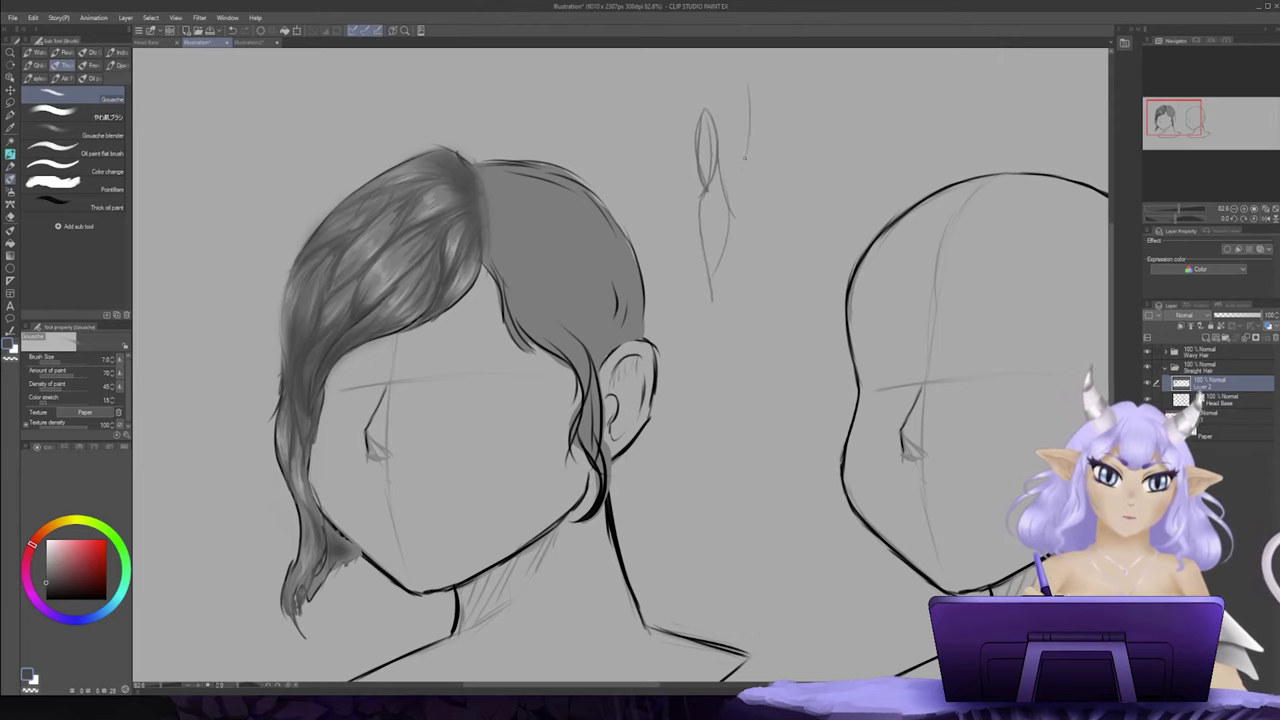
Step: Undo the demonstration strand shapes beside the head
key(ctrl+z)
key(ctrl+z)
key(ctrl+z)
key(ctrl+z)
key(ctrl+z)
key(ctrl+z)
key(ctrl+z)
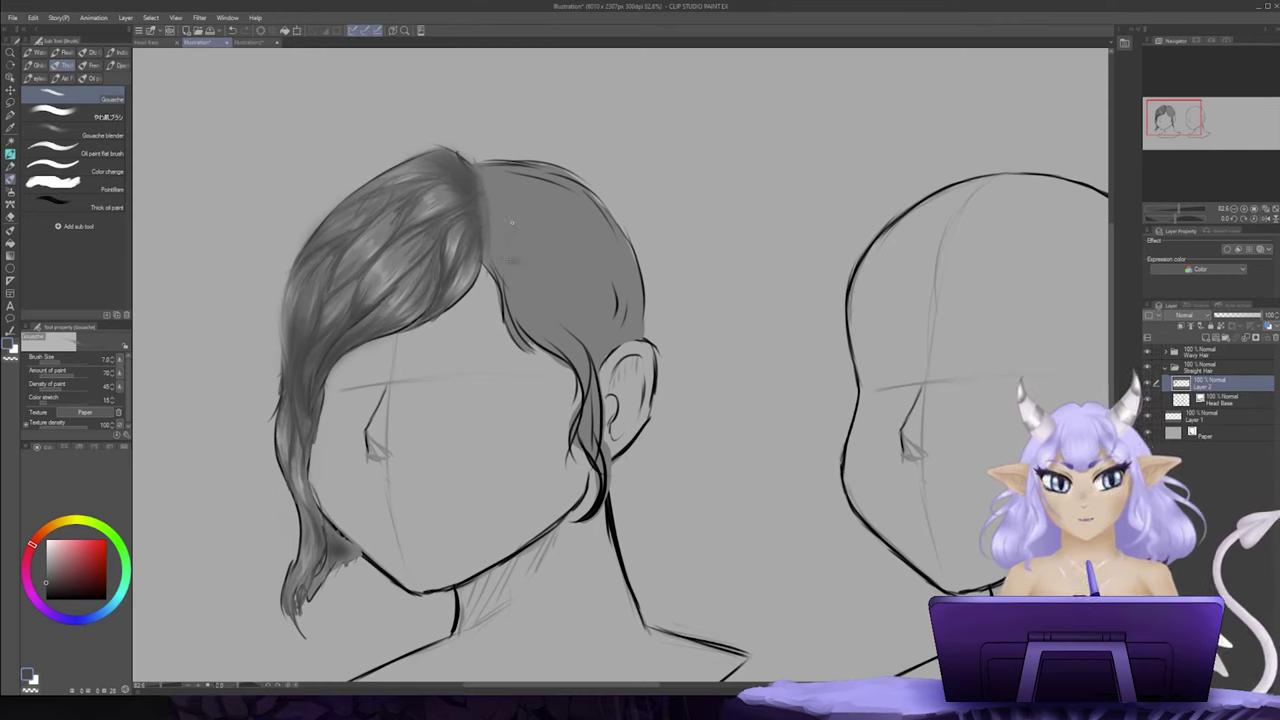
Step: Paint short dark grey dabs across the short-haired side of the head with the Gouache brush at size 17
key(bracketright)
key(bracketright)
key(bracketright)
key(bracketright)
mouse_move(546, 239)
mouse_down()
mouse_move(545, 197)
mouse_move(528, 201)
mouse_move(504, 174)
mouse_up()
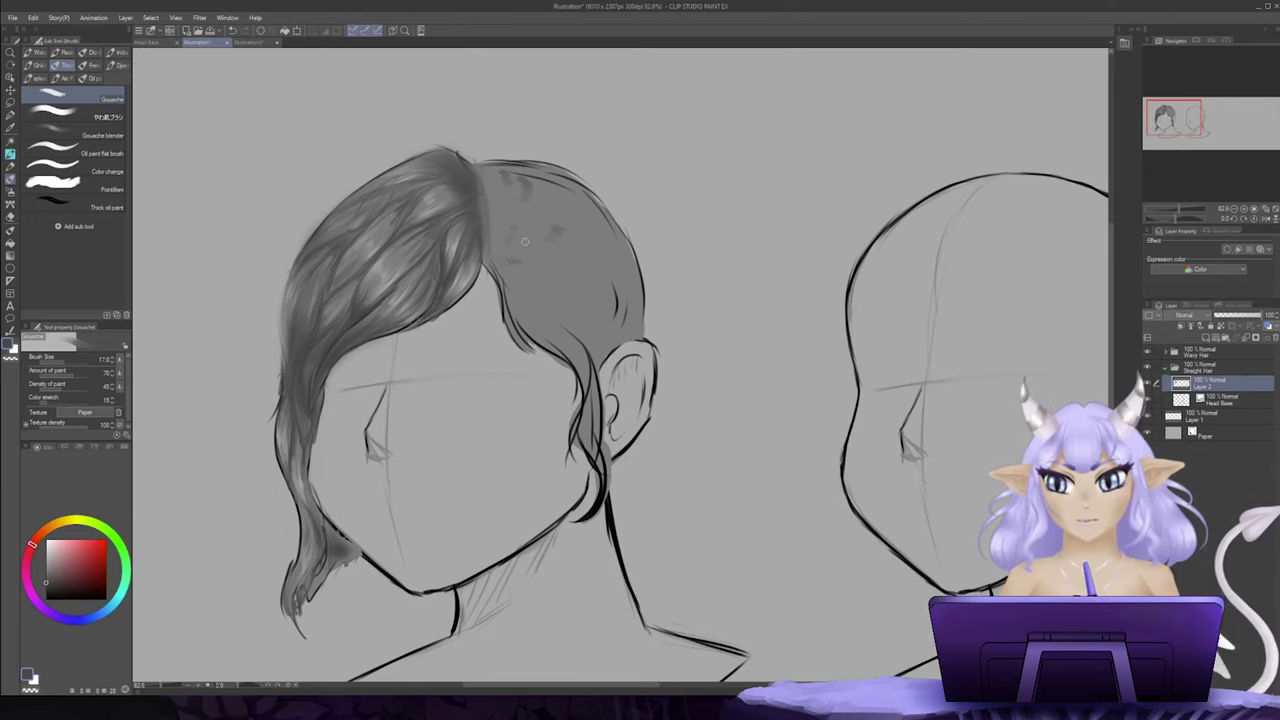
drag(528, 248, 545, 234)
mouse_move(503, 279)
mouse_down()
mouse_move(516, 264)
mouse_move(536, 278)
mouse_move(528, 256)
mouse_up()
drag(545, 205, 548, 168)
mouse_move(568, 272)
mouse_down()
mouse_move(602, 235)
mouse_move(576, 221)
mouse_move(589, 222)
mouse_move(580, 178)
mouse_up()
mouse_move(569, 324)
mouse_down()
mouse_move(544, 300)
mouse_move(575, 328)
mouse_move(575, 313)
mouse_move(590, 323)
mouse_move(565, 290)
mouse_move(616, 288)
mouse_move(613, 263)
mouse_move(629, 277)
mouse_move(620, 236)
mouse_move(636, 268)
mouse_up()
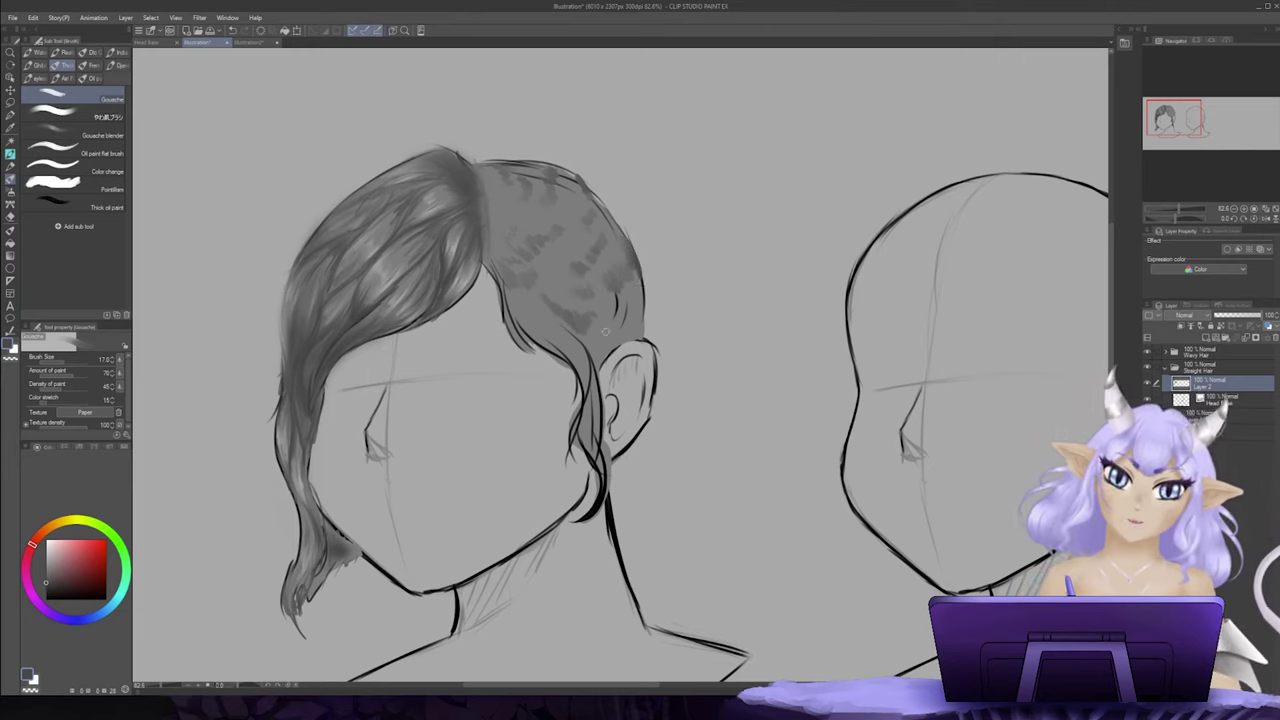
mouse_move(585, 337)
mouse_down()
mouse_move(628, 323)
mouse_move(635, 332)
mouse_move(636, 282)
mouse_up()
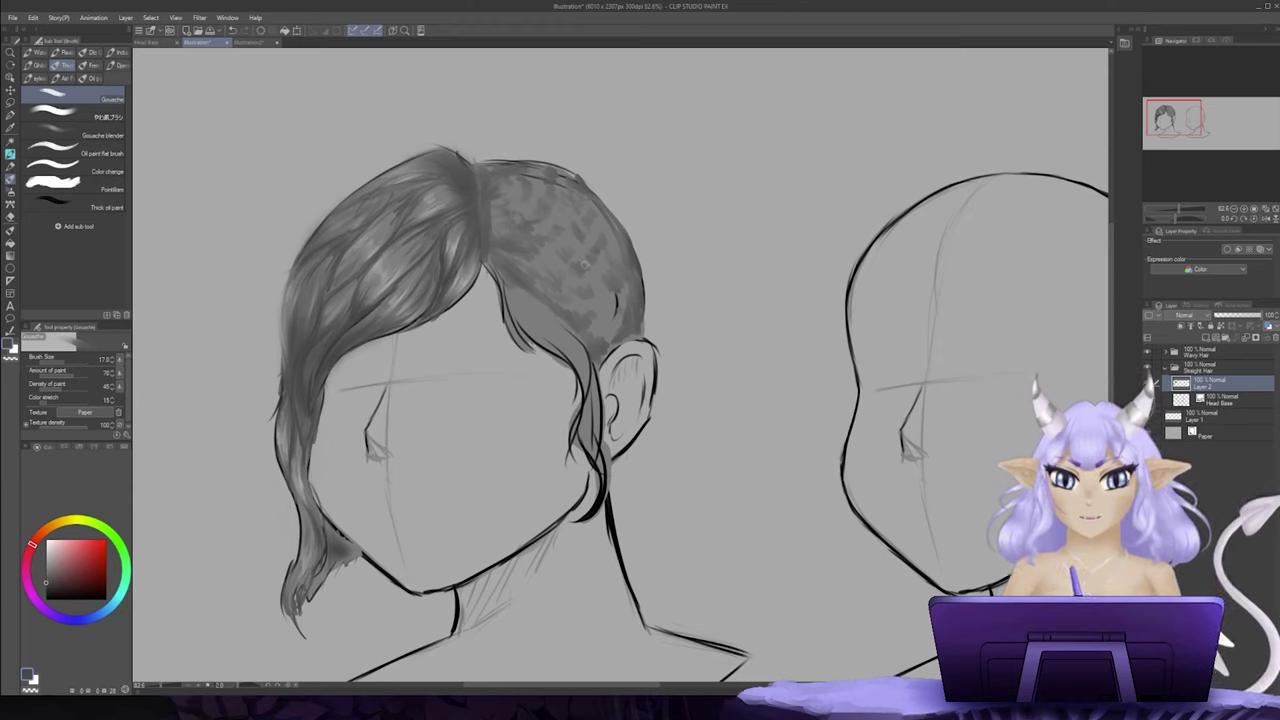
Step: Brush over the dark dabs on the short-haired side with the Gouache brush at size 60 to merge them into broader patches
key(bracketright)
key(bracketright)
key(bracketright)
key(bracketright)
key(bracketright)
key(bracketright)
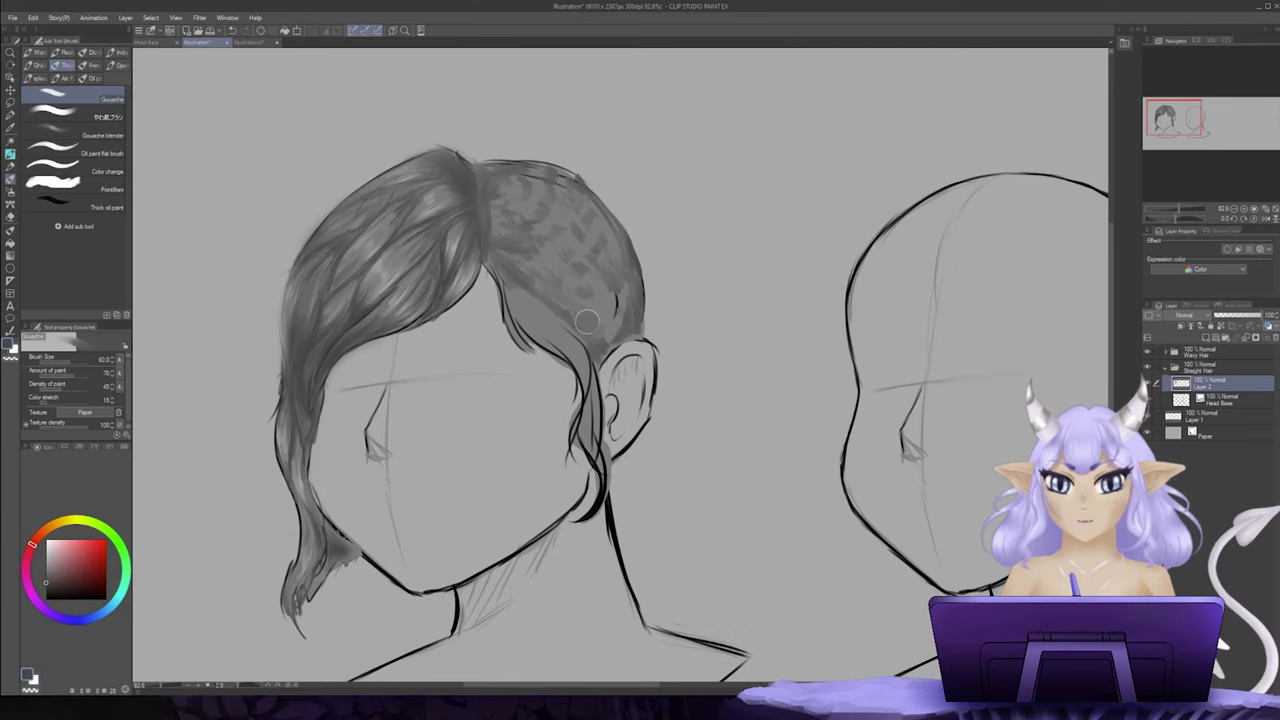
mouse_move(589, 320)
mouse_down()
mouse_move(601, 227)
mouse_move(575, 217)
mouse_move(584, 256)
mouse_move(566, 257)
mouse_move(505, 207)
mouse_move(540, 181)
mouse_move(520, 180)
mouse_move(523, 235)
mouse_move(509, 250)
mouse_move(541, 273)
mouse_move(542, 248)
mouse_move(586, 217)
mouse_move(557, 292)
mouse_move(590, 315)
mouse_up()
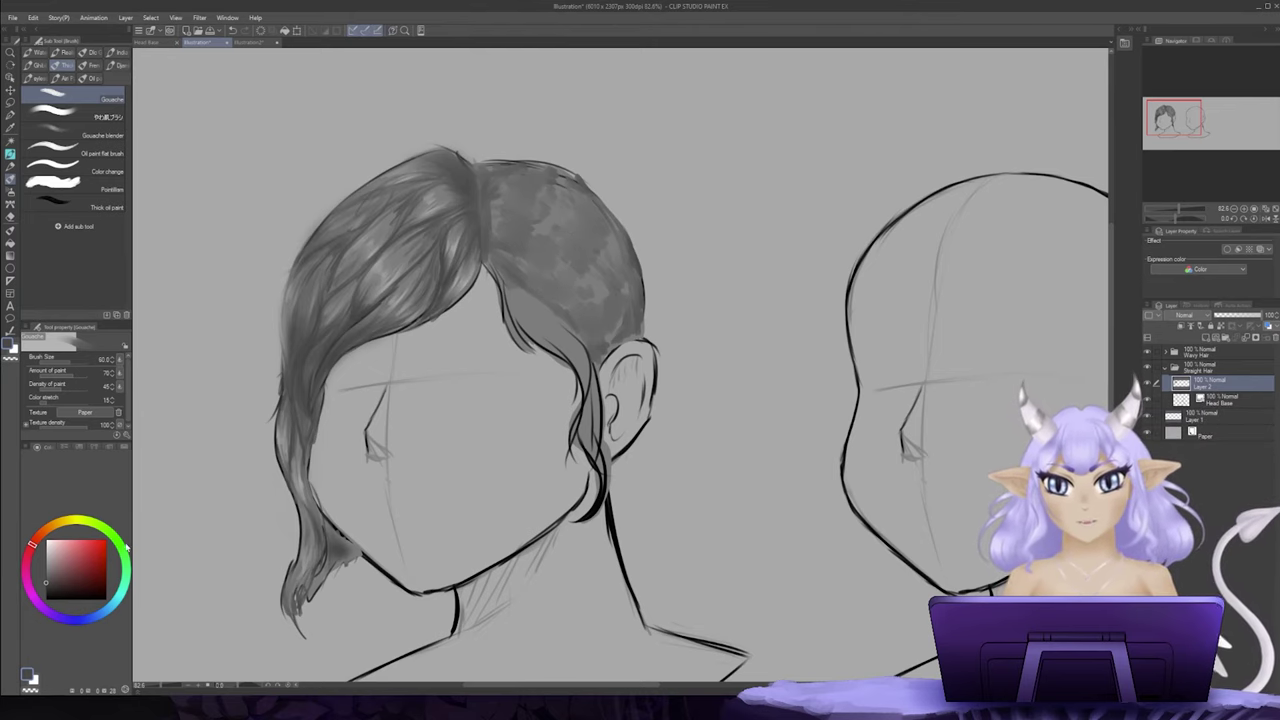
Step: Paint short light grey highlight strokes over the short-haired side with the Gouache brush at size 12
click(48, 550)
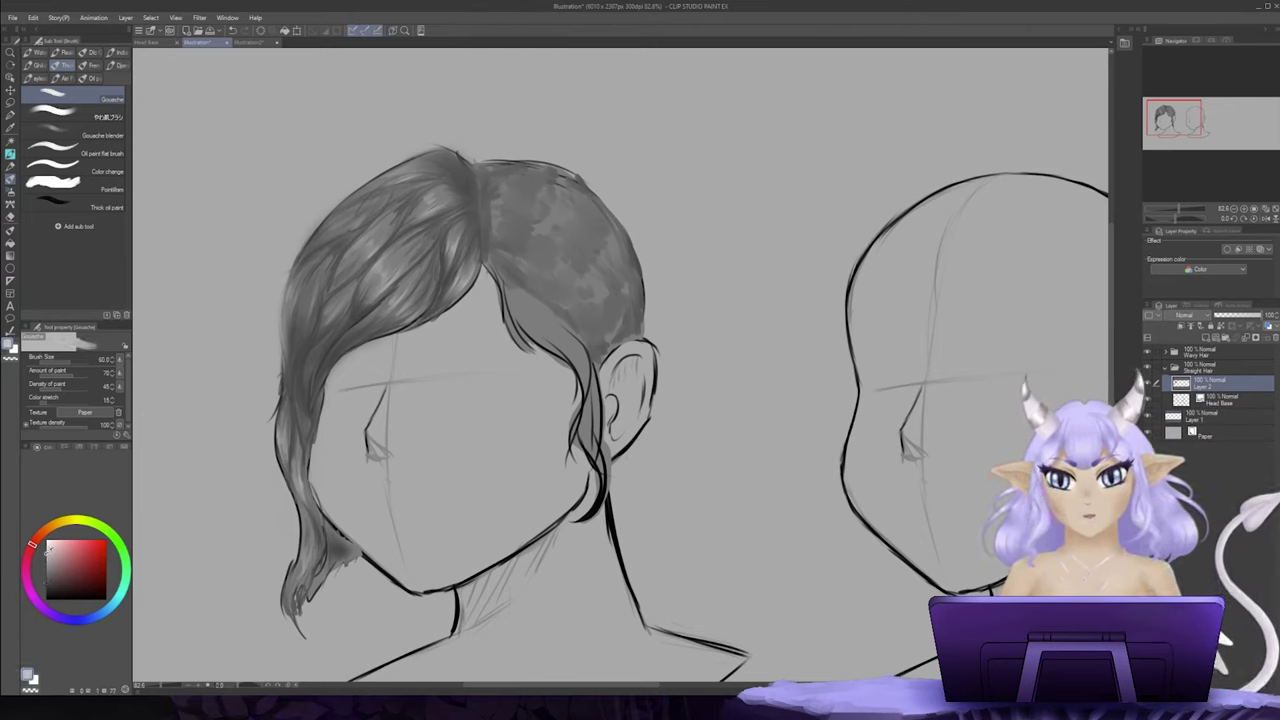
key(bracketleft)
key(bracketleft)
key(bracketleft)
key(bracketleft)
key(bracketleft)
key(bracketleft)
key(bracketleft)
key(bracketleft)
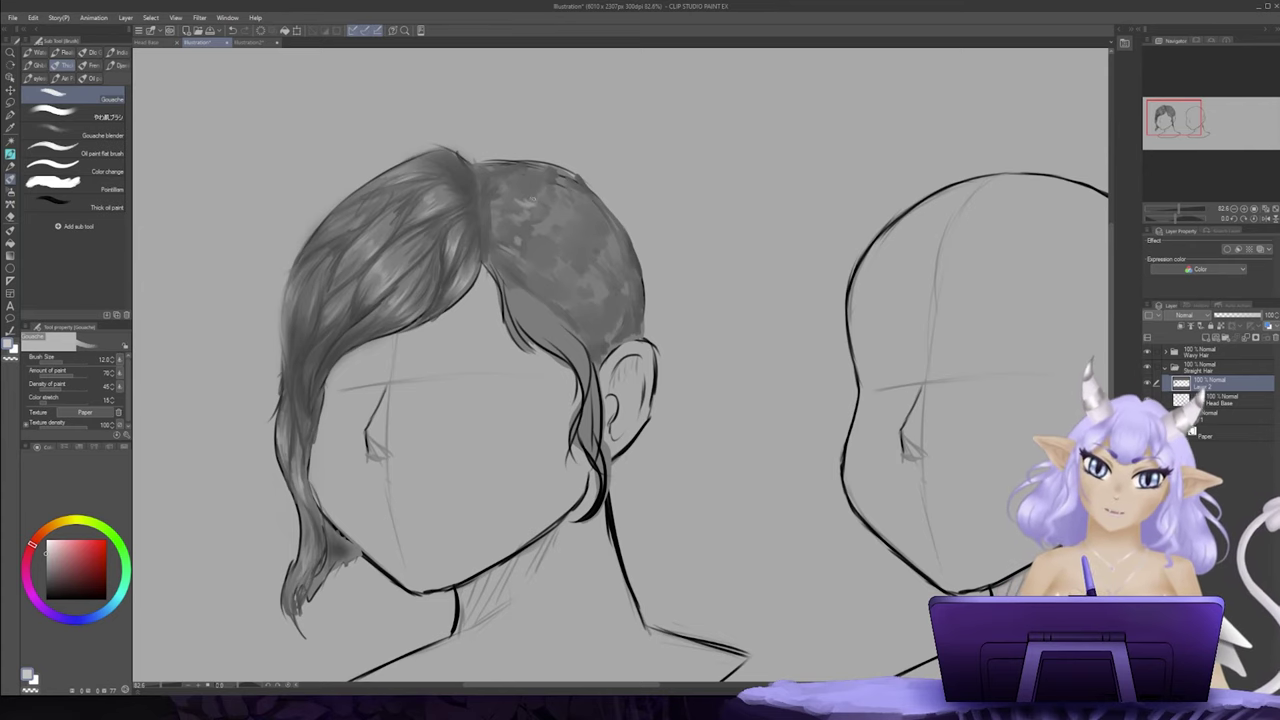
drag(533, 200, 540, 177)
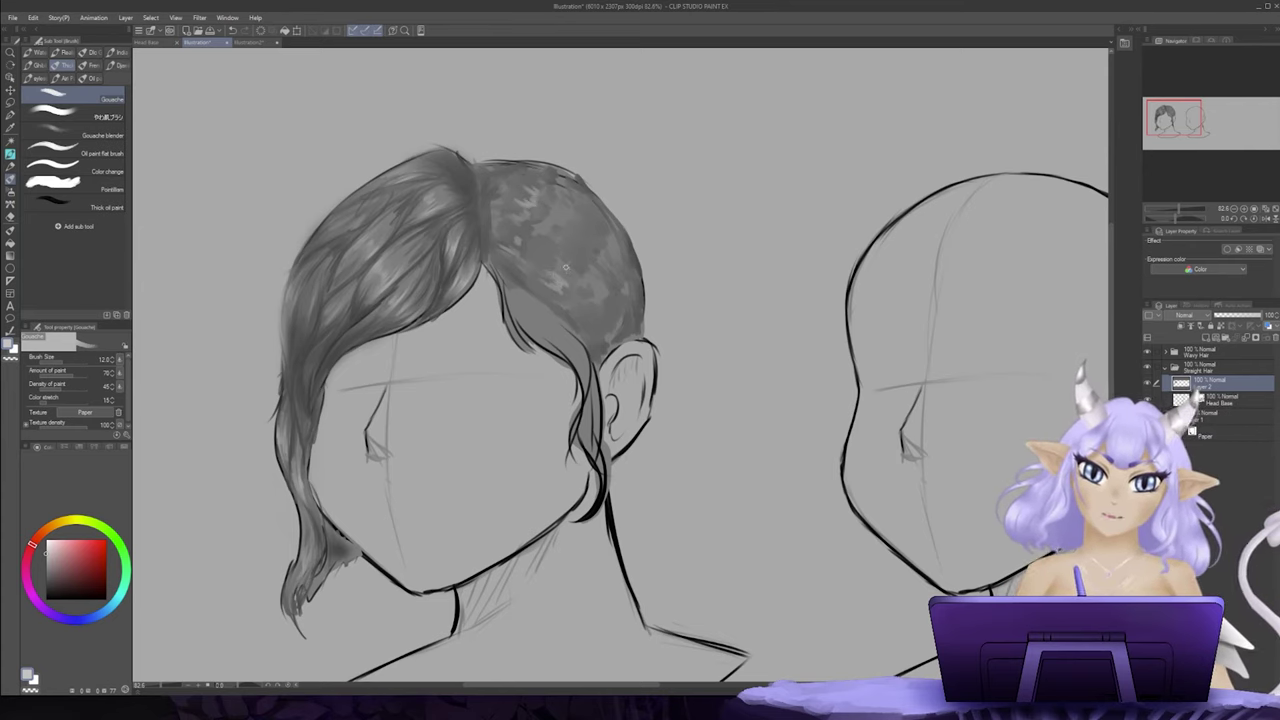
mouse_move(575, 229)
mouse_down()
mouse_move(586, 240)
mouse_move(606, 214)
mouse_up()
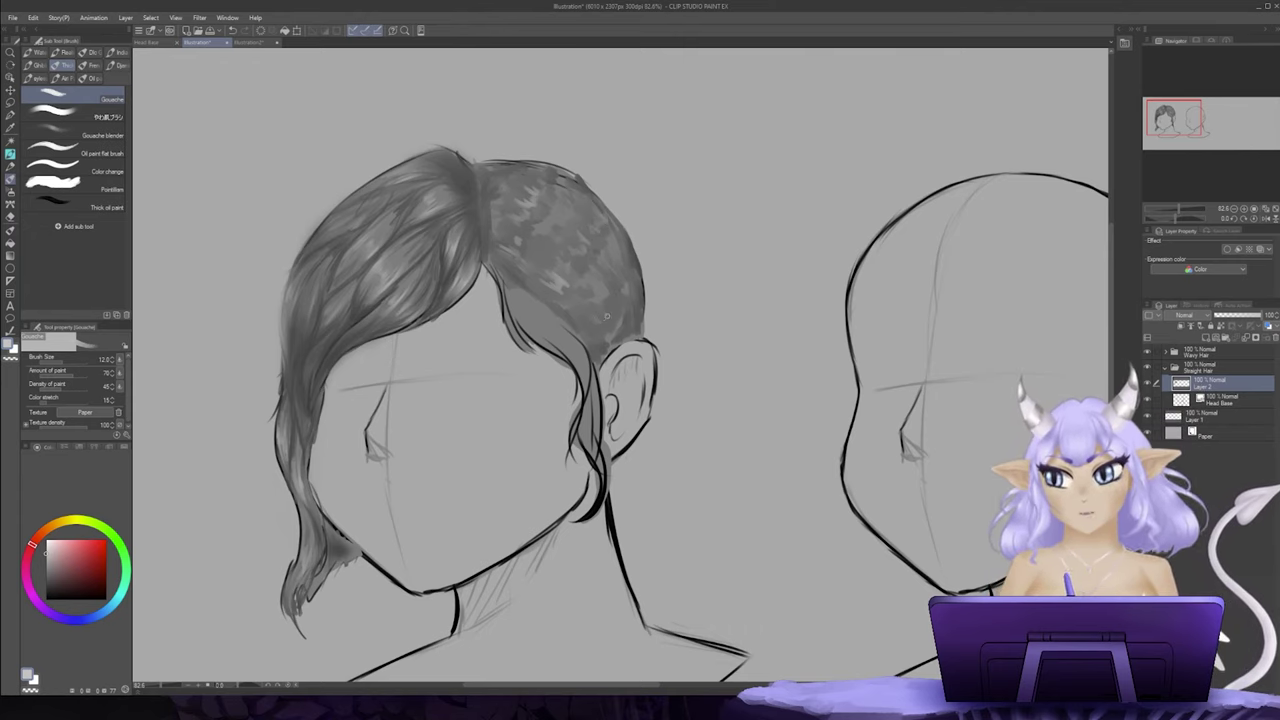
mouse_move(622, 256)
mouse_down()
mouse_move(629, 279)
mouse_move(638, 271)
mouse_up()
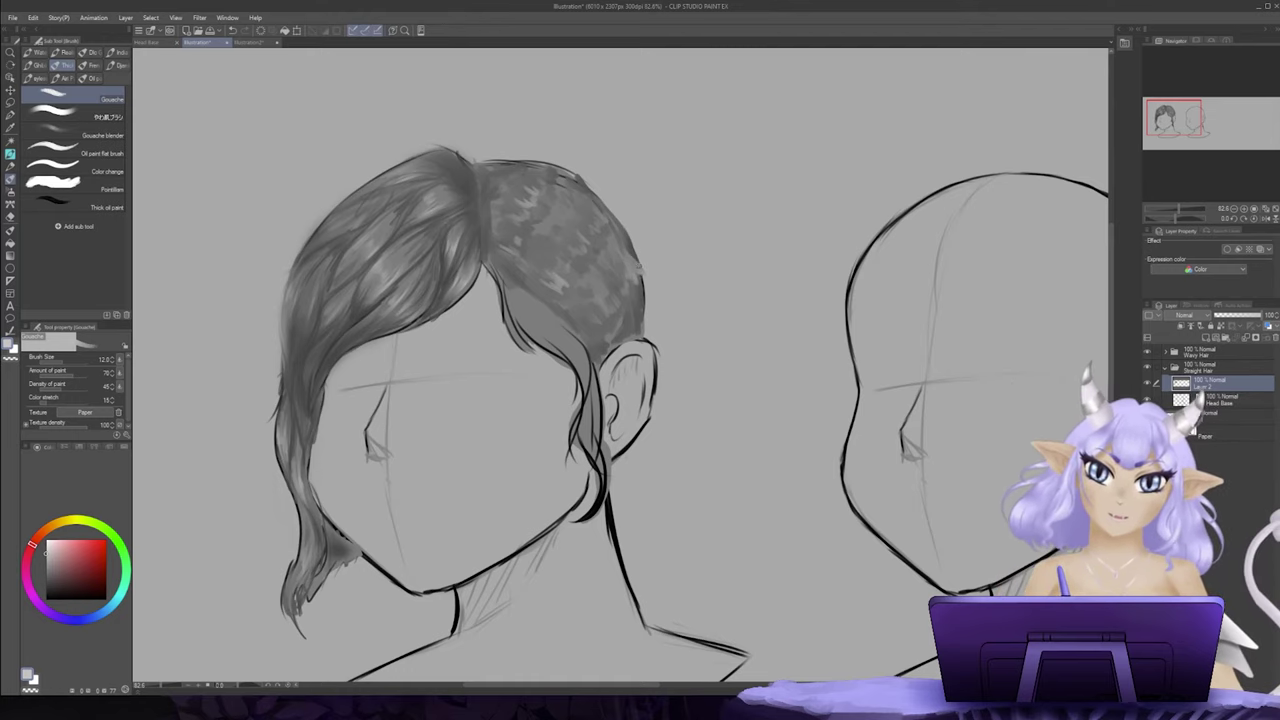
Step: Roughen the short hair's outer edge in sampled hair grey and add short darker grey strokes across the side with Gouache at size 12
key(alt)
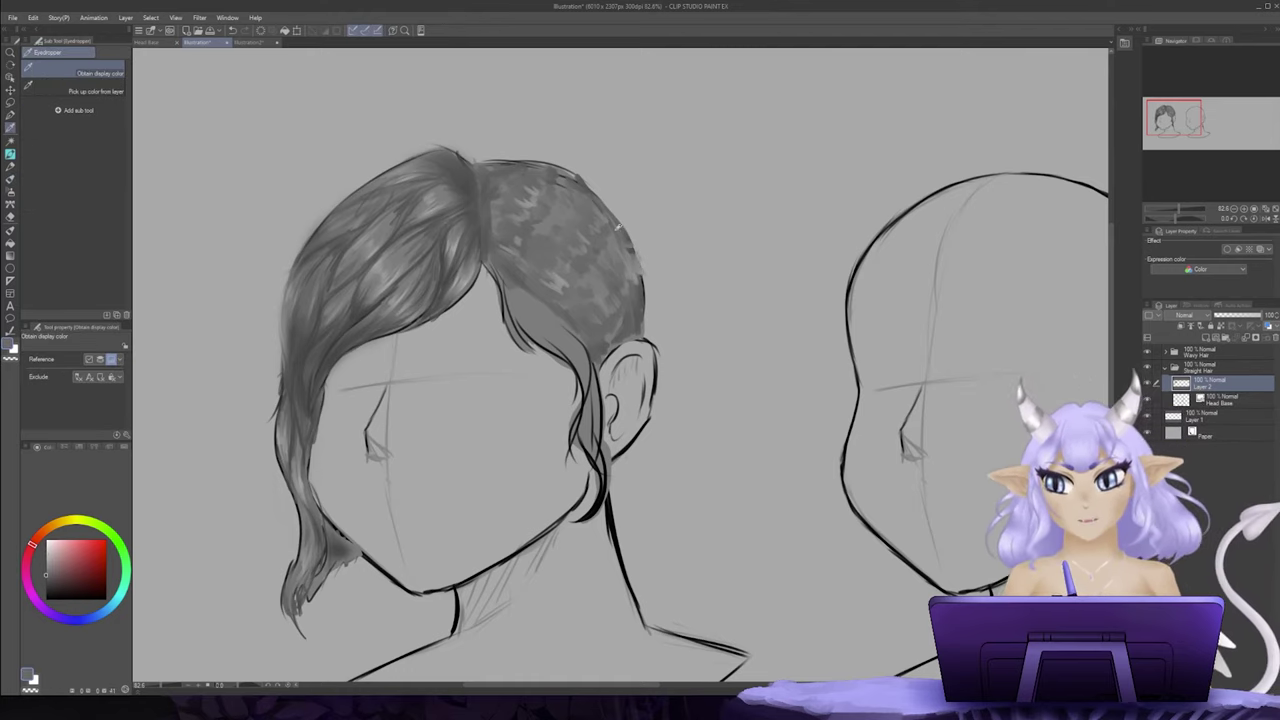
key(b)
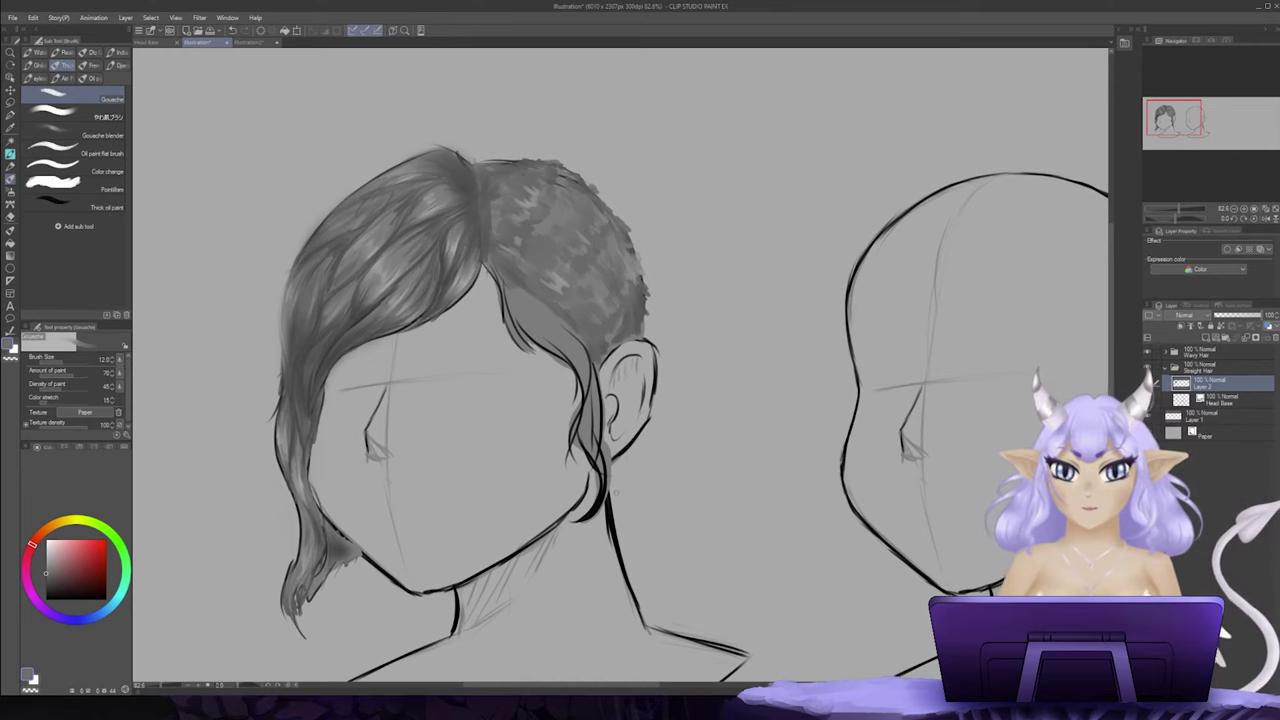
click(46, 583)
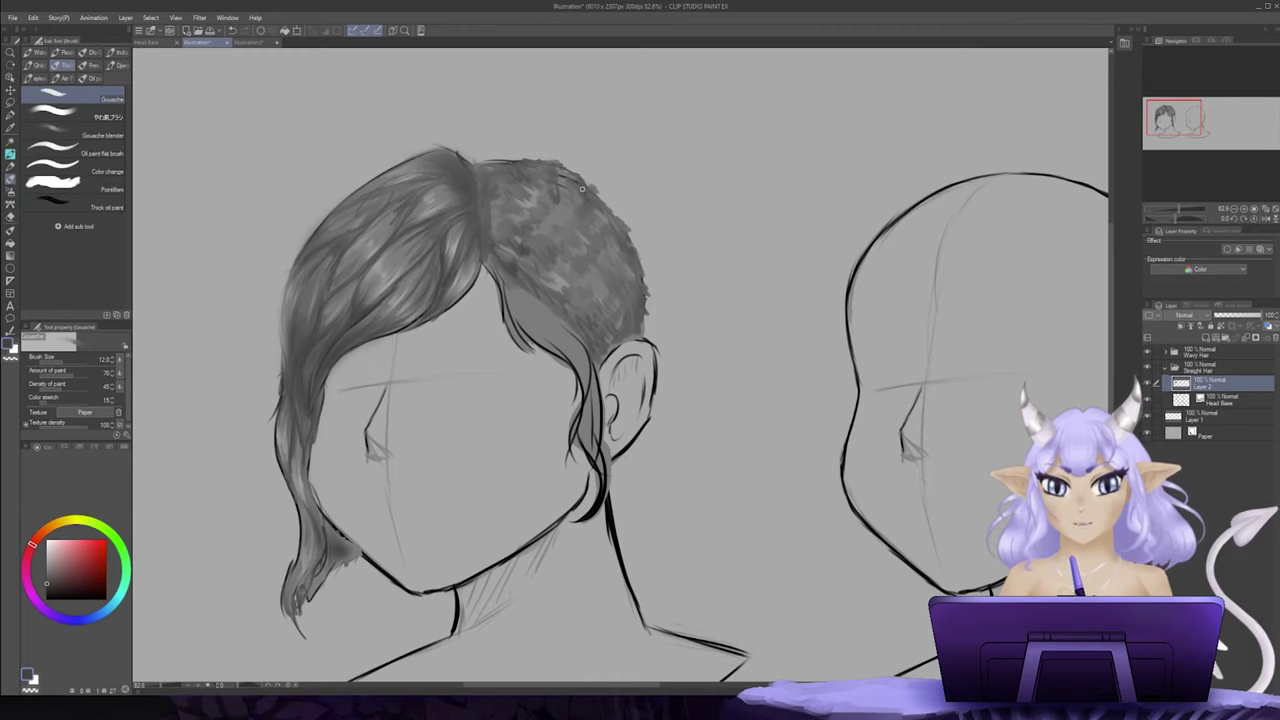
mouse_move(565, 179)
mouse_down()
mouse_move(583, 198)
mouse_move(549, 200)
mouse_up()
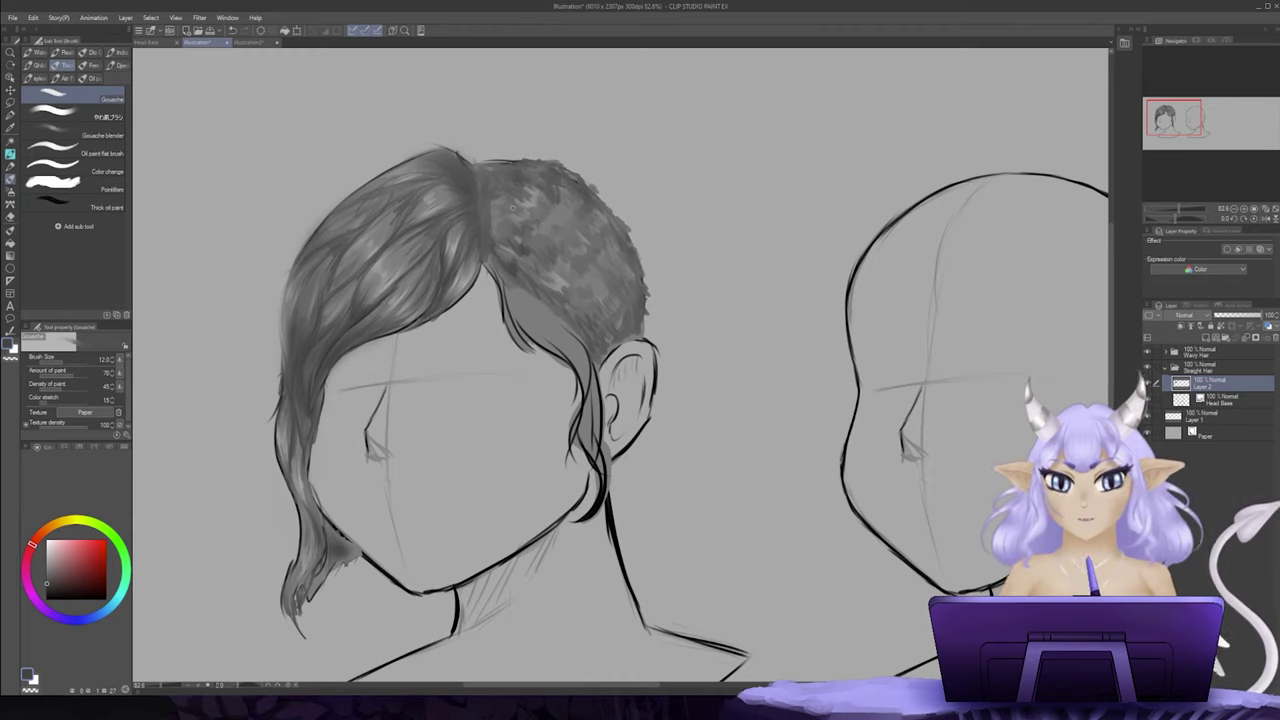
mouse_move(544, 207)
mouse_down()
mouse_move(554, 219)
mouse_move(563, 195)
mouse_up()
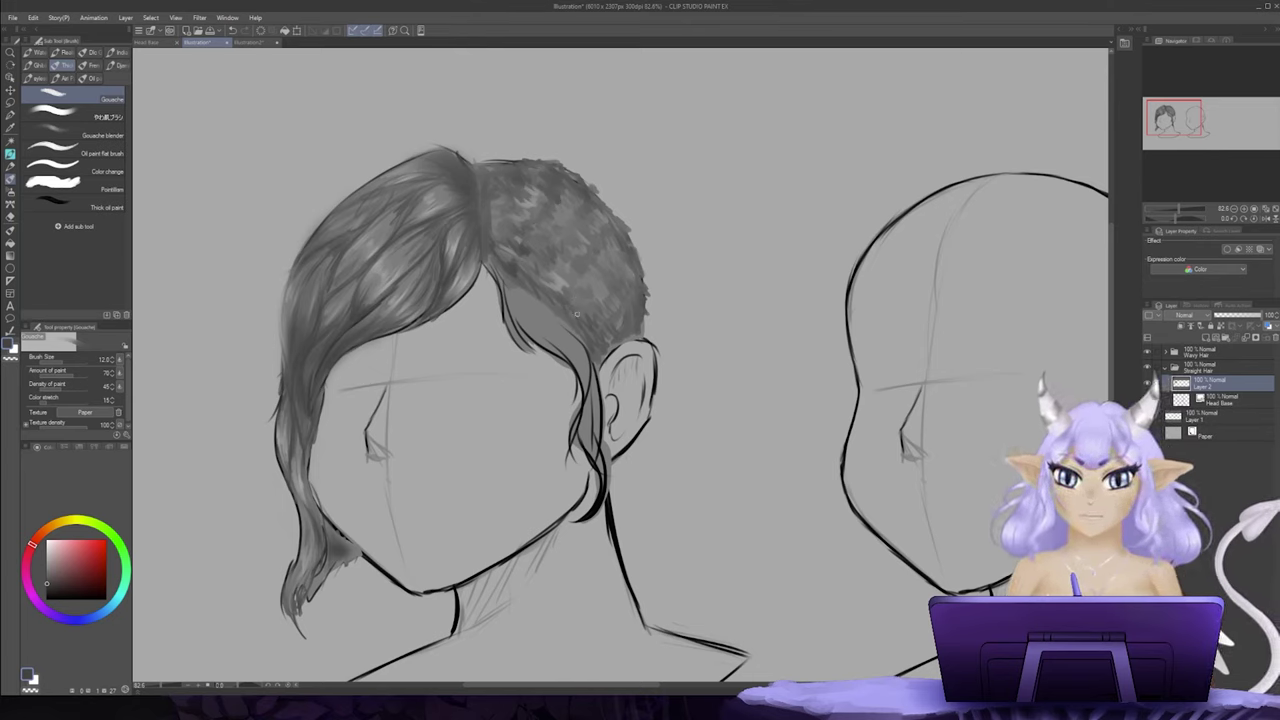
mouse_move(555, 301)
mouse_down()
mouse_move(605, 342)
mouse_move(618, 296)
mouse_move(632, 320)
mouse_move(616, 256)
mouse_move(632, 262)
mouse_move(595, 225)
mouse_move(609, 263)
mouse_up()
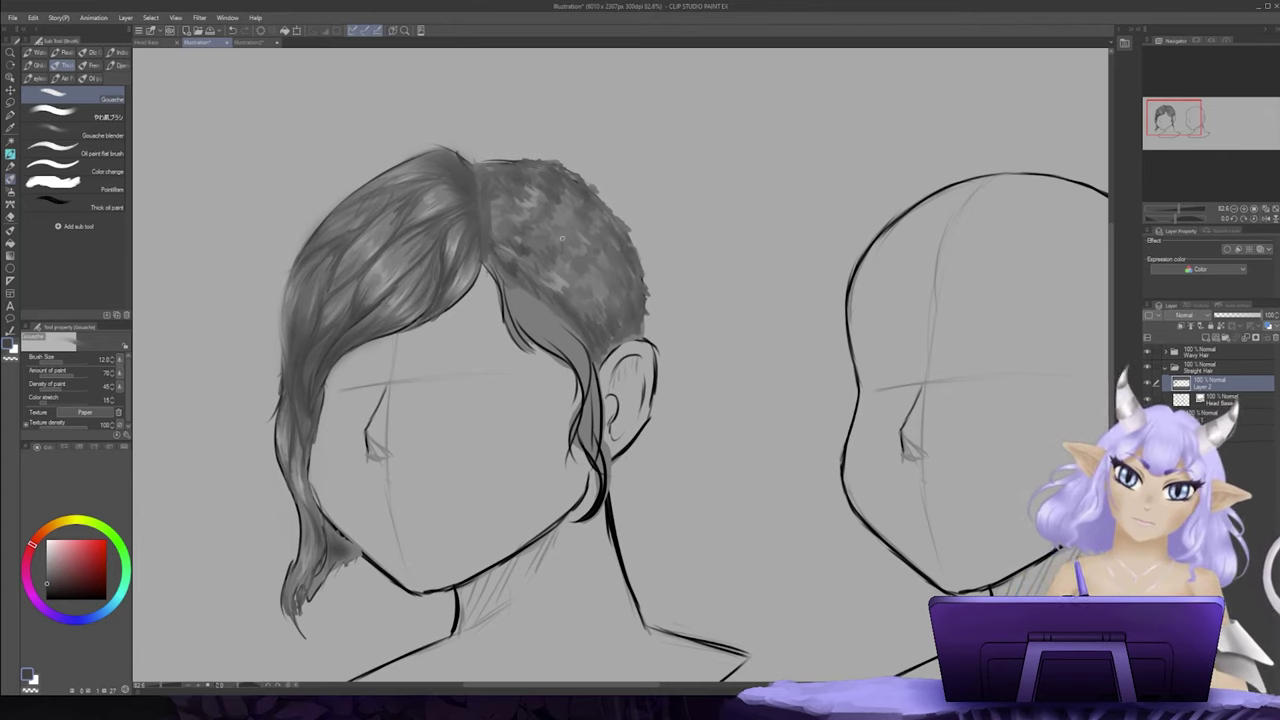
mouse_move(562, 223)
mouse_down()
mouse_move(577, 233)
mouse_move(577, 218)
mouse_up()
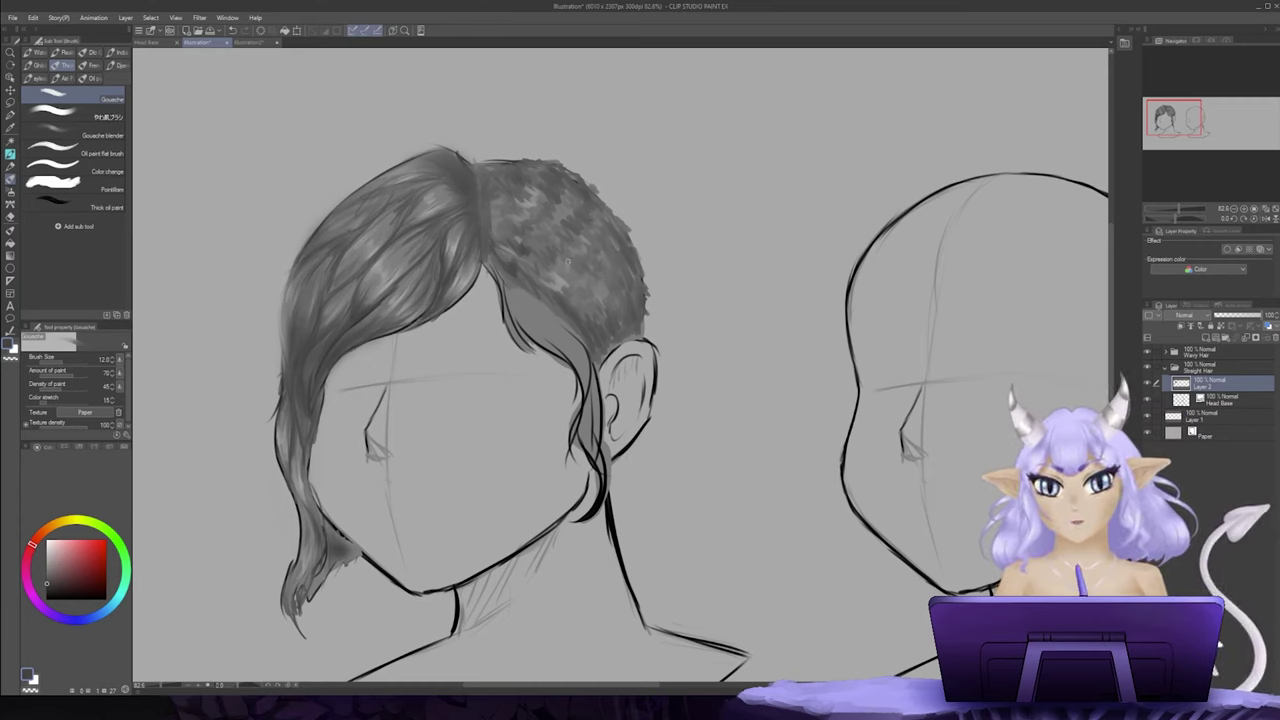
Step: Paint dark strokes along the face-framing lock from the parting down to the strand in front of the ear
mouse_move(519, 322)
mouse_down()
mouse_move(551, 331)
mouse_move(562, 358)
mouse_move(527, 334)
mouse_move(583, 394)
mouse_move(590, 336)
mouse_up()
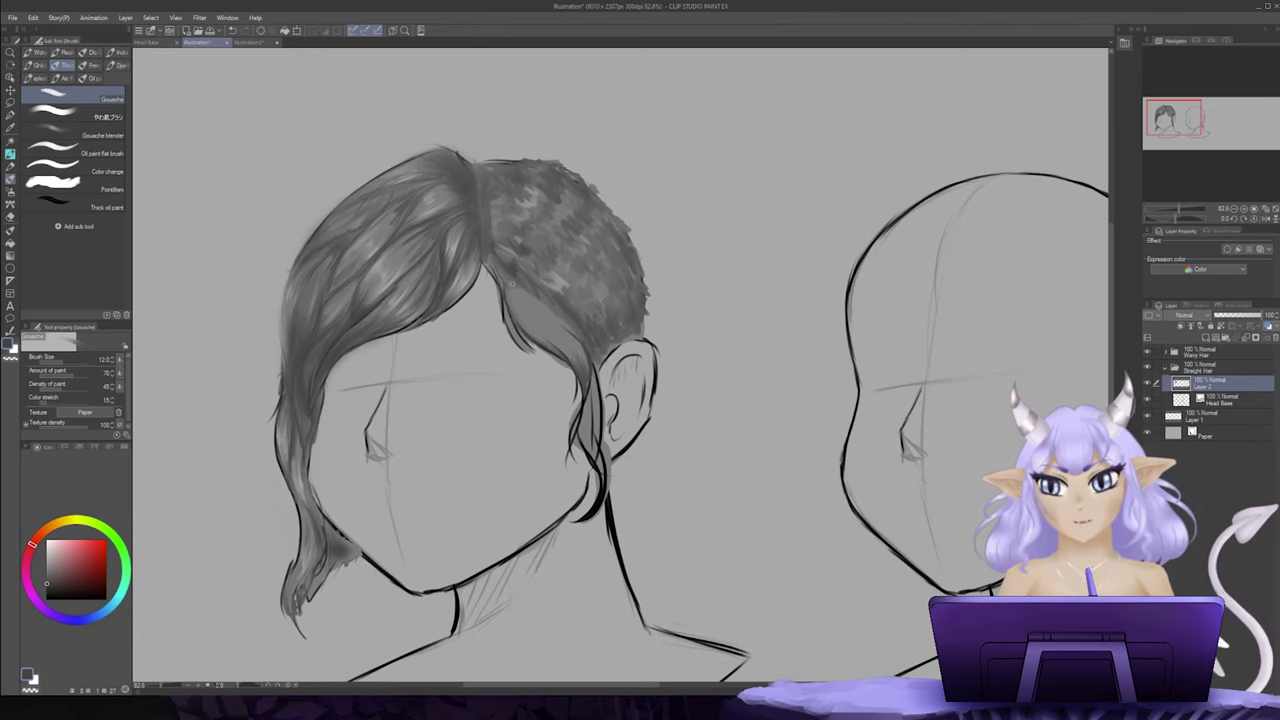
mouse_move(512, 284)
mouse_down()
mouse_move(520, 315)
mouse_move(506, 298)
mouse_up()
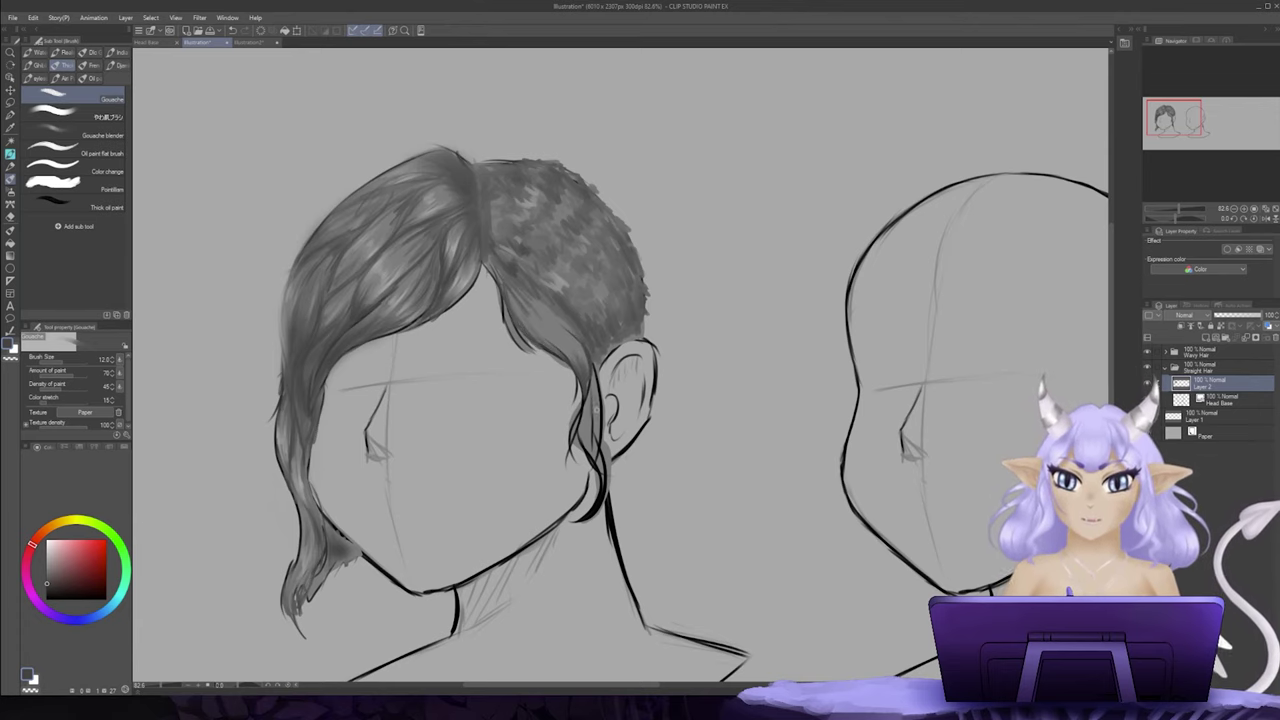
mouse_move(597, 409)
mouse_down()
mouse_move(583, 440)
mouse_move(599, 484)
mouse_up()
Step: Highlight the face-framing lock with a light grey sampled from the swept hair and darken its lower strand with a sampled dark grey
alt+click(398, 291)
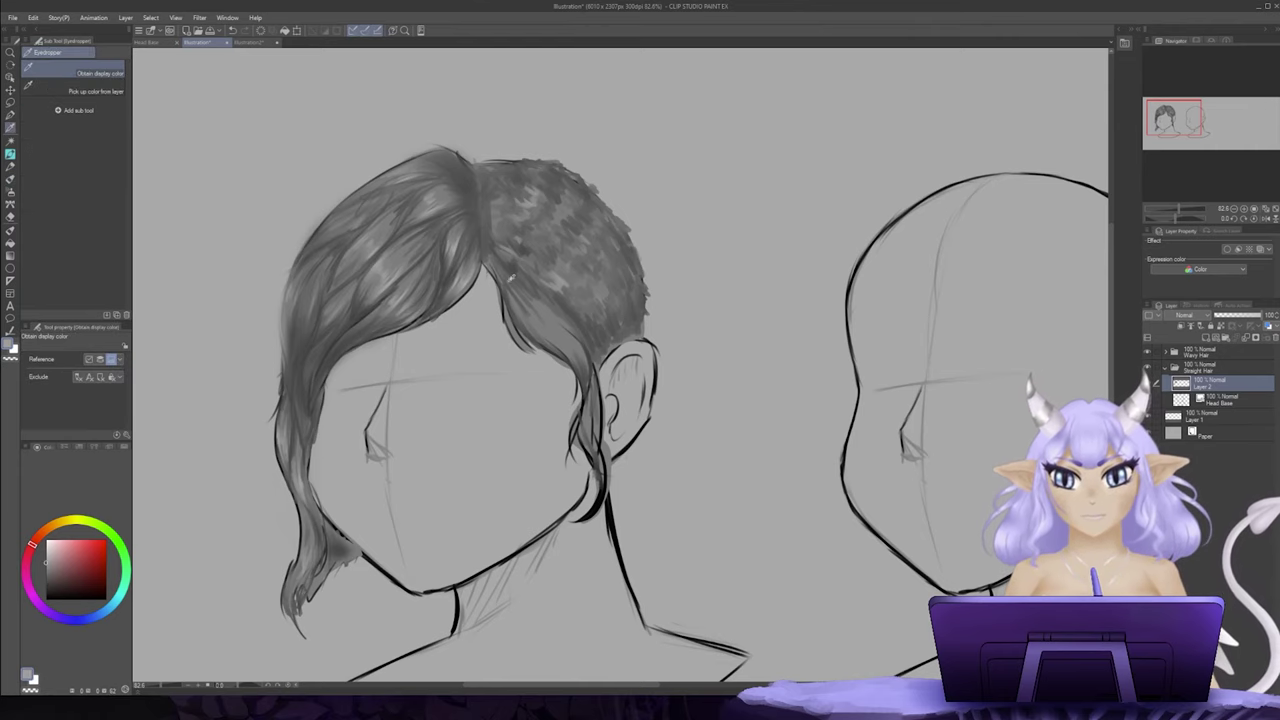
drag(550, 342, 580, 360)
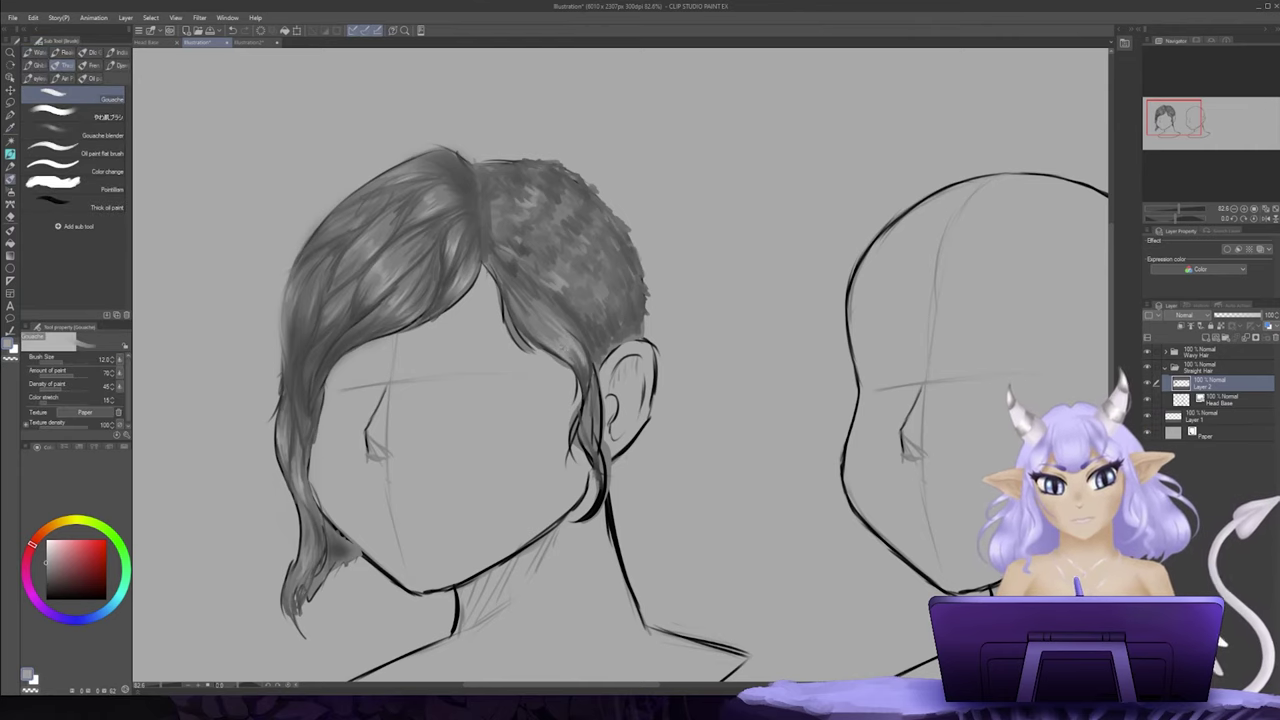
mouse_move(590, 422)
mouse_down()
mouse_move(594, 448)
mouse_move(587, 377)
mouse_up()
alt+click(447, 283)
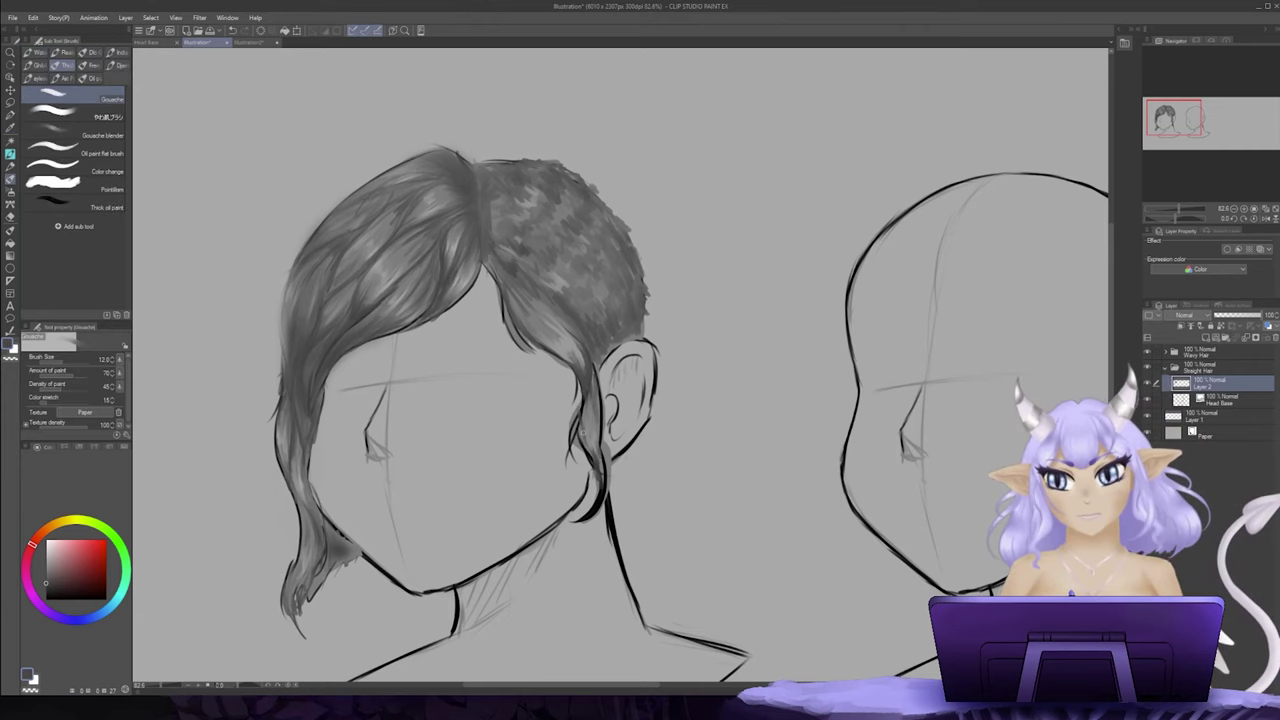
drag(600, 466, 605, 491)
drag(595, 430, 603, 476)
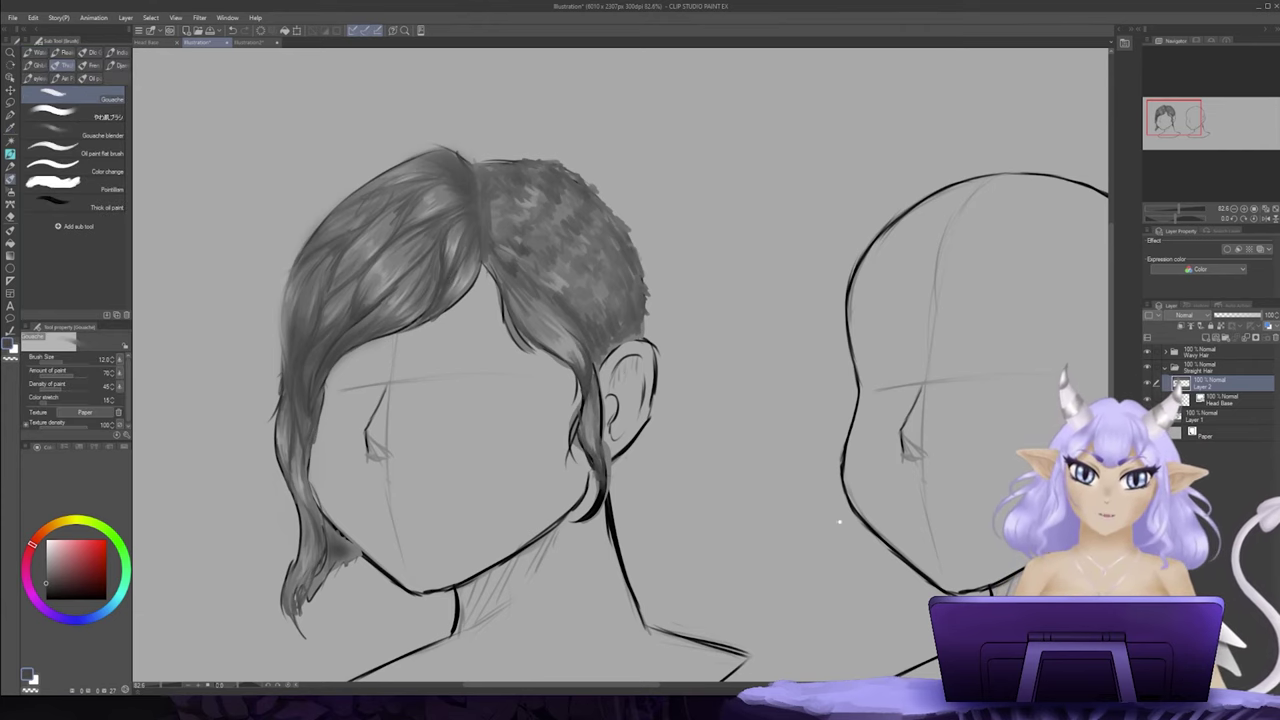
Step: Add a clipped Multiply layer above the hair painting and prepare a dark grey with the Soft airbrush
drag(820, 470, 774, 437)
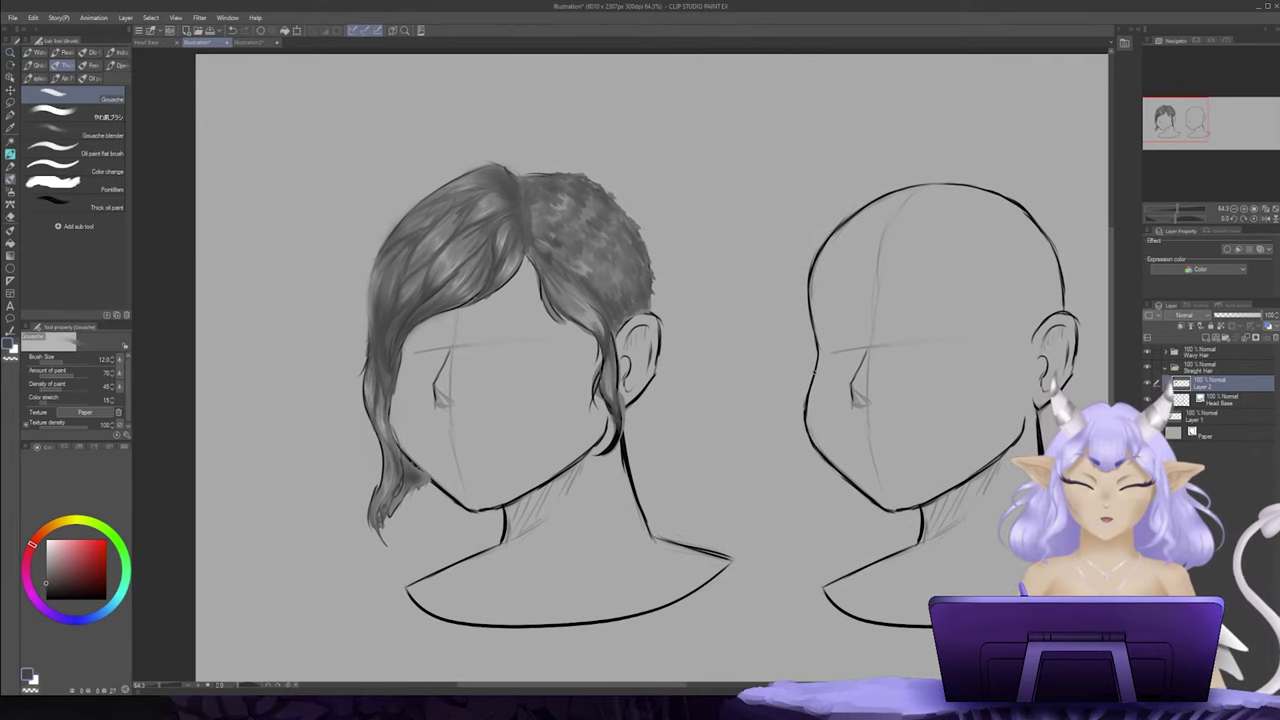
drag(648, 428, 660, 480)
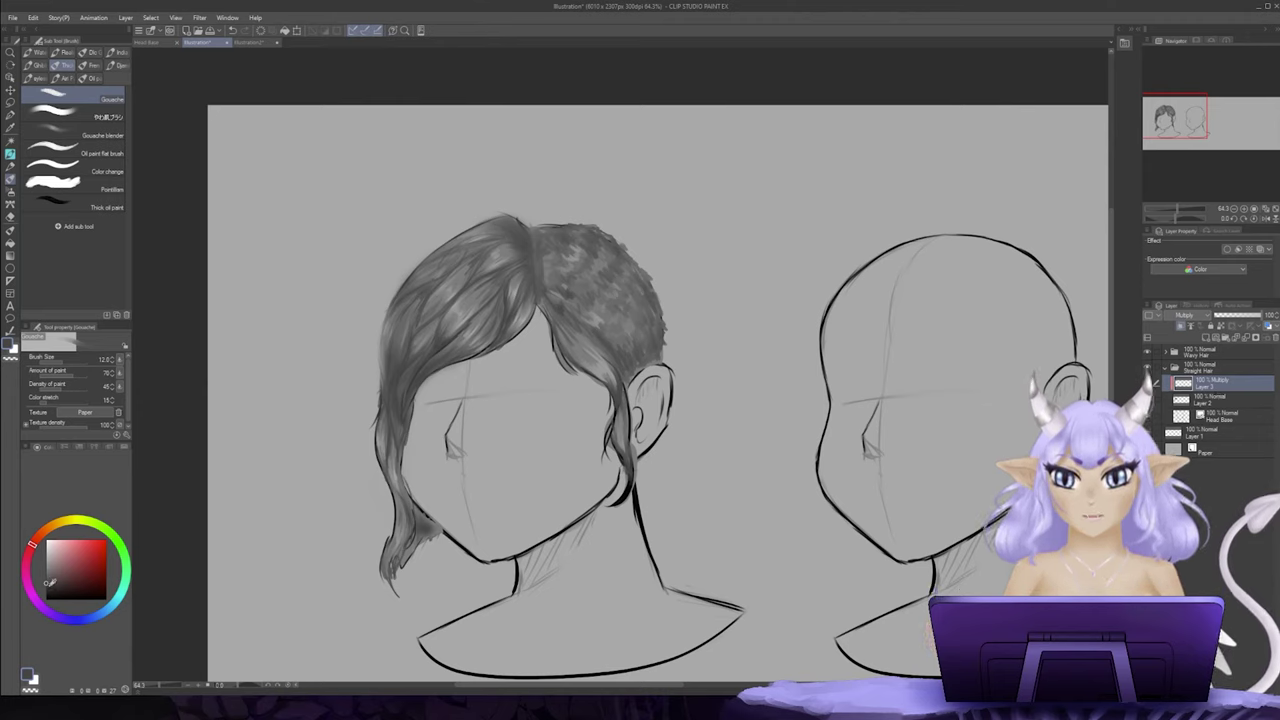
drag(50, 582, 45, 585)
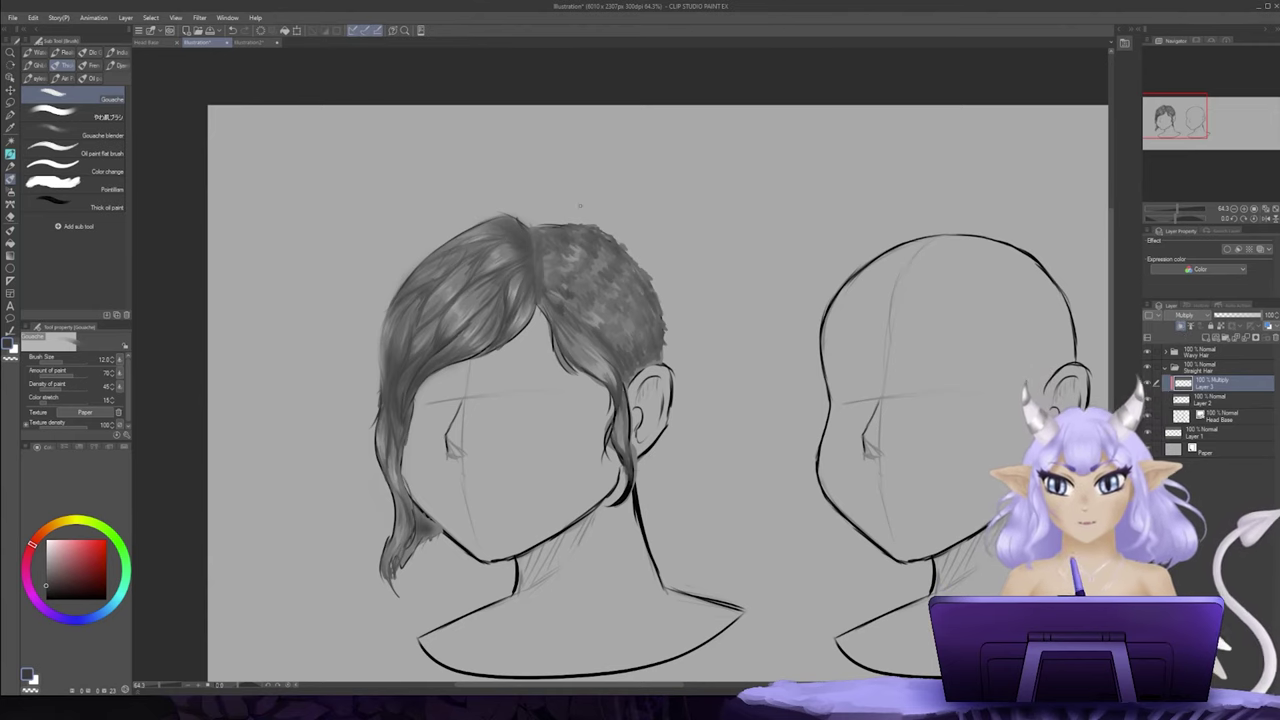
key(b)
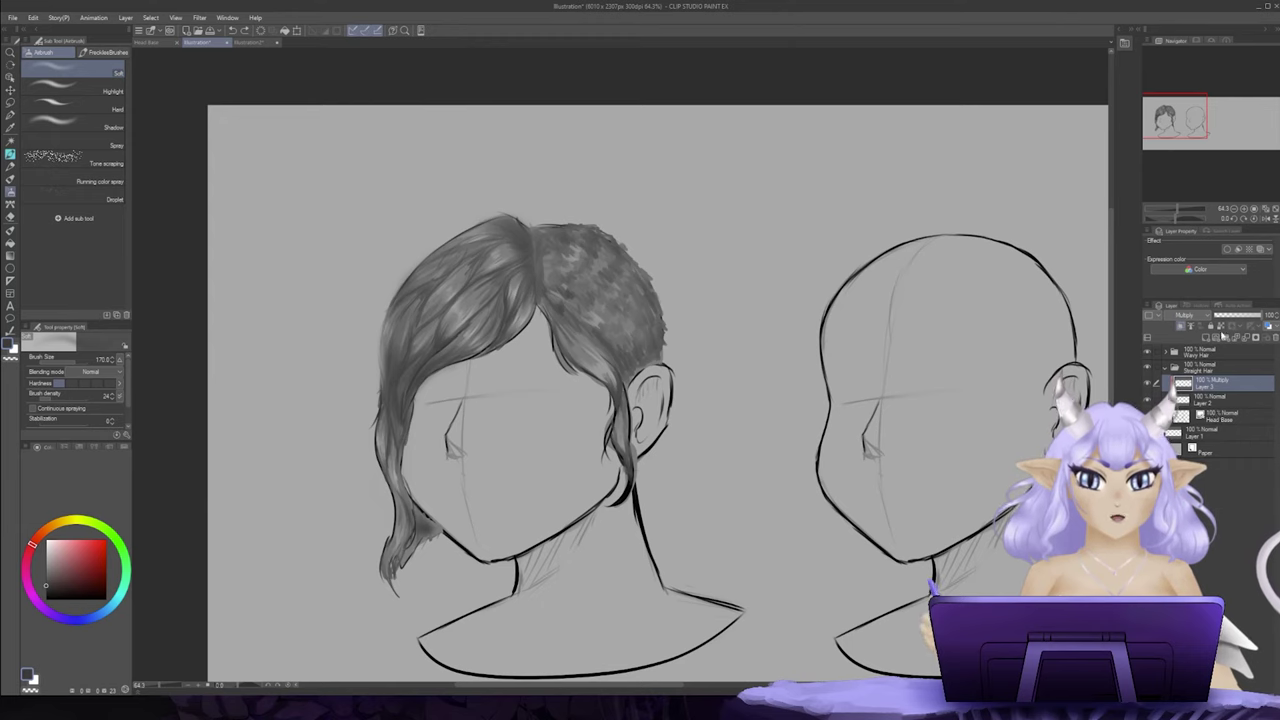
Step: Sketch a sun and an arrow aimed at the head on a new layer with the size 17 pen to mark the light direction
click(1206, 338)
key(p)
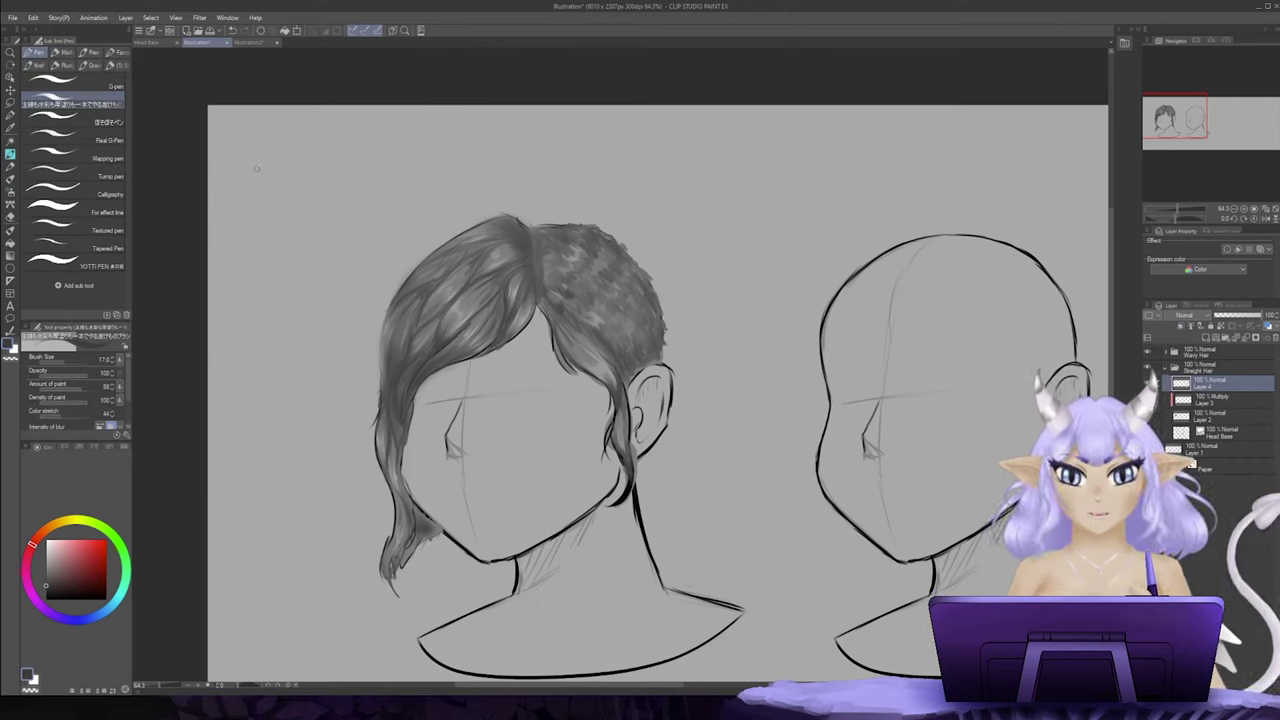
drag(250, 162, 324, 238)
mouse_move(314, 188)
mouse_down()
mouse_move(322, 244)
mouse_move(272, 214)
mouse_up()
drag(270, 212, 330, 242)
drag(318, 194, 330, 232)
drag(231, 131, 243, 112)
drag(238, 126, 250, 150)
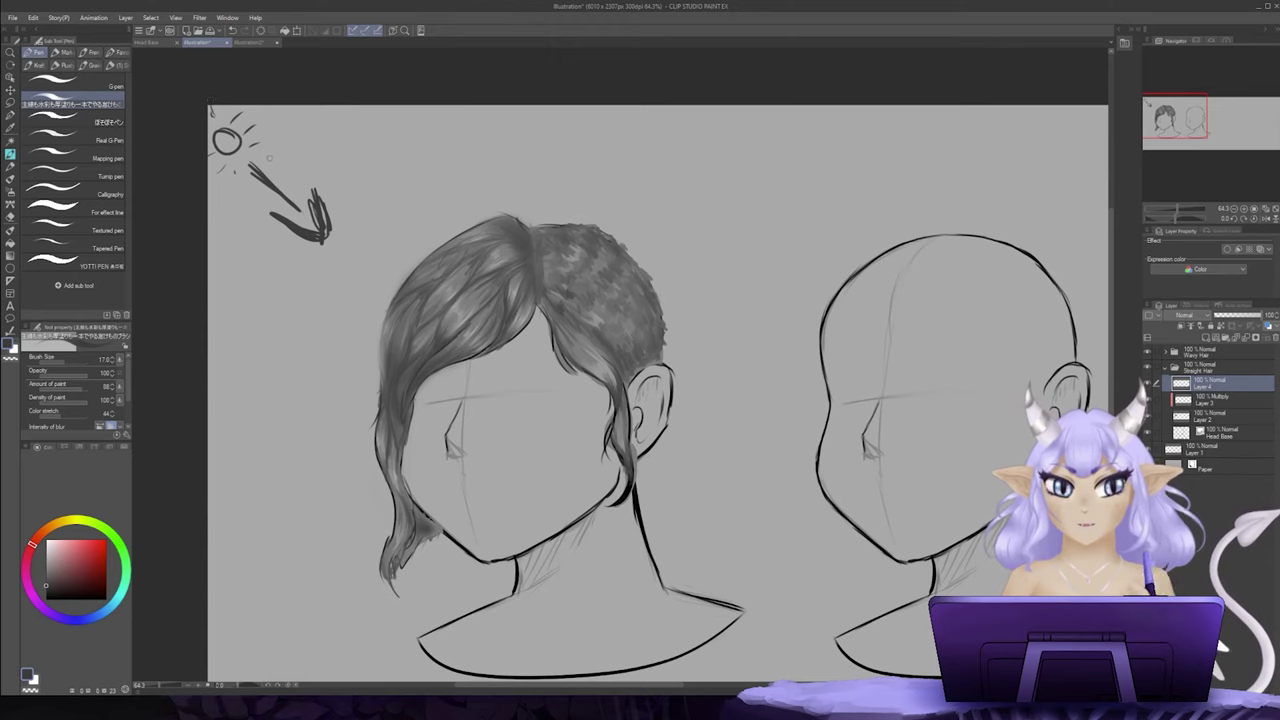
Step: Shade the short side and the underside of the swept hair on the Multiply layer with the Soft airbrush at sizes 170 and 80
click(1221, 397)
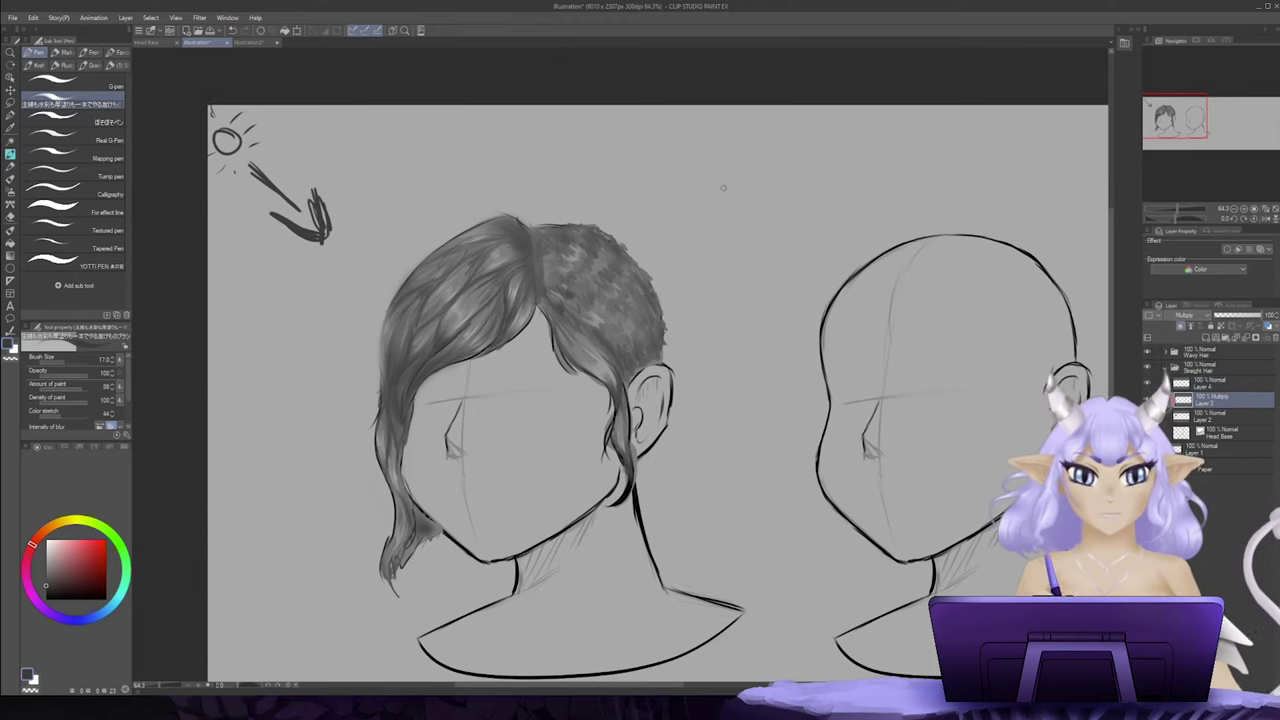
key(b)
key(b)
mouse_move(584, 255)
mouse_down()
mouse_move(620, 233)
mouse_move(655, 262)
mouse_move(621, 230)
mouse_move(661, 360)
mouse_move(648, 264)
mouse_move(644, 378)
mouse_move(616, 327)
mouse_move(591, 322)
mouse_move(626, 350)
mouse_move(580, 300)
mouse_move(641, 378)
mouse_move(601, 232)
mouse_move(549, 213)
mouse_move(589, 237)
mouse_move(551, 243)
mouse_move(552, 268)
mouse_move(573, 299)
mouse_move(577, 278)
mouse_move(643, 316)
mouse_move(641, 250)
mouse_move(591, 206)
mouse_move(633, 296)
mouse_move(565, 313)
mouse_up()
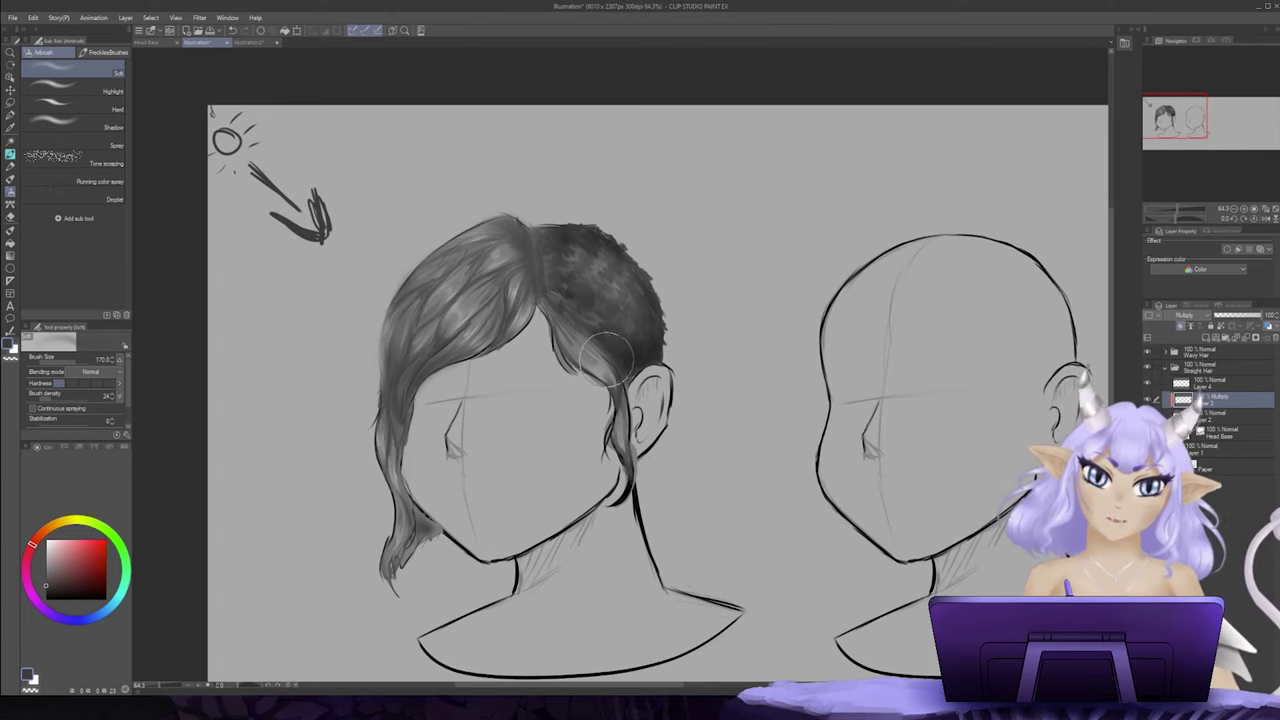
key([)
key([)
key([)
key([)
mouse_move(604, 358)
mouse_down()
mouse_move(595, 371)
mouse_move(610, 375)
mouse_move(618, 427)
mouse_move(604, 356)
mouse_move(546, 300)
mouse_up()
mouse_move(520, 250)
mouse_down()
mouse_move(550, 239)
mouse_move(527, 222)
mouse_move(485, 254)
mouse_move(516, 255)
mouse_move(474, 273)
mouse_move(475, 247)
mouse_move(499, 240)
mouse_move(520, 263)
mouse_move(494, 350)
mouse_move(511, 337)
mouse_move(456, 349)
mouse_move(431, 368)
mouse_up()
mouse_move(514, 299)
mouse_down()
mouse_move(475, 346)
mouse_move(444, 360)
mouse_move(477, 328)
mouse_move(416, 364)
mouse_move(401, 398)
mouse_move(413, 536)
mouse_move(395, 575)
mouse_move(432, 540)
mouse_up()
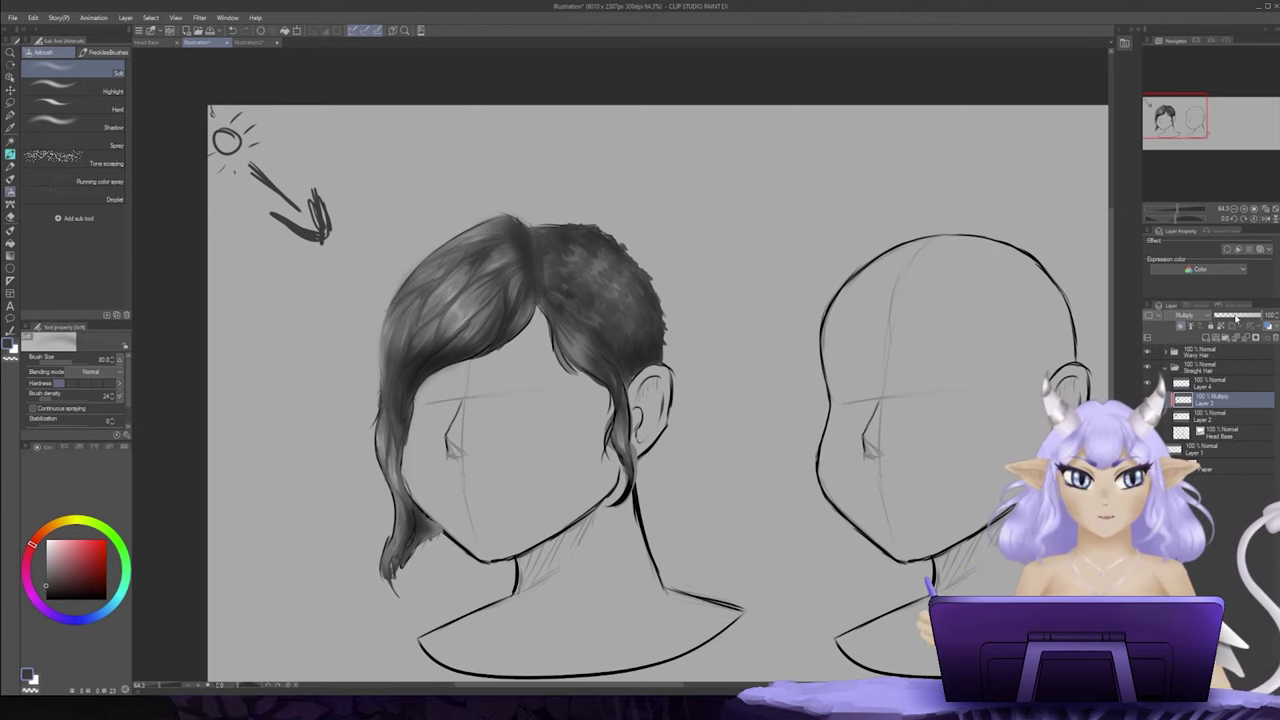
Step: Lower the Multiply layer's opacity to 57% and set a new clipped layer above it to Add (Glow) blending
click(1240, 317)
drag(1245, 320, 1244, 324)
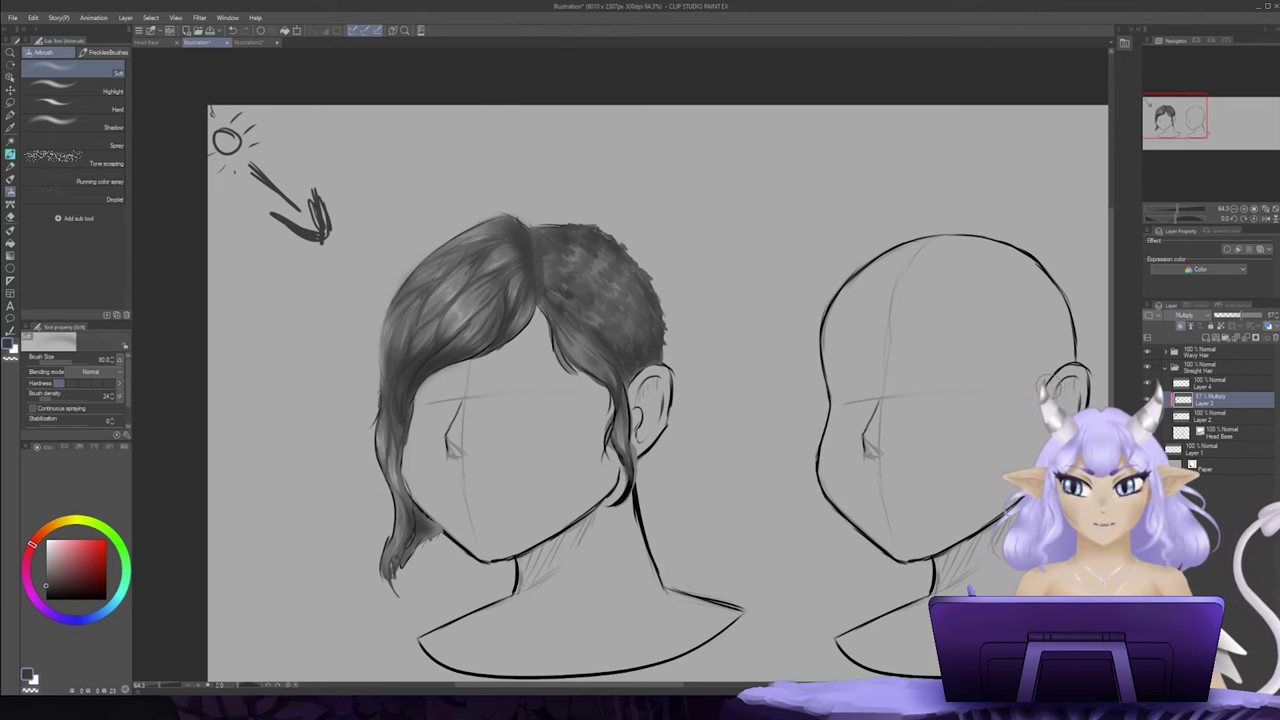
click(1190, 315)
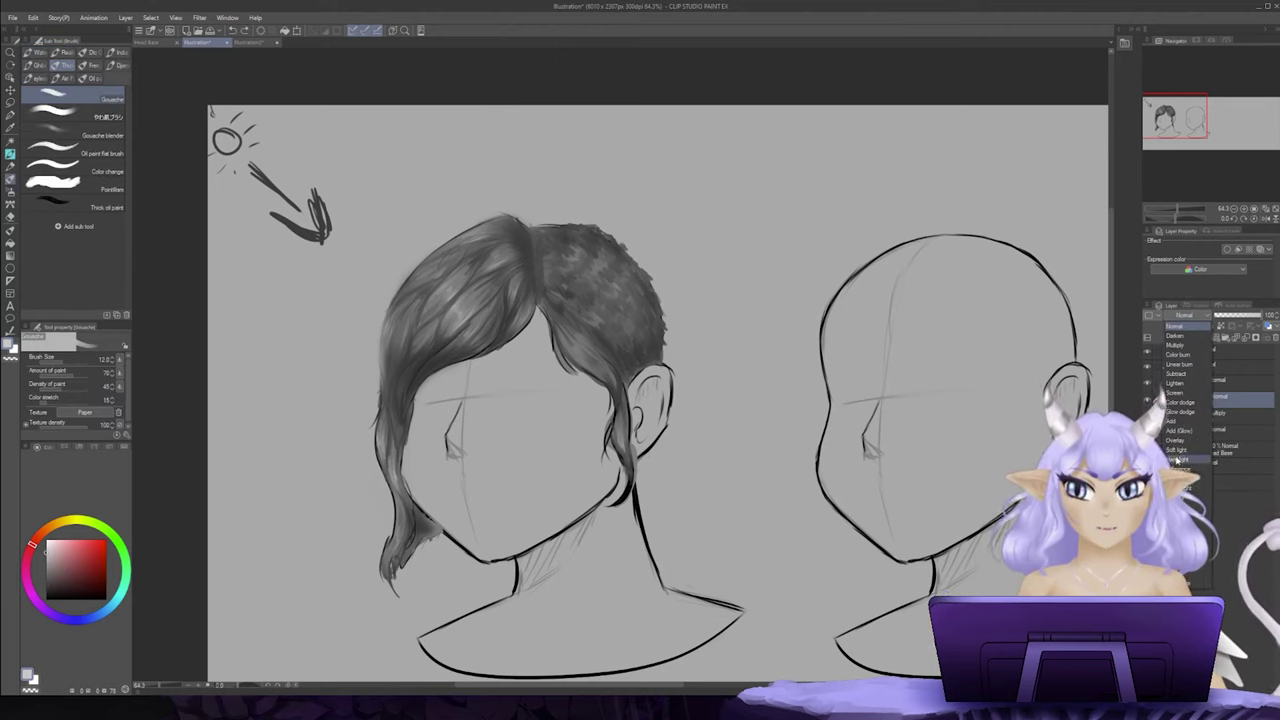
click(1177, 431)
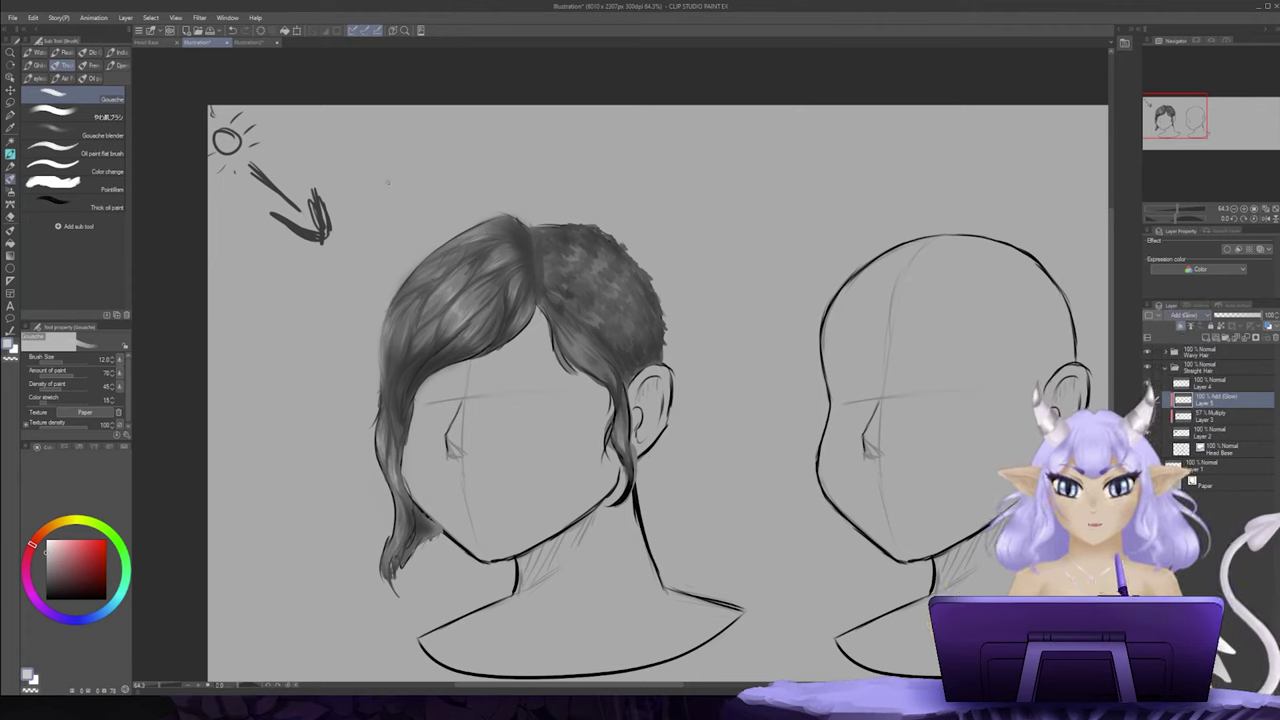
Step: Airbrush soft highlights on the swept hair's lit side and front locks with the Soft airbrush at size 80, and lower the Add (Glow) layer to 47% opacity
key(b)
drag(446, 256, 416, 290)
mouse_move(459, 253)
mouse_down()
mouse_move(434, 275)
mouse_move(449, 283)
mouse_move(404, 314)
mouse_up()
mouse_move(446, 270)
mouse_down()
mouse_move(413, 320)
mouse_move(450, 307)
mouse_move(482, 259)
mouse_move(499, 281)
mouse_move(486, 230)
mouse_move(404, 309)
mouse_move(379, 408)
mouse_move(383, 357)
mouse_move(380, 427)
mouse_move(373, 405)
mouse_move(393, 512)
mouse_up()
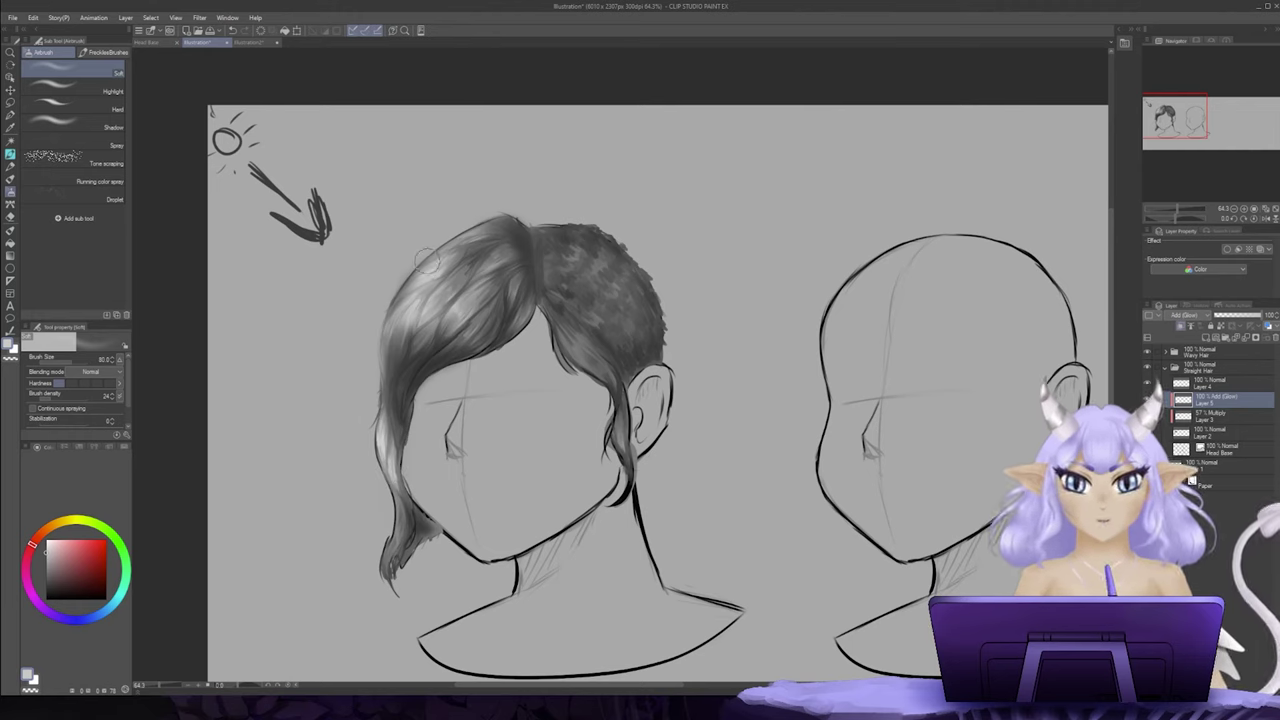
mouse_move(574, 357)
mouse_down()
mouse_move(579, 374)
mouse_move(560, 352)
mouse_up()
drag(607, 426, 614, 460)
mouse_move(462, 272)
mouse_down()
mouse_move(453, 240)
mouse_move(433, 276)
mouse_move(459, 304)
mouse_move(392, 354)
mouse_move(384, 440)
mouse_up()
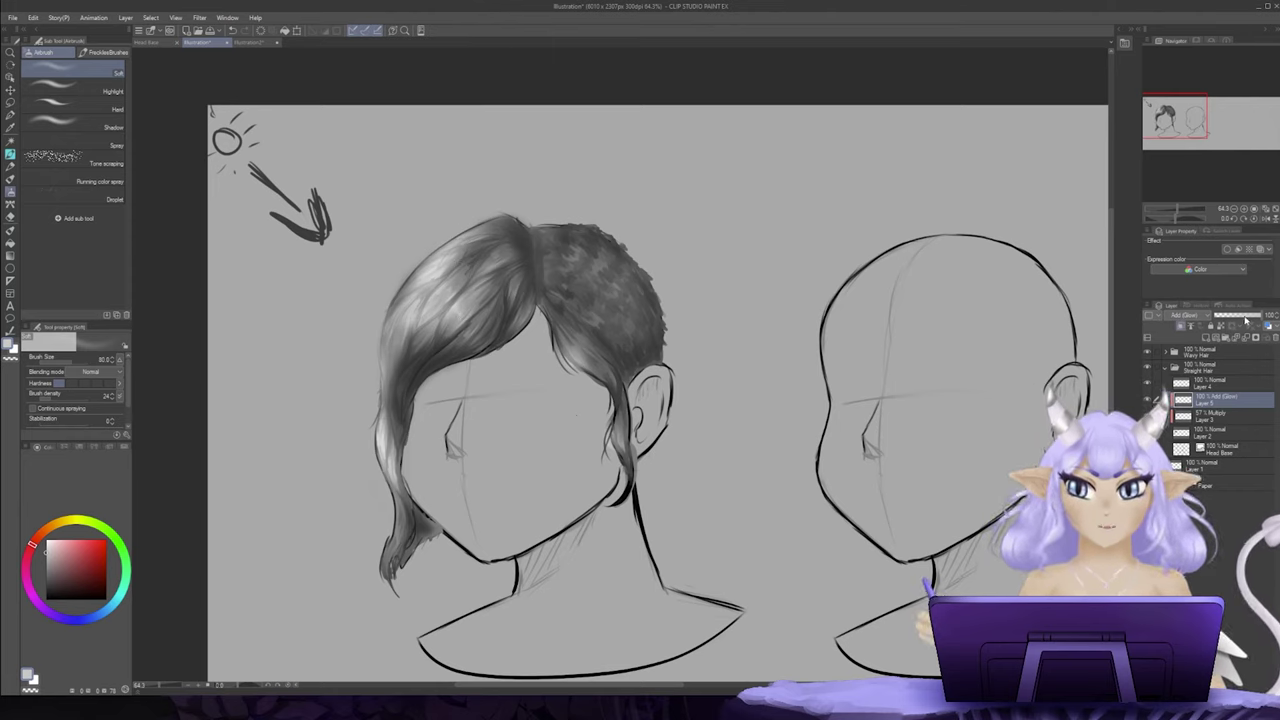
drag(1250, 318, 1231, 317)
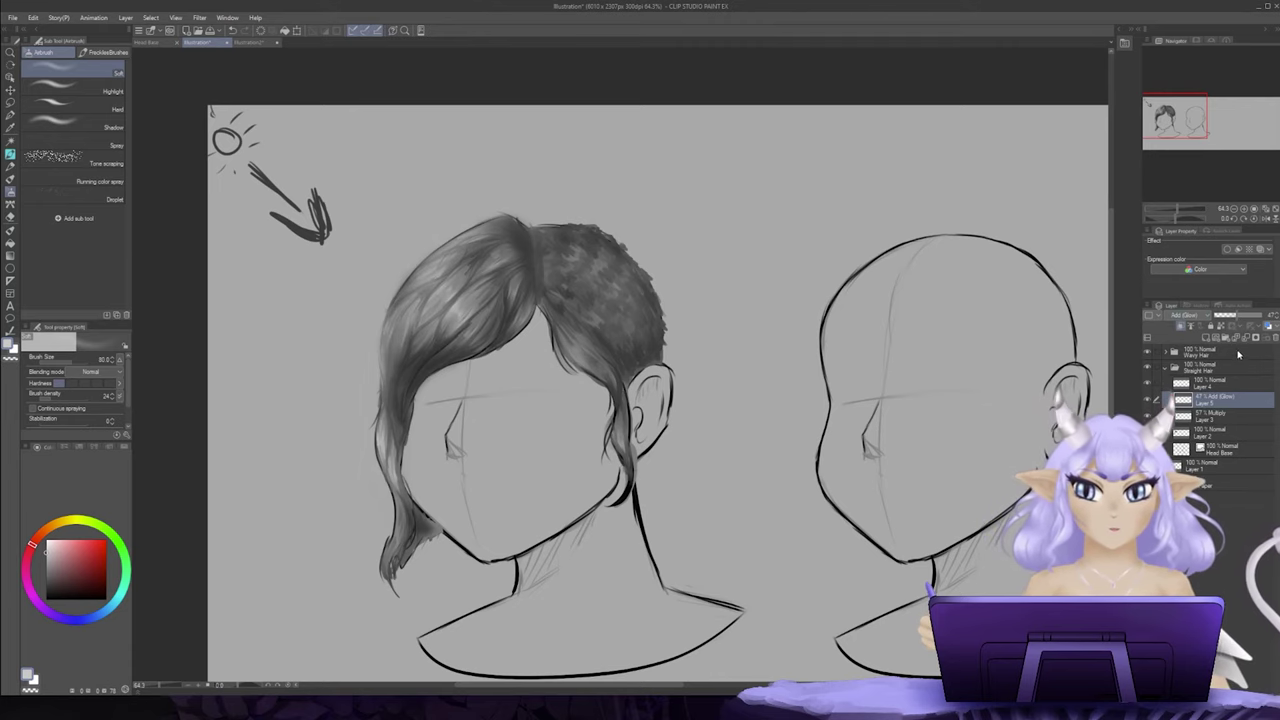
Step: Add a new layer above the hair shading, and merge the Multiply and Add (Glow) layers down into the straight hair painting
click(1208, 339)
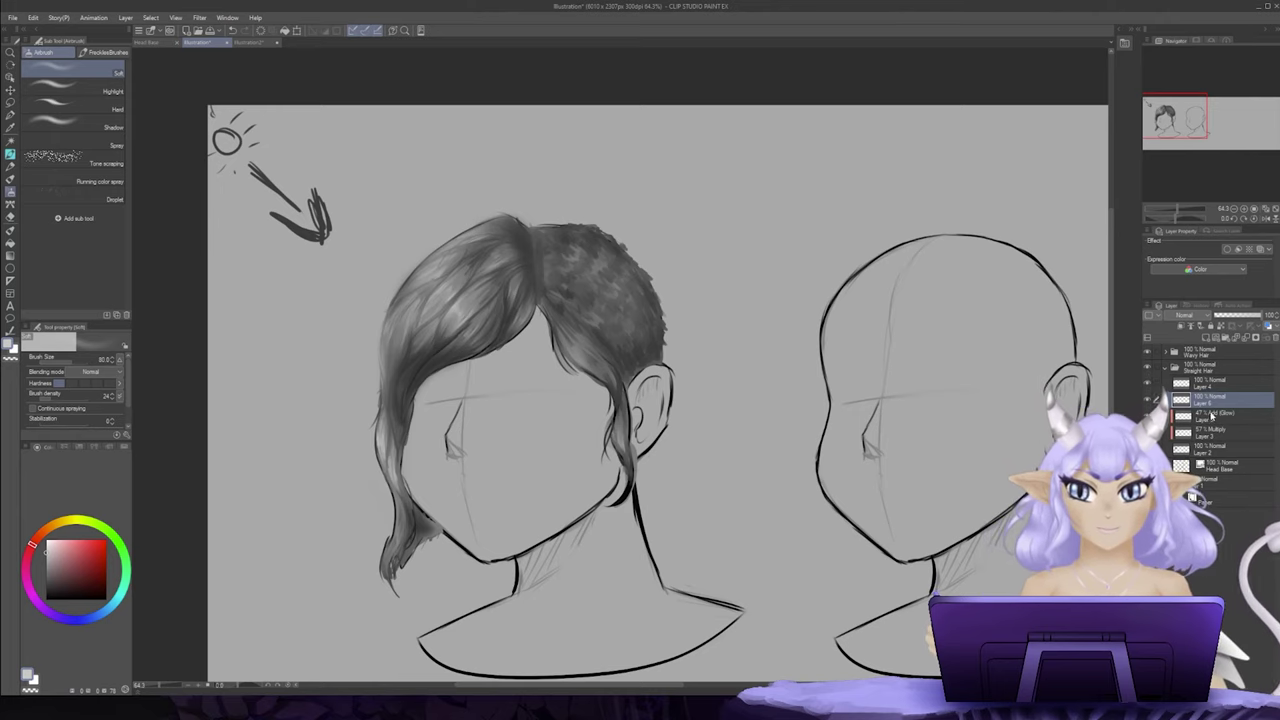
click(1225, 413)
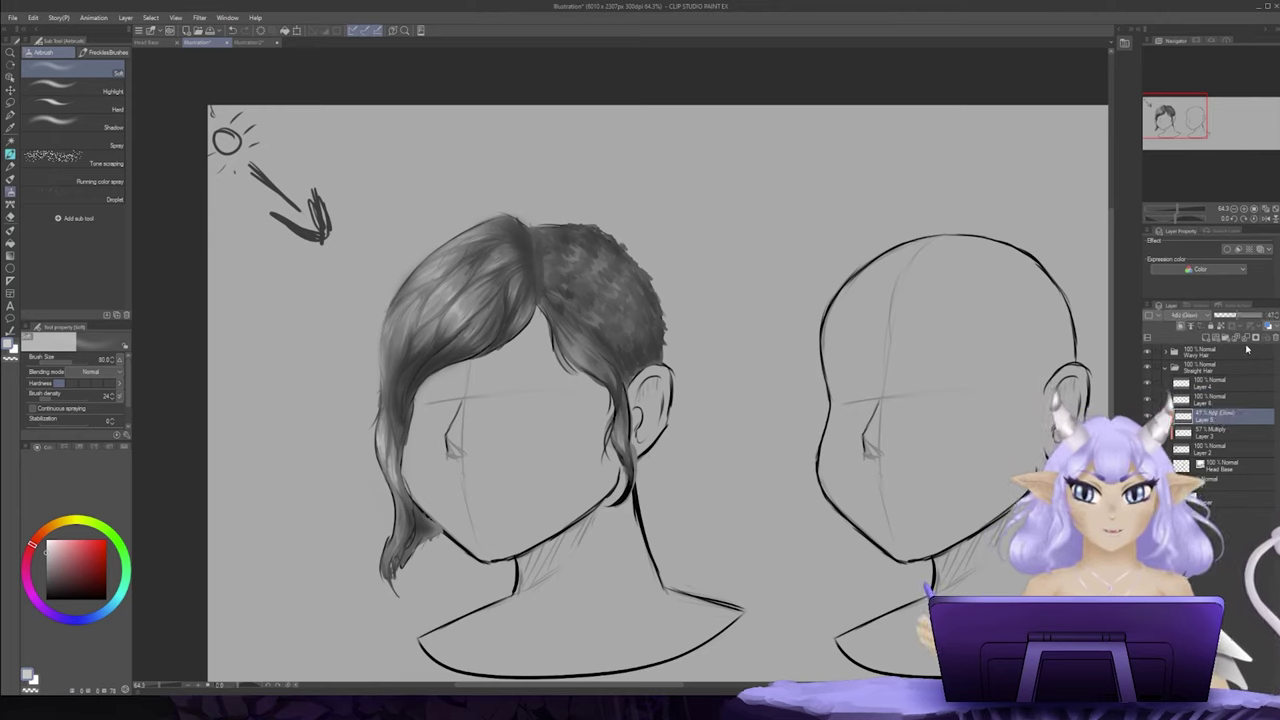
click(1218, 430)
click(1245, 339)
click(1228, 420)
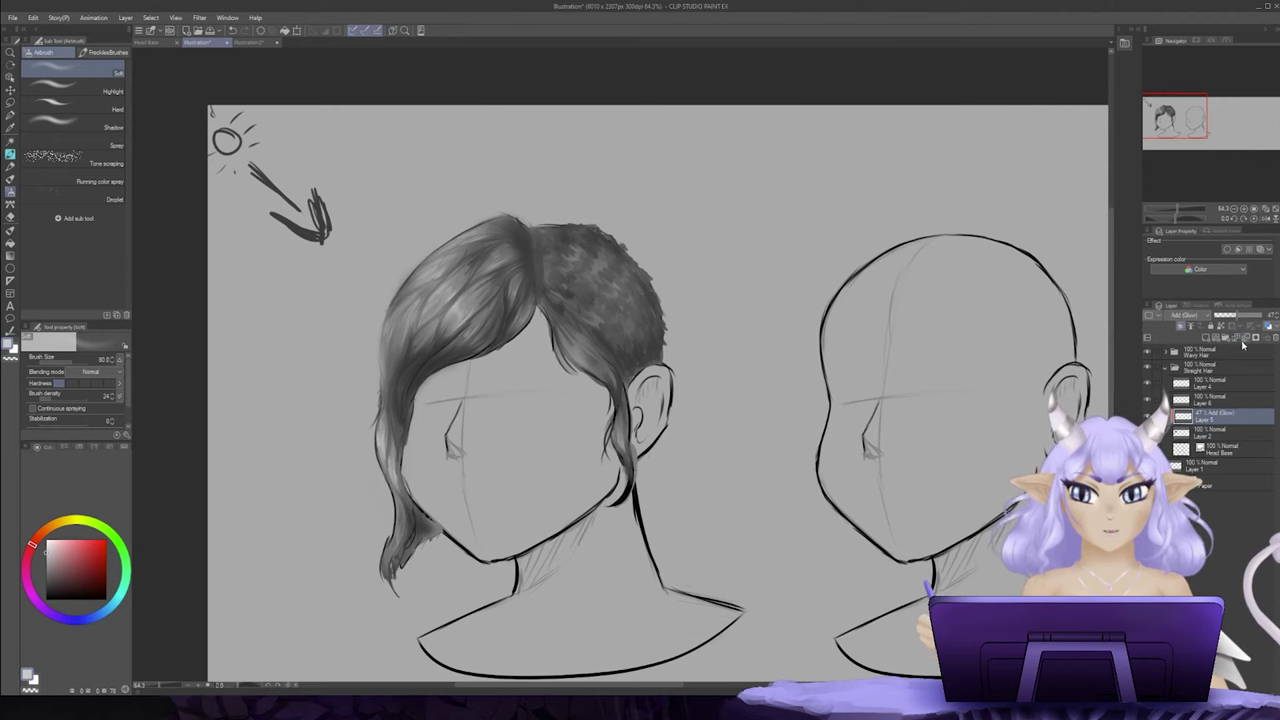
click(1245, 339)
drag(426, 365, 473, 394)
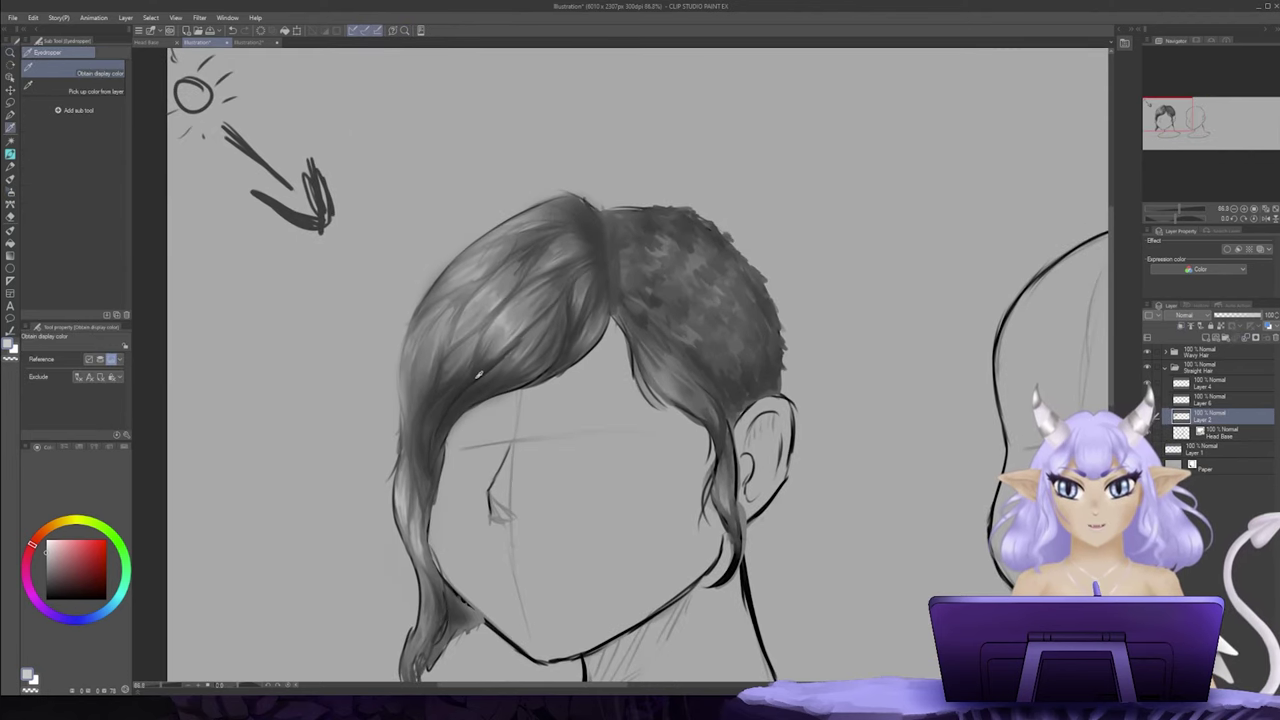
Step: Paint thin dark strands through the swept hair with the Gouache brush at size 8, using a dark grey sampled from the hair
alt+click(478, 377)
alt+click(478, 377)
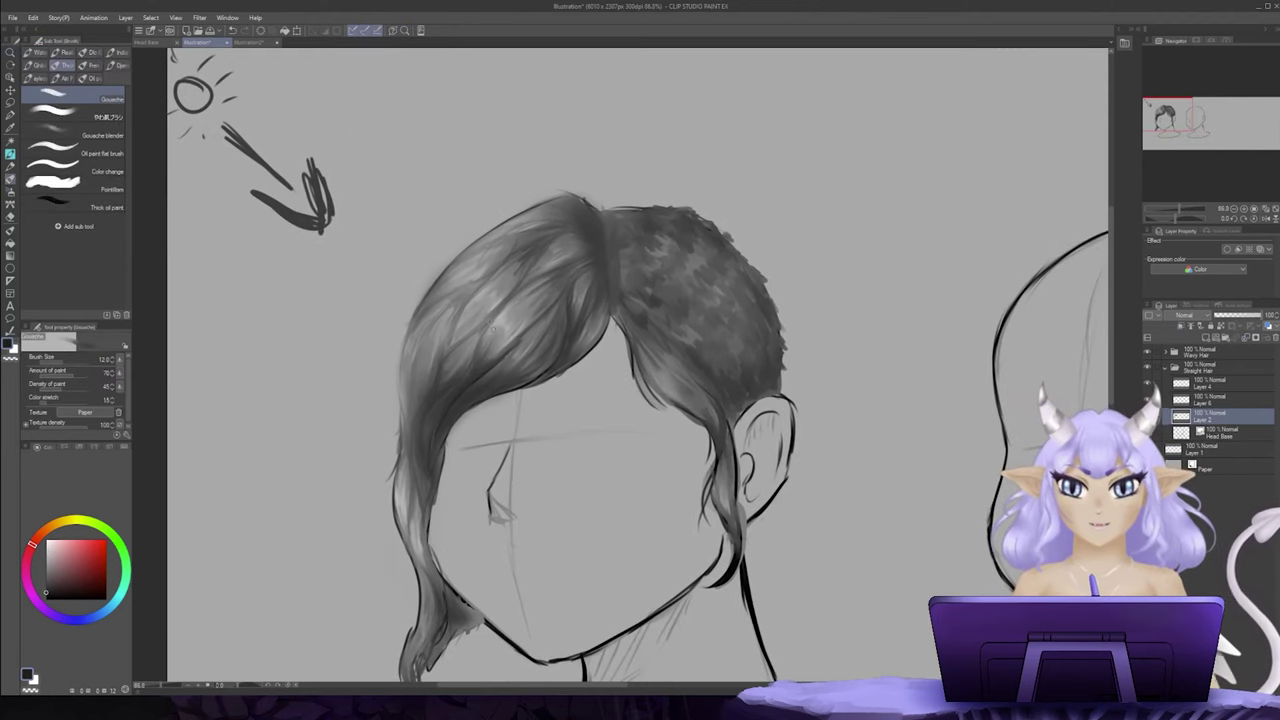
key(bracketleft)
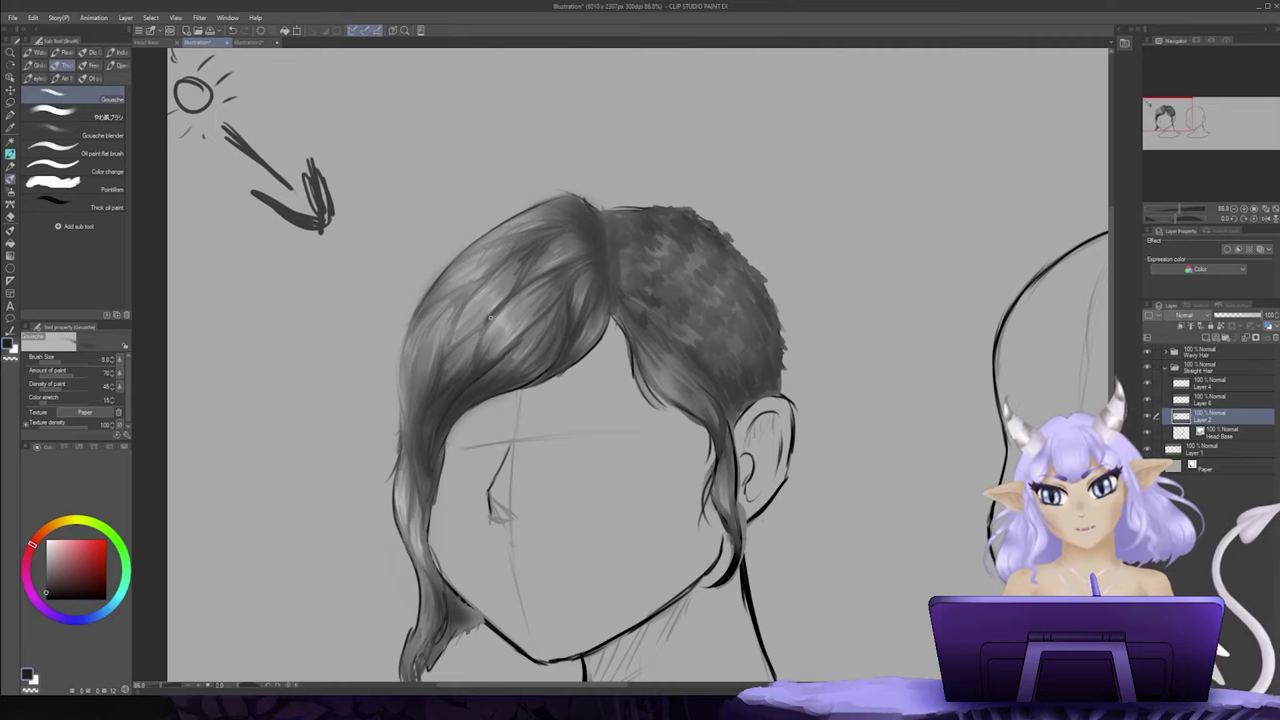
drag(488, 321, 466, 375)
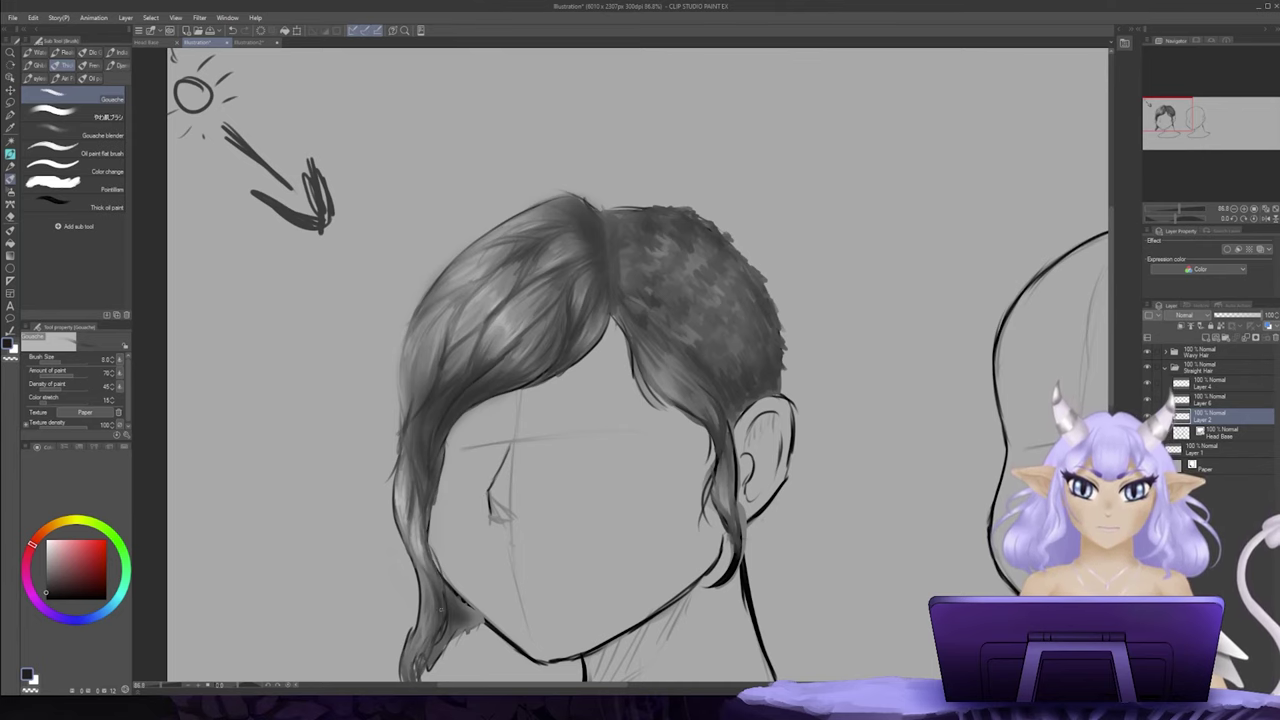
scroll(424, 547, down, 3)
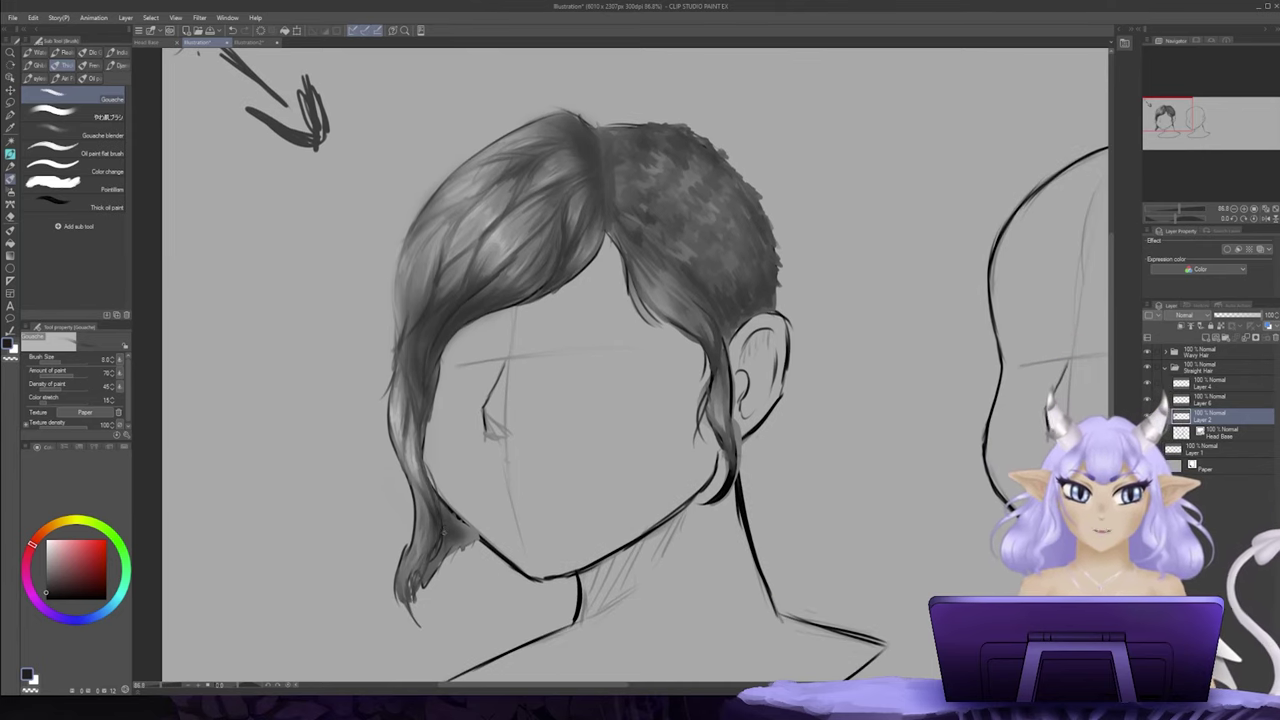
scroll(492, 433, up, 3)
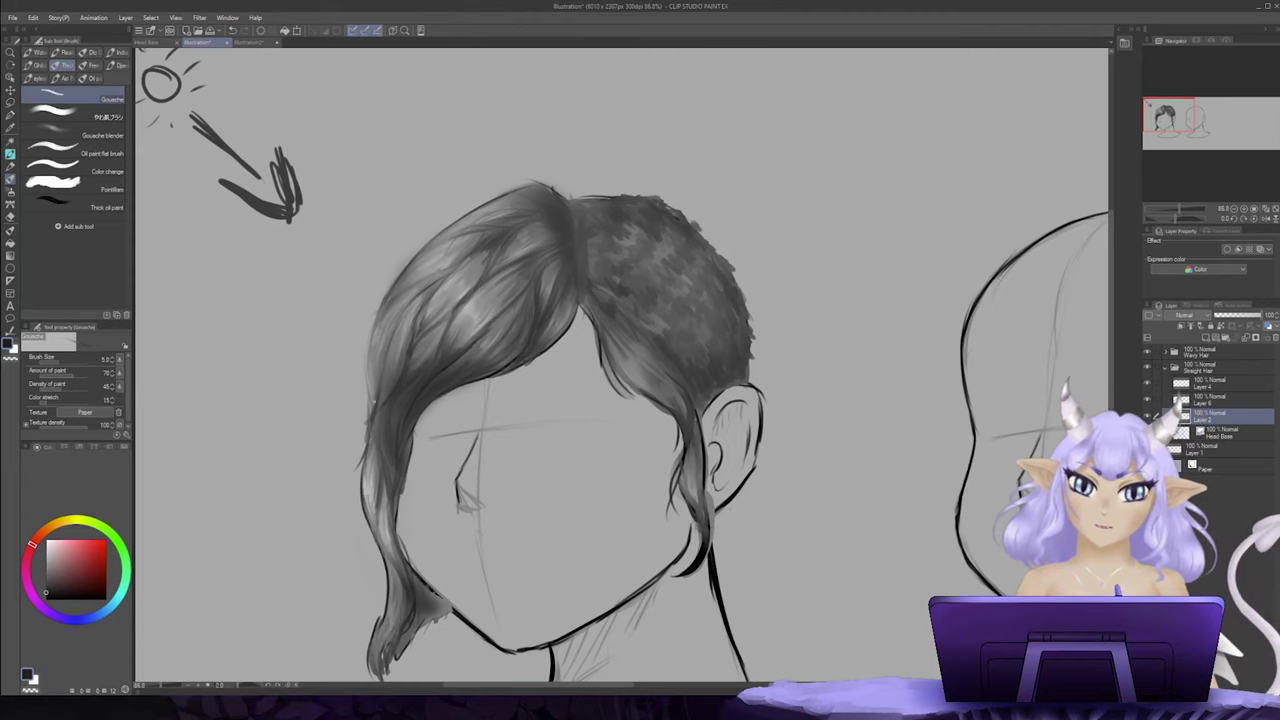
Step: Blend the long side lock and the swept hair's lower edge with Gouache at size 15 in sampled grey, and add fine flyaways at size 10
key(bracketright)
drag(387, 494, 396, 590)
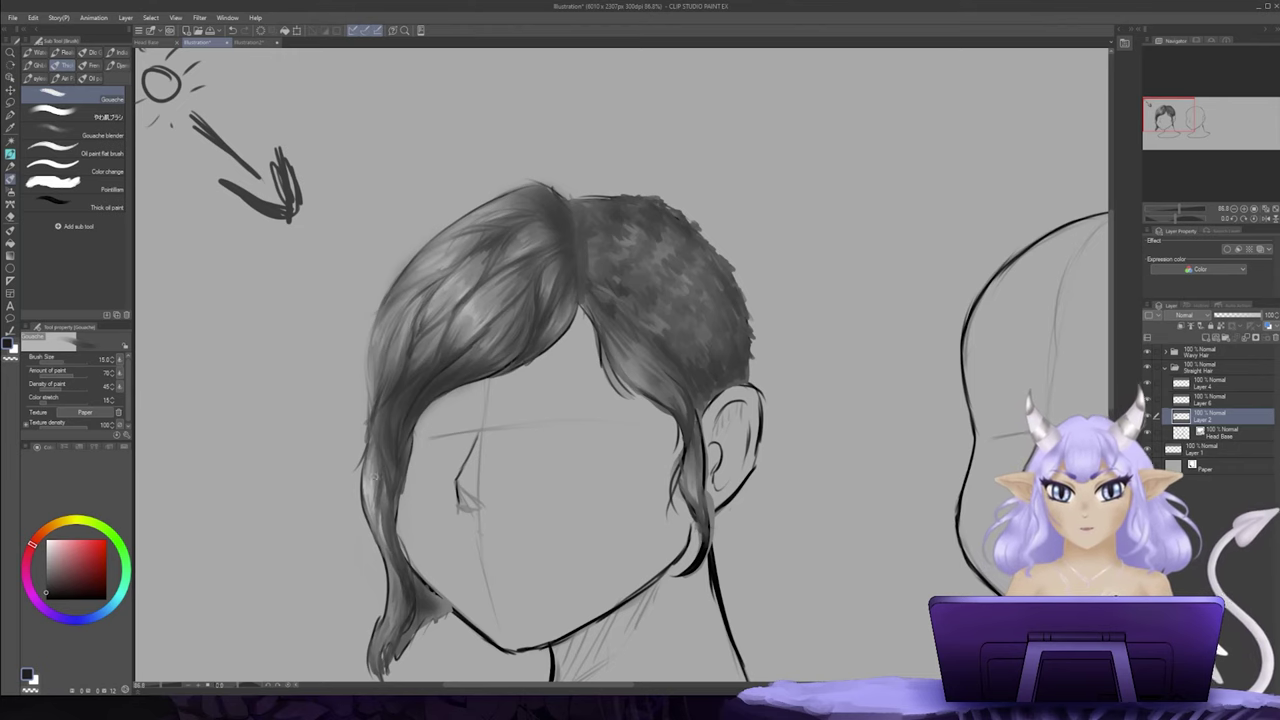
alt+click(375, 478)
drag(378, 427, 388, 497)
drag(379, 454, 381, 488)
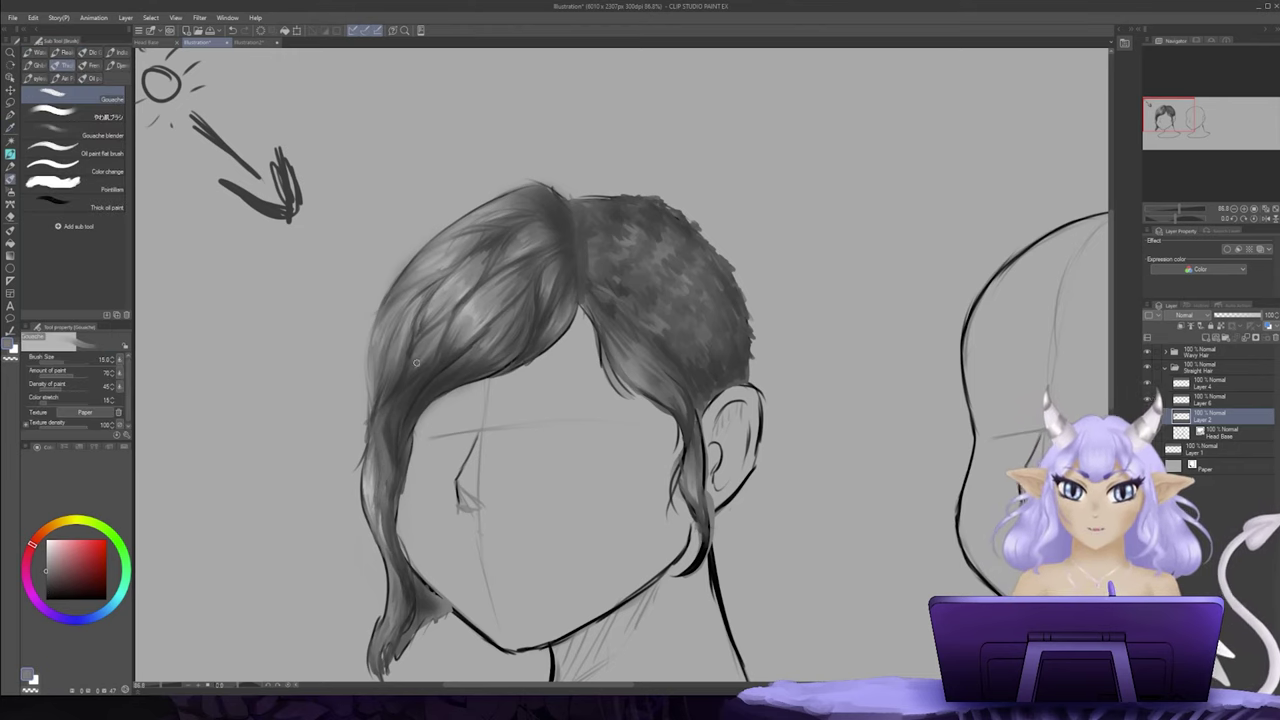
mouse_move(475, 350)
mouse_down()
mouse_move(483, 342)
mouse_move(412, 380)
mouse_up()
mouse_move(498, 373)
mouse_down()
mouse_move(491, 417)
mouse_move(463, 366)
mouse_up()
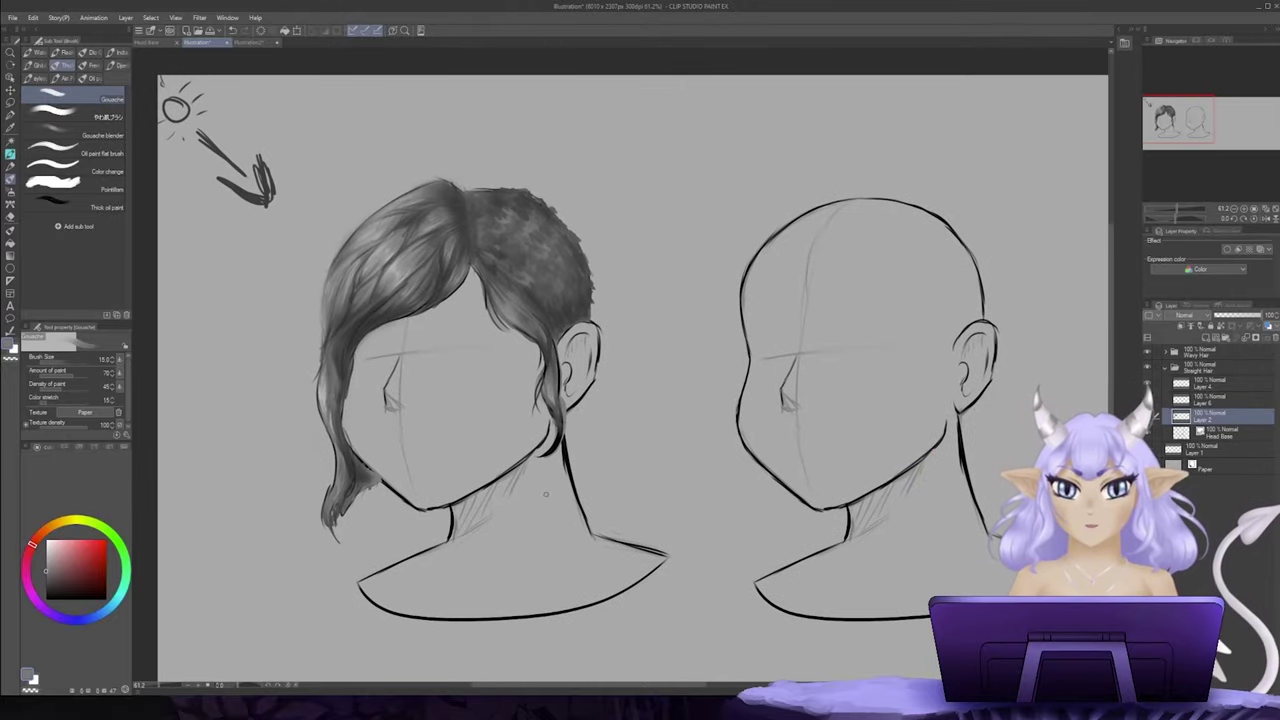
key(bracketleft)
key(bracketleft)
mouse_move(862, 202)
mouse_down()
mouse_move(706, 243)
mouse_move(706, 263)
mouse_move(772, 234)
mouse_up()
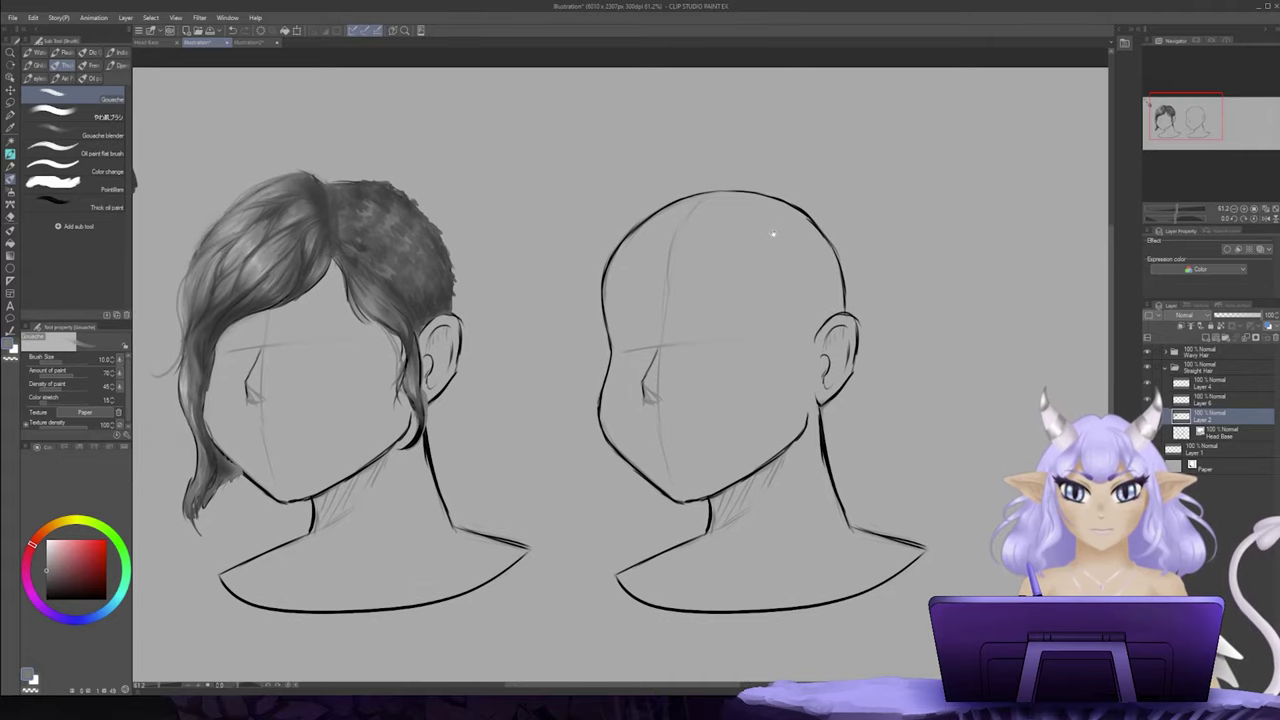
Step: In the Wavy Hair folder, sketch long wavy hair over the second head on a new layer and fill its grey base on a separate layer
click(1170, 369)
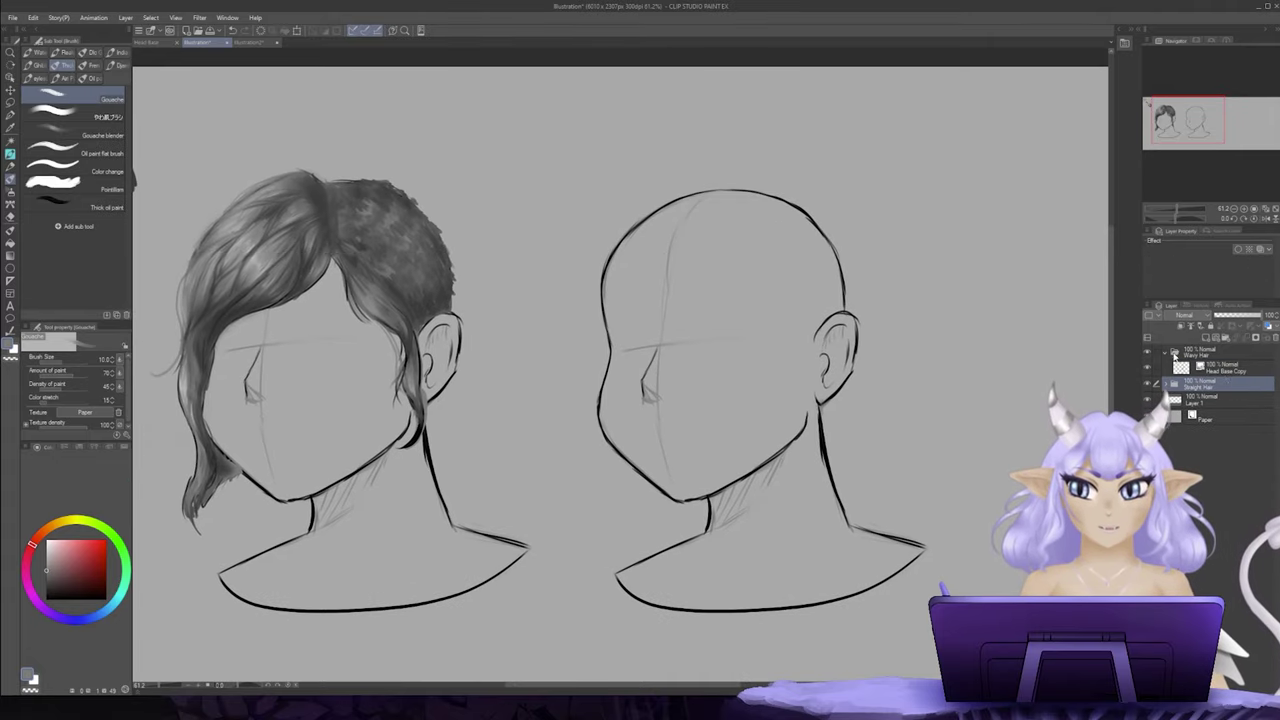
click(1175, 353)
click(1210, 368)
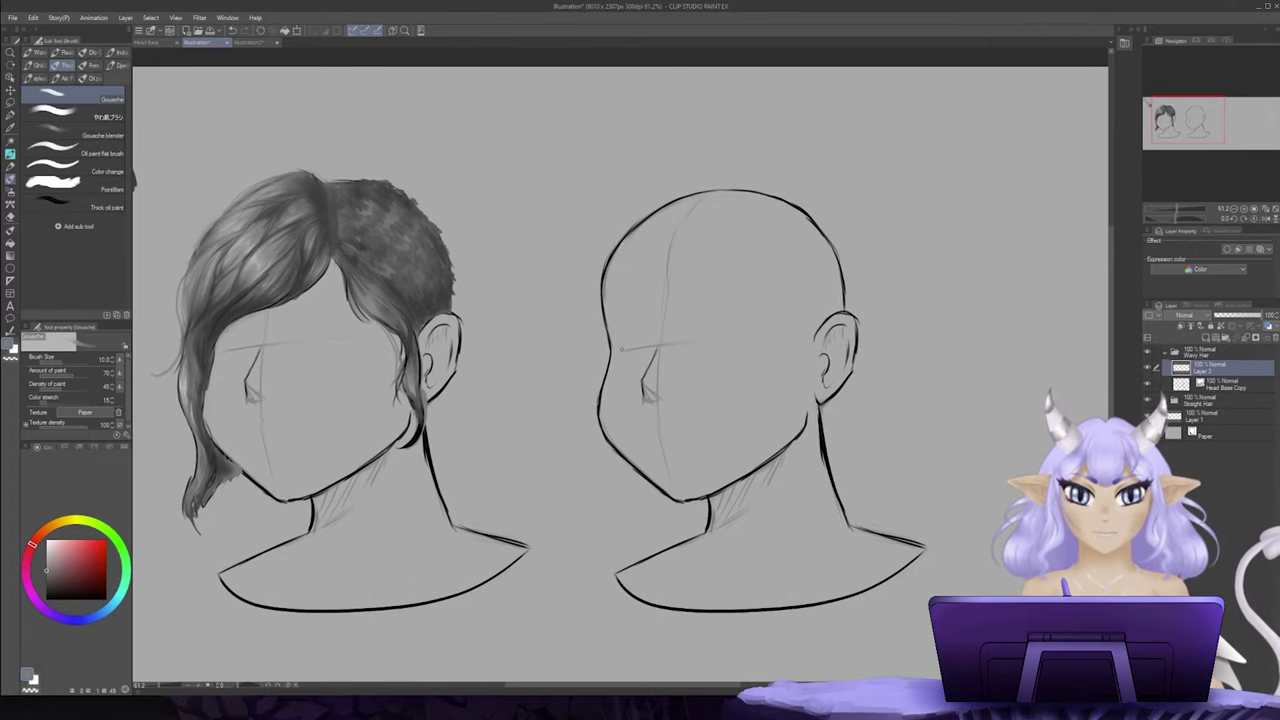
key(p)
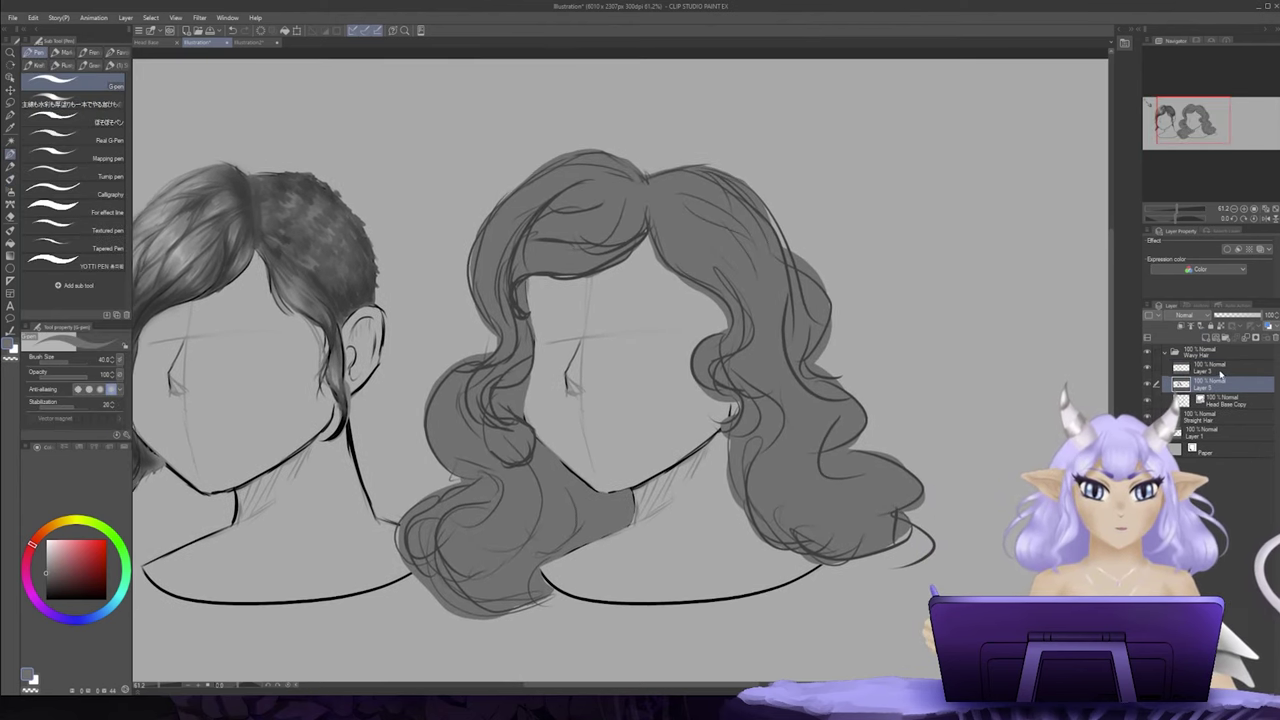
Step: Merge the wavy hair sketch layer down into its grey base layer
click(1221, 370)
click(1247, 339)
drag(634, 369, 654, 406)
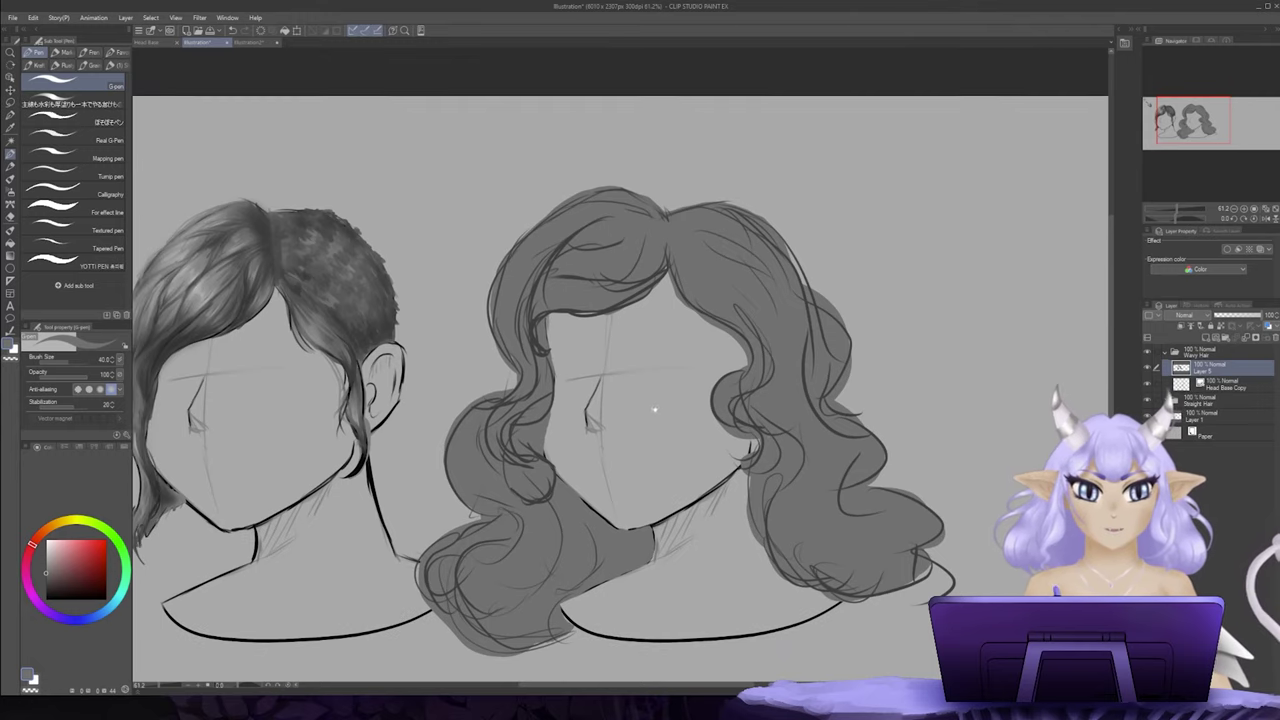
Step: Draw dark strand lines along the wavy fringe and the wave below it with the Gouache brush at size 10
key(i)
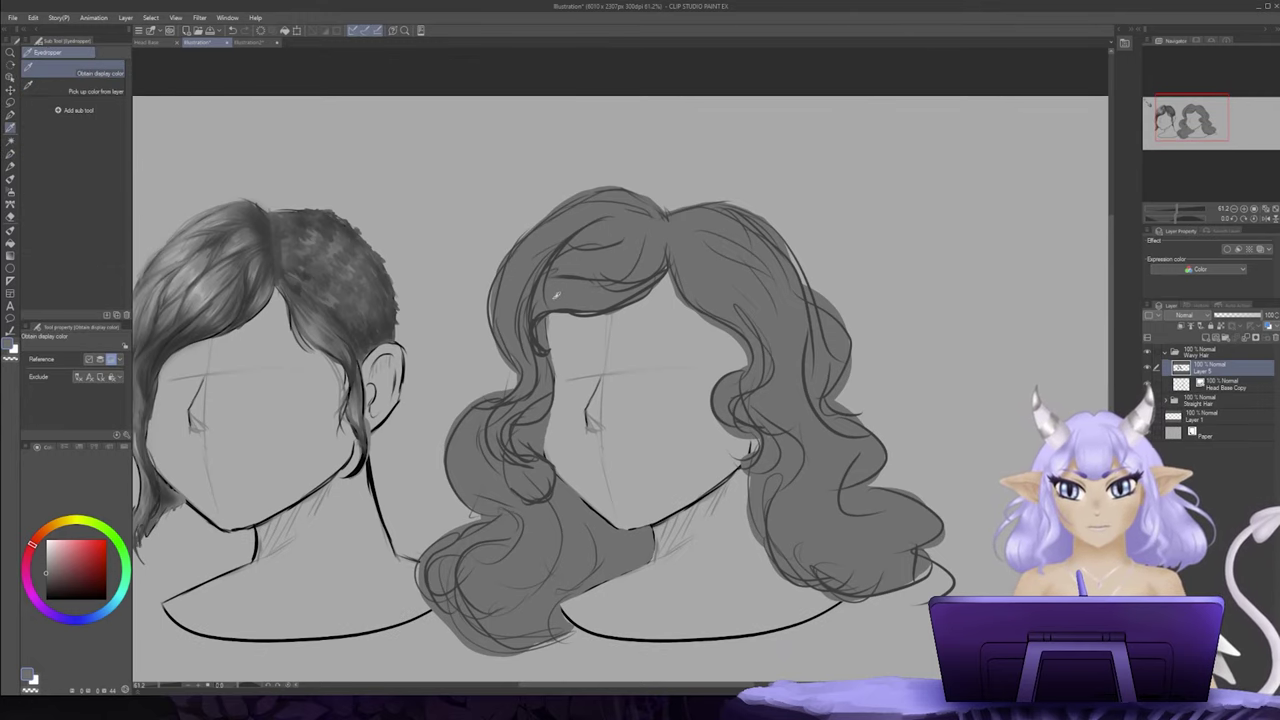
key(p)
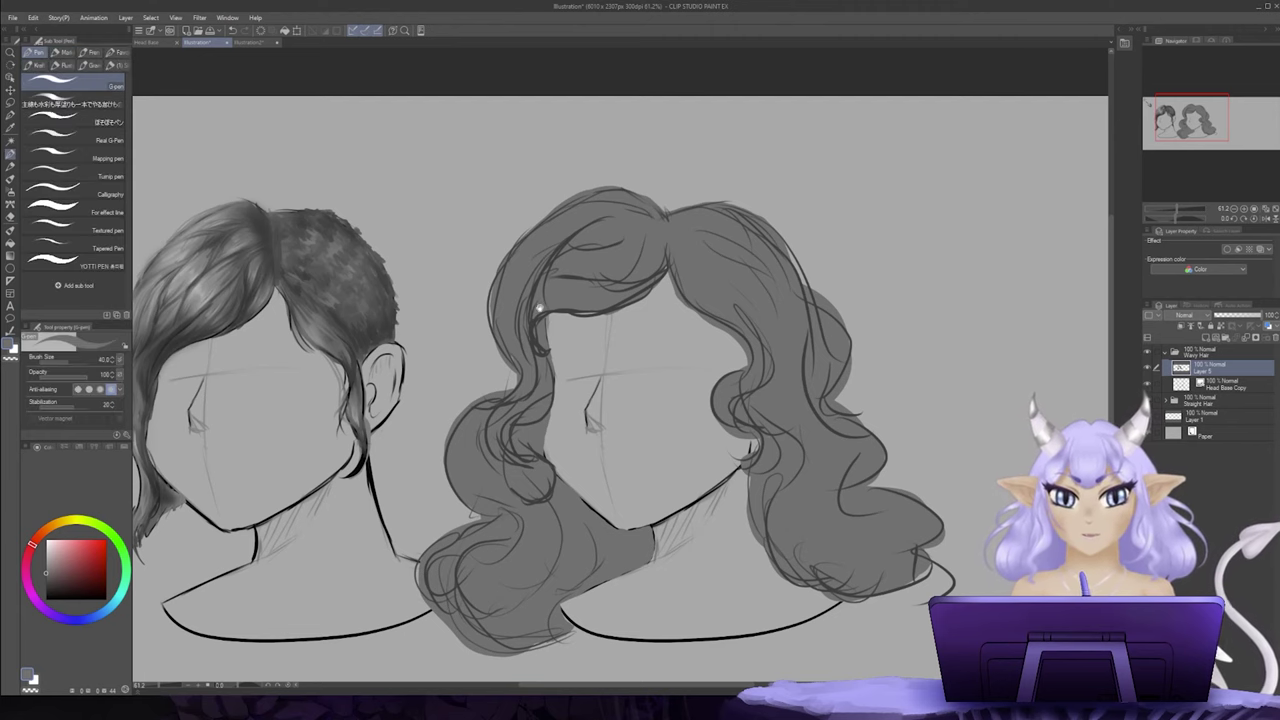
drag(214, 368, 220, 388)
click(47, 586)
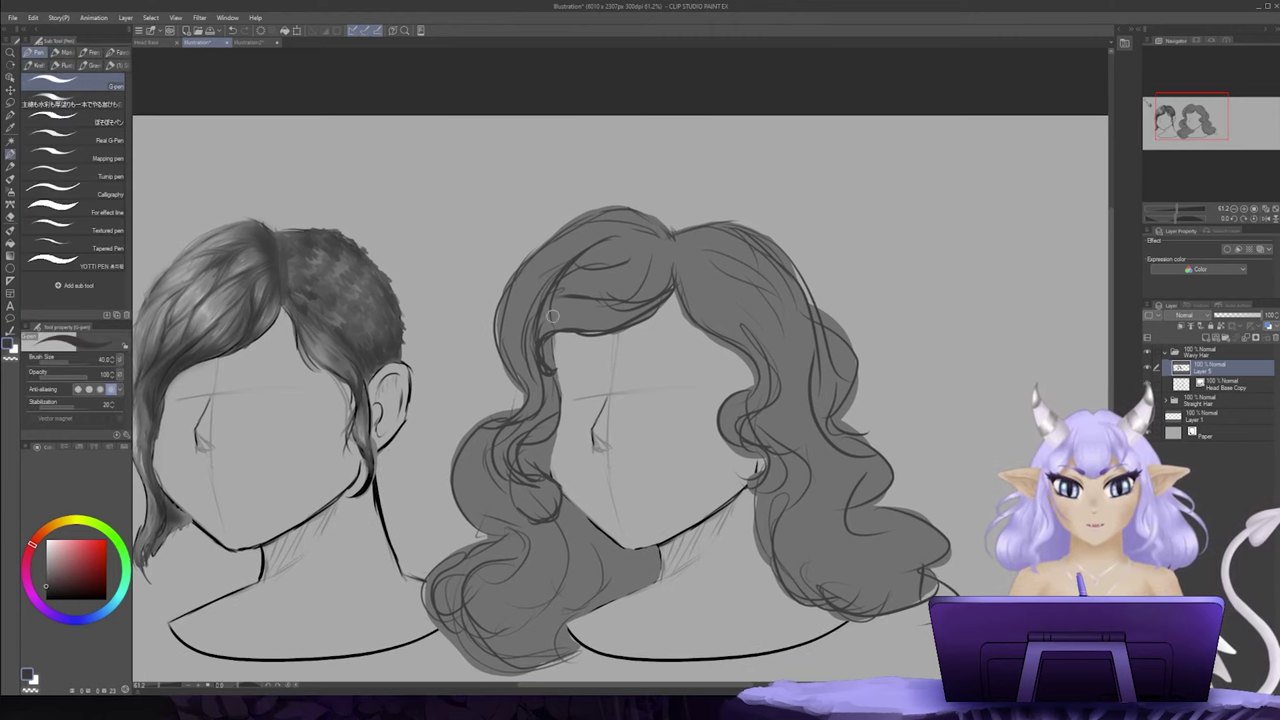
key(b)
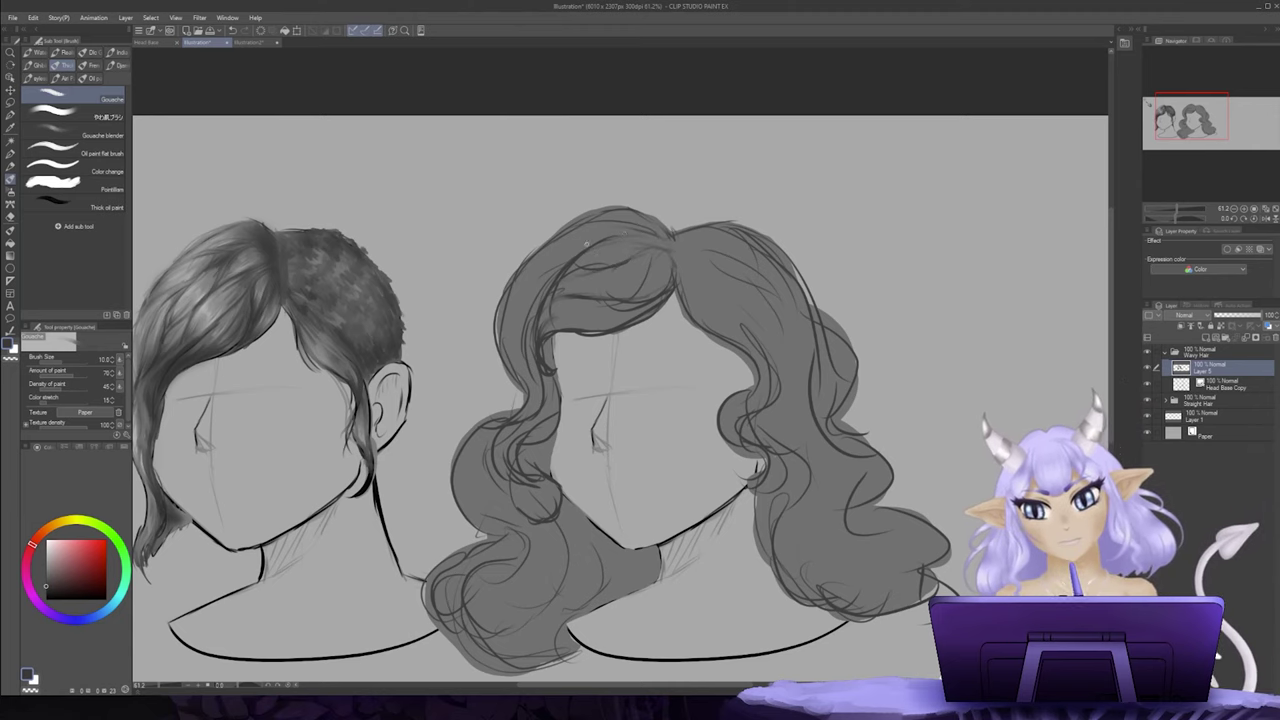
mouse_move(568, 260)
mouse_down()
mouse_move(496, 328)
mouse_move(526, 404)
mouse_up()
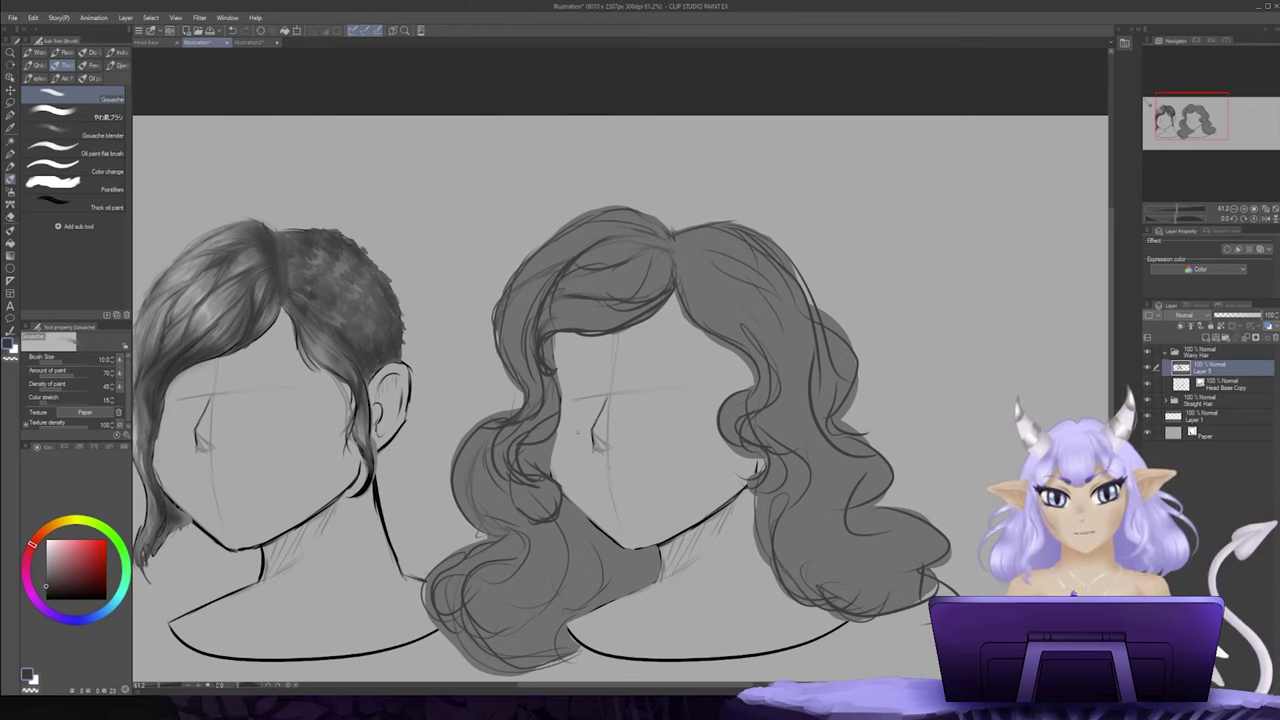
Step: Cover the rough lines in the wave beside the cheek with the base grey, and draw flowing Gouache strand lines throughout the wavy hair
alt+click(554, 409)
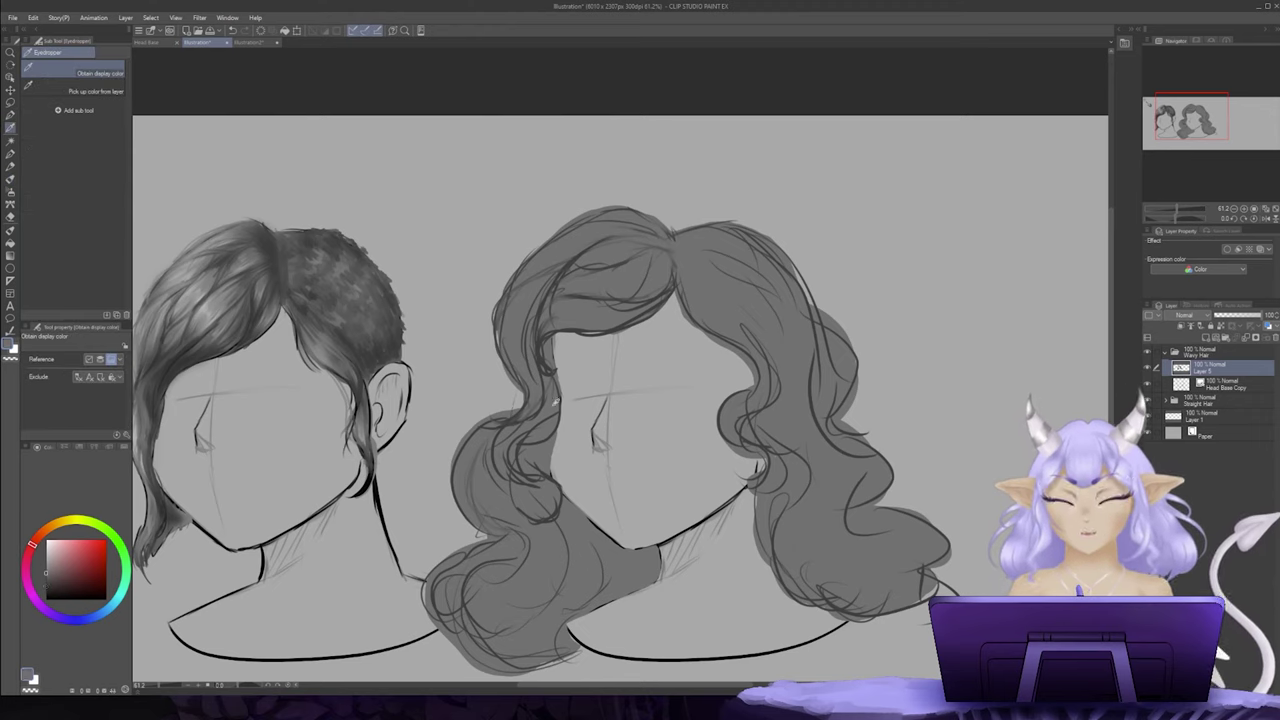
key(p)
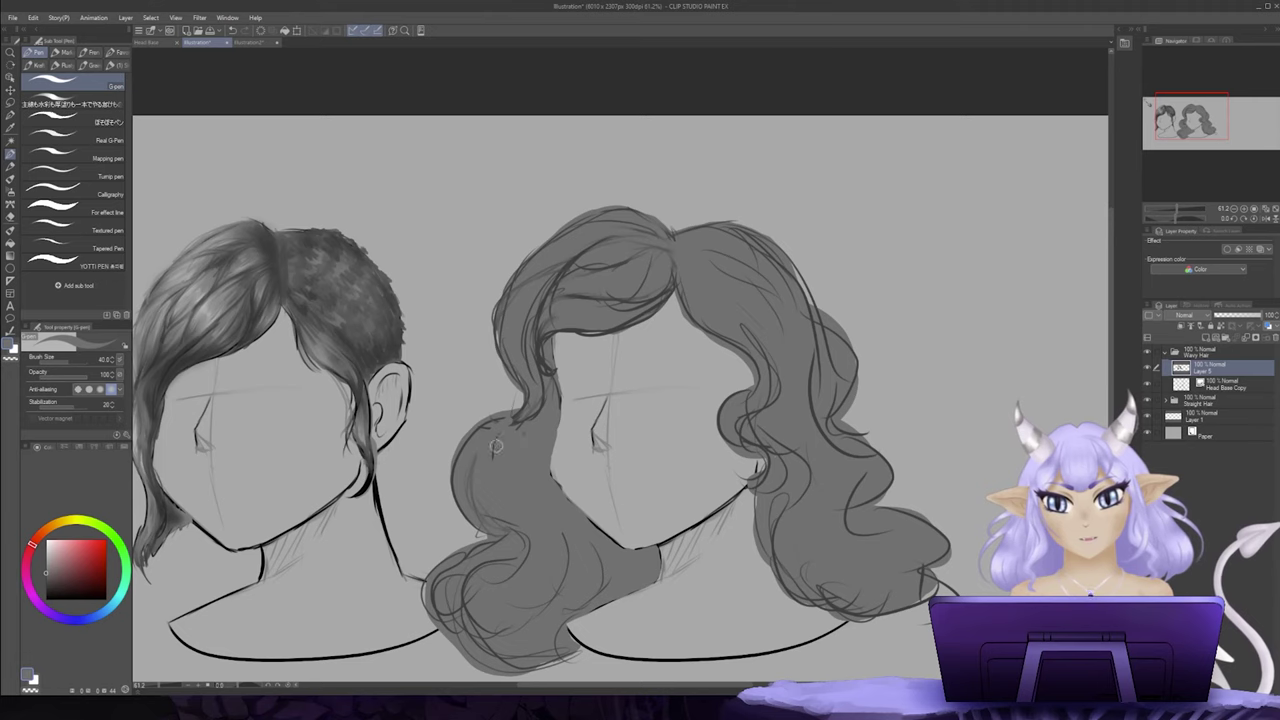
key(i)
key(b)
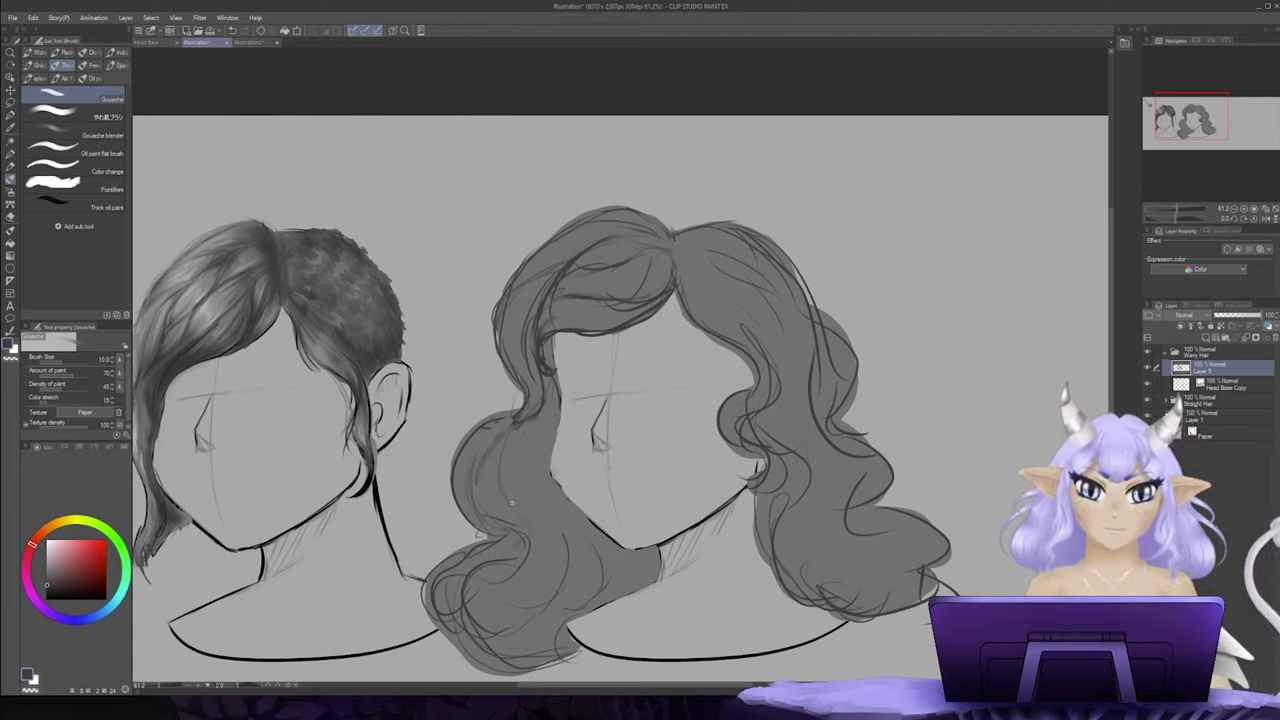
drag(538, 428, 529, 482)
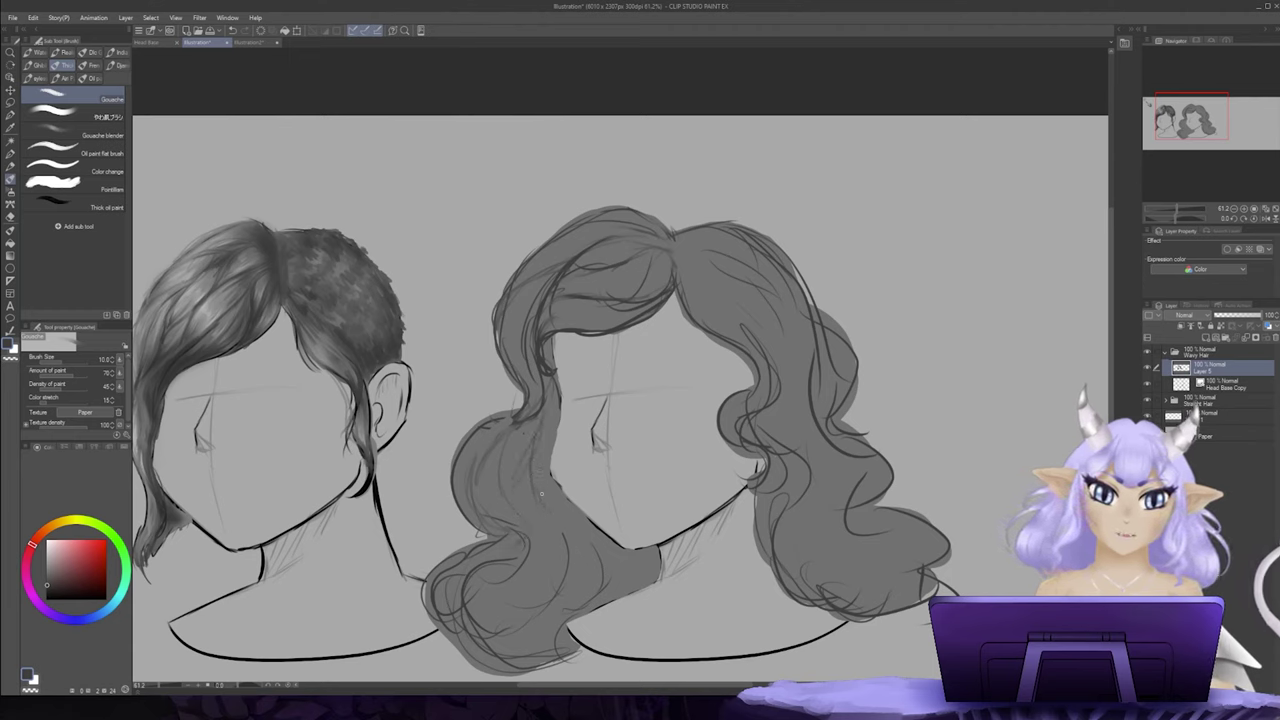
drag(558, 426, 550, 469)
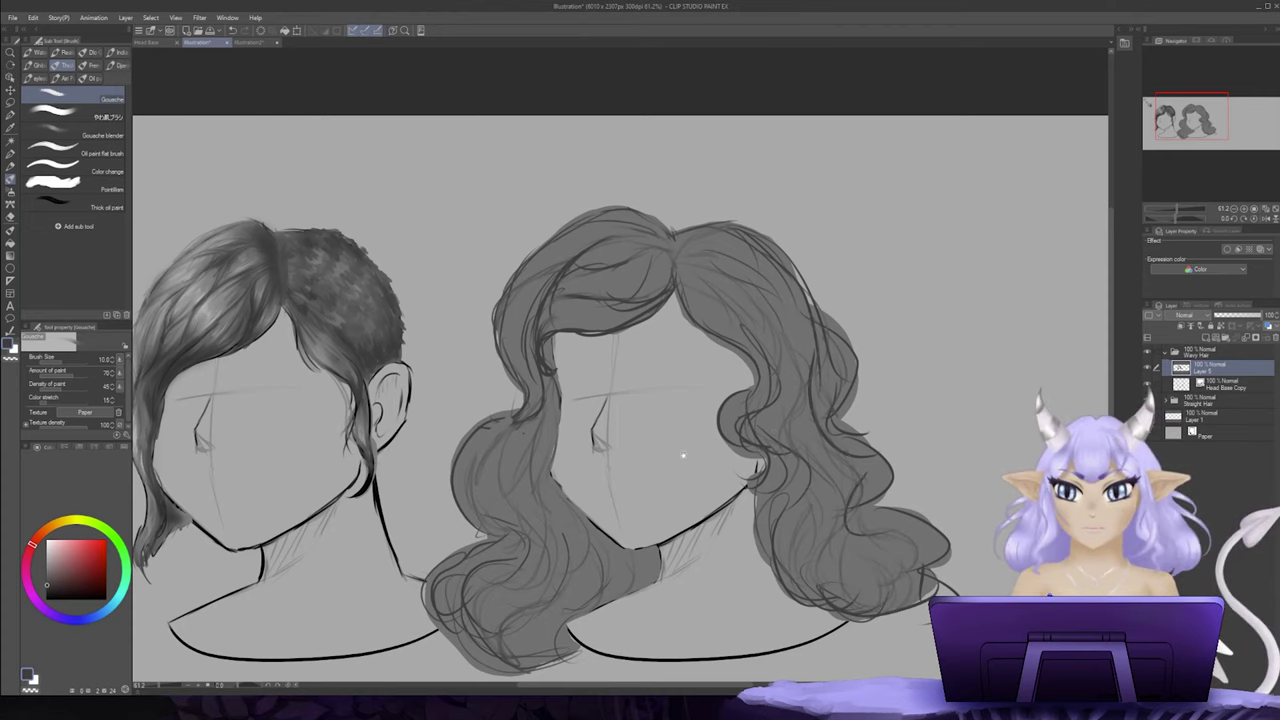
drag(683, 455, 715, 416)
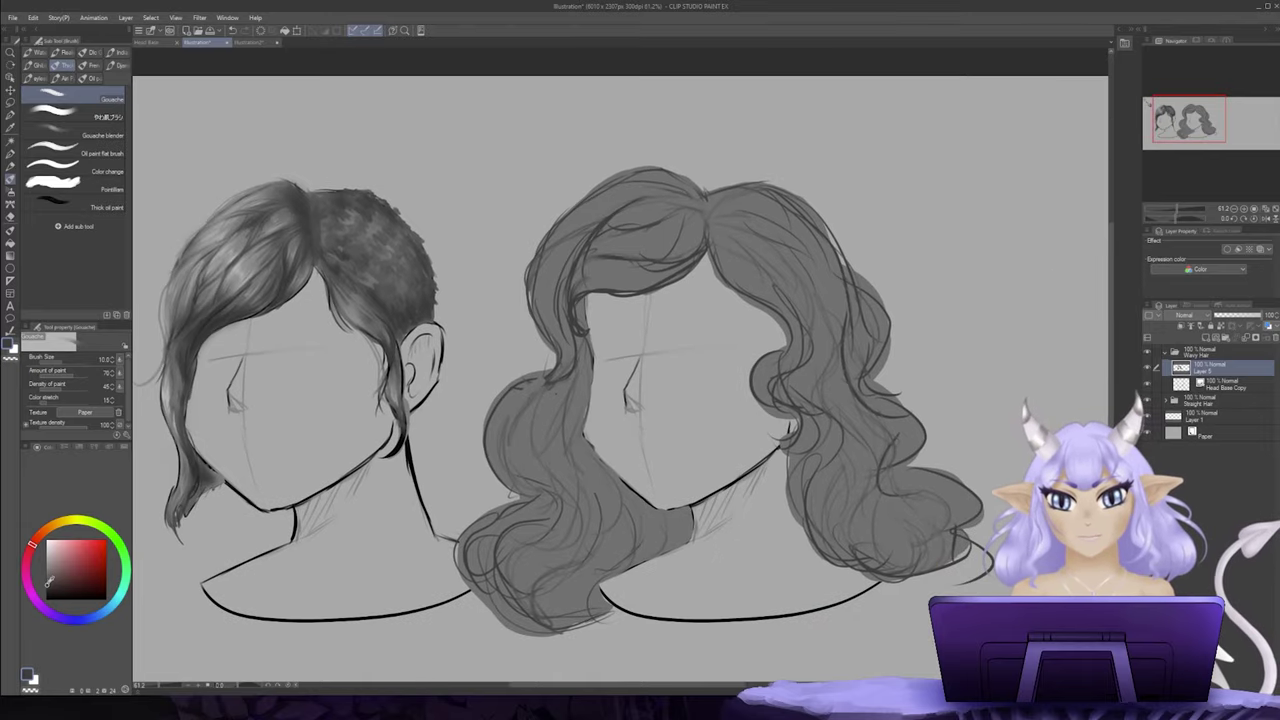
Step: Shade the fringe, the parting and the upper waves on the fringe side in darker grey with the Gouache brush at size 12
drag(50, 581, 48, 586)
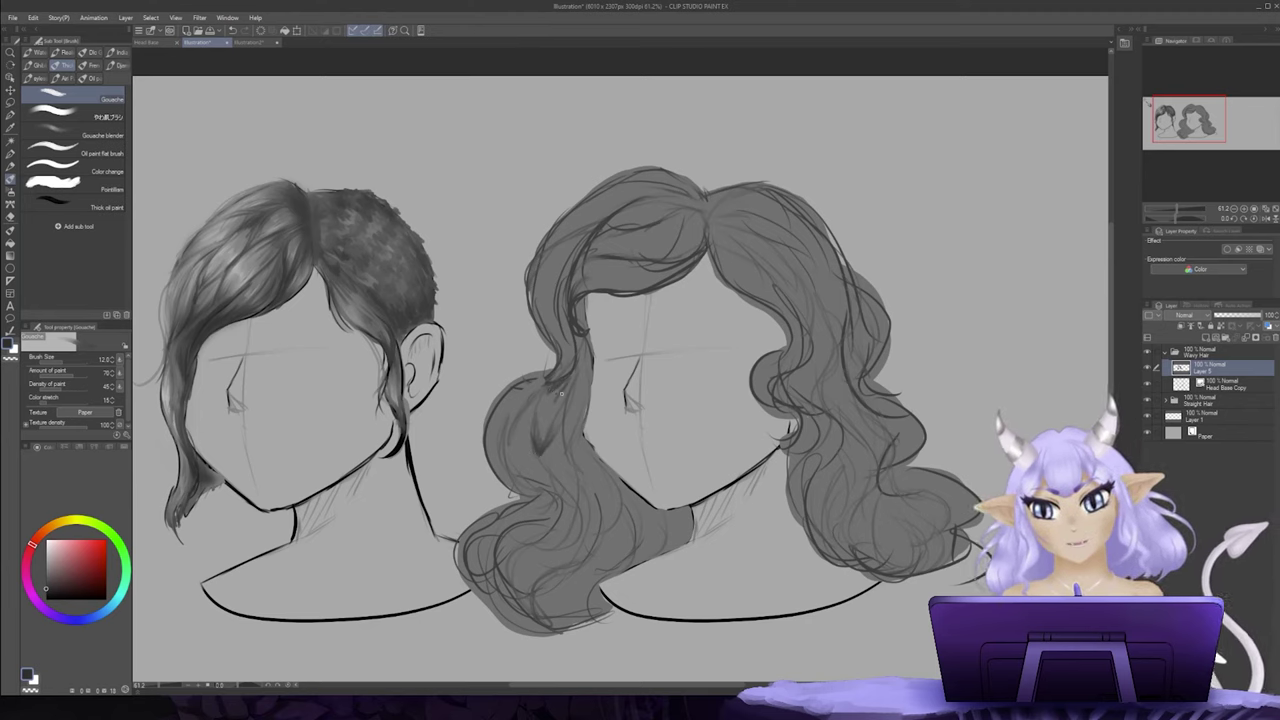
drag(573, 419, 571, 447)
mouse_move(576, 355)
mouse_down()
mouse_move(570, 401)
mouse_move(517, 432)
mouse_move(554, 500)
mouse_up()
mouse_move(514, 432)
mouse_down()
mouse_move(522, 483)
mouse_move(532, 381)
mouse_move(555, 372)
mouse_move(582, 243)
mouse_move(571, 265)
mouse_move(558, 237)
mouse_move(567, 214)
mouse_move(670, 194)
mouse_move(700, 180)
mouse_up()
drag(646, 216, 692, 206)
drag(590, 240, 636, 222)
drag(650, 206, 696, 198)
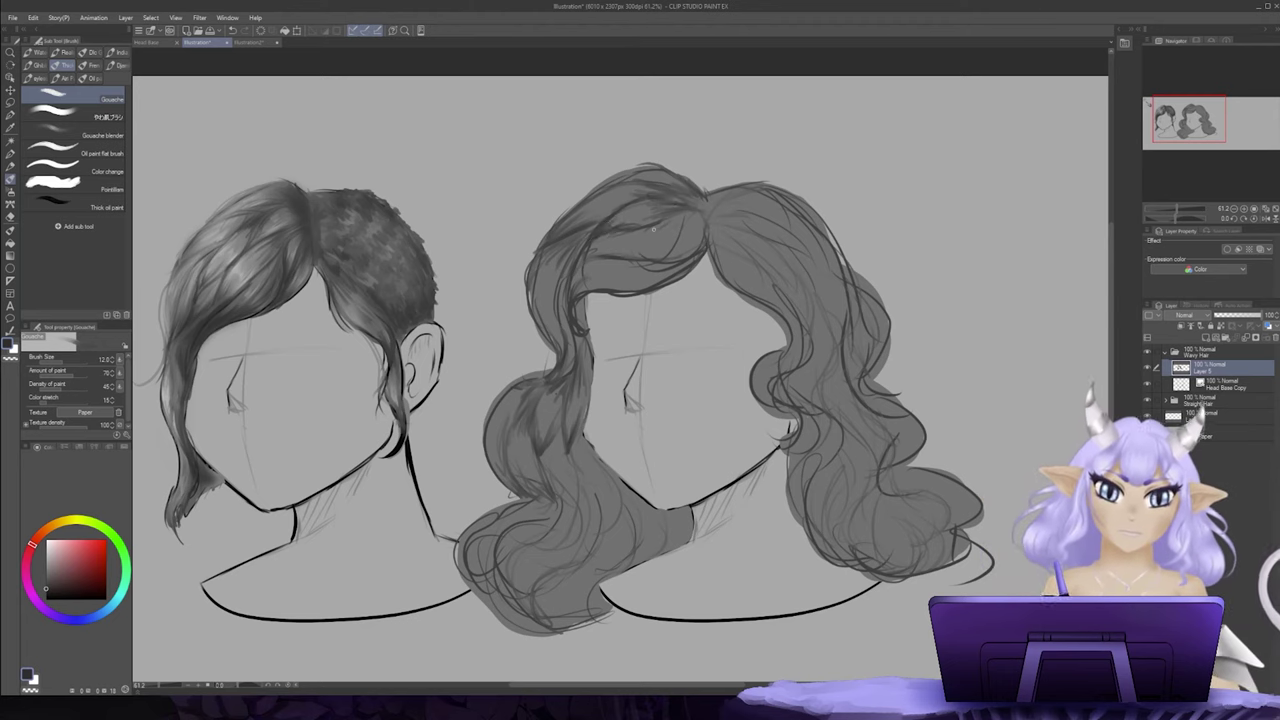
drag(606, 248, 668, 222)
mouse_move(586, 262)
mouse_down()
mouse_move(642, 238)
mouse_move(622, 244)
mouse_up()
drag(628, 248, 596, 256)
drag(700, 208, 662, 262)
mouse_move(592, 280)
mouse_down()
mouse_move(576, 294)
mouse_move(584, 266)
mouse_up()
drag(584, 332, 564, 276)
Step: Paint dark shadow strokes where the fringe-side wave turns into the lower curls beside the neck
mouse_move(602, 530)
mouse_down()
mouse_move(580, 466)
mouse_move(594, 452)
mouse_up()
mouse_move(592, 466)
mouse_down()
mouse_move(611, 530)
mouse_move(556, 444)
mouse_up()
drag(572, 508, 549, 482)
drag(586, 530, 552, 458)
mouse_move(561, 456)
mouse_down()
mouse_move(574, 503)
mouse_move(522, 494)
mouse_up()
drag(538, 508, 500, 532)
Step: Shade the opposite side of the wavy hair with dark strands from the parting down to the inner waves beside the ear
mouse_move(740, 252)
mouse_down()
mouse_move(718, 278)
mouse_move(720, 262)
mouse_up()
drag(772, 294, 782, 312)
mouse_move(772, 286)
mouse_down()
mouse_move(792, 344)
mouse_move(772, 414)
mouse_up()
drag(772, 346, 766, 404)
mouse_move(712, 230)
mouse_down()
mouse_move(786, 292)
mouse_move(740, 236)
mouse_up()
drag(786, 240, 804, 254)
drag(722, 190, 756, 202)
mouse_move(800, 222)
mouse_down()
mouse_move(840, 280)
mouse_move(808, 230)
mouse_up()
mouse_move(806, 252)
mouse_down()
mouse_move(836, 330)
mouse_move(783, 251)
mouse_move(798, 278)
mouse_up()
mouse_move(808, 300)
mouse_down()
mouse_move(840, 330)
mouse_move(790, 326)
mouse_up()
drag(778, 356, 766, 410)
mouse_move(774, 356)
mouse_down()
mouse_move(762, 366)
mouse_move(780, 410)
mouse_up()
drag(836, 318, 820, 366)
drag(828, 354, 806, 418)
drag(822, 306, 812, 344)
drag(812, 376, 802, 412)
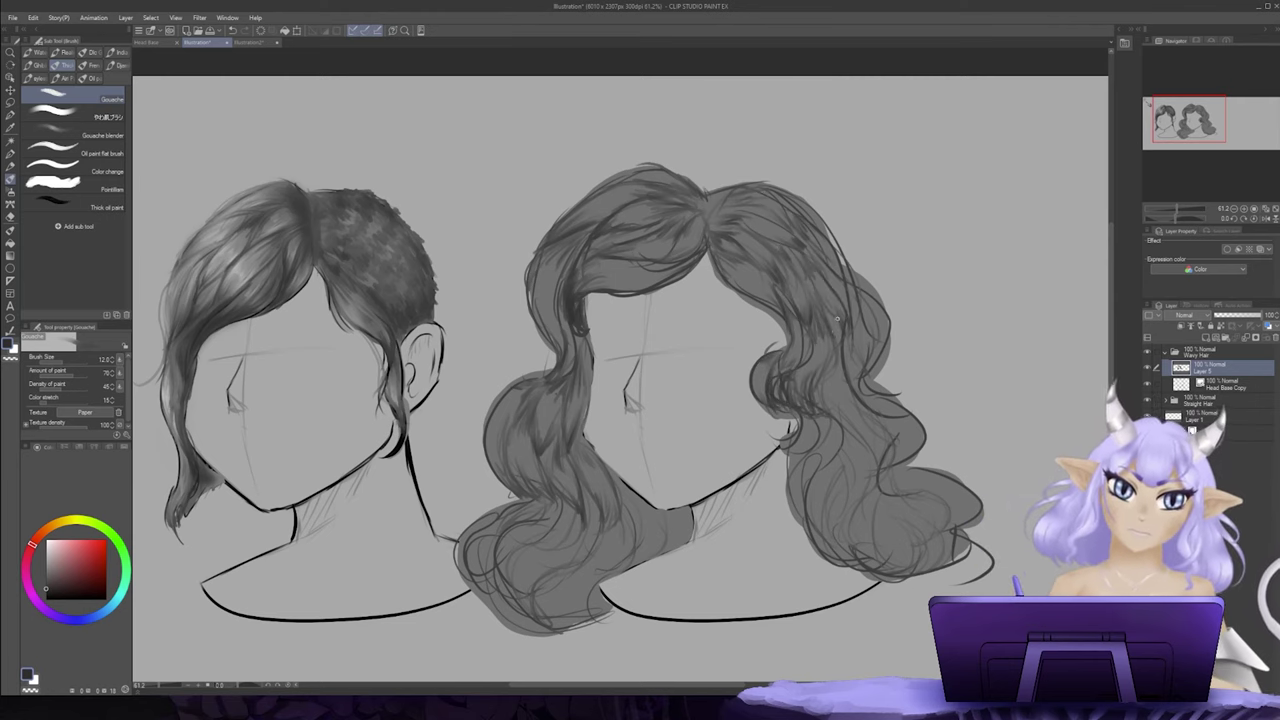
Step: Shade the middle waves on the ear side of the wavy hair with dark Gouache strands
drag(848, 278, 832, 302)
mouse_move(876, 300)
mouse_down()
mouse_move(852, 356)
mouse_move(838, 304)
mouse_up()
drag(888, 322, 848, 372)
mouse_move(888, 384)
mouse_down()
mouse_move(854, 414)
mouse_move(842, 470)
mouse_up()
drag(890, 430, 882, 462)
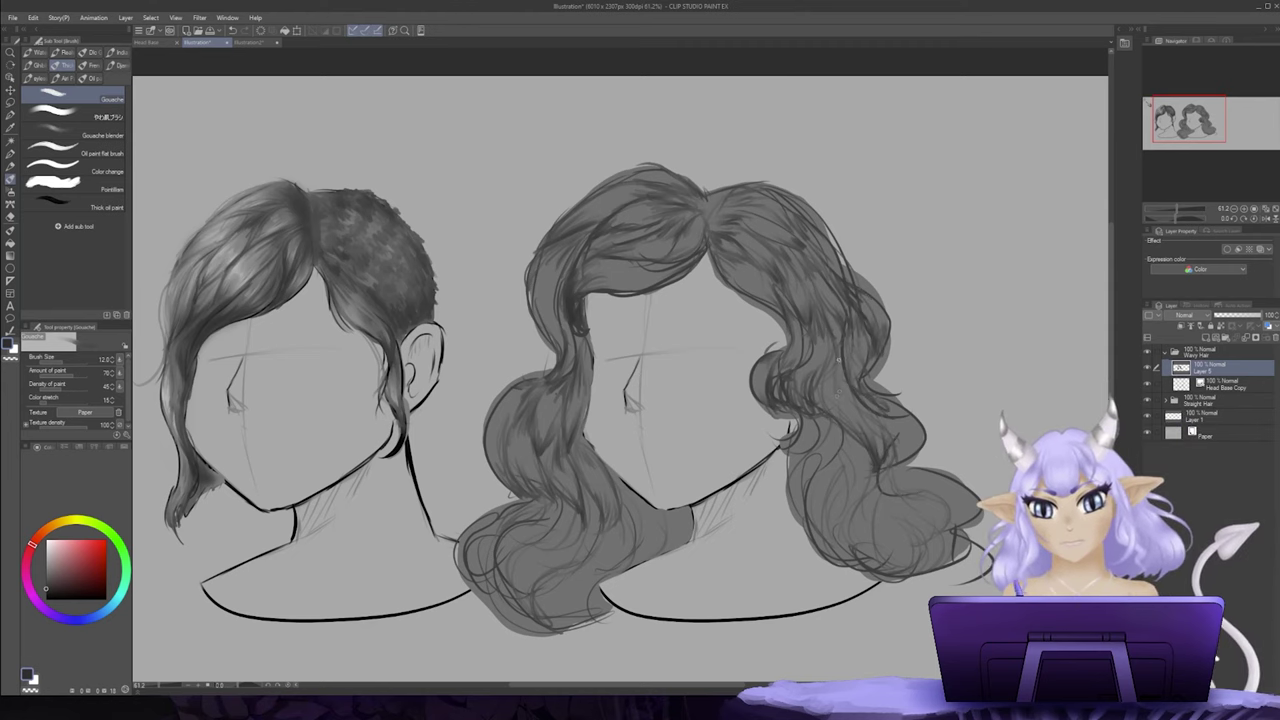
drag(856, 360, 826, 420)
mouse_move(896, 418)
mouse_down()
mouse_move(878, 462)
mouse_move(896, 460)
mouse_move(826, 490)
mouse_up()
Step: Paint dark Gouache strands down the lower curls below the ear, following each curve to the curl ends
drag(838, 458, 808, 550)
mouse_move(832, 424)
mouse_down()
mouse_move(806, 486)
mouse_move(792, 456)
mouse_up()
drag(796, 454, 802, 526)
drag(844, 466, 826, 556)
drag(870, 480, 836, 560)
mouse_move(910, 508)
mouse_down()
mouse_move(880, 564)
mouse_move(894, 562)
mouse_up()
drag(924, 508, 910, 541)
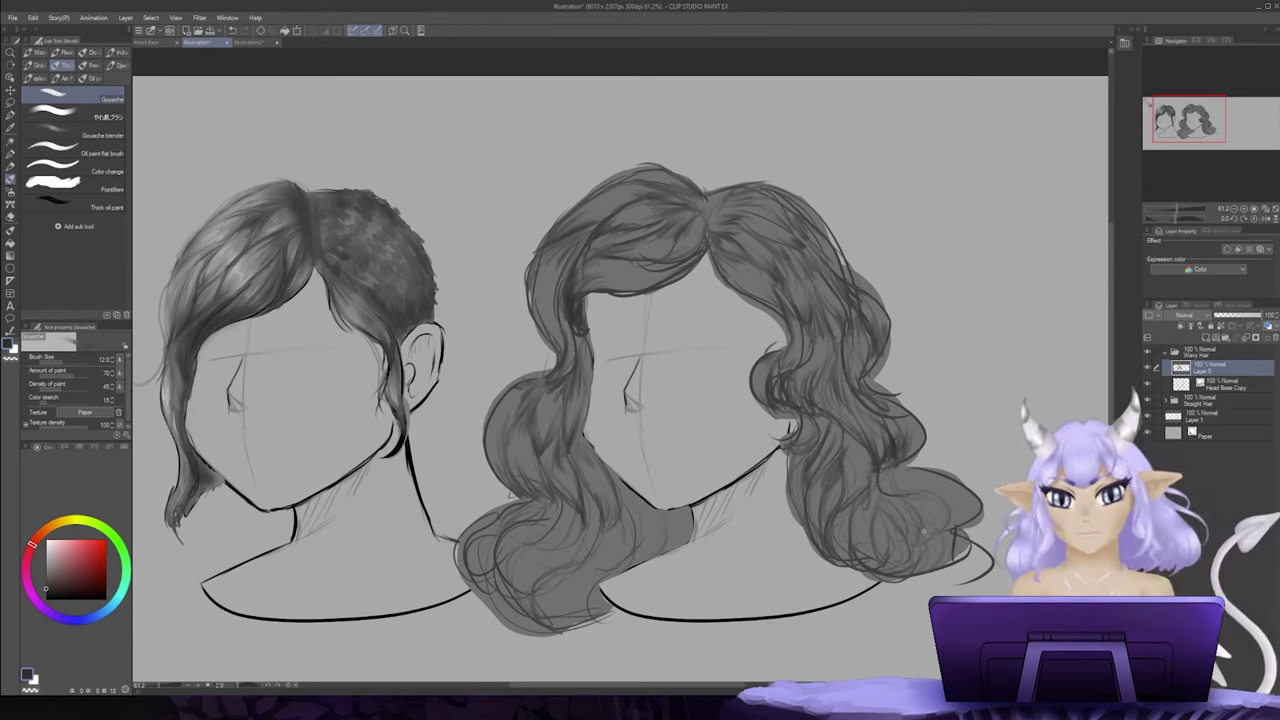
Step: Shade the outermost curls on the ear side and the bottom curls on the fringe side with dark strands
drag(954, 478, 910, 526)
drag(874, 489, 834, 557)
mouse_move(860, 466)
mouse_down()
mouse_move(846, 501)
mouse_move(906, 584)
mouse_up()
drag(880, 528, 894, 573)
drag(912, 498, 888, 532)
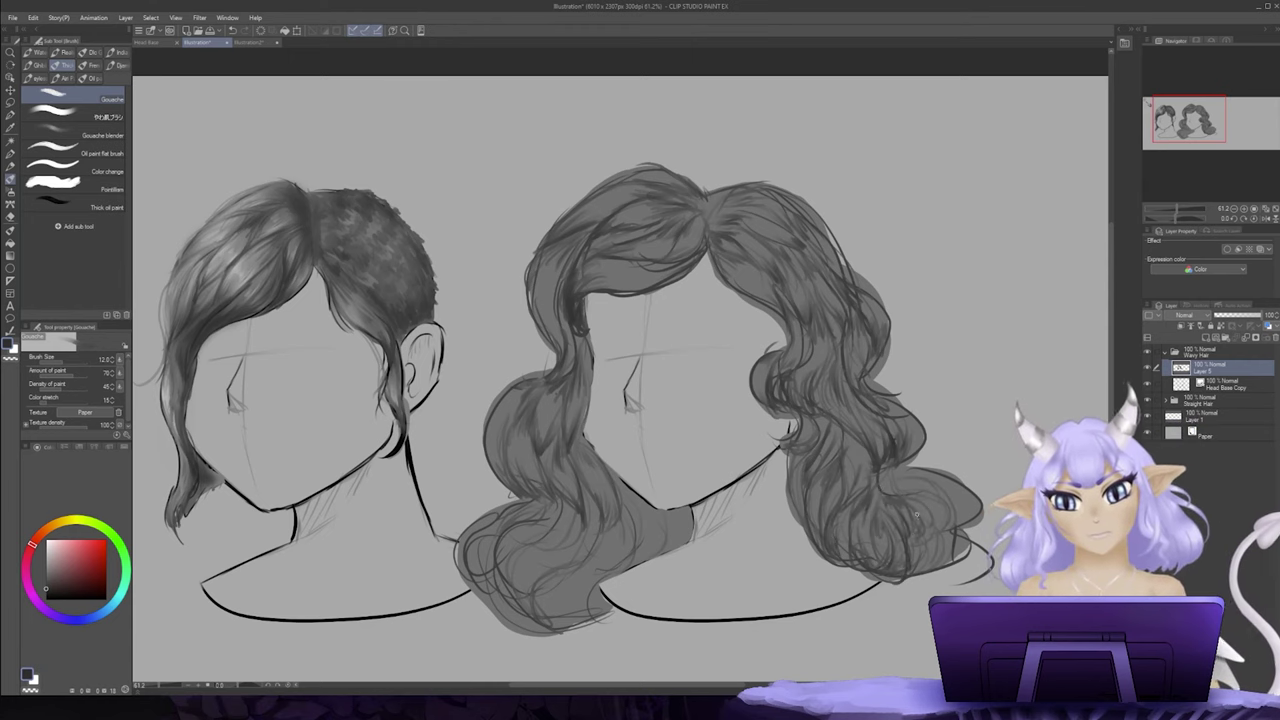
mouse_move(938, 472)
mouse_down()
mouse_move(890, 500)
mouse_move(938, 528)
mouse_move(928, 574)
mouse_up()
drag(538, 533, 516, 590)
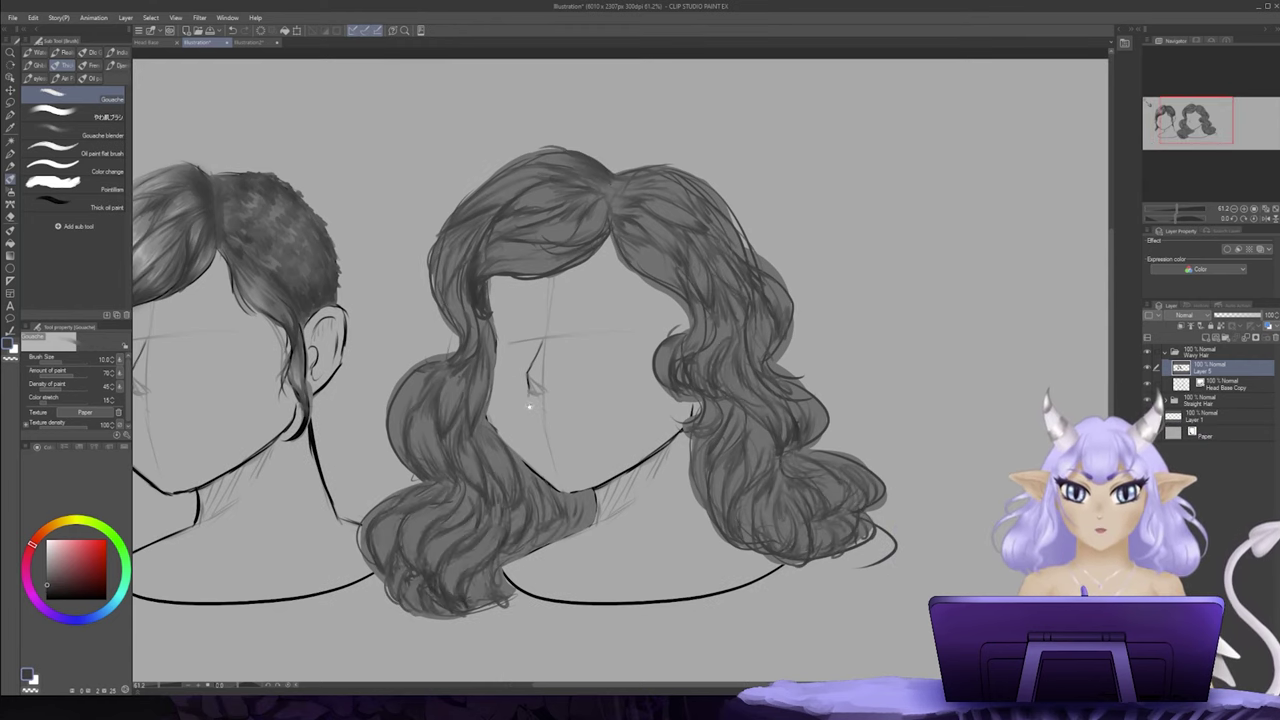
Step: Choose a light grey, and soften the dark strands of the ear-side waves with Gouache blender 2 at size 30
drag(534, 405, 548, 457)
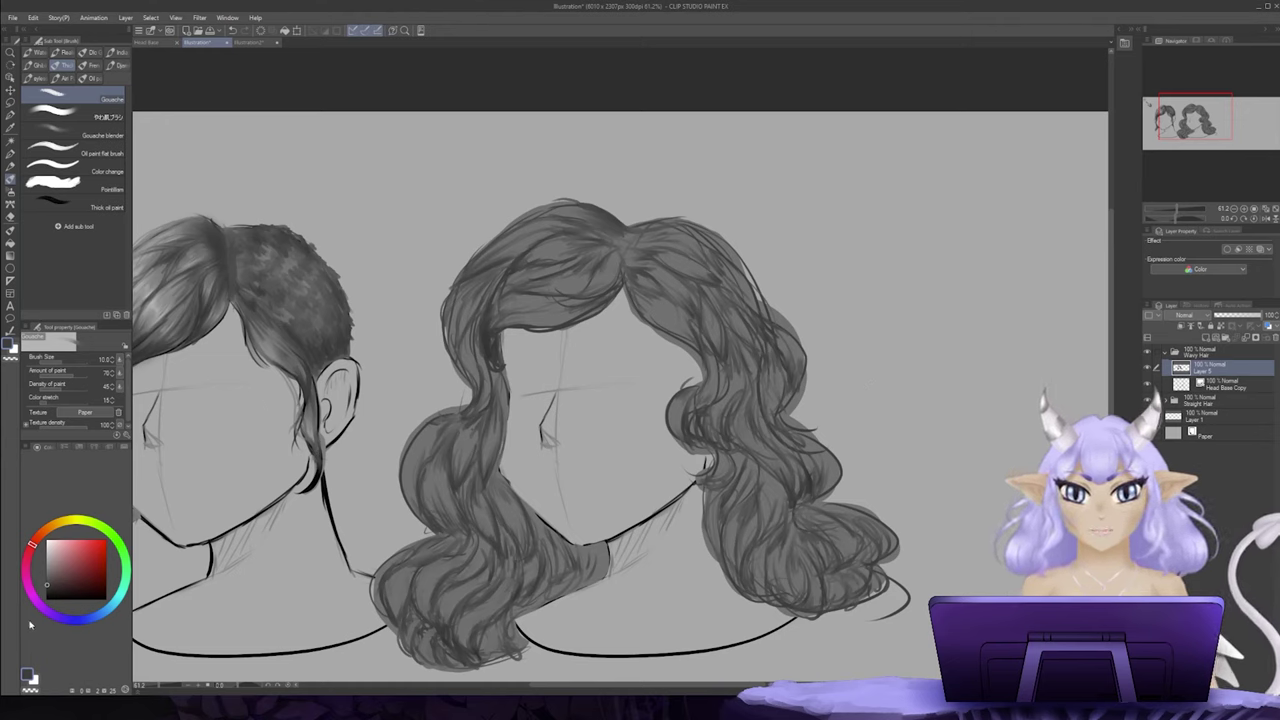
drag(51, 574, 44, 552)
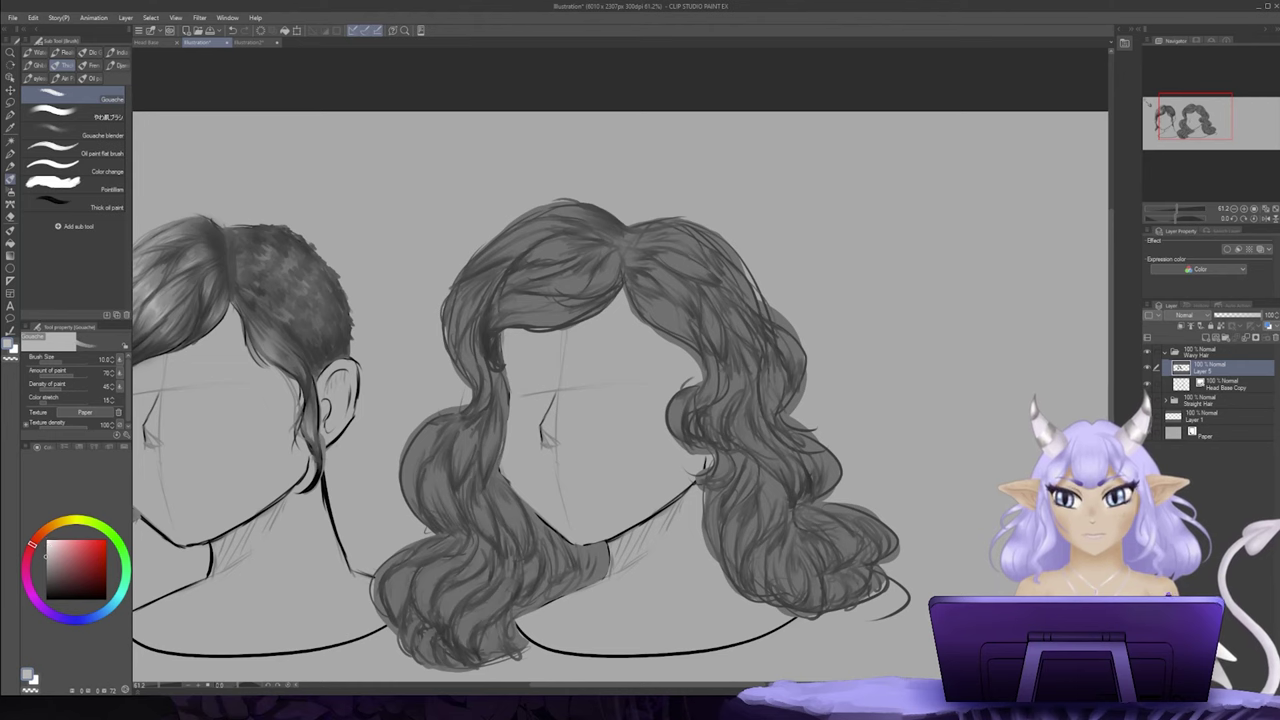
key(j)
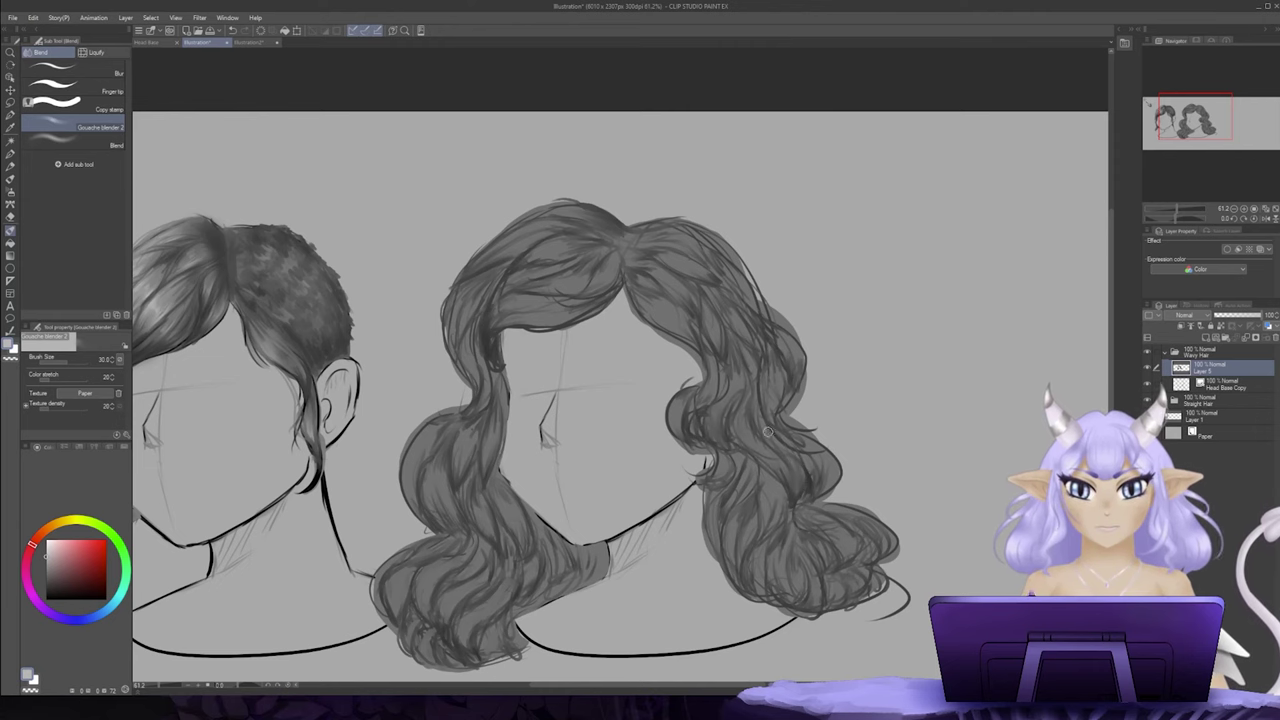
drag(785, 433, 672, 427)
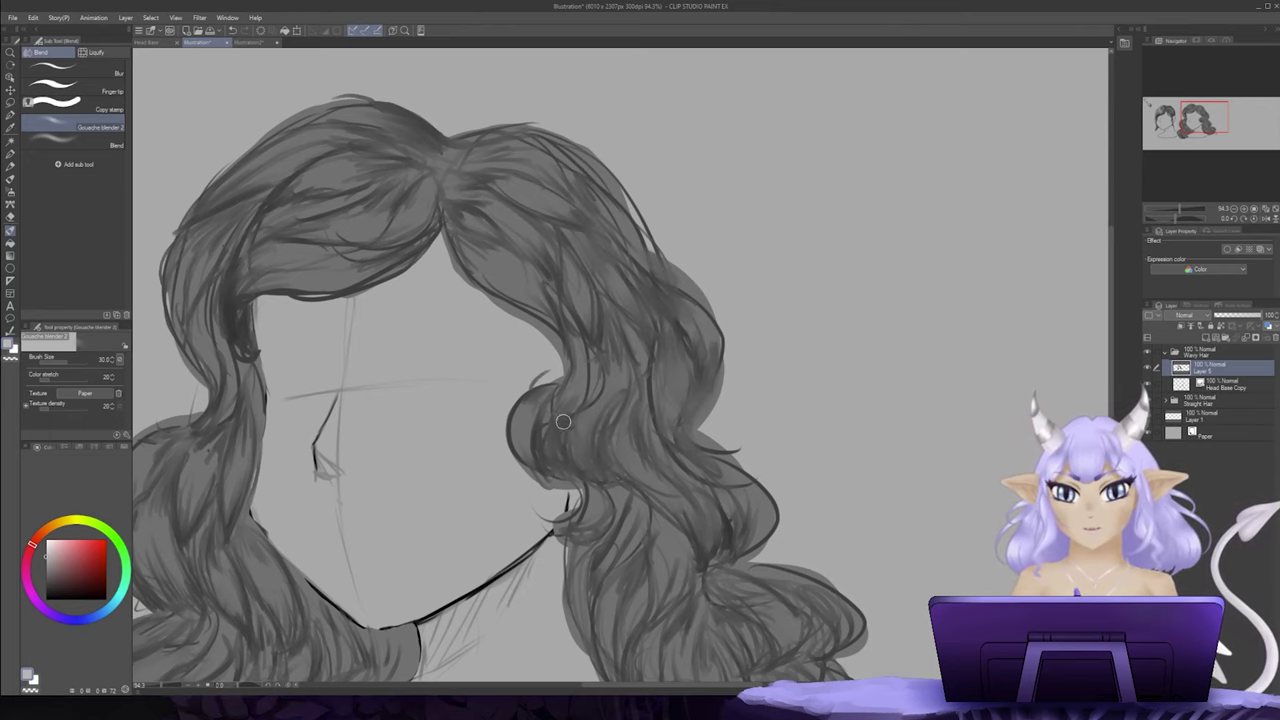
drag(648, 438, 582, 280)
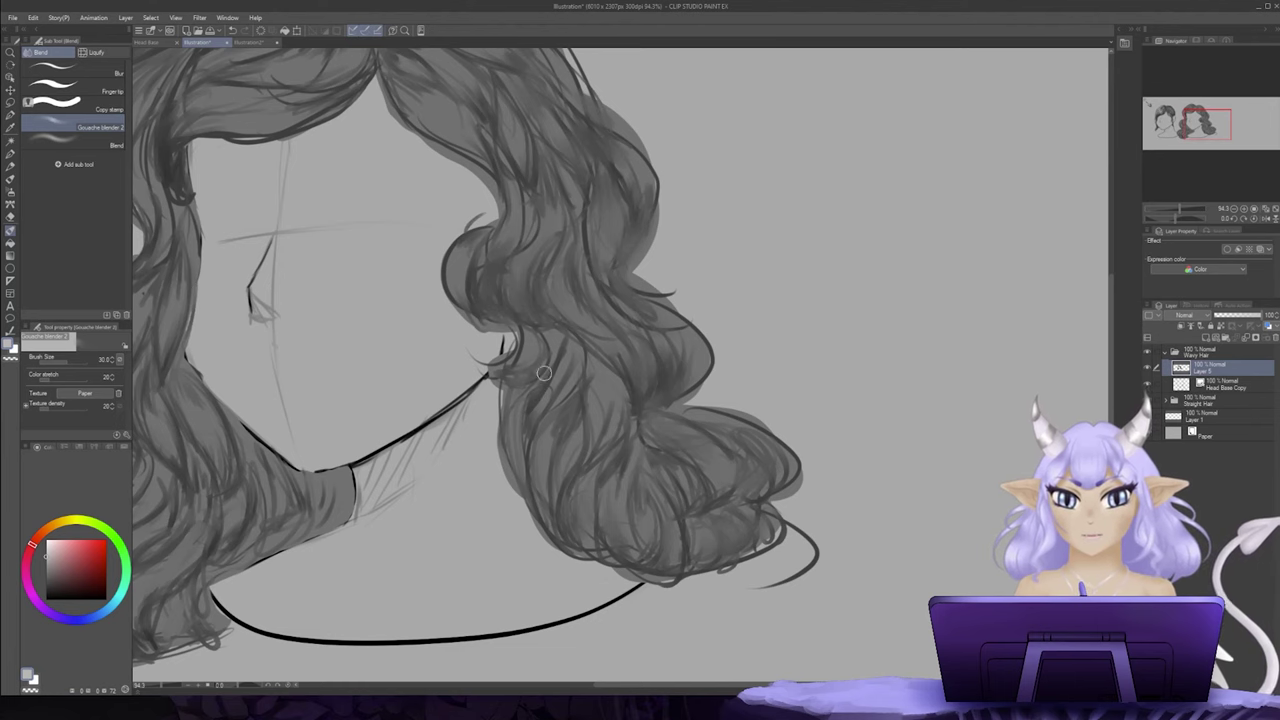
drag(602, 423, 688, 601)
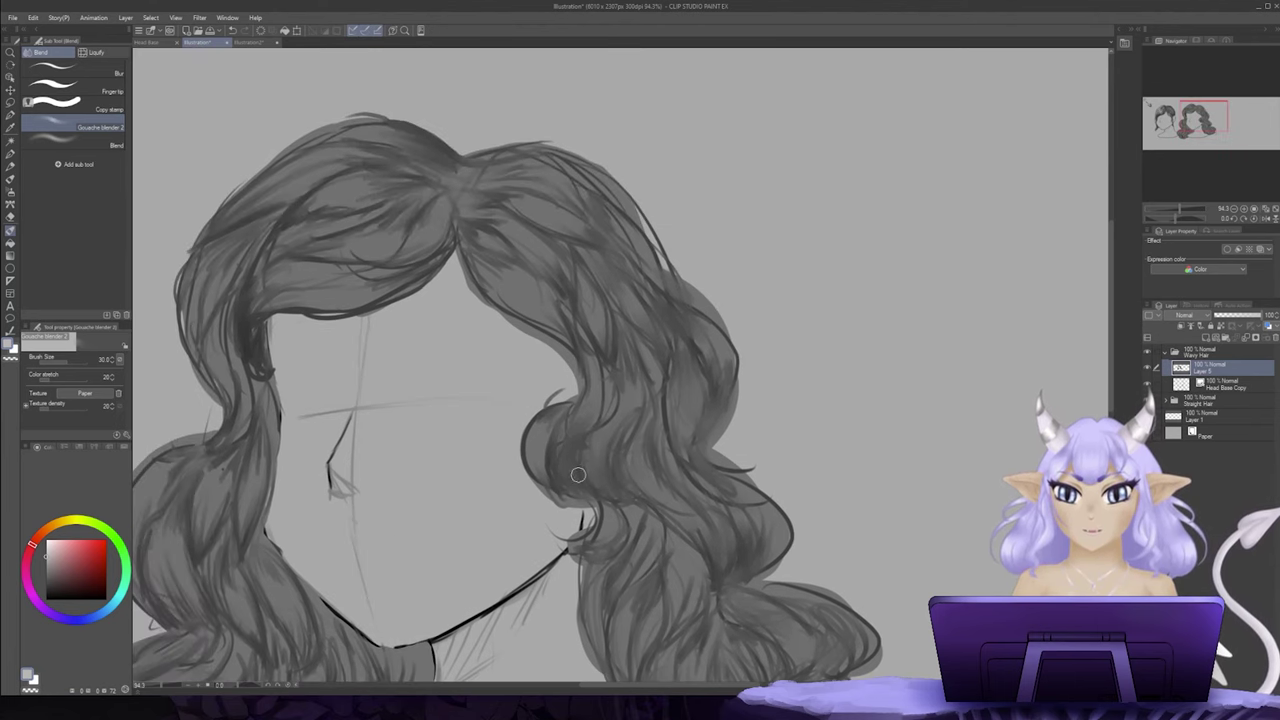
Step: Blend the dark shadow beside the temple and the strands of the fringe with Gouache blender 2
mouse_move(496, 503)
mouse_down()
mouse_move(680, 437)
mouse_move(782, 607)
mouse_up()
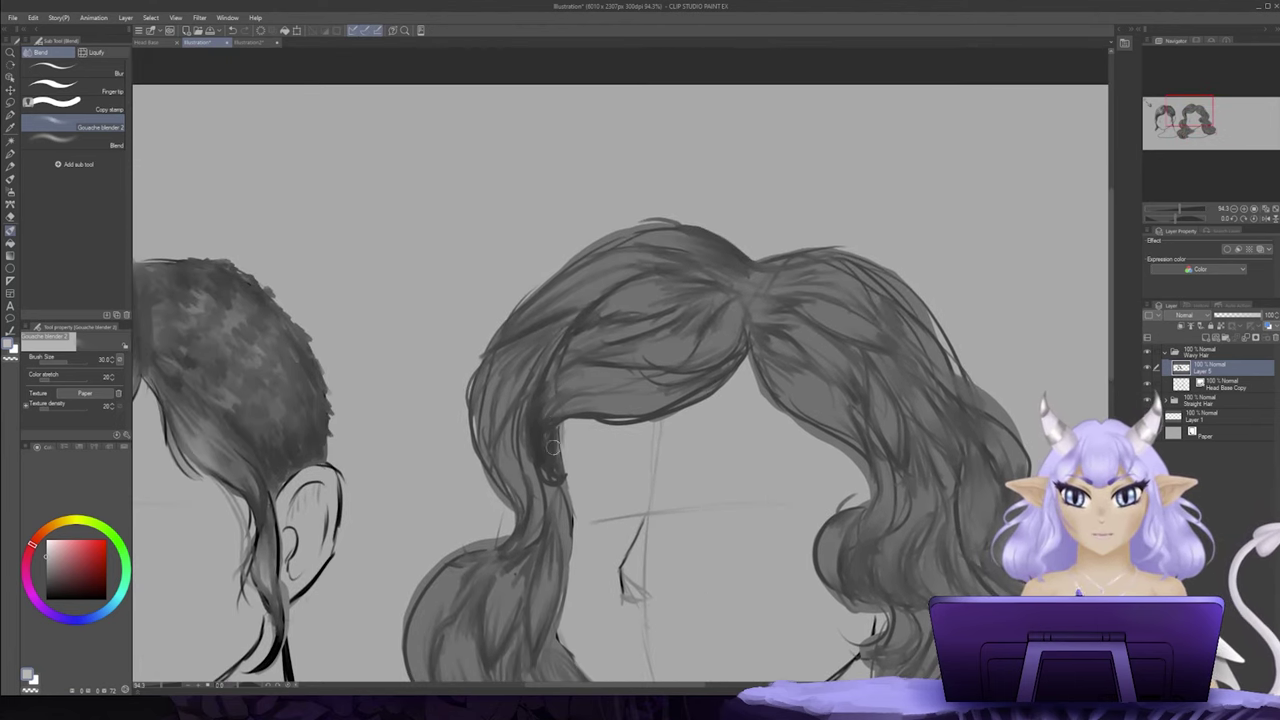
drag(554, 448, 545, 422)
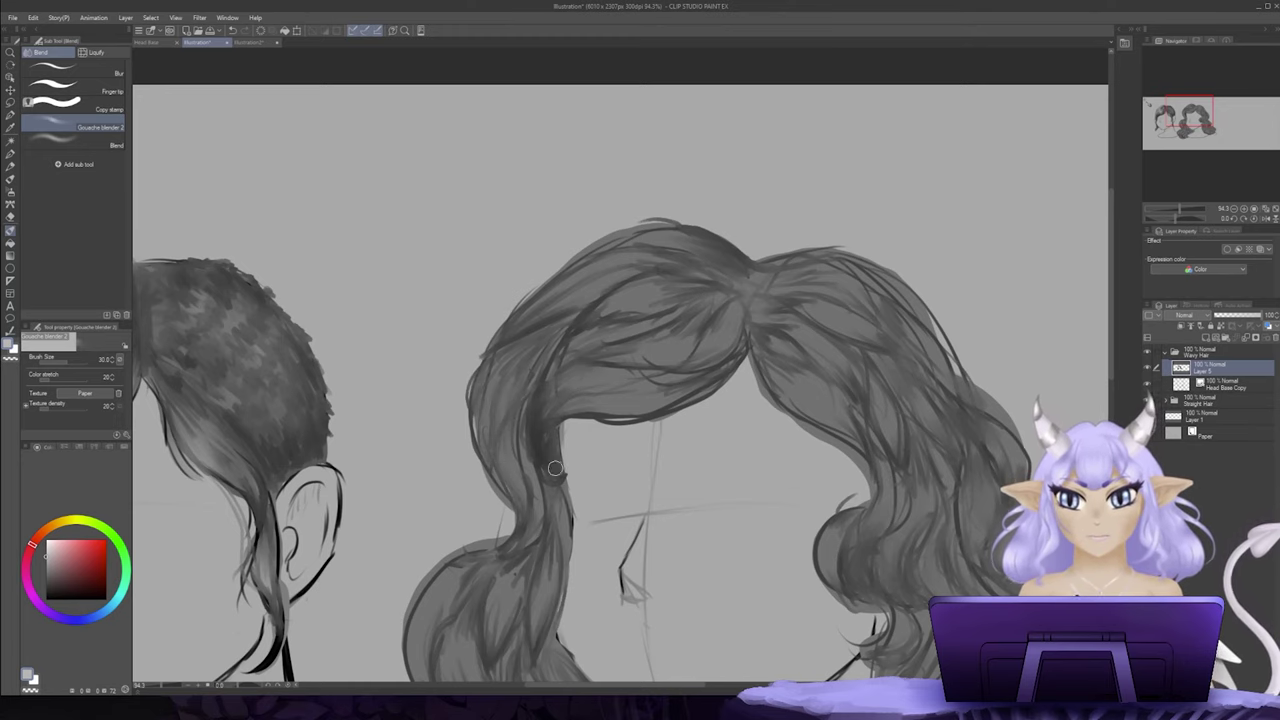
scroll(540, 515, down, 1)
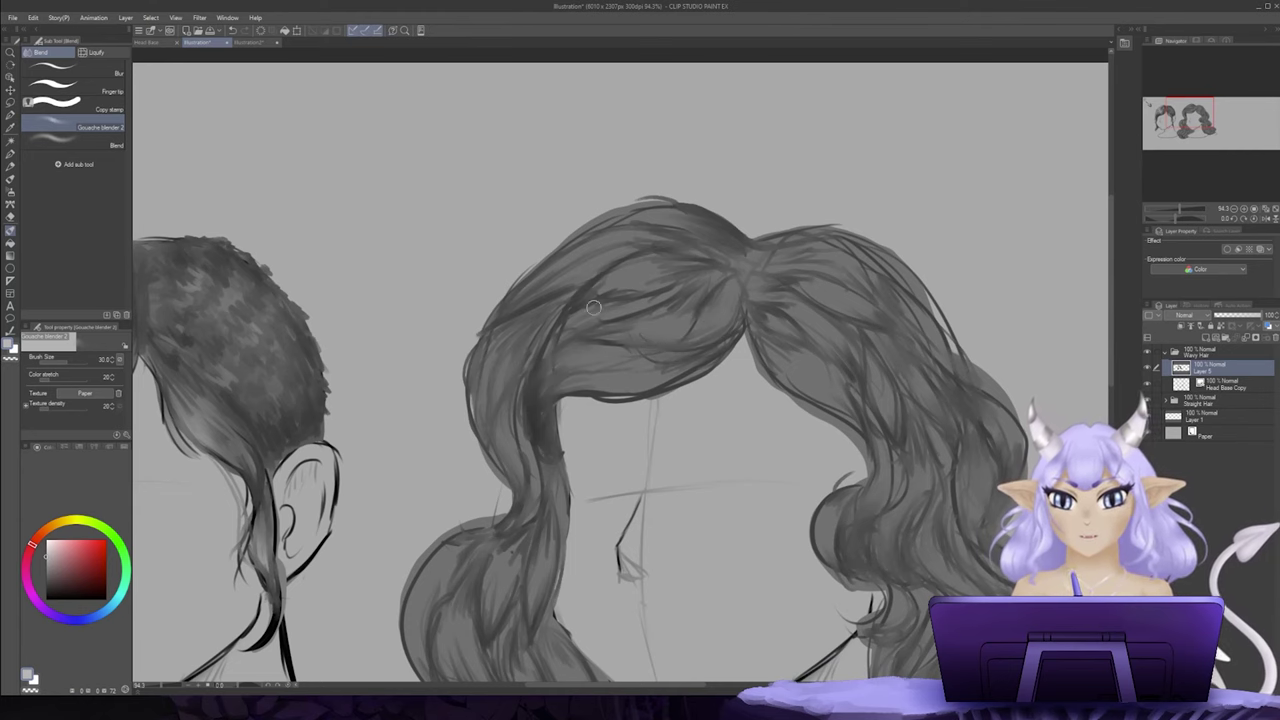
drag(610, 441, 657, 281)
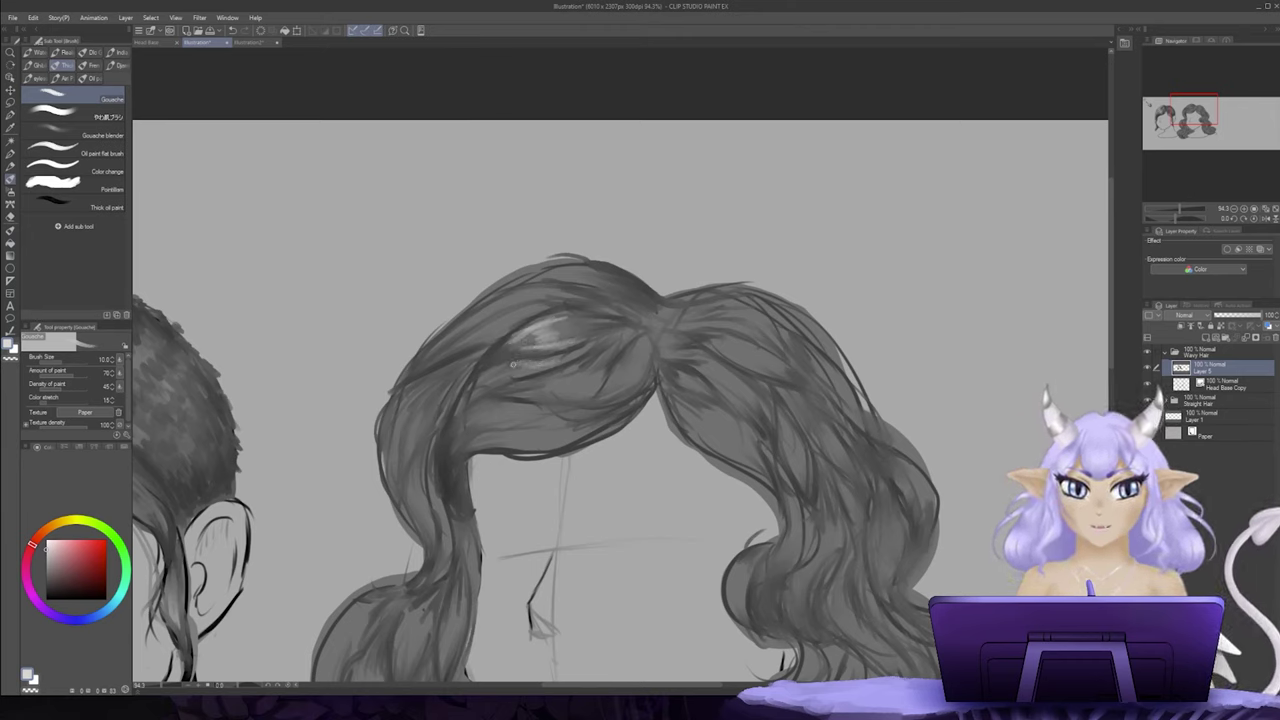
Step: Paint light grey highlight strands across the fringe with the Gouache brush at size 10
mouse_move(512, 365)
mouse_down()
mouse_move(570, 382)
mouse_move(624, 372)
mouse_move(688, 290)
mouse_up()
drag(560, 383, 598, 367)
drag(522, 355, 545, 351)
drag(555, 266, 494, 270)
drag(550, 236, 516, 258)
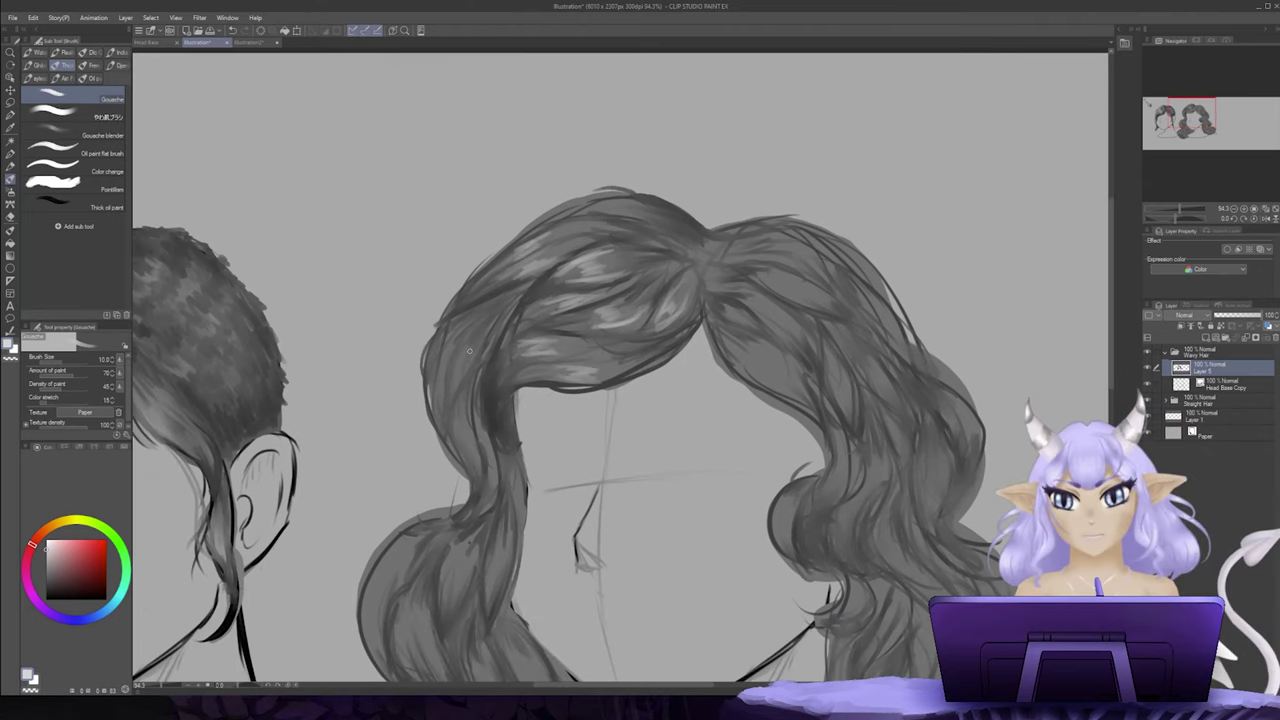
Step: Add light highlight strands to the fringe-side waves from the temple down to the bulge beside the cheek
drag(454, 418, 434, 288)
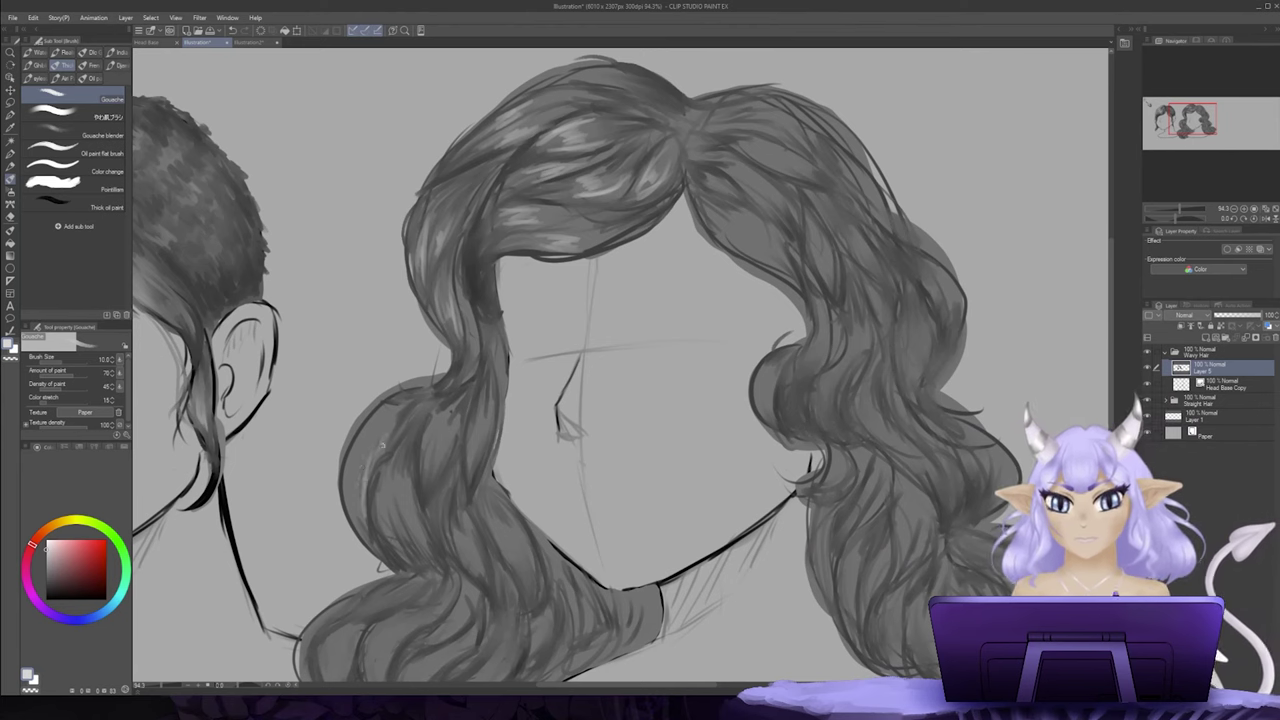
drag(444, 430, 435, 468)
mouse_move(484, 426)
mouse_down()
mouse_move(471, 457)
mouse_move(436, 368)
mouse_up()
drag(346, 400, 357, 465)
mouse_move(350, 410)
mouse_down()
mouse_move(366, 458)
mouse_move(381, 456)
mouse_up()
mouse_move(379, 426)
mouse_down()
mouse_move(418, 435)
mouse_move(450, 492)
mouse_up()
drag(468, 422, 492, 504)
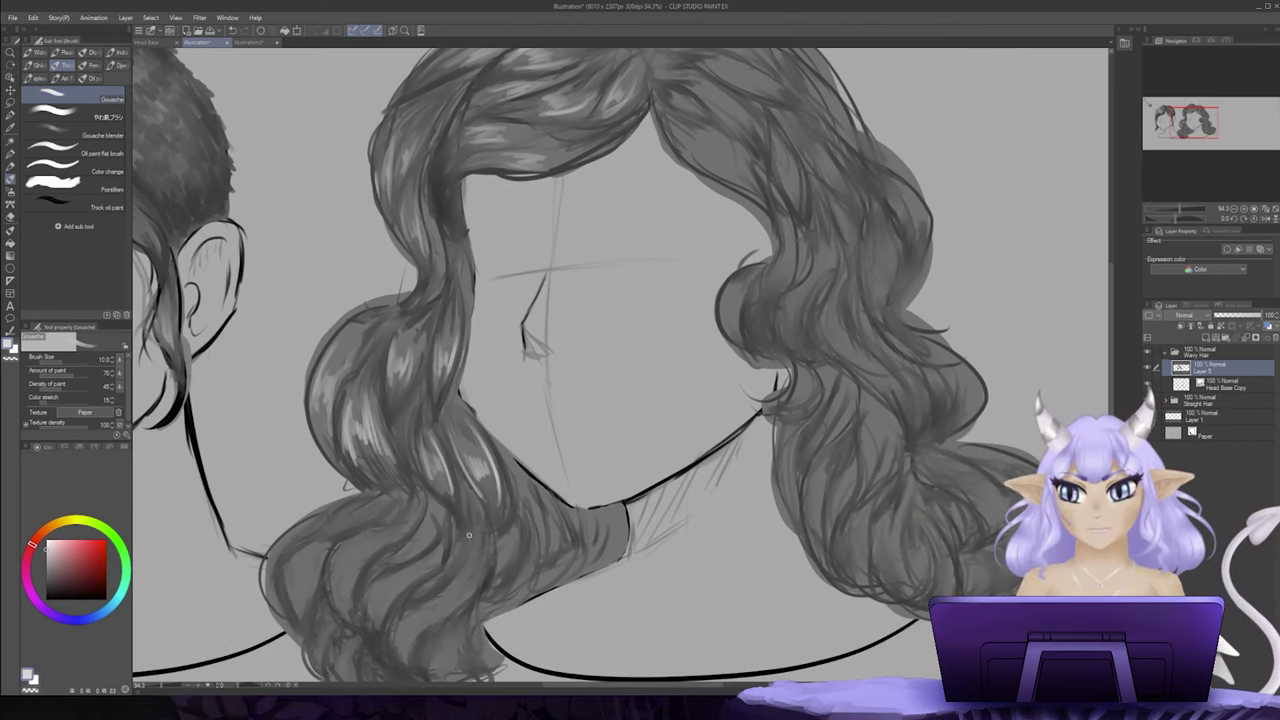
Step: Paint light highlight strands over the bottom curls on the fringe side, down to the curl tips
drag(408, 575, 438, 646)
drag(476, 568, 432, 622)
mouse_move(404, 588)
mouse_down()
mouse_move(380, 622)
mouse_move(420, 568)
mouse_up()
drag(400, 524, 350, 598)
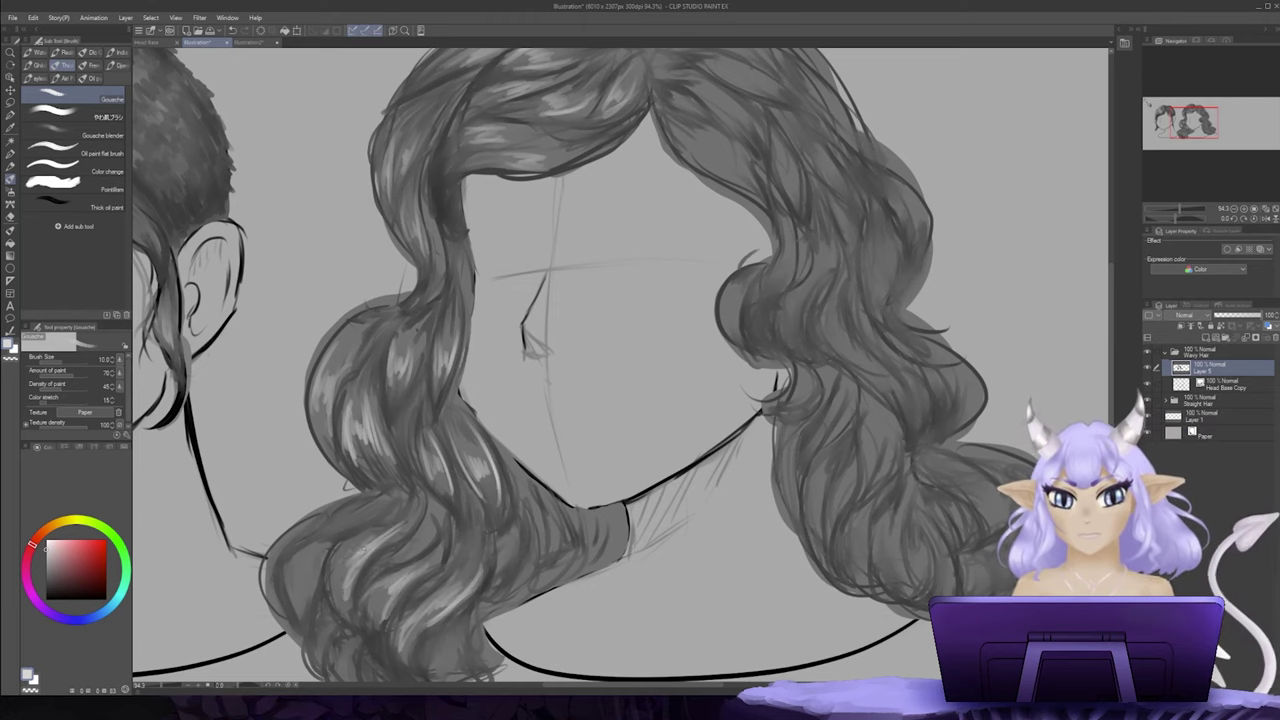
drag(366, 536, 332, 574)
mouse_move(318, 560)
mouse_down()
mouse_move(310, 588)
mouse_move(292, 595)
mouse_move(362, 546)
mouse_up()
drag(390, 484, 342, 504)
drag(332, 494, 304, 516)
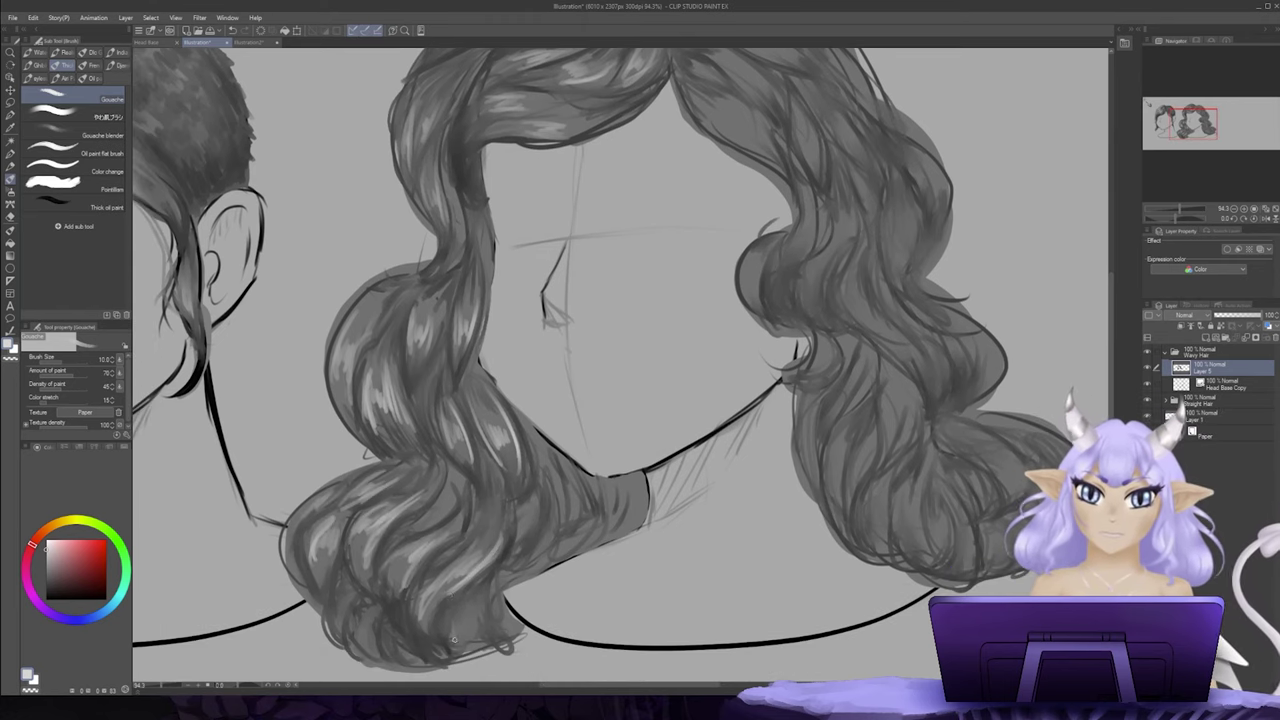
drag(454, 604, 470, 628)
drag(474, 598, 454, 646)
drag(364, 614, 373, 652)
drag(358, 613, 365, 637)
Step: Highlight the small curl beside the ear and the front strands below the parting on the ear side
mouse_move(655, 306)
mouse_down()
mouse_move(537, 443)
mouse_move(557, 308)
mouse_up()
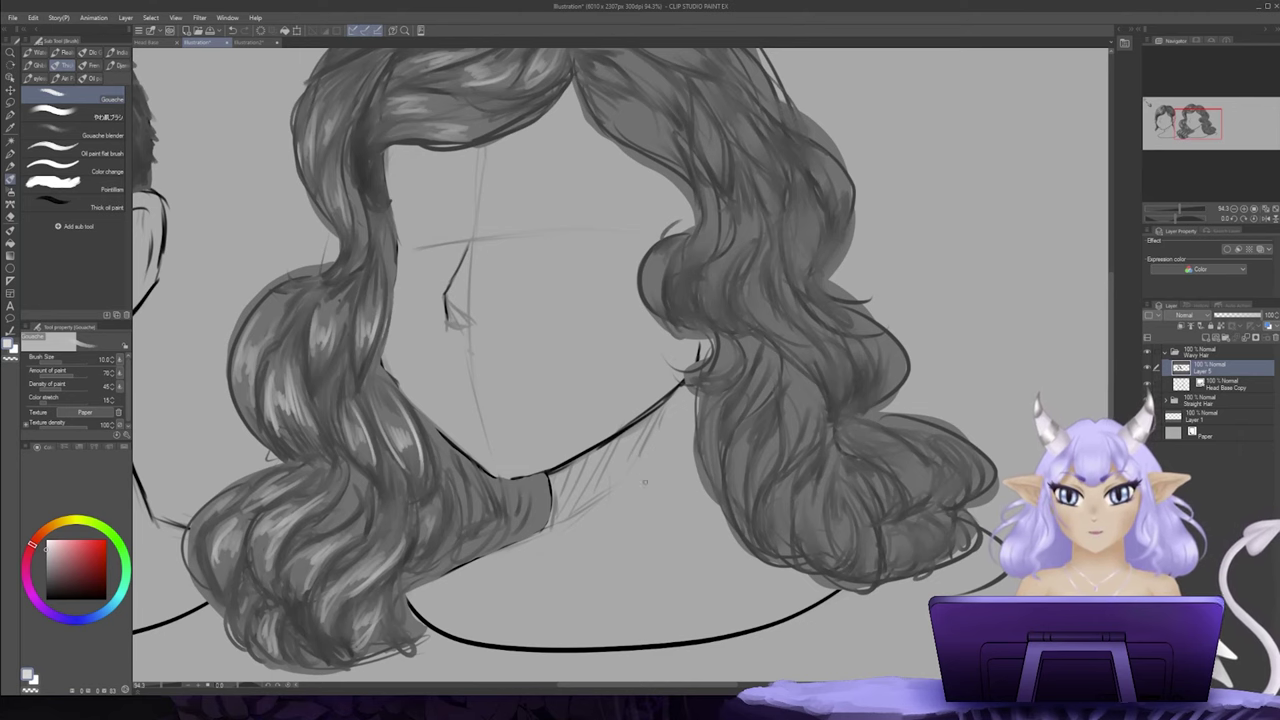
mouse_move(666, 496)
mouse_down()
mouse_move(588, 546)
mouse_move(585, 663)
mouse_up()
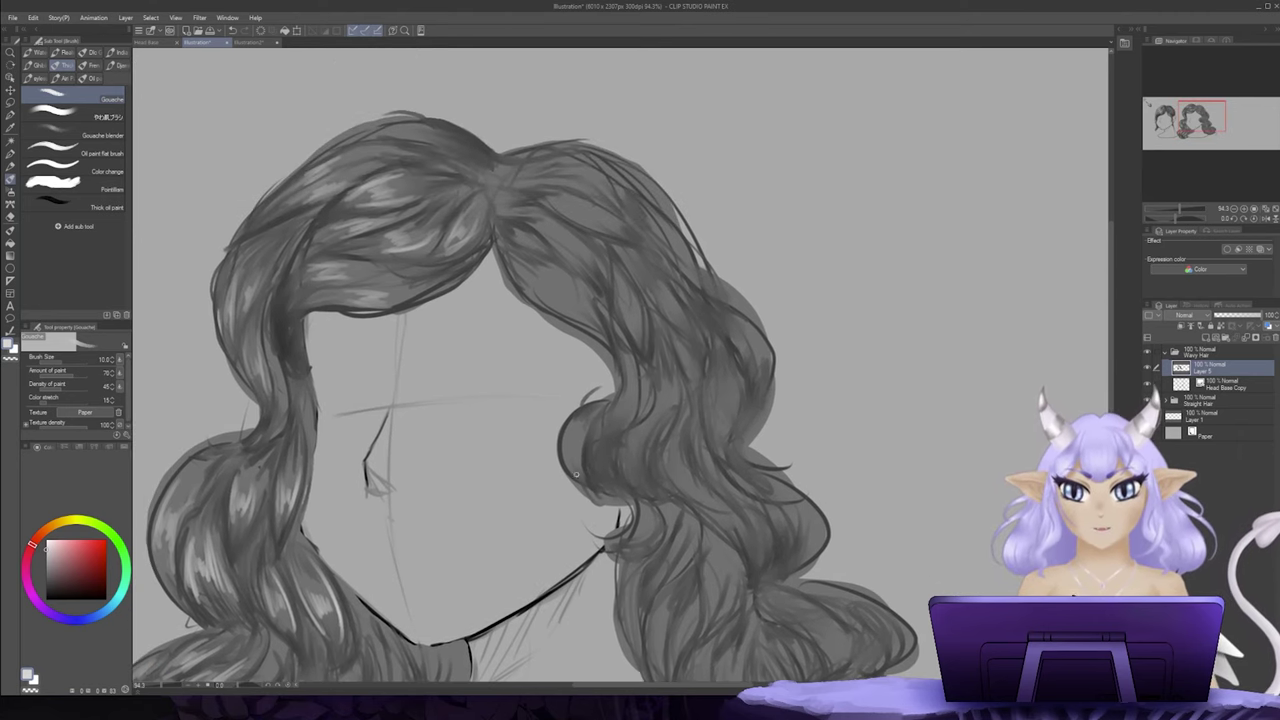
drag(572, 424, 578, 466)
mouse_move(630, 376)
mouse_down()
mouse_move(614, 420)
mouse_move(630, 422)
mouse_up()
drag(538, 291, 575, 308)
drag(536, 266, 580, 297)
drag(540, 224, 582, 258)
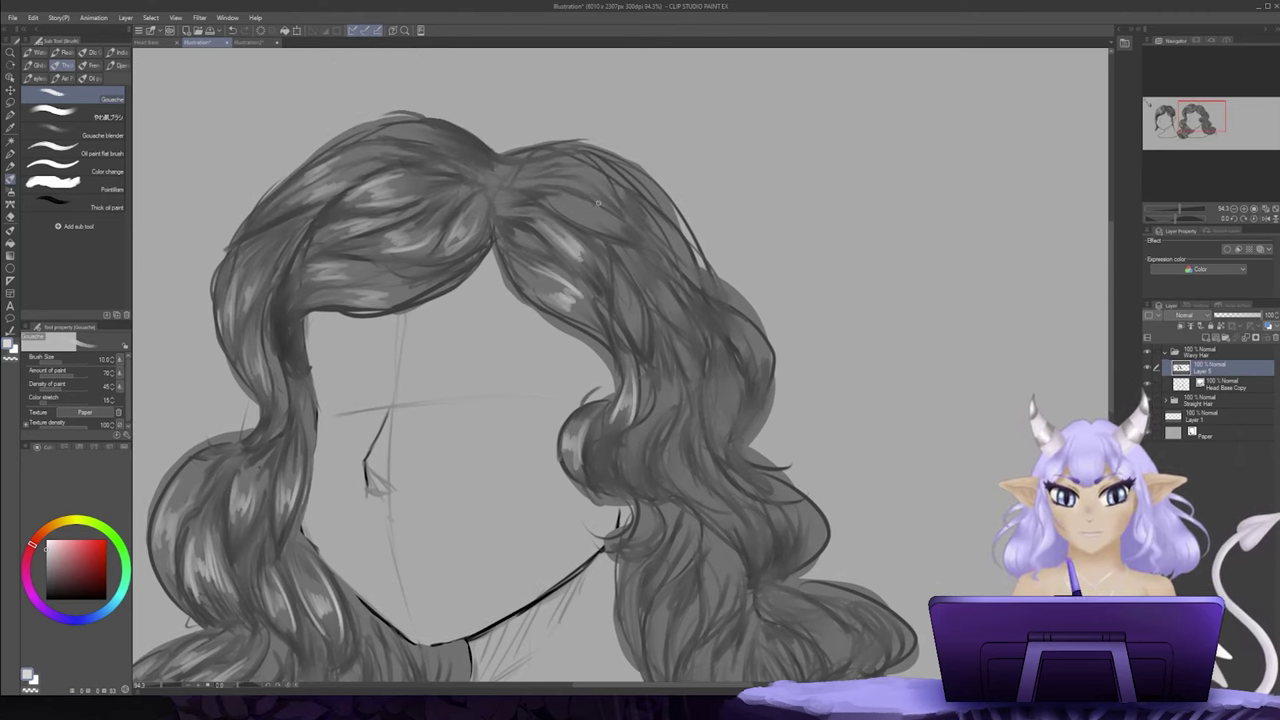
Step: Paint light highlights from the top of the ear-side hair down through its outer upper waves
drag(572, 203, 610, 225)
drag(573, 185, 604, 188)
drag(664, 241, 684, 258)
mouse_move(621, 294)
mouse_down()
mouse_move(626, 332)
mouse_move(640, 328)
mouse_up()
drag(652, 282, 754, 360)
mouse_move(736, 325)
mouse_down()
mouse_move(762, 362)
mouse_move(713, 426)
mouse_up()
drag(731, 370, 725, 420)
Step: Add light highlight strands to the middle and lower waves below the ear
drag(667, 450, 689, 490)
drag(697, 434, 713, 480)
mouse_move(652, 424)
mouse_down()
mouse_move(644, 482)
mouse_move(626, 472)
mouse_up()
drag(676, 541, 670, 454)
mouse_move(664, 468)
mouse_down()
mouse_move(670, 455)
mouse_move(672, 480)
mouse_up()
mouse_move(712, 468)
mouse_down()
mouse_move(700, 508)
mouse_move(712, 506)
mouse_up()
drag(744, 450, 738, 472)
mouse_move(790, 438)
mouse_down()
mouse_move(770, 464)
mouse_move(790, 464)
mouse_up()
drag(820, 536, 804, 558)
drag(862, 508, 828, 538)
key(ctrl+z)
key(ctrl+z)
Step: Paint the remaining light highlights on the outer lower curls of the ear side
drag(808, 428, 790, 462)
drag(822, 558, 842, 566)
drag(849, 558, 851, 547)
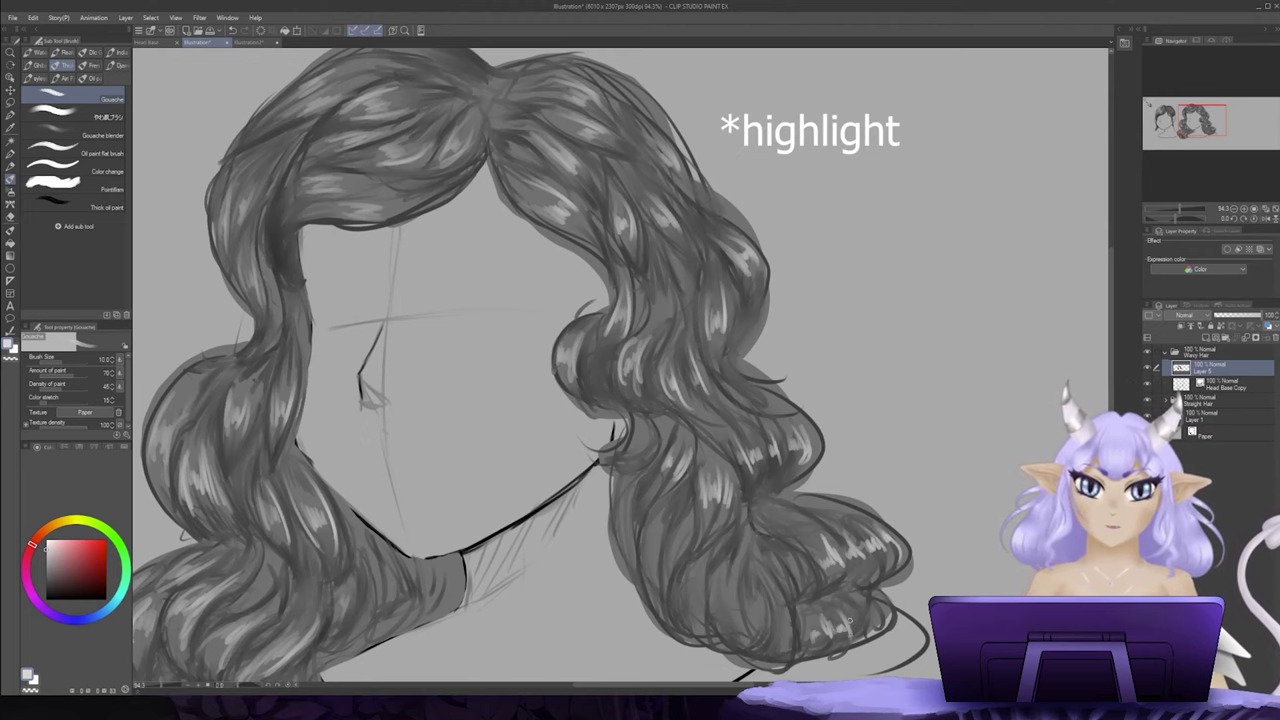
mouse_move(768, 346)
mouse_down()
mouse_move(835, 341)
mouse_move(769, 345)
mouse_move(749, 384)
mouse_move(763, 361)
mouse_up()
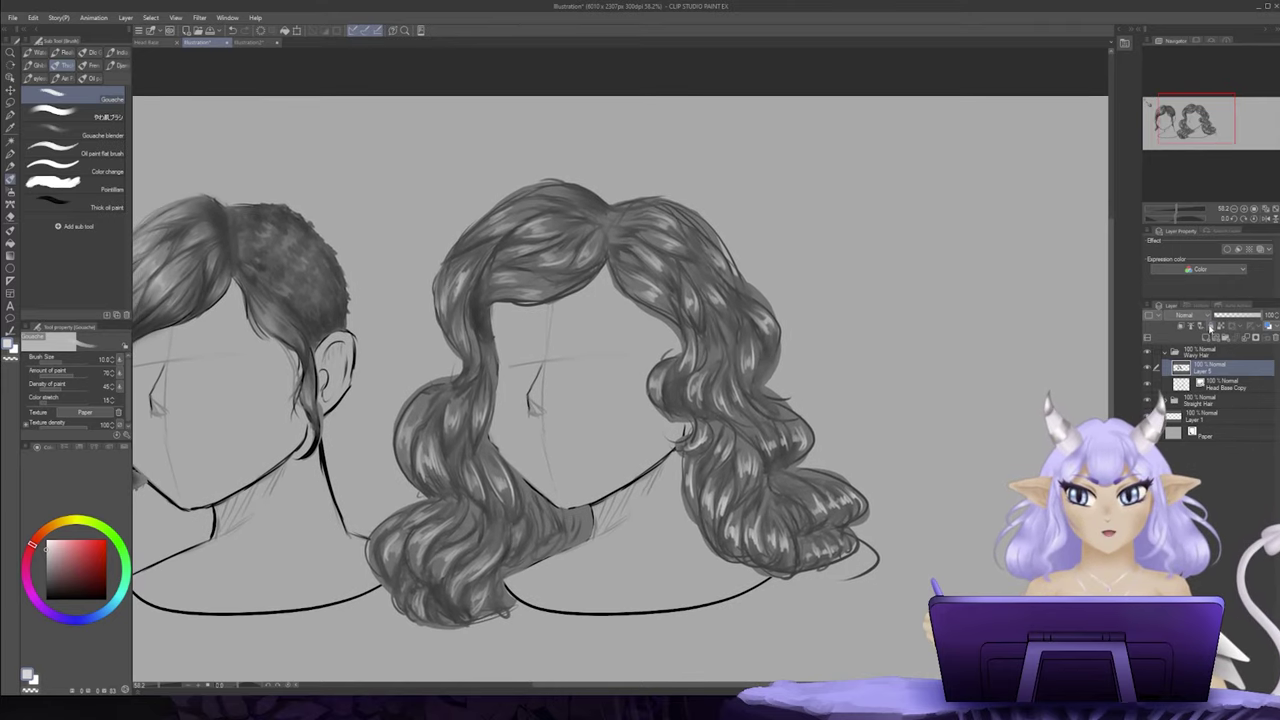
Step: Add a new layer above the wavy hair painting and set its blending mode to Multiply
click(1206, 338)
click(1190, 315)
click(1193, 346)
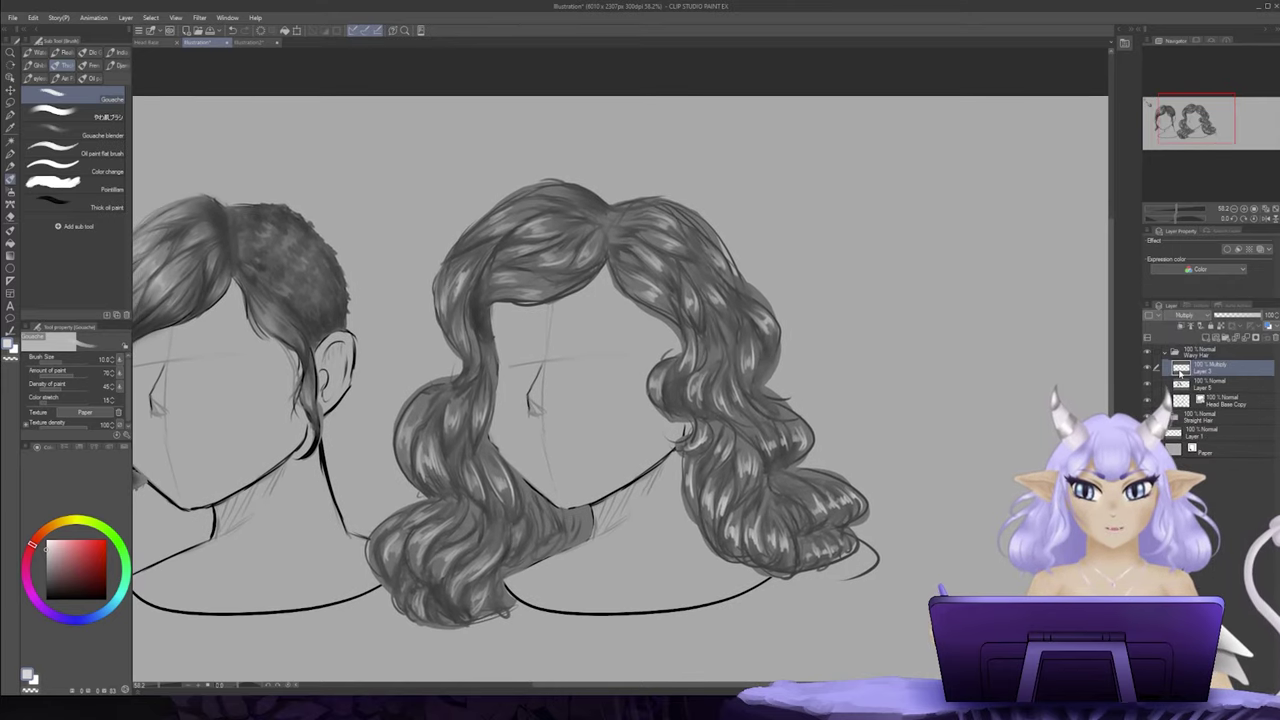
Step: Switch to the Soft airbrush with the dark colour, enlarge it to size 200, and try a shadow over the ear-side waves
drag(722, 377, 698, 351)
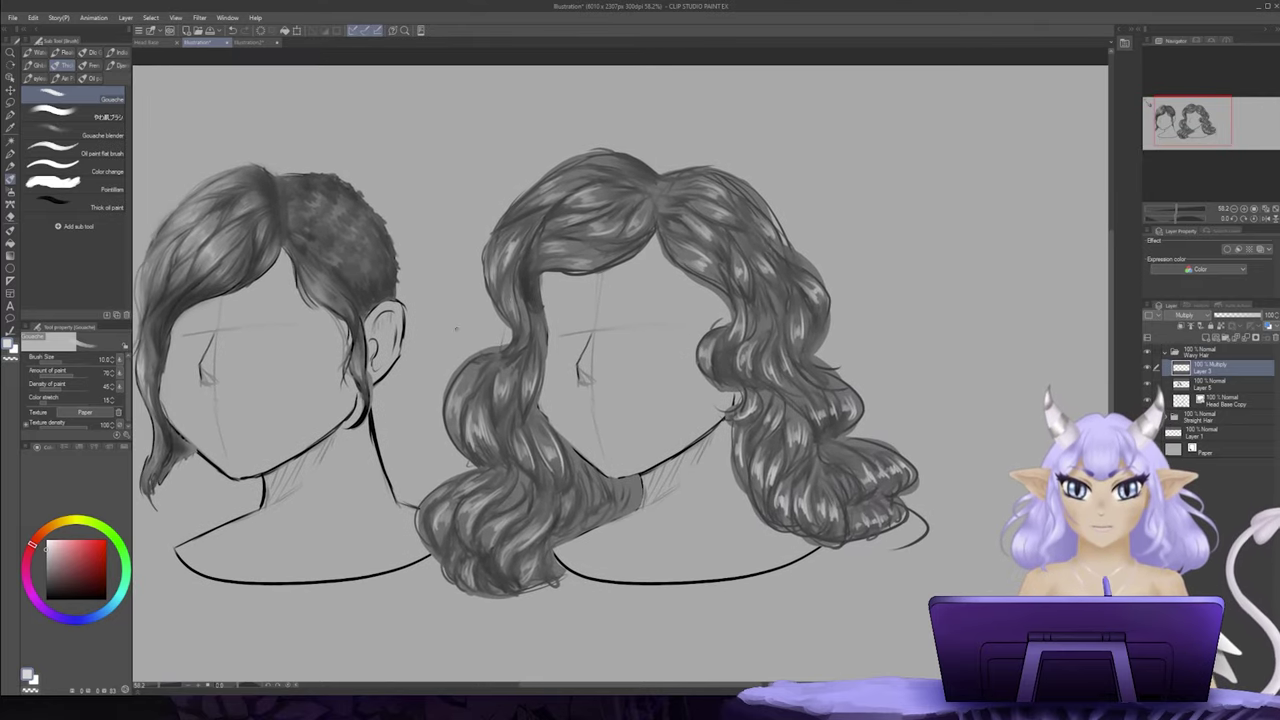
key(b)
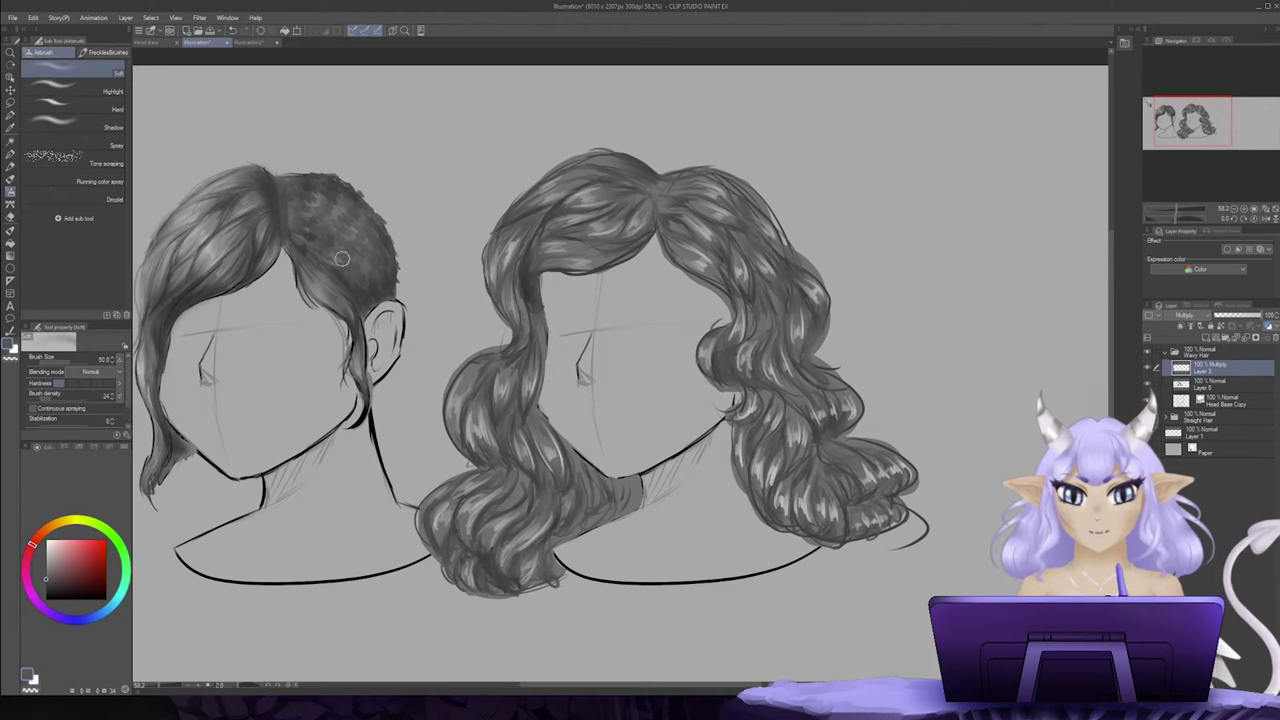
key(bracketright)
key(bracketright)
key(bracketright)
key(bracketright)
key(bracketright)
key(bracketright)
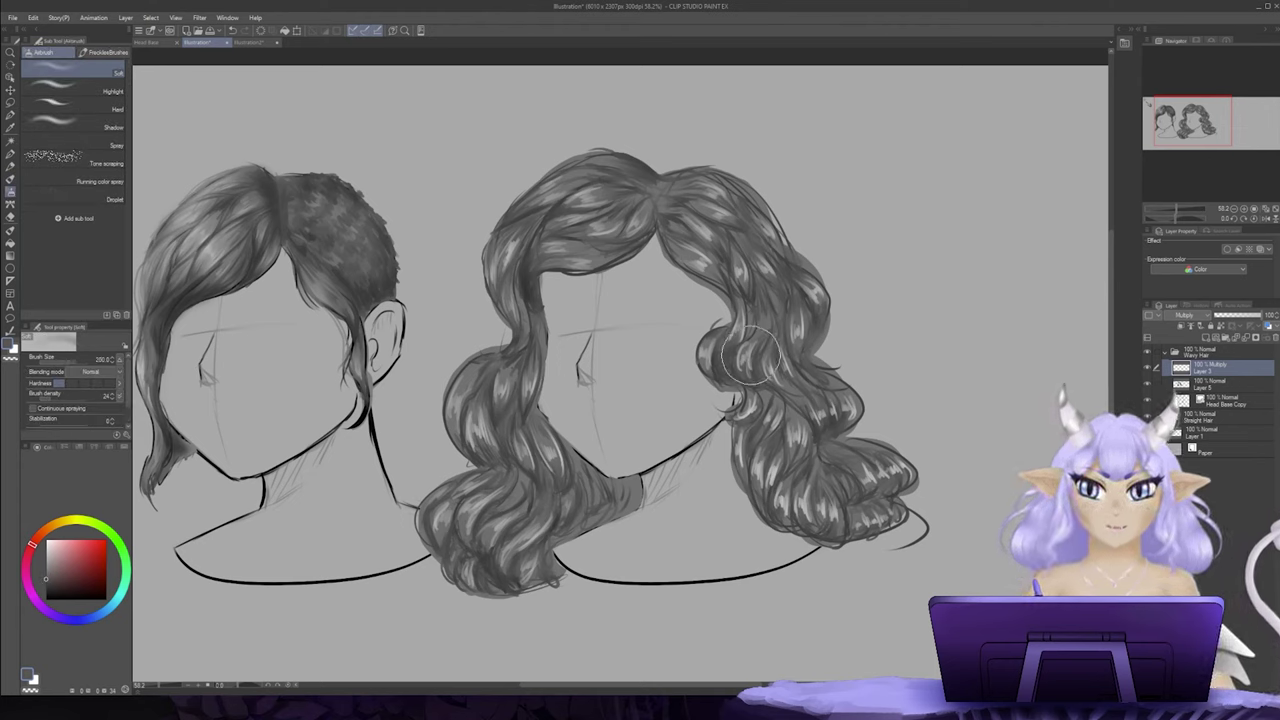
drag(815, 350, 812, 352)
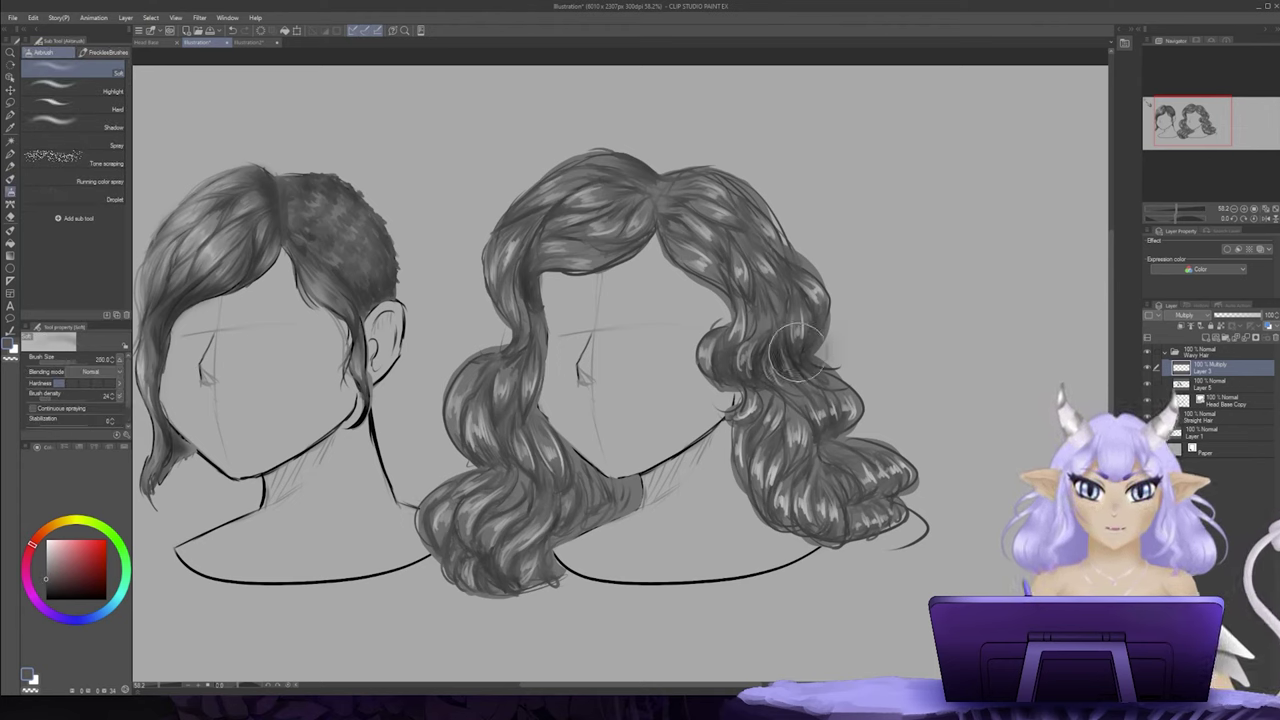
key(ctrl+z)
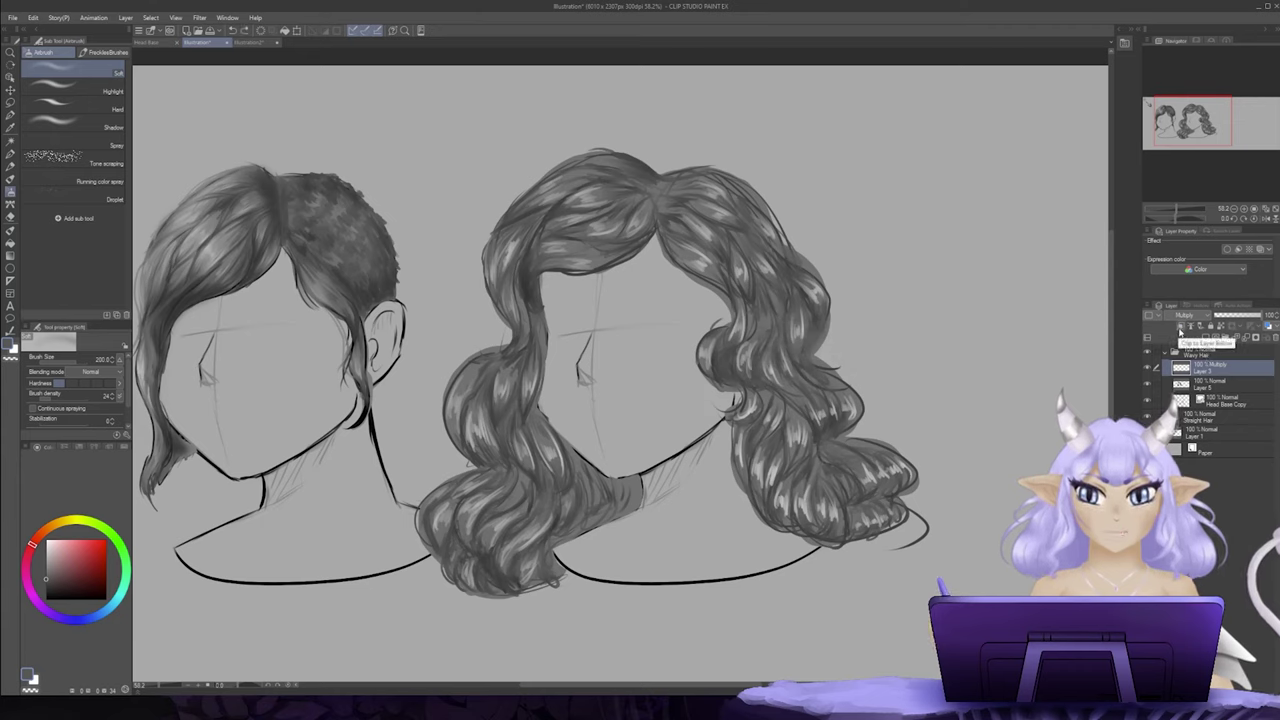
Step: Clip the Multiply layer to the hair layer below and airbrush soft shadows along the outer ear-side waves
click(1181, 327)
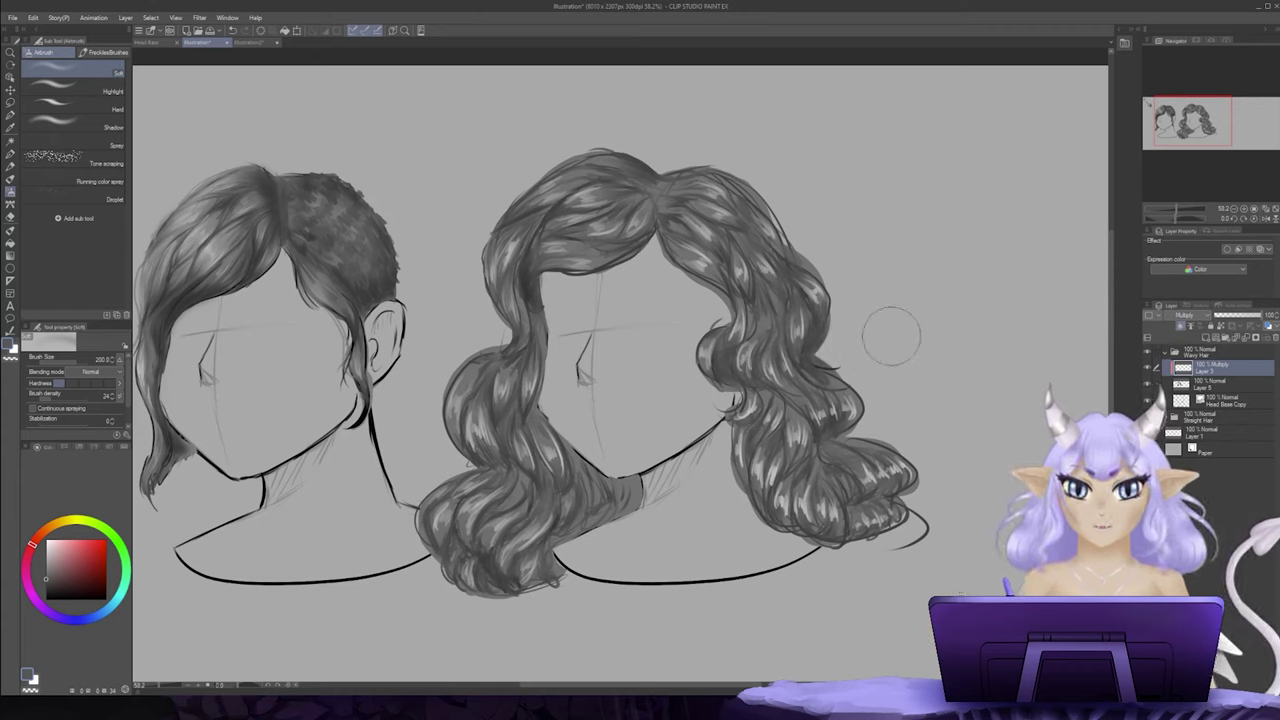
mouse_move(832, 350)
mouse_down()
mouse_move(812, 352)
mouse_move(895, 380)
mouse_move(810, 440)
mouse_move(929, 443)
mouse_move(813, 538)
mouse_up()
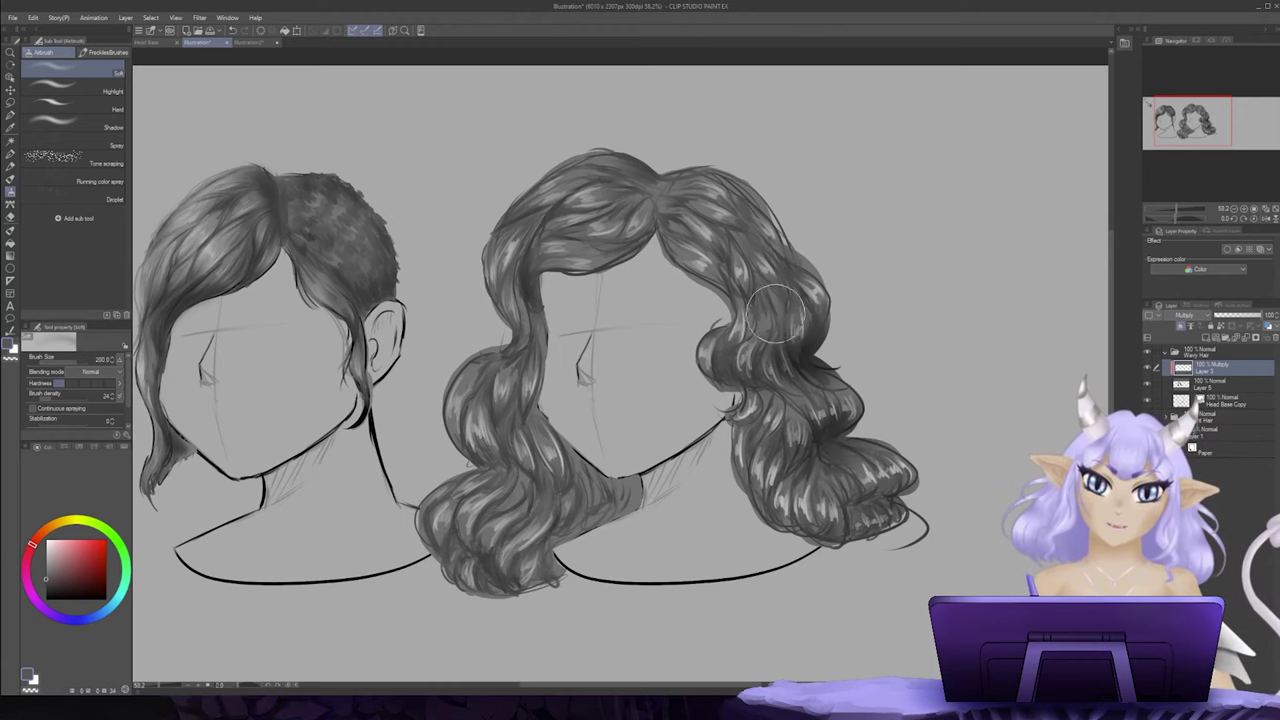
drag(792, 232, 768, 258)
Step: Airbrush soft shadows over the hair behind the neck, beside the temple and at the parting, reducing the brush to size 70
mouse_move(583, 312)
mouse_down()
mouse_move(515, 420)
mouse_move(578, 490)
mouse_move(500, 565)
mouse_move(626, 458)
mouse_move(584, 468)
mouse_up()
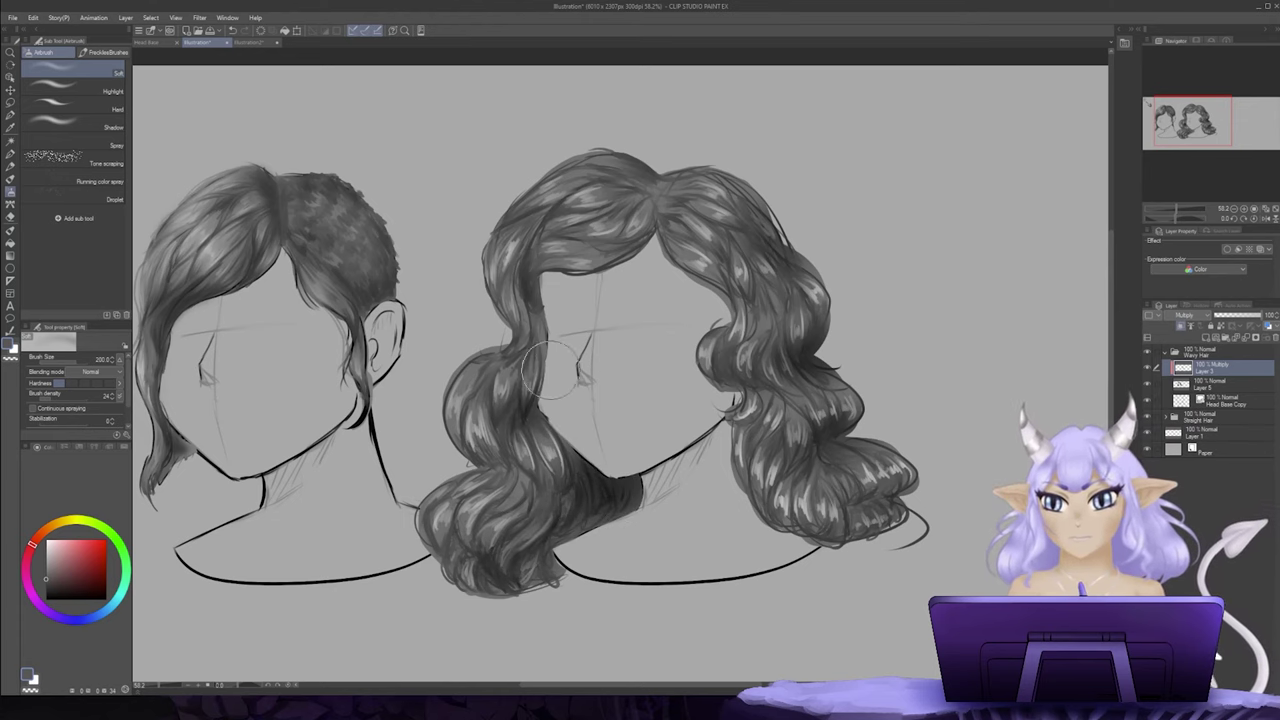
mouse_move(554, 350)
mouse_down()
mouse_move(538, 262)
mouse_move(542, 330)
mouse_move(636, 218)
mouse_move(645, 238)
mouse_move(658, 195)
mouse_move(652, 230)
mouse_up()
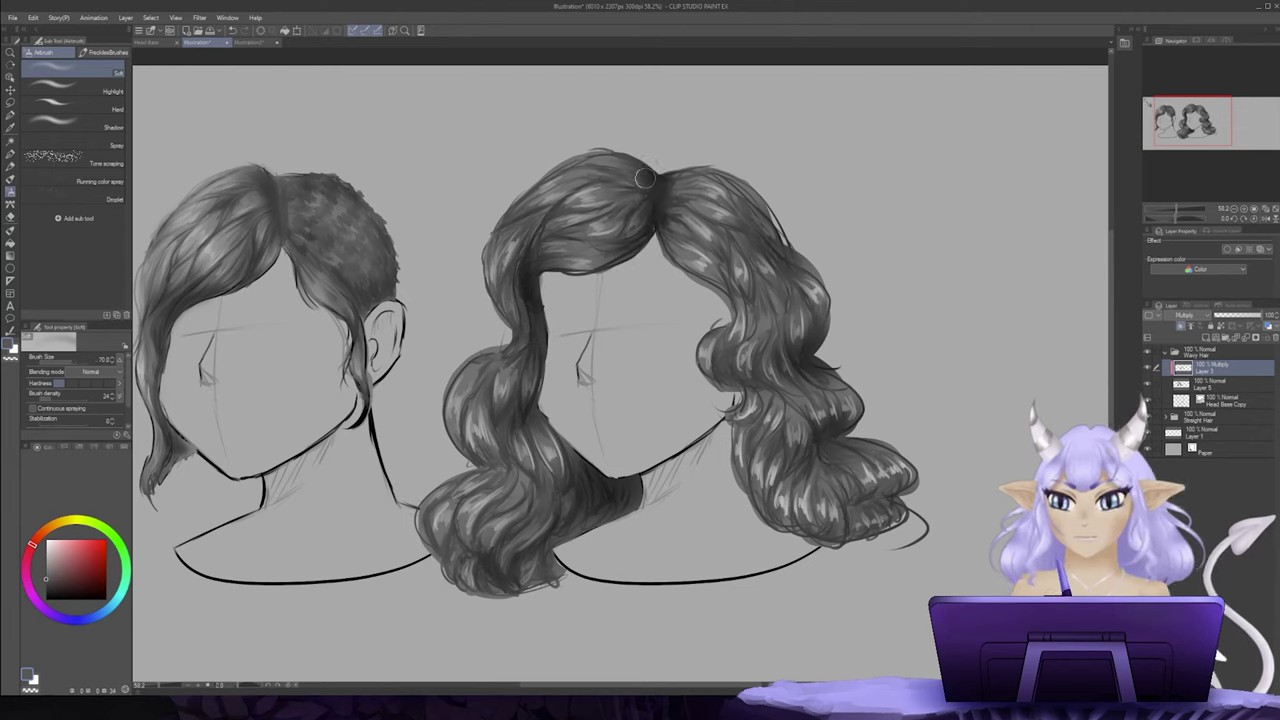
drag(644, 178, 625, 182)
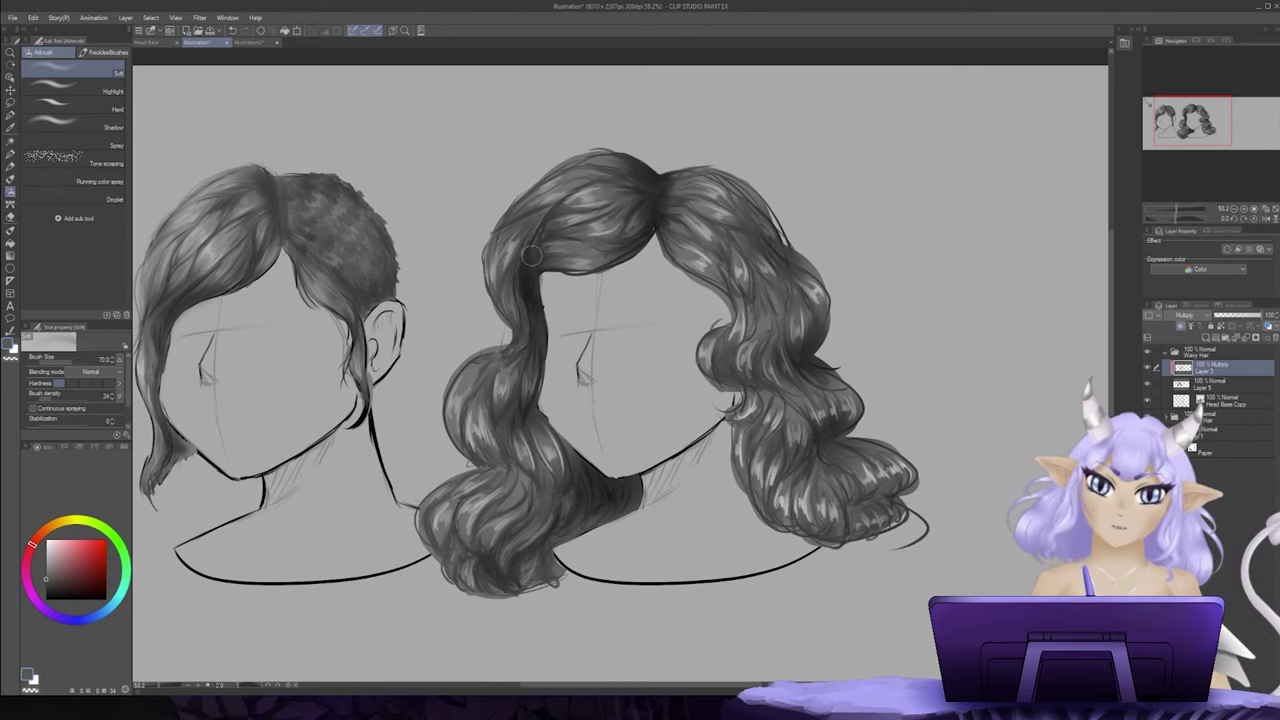
Step: Airbrush more soft shadows over the face-side waves and along the inner and lower ear-side waves at brush size 70
mouse_move(531, 206)
mouse_down()
mouse_move(500, 455)
mouse_move(405, 580)
mouse_up()
mouse_move(780, 440)
mouse_down()
mouse_move(760, 440)
mouse_move(713, 362)
mouse_move(740, 180)
mouse_up()
mouse_move(810, 370)
mouse_down()
mouse_move(860, 430)
mouse_move(890, 512)
mouse_move(838, 526)
mouse_up()
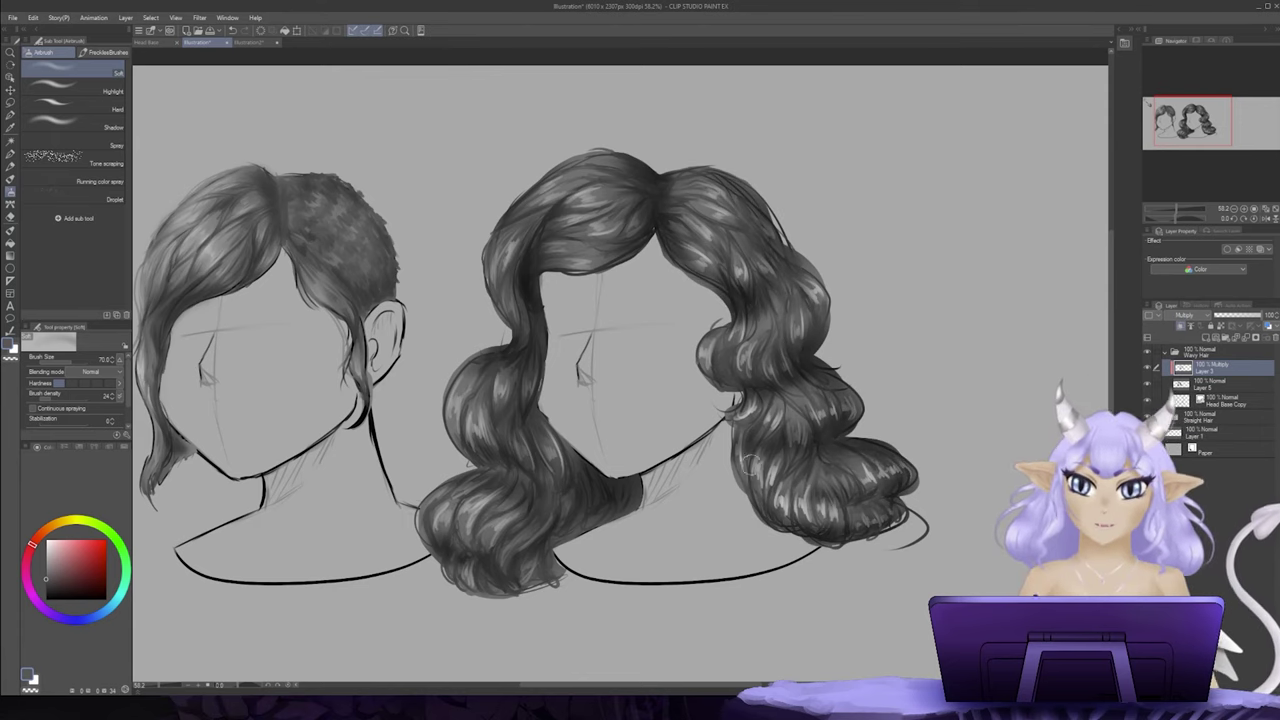
drag(762, 440, 735, 370)
drag(786, 298, 778, 250)
Step: Enlarge the airbrush to 400, lower the shadow layer's opacity to 77% and add a second clipped Multiply layer above it
key(])
key(])
key(])
key(])
key(])
key(])
key(])
key(])
key(])
drag(1243, 317, 1251, 317)
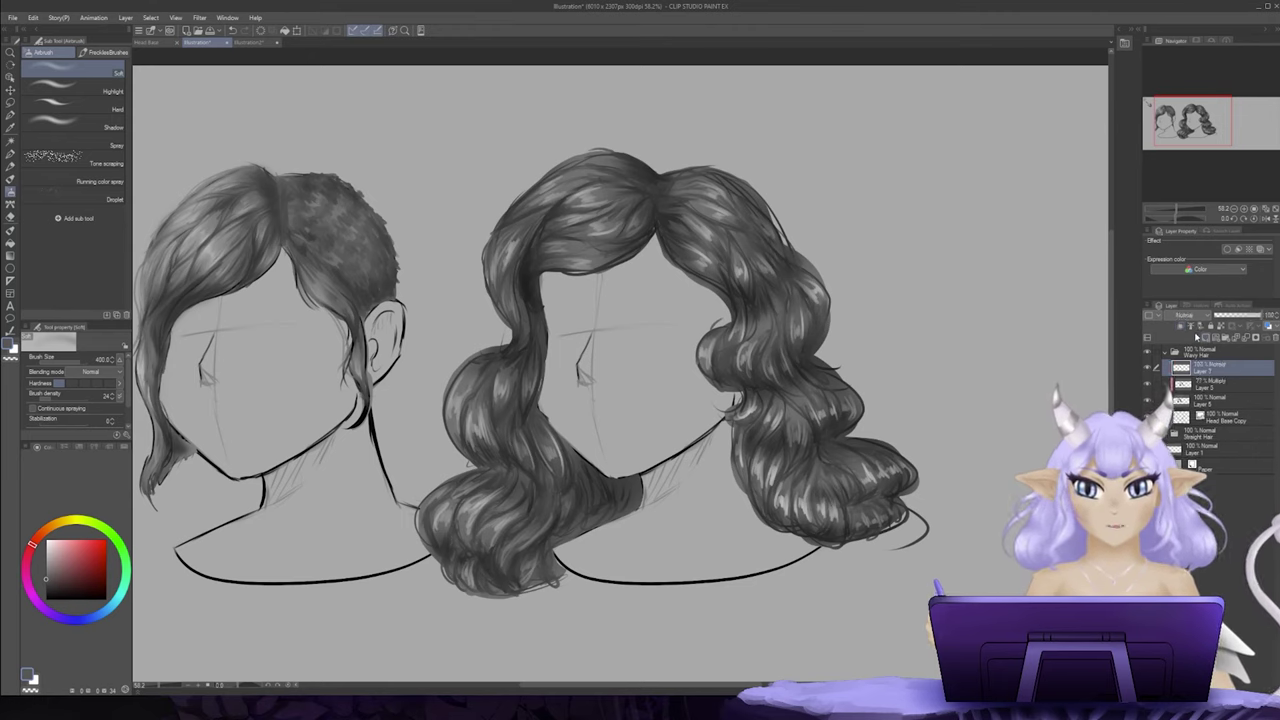
click(1184, 316)
click(1185, 345)
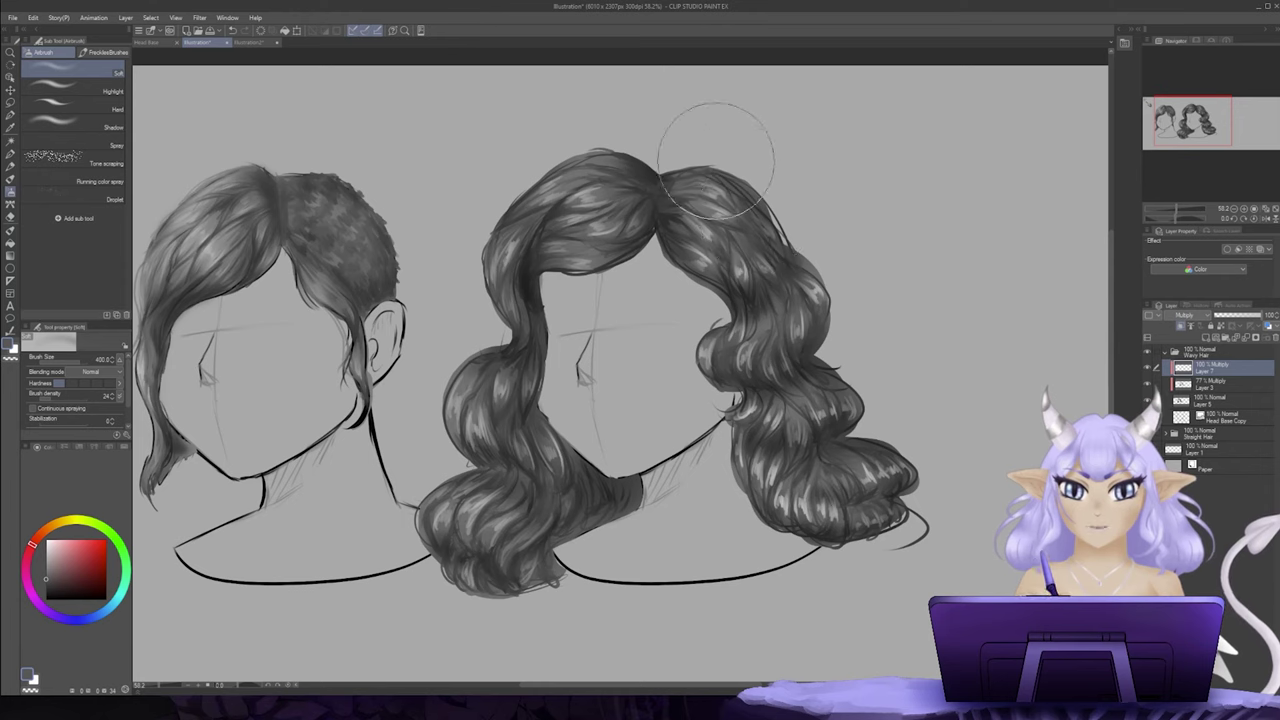
Step: Airbrush broad shadows over the outer ear-side waves, the hair behind the neck, the fringe underside and the lower curl ends
mouse_move(757, 203)
mouse_down()
mouse_move(794, 304)
mouse_move(806, 428)
mouse_up()
drag(774, 276, 866, 458)
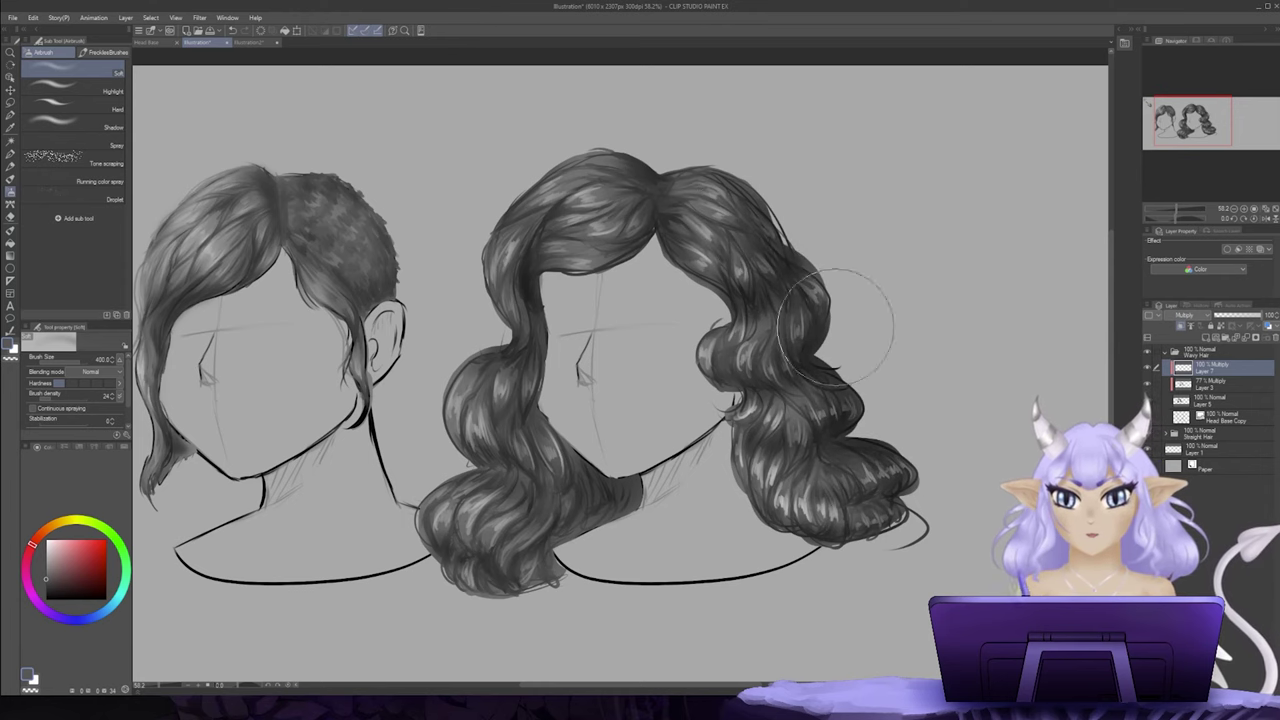
drag(775, 251, 894, 480)
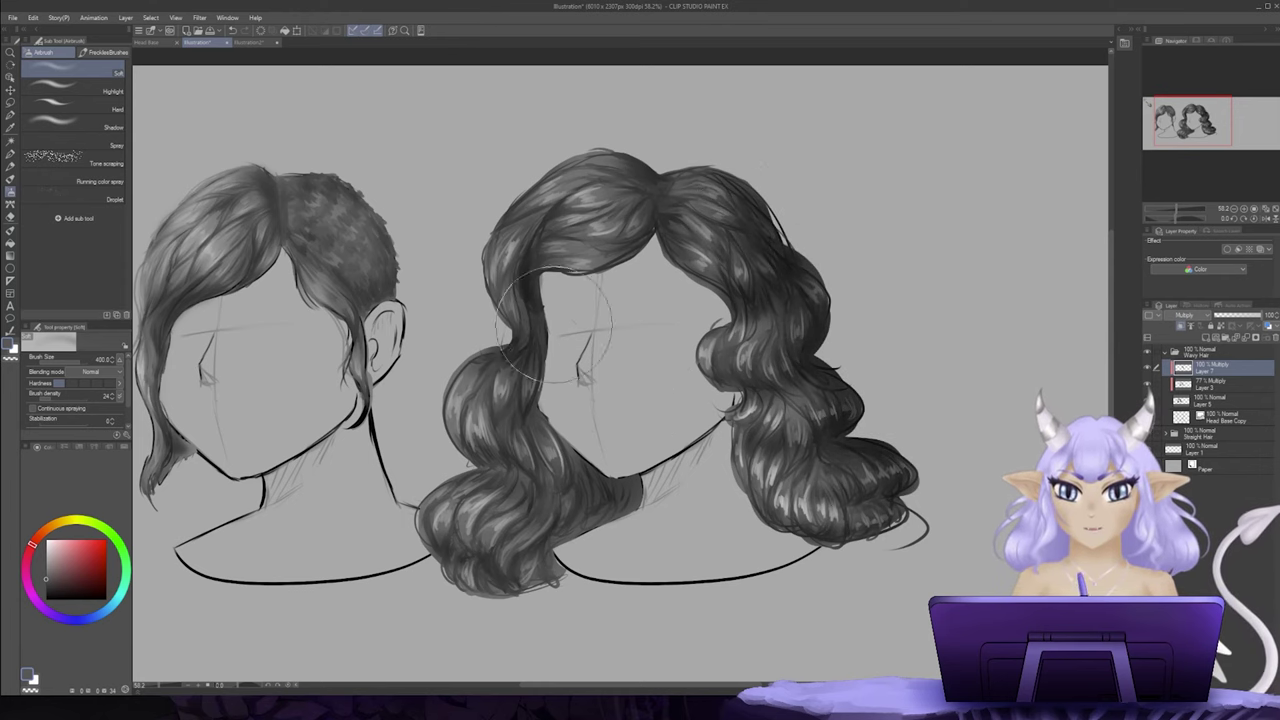
mouse_move(500, 322)
mouse_down()
mouse_move(600, 443)
mouse_move(622, 512)
mouse_up()
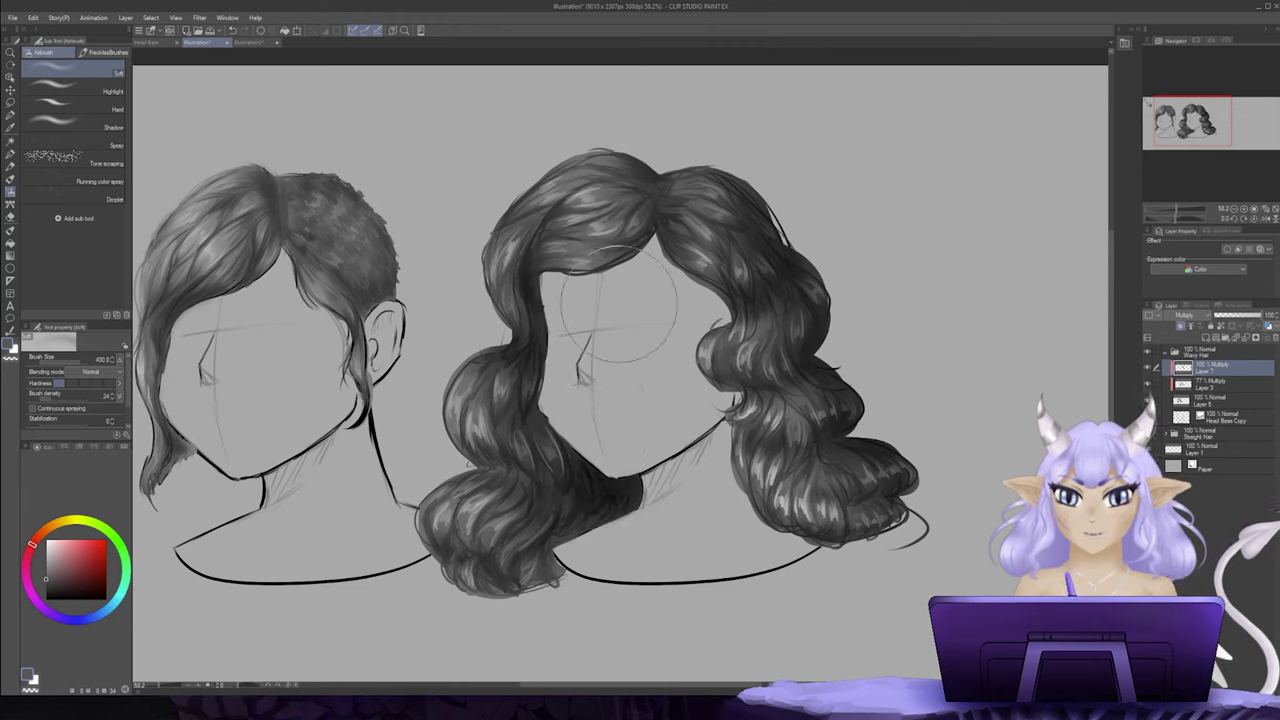
drag(580, 290, 600, 262)
mouse_move(664, 233)
mouse_down()
mouse_move(660, 128)
mouse_move(805, 385)
mouse_move(740, 500)
mouse_move(790, 570)
mouse_up()
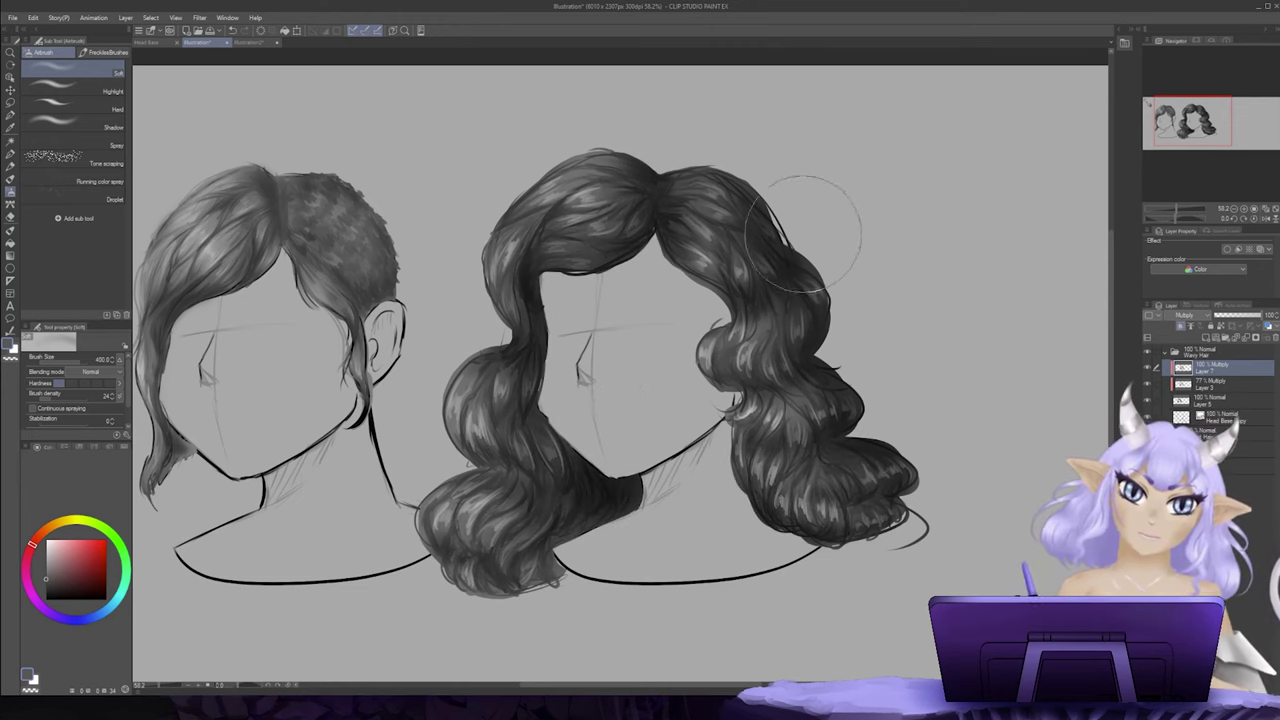
drag(556, 538, 485, 561)
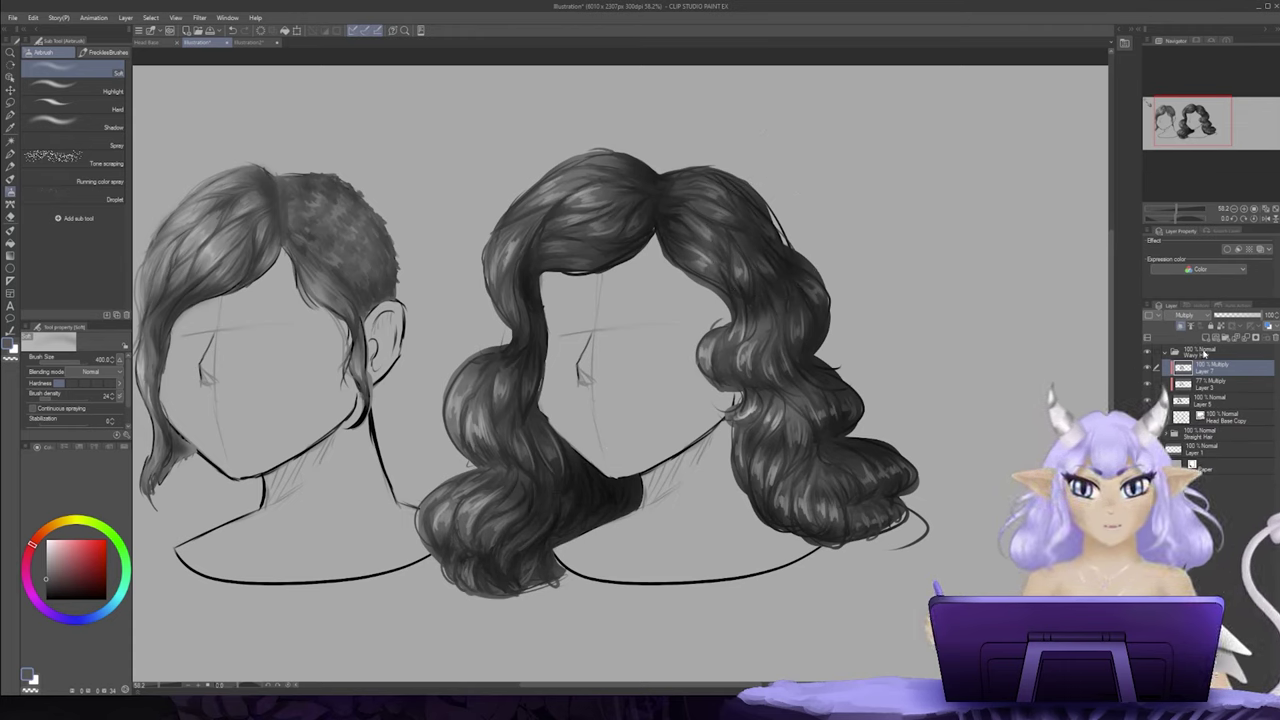
Step: Add a clipped Add (Glow) layer and airbrush a light glow in a pale colour over the light-facing crown and waves
click(1184, 316)
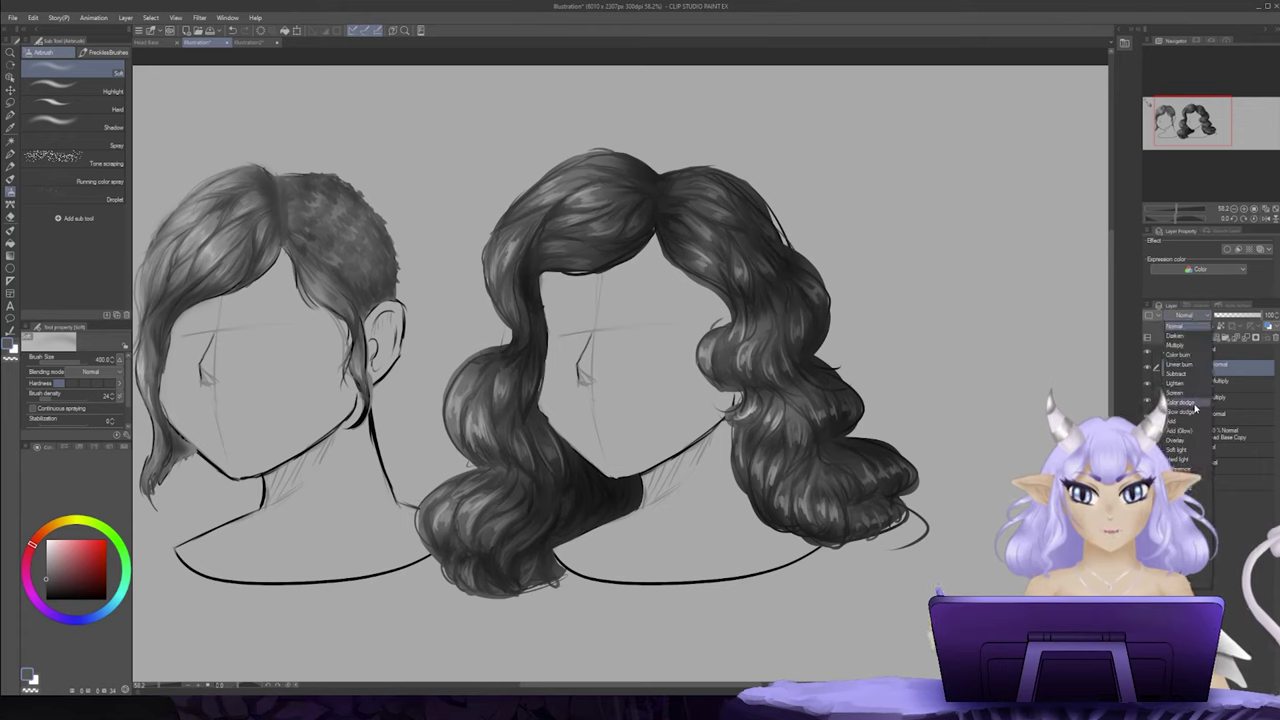
click(1184, 430)
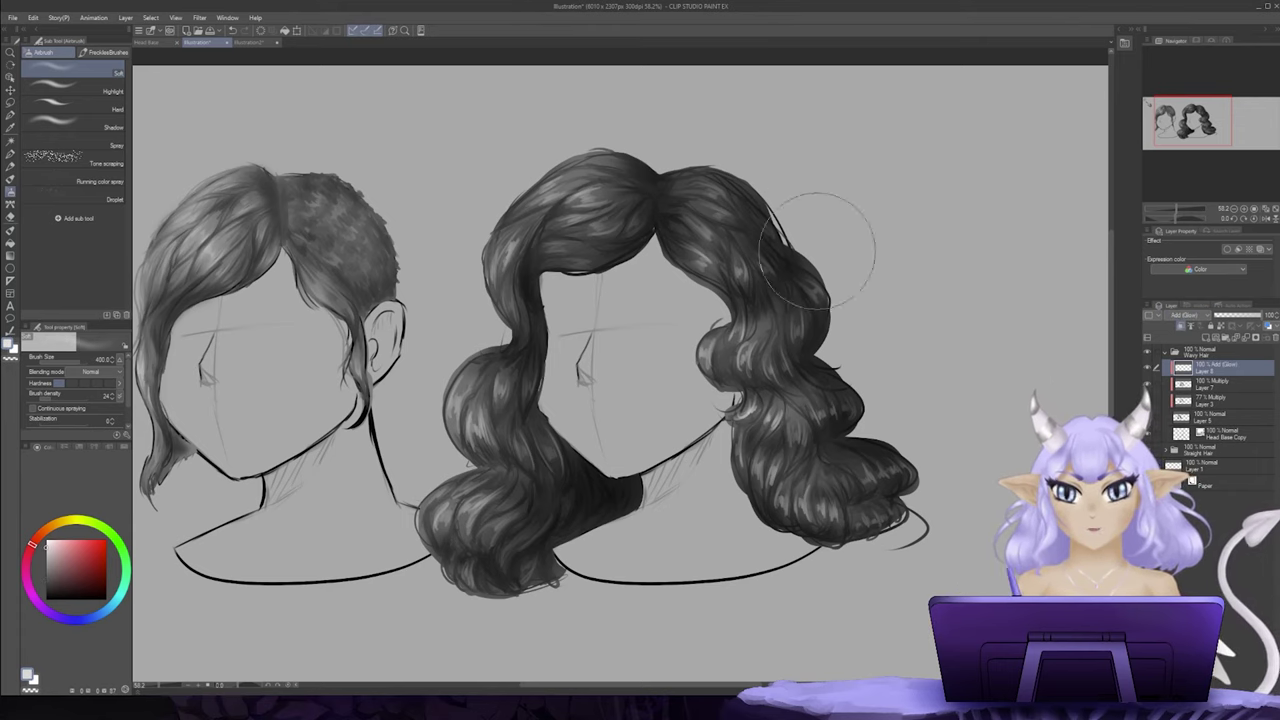
mouse_move(561, 160)
mouse_down()
mouse_move(531, 200)
mouse_move(527, 306)
mouse_move(474, 369)
mouse_move(478, 480)
mouse_move(481, 357)
mouse_up()
mouse_move(715, 228)
mouse_down()
mouse_move(722, 300)
mouse_move(782, 425)
mouse_move(765, 497)
mouse_up()
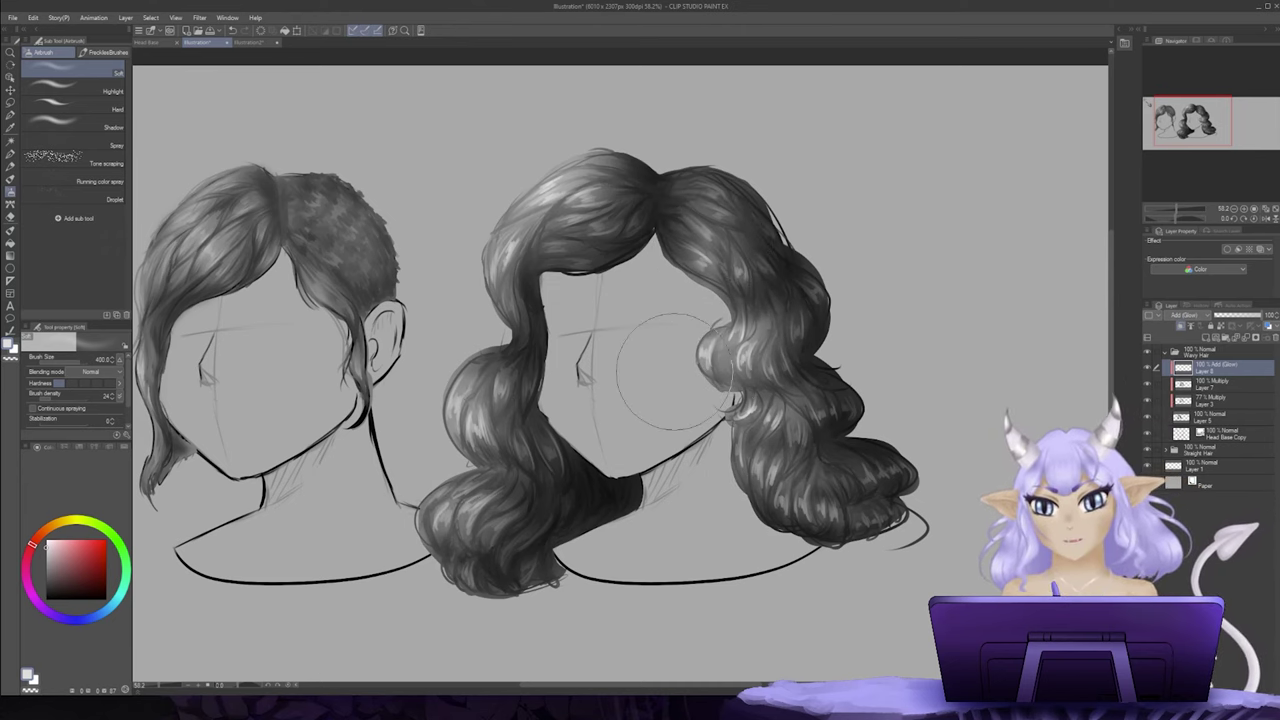
key(e)
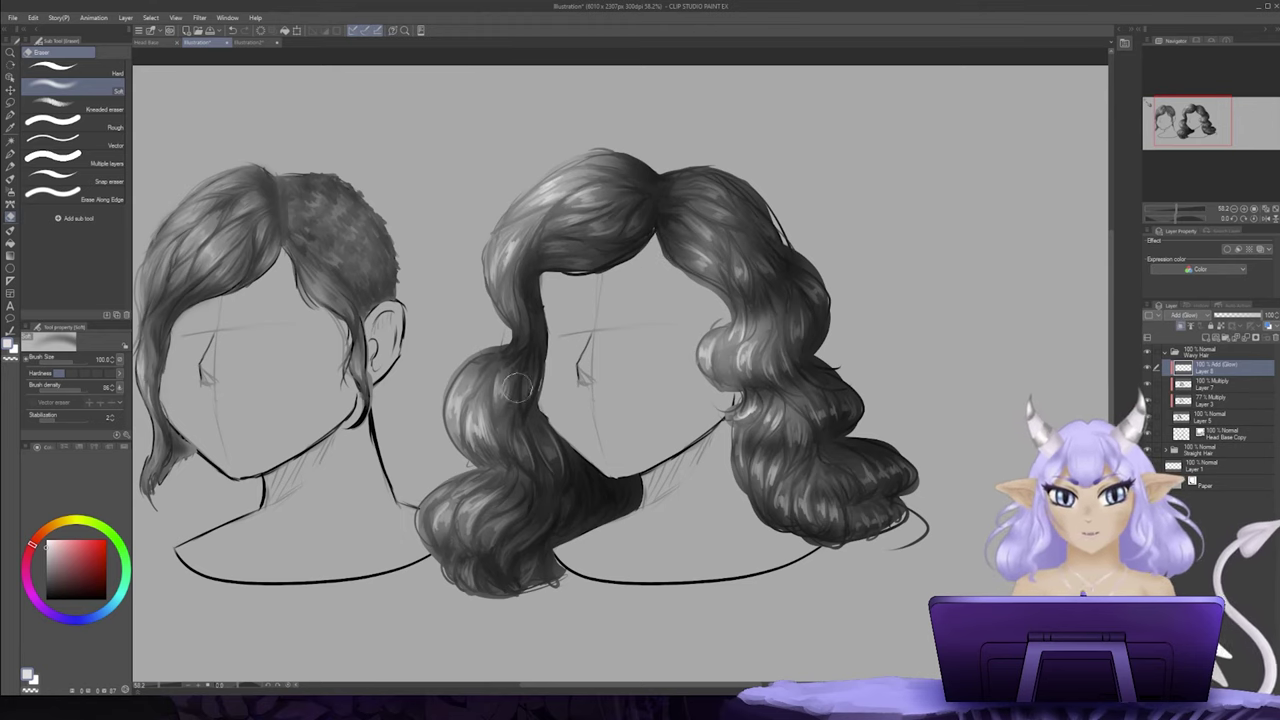
Step: Merge the wavy hair's painting, Multiply and Add (Glow) layers down into the Head Base Copy layer
click(1224, 418)
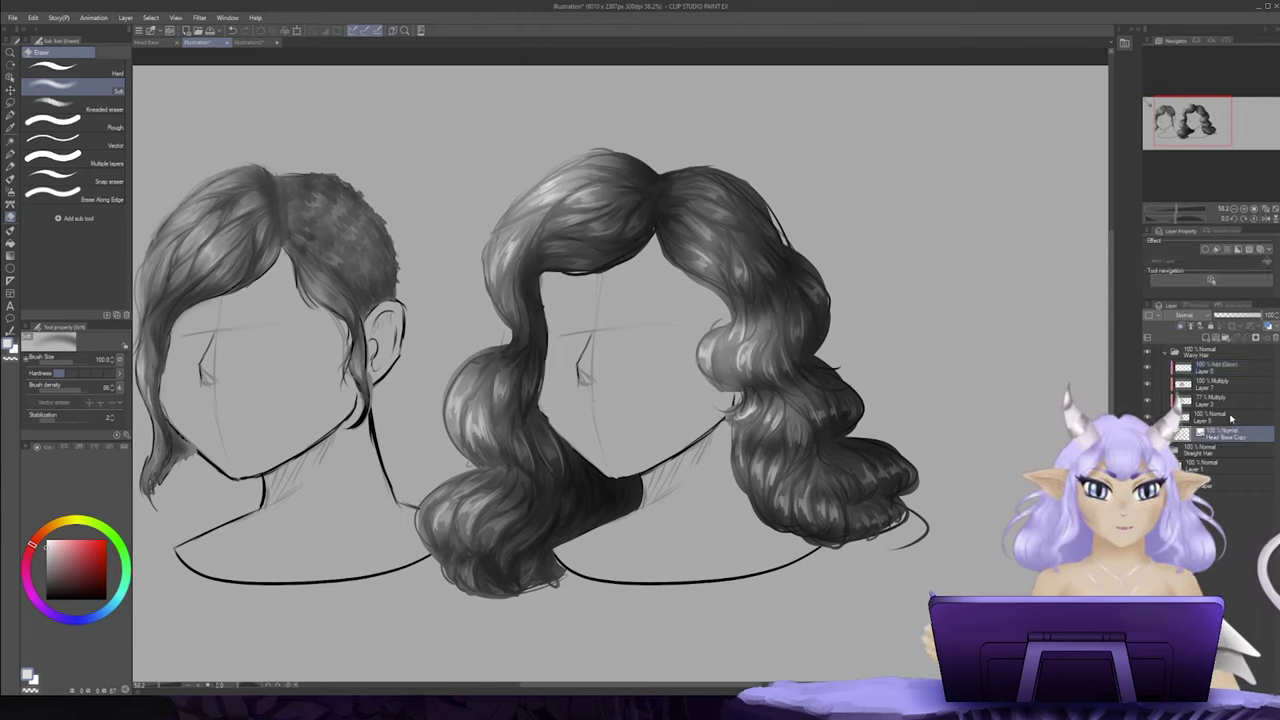
click(1247, 339)
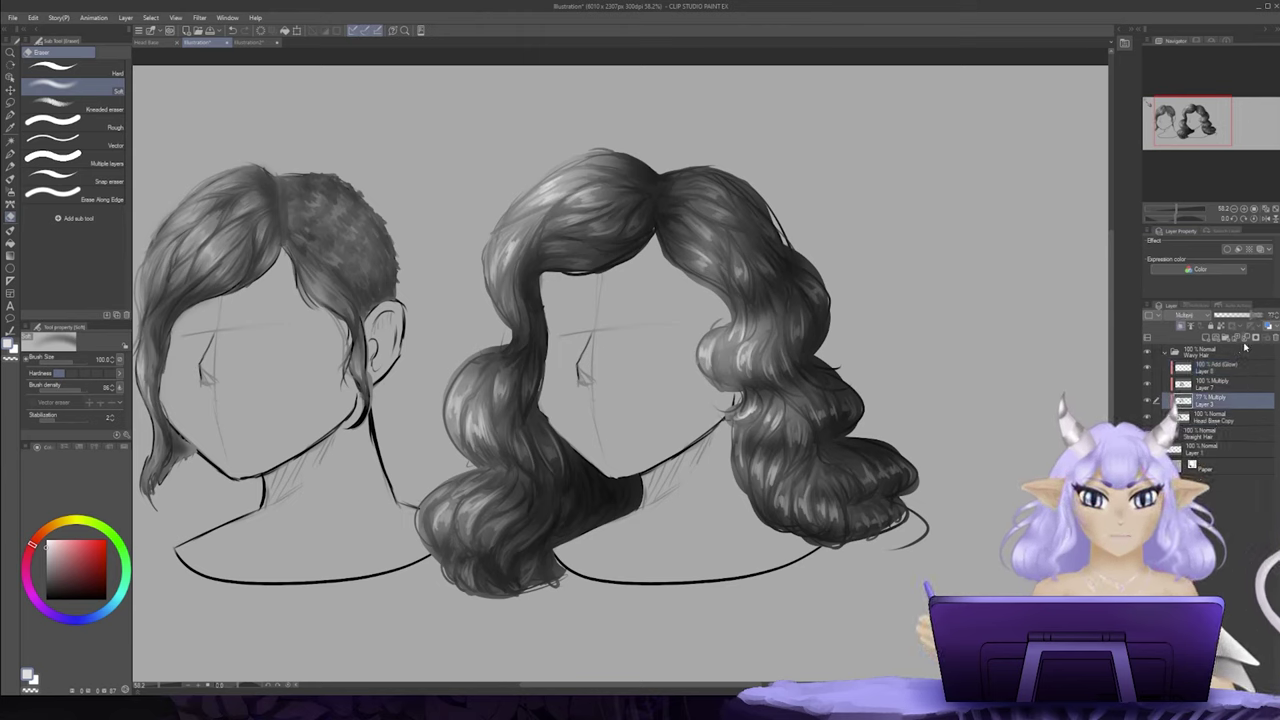
click(1246, 341)
click(1245, 339)
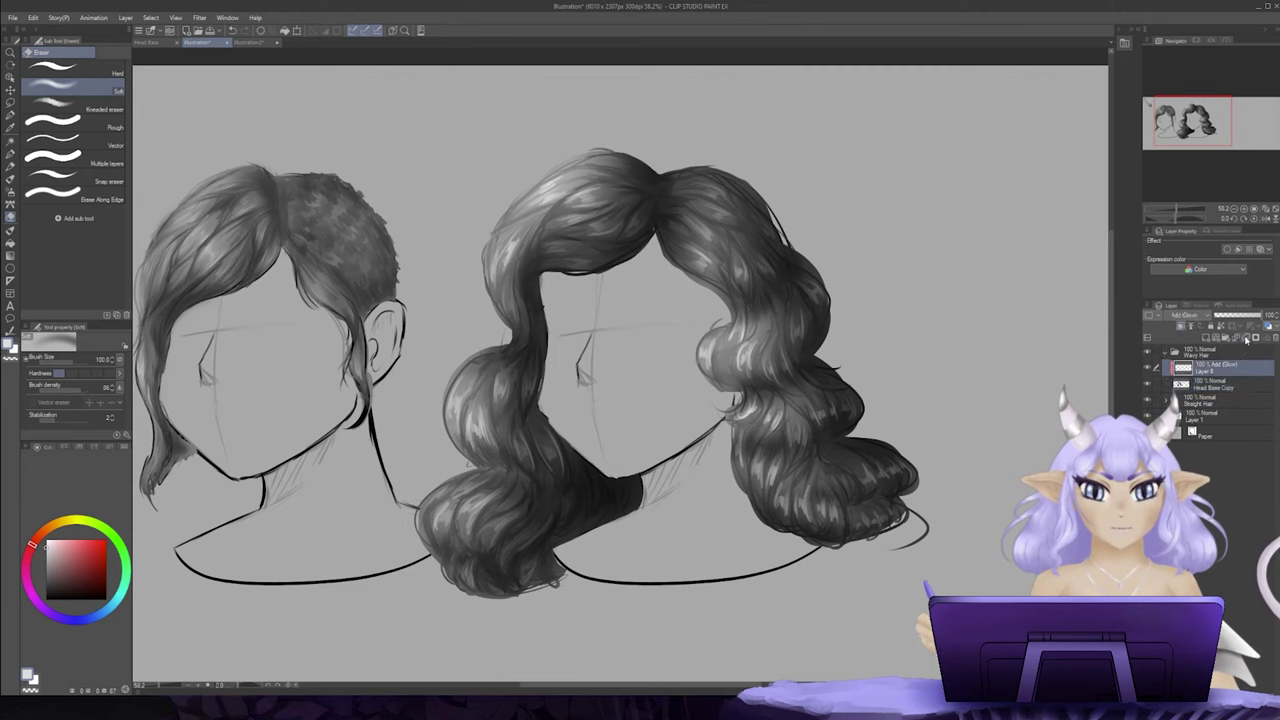
click(1245, 339)
Step: Pick a near-black hair colour and paint dark Gouache strands at size 12 along the crown, parting and waves on both sides
key(i)
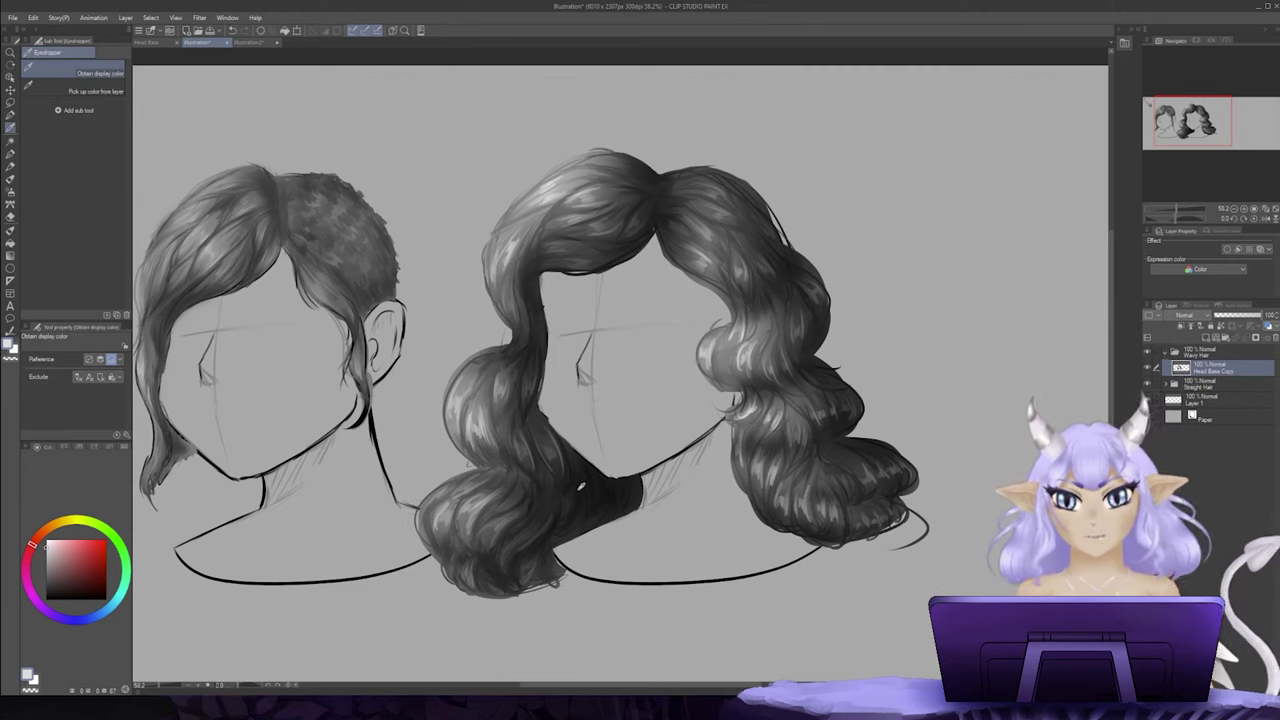
key(e)
key(b)
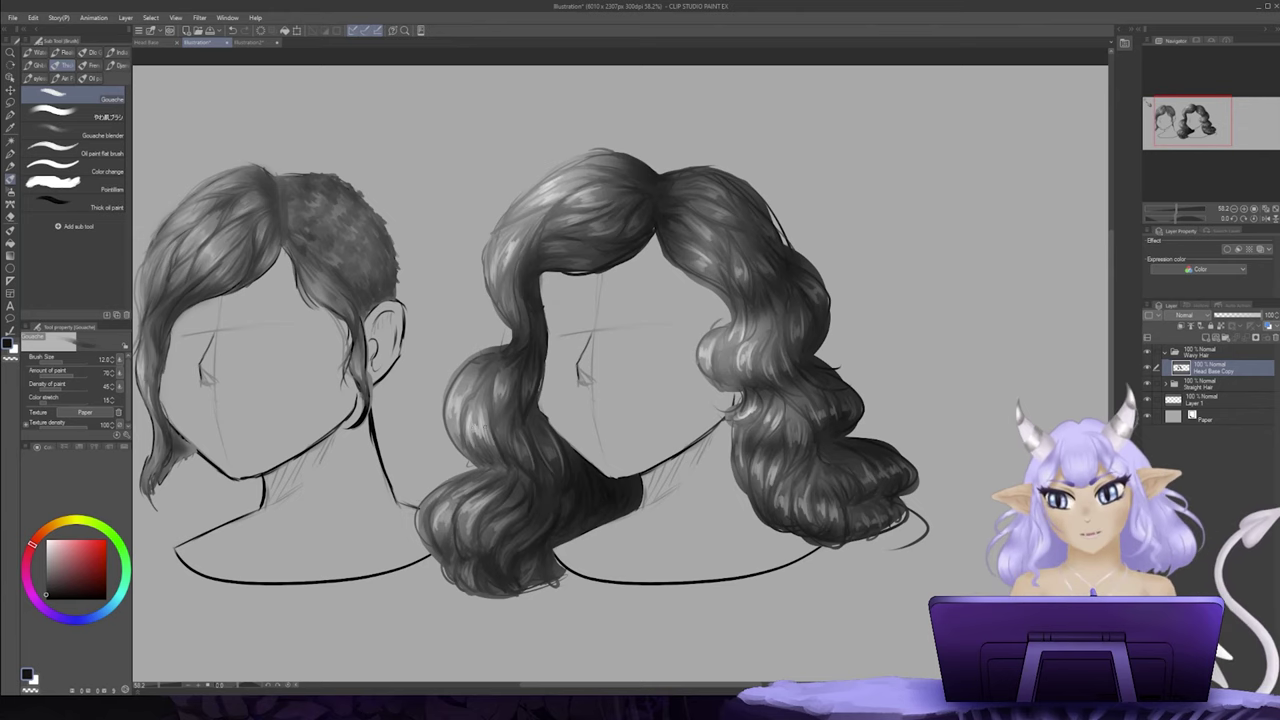
drag(498, 466, 481, 395)
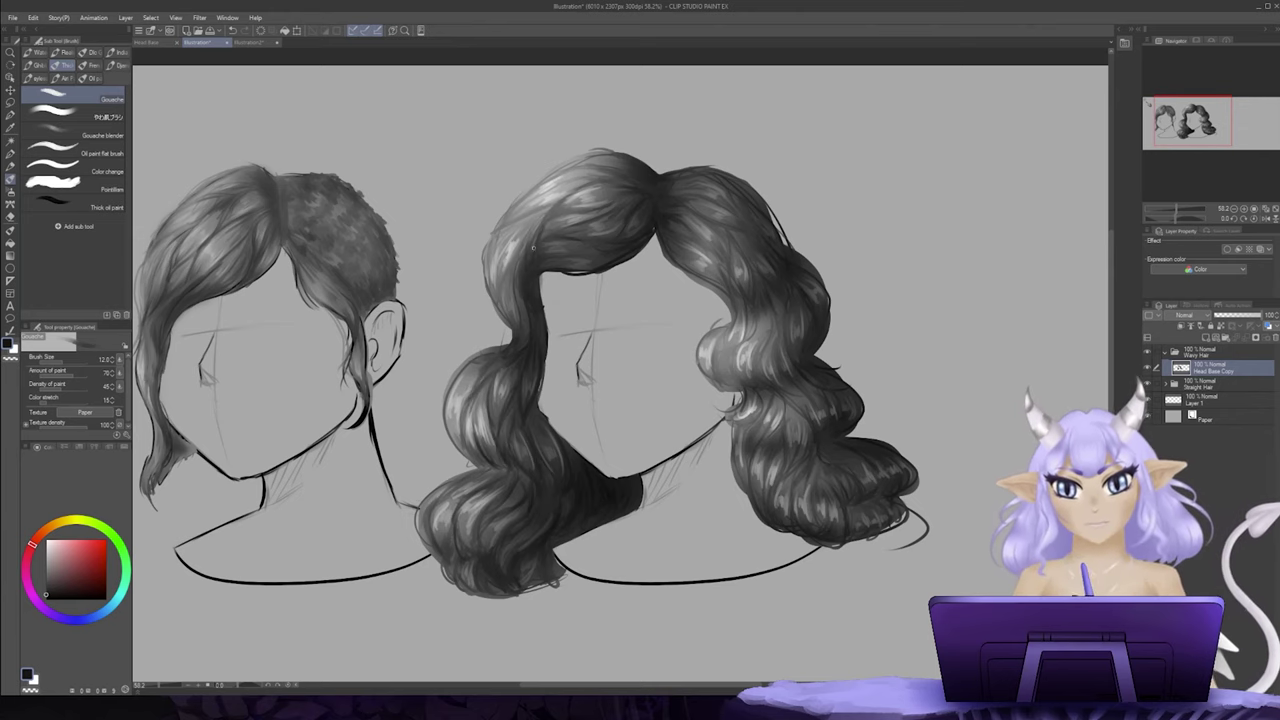
mouse_move(533, 245)
mouse_down()
mouse_move(502, 284)
mouse_move(478, 245)
mouse_up()
drag(505, 222, 570, 170)
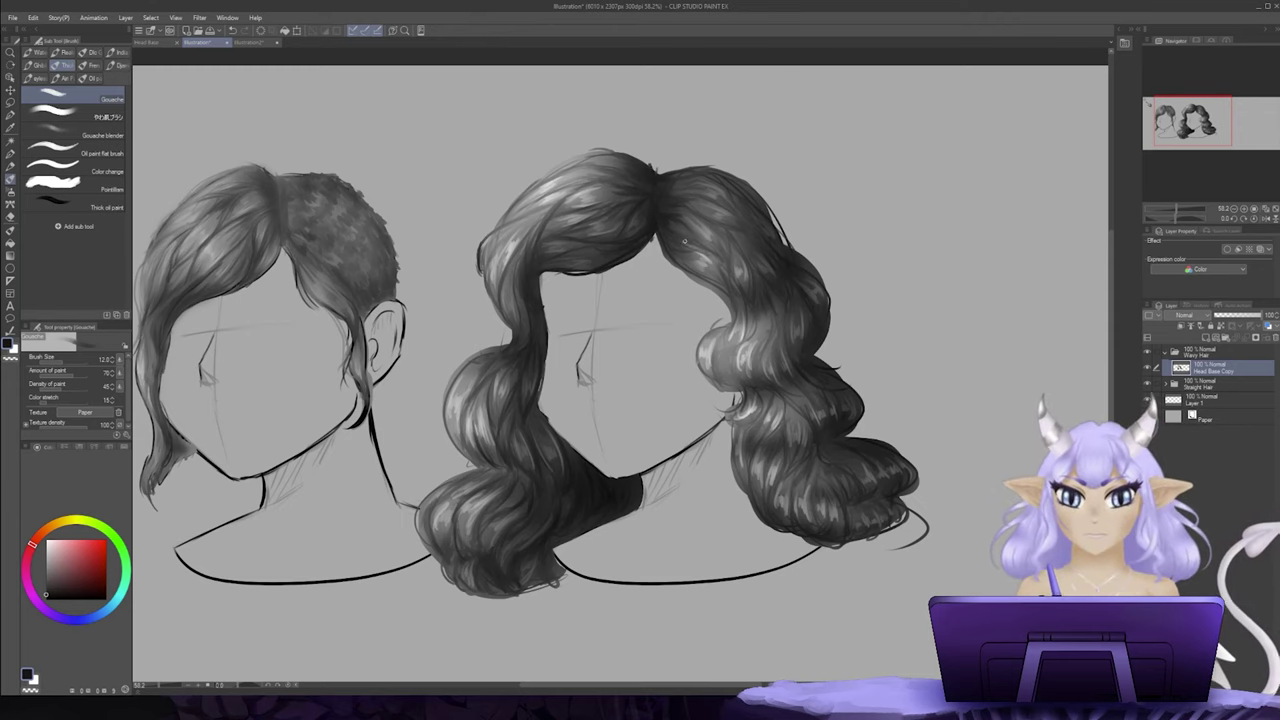
drag(684, 240, 712, 220)
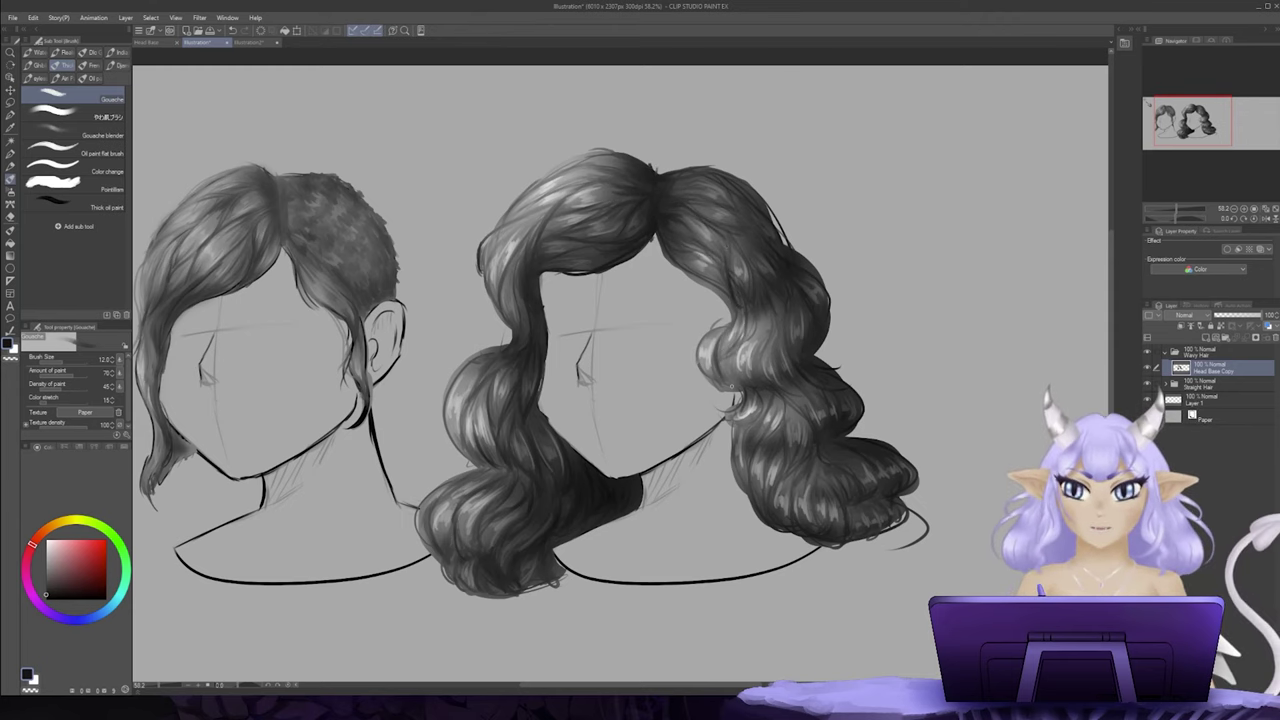
drag(757, 336, 750, 376)
drag(772, 318, 756, 434)
drag(800, 407, 773, 446)
scroll(611, 389, down, 4)
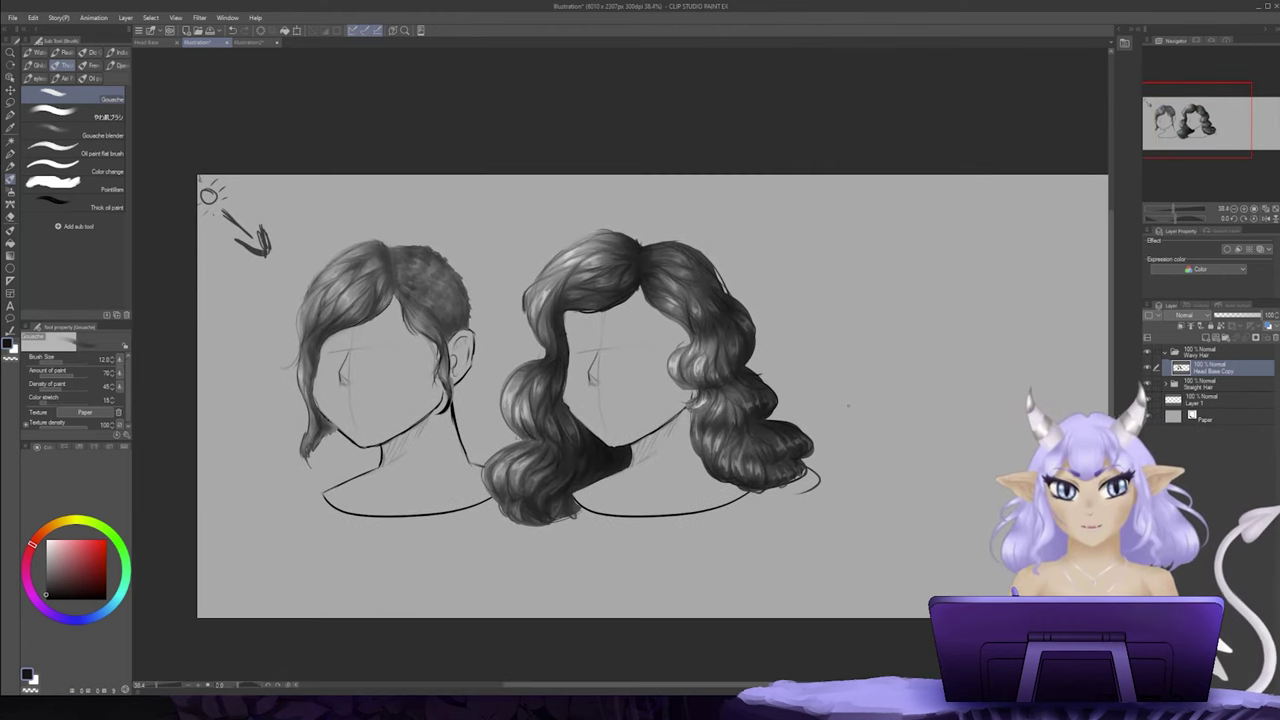
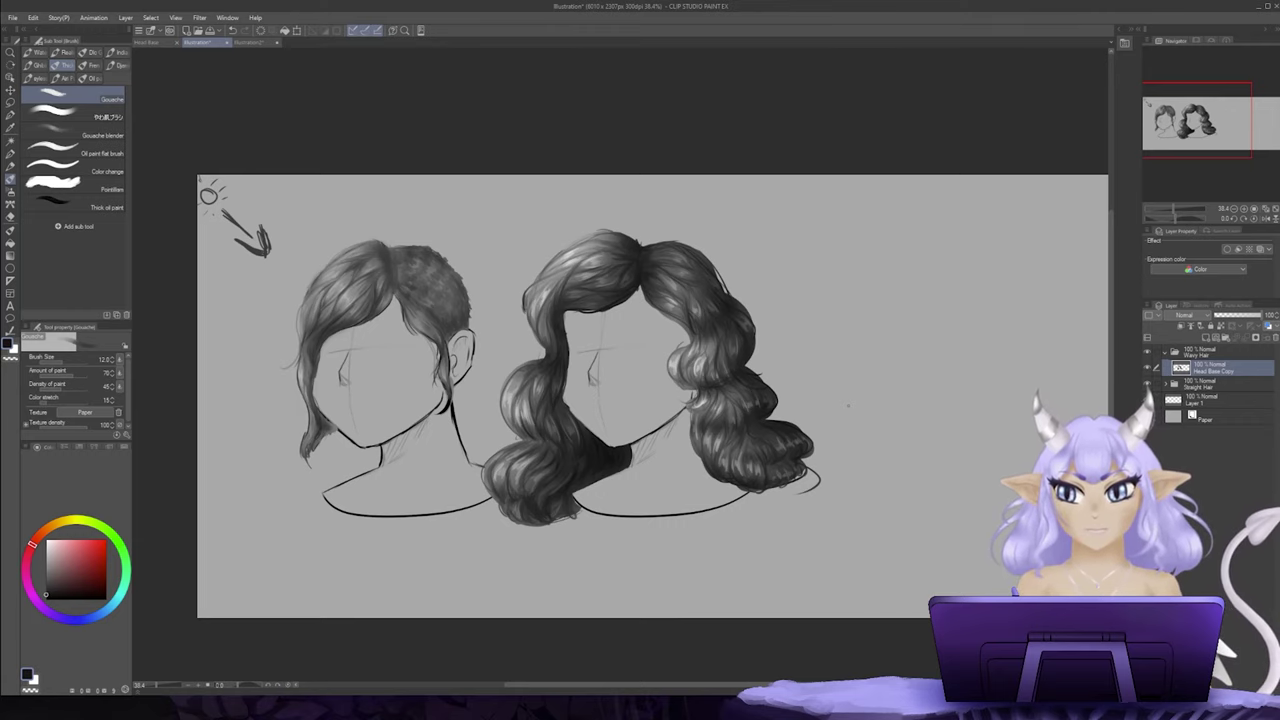
scroll(594, 439, up, 6)
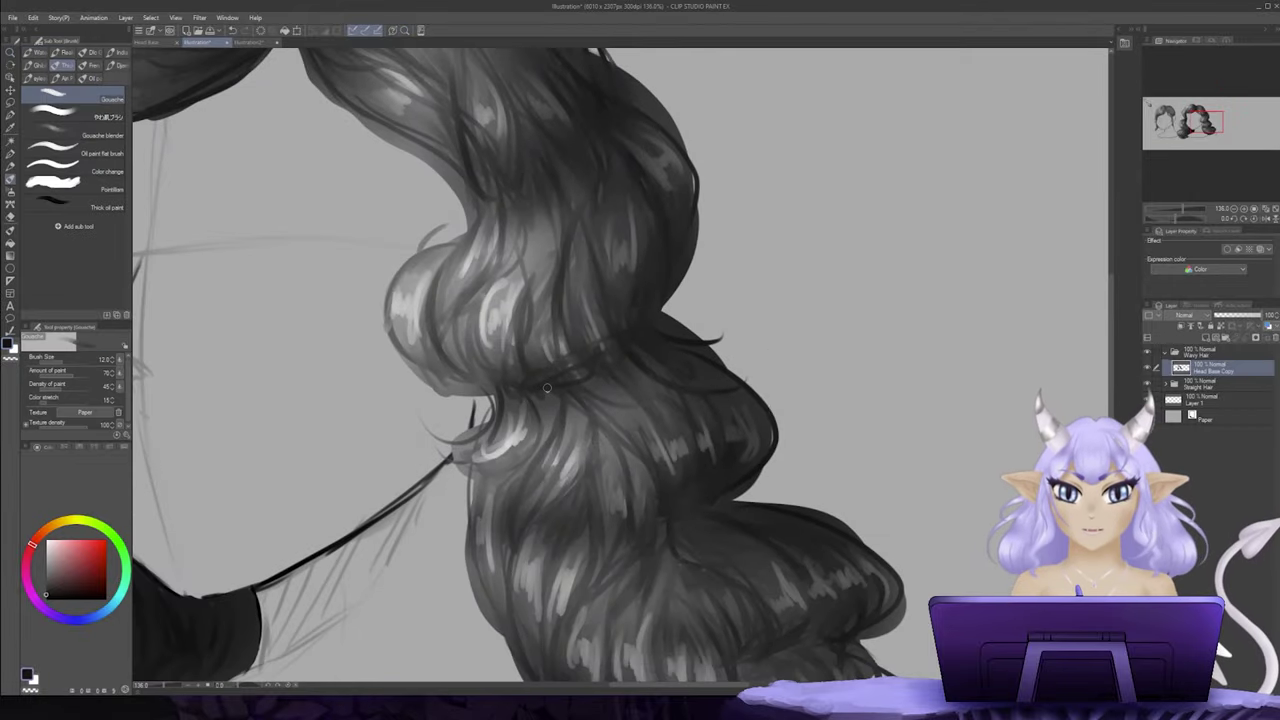
key(ctrl+space)
mouse_move(685, 384)
mouse_down()
mouse_move(450, 390)
mouse_move(472, 390)
mouse_up()
drag(734, 369, 714, 404)
key(ctrl+space)
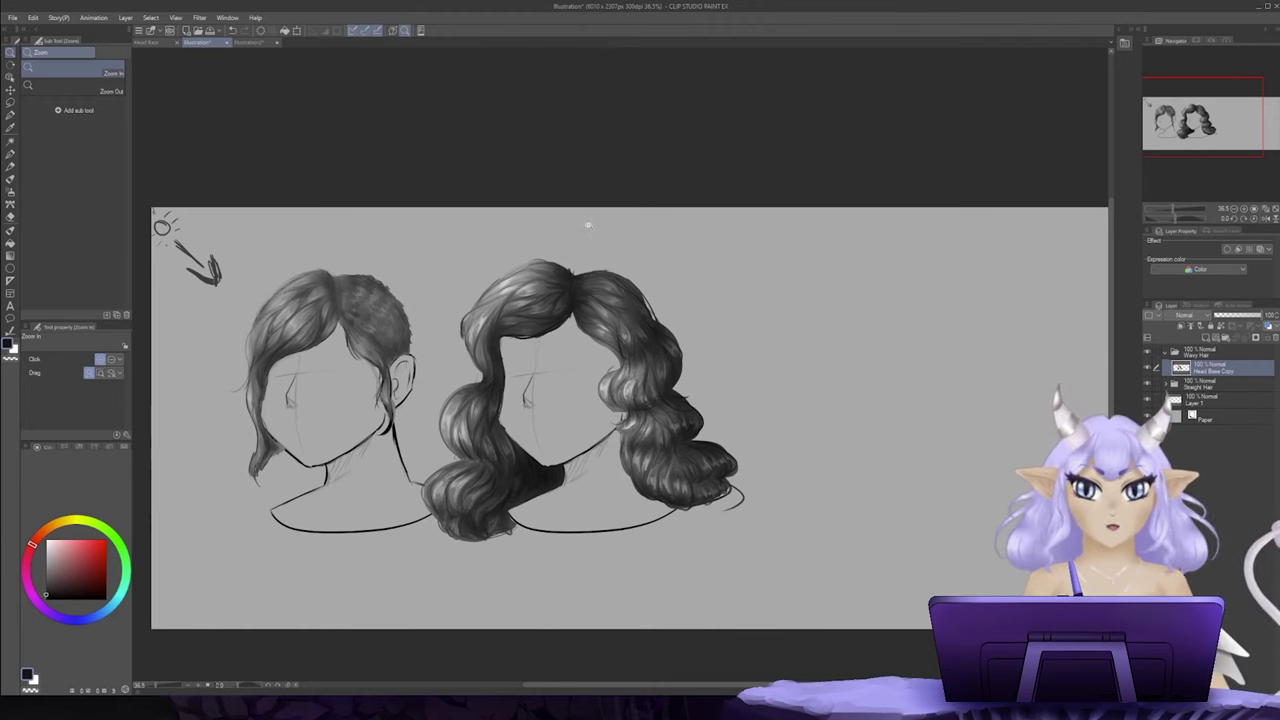
Step: Colour the wavy hair on a clipped Multiply layer with the G-pen at size 700, using golden orange followed by darker brown
click(81, 554)
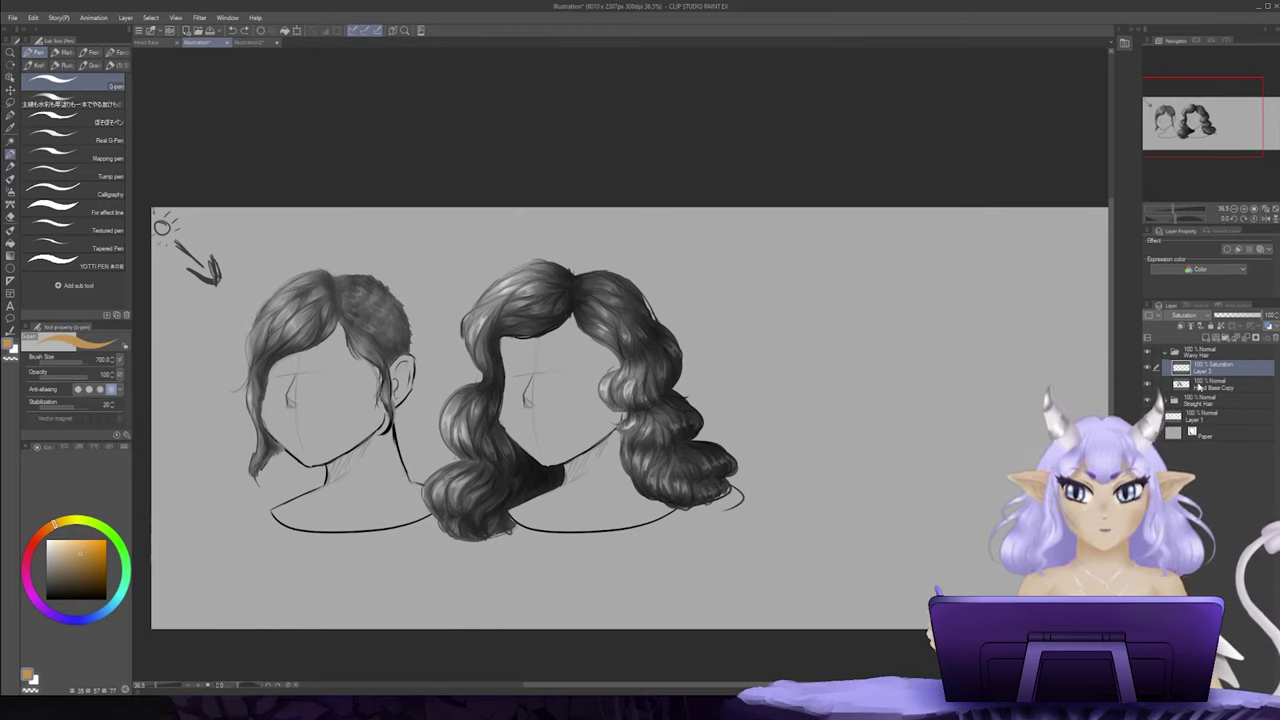
click(1189, 348)
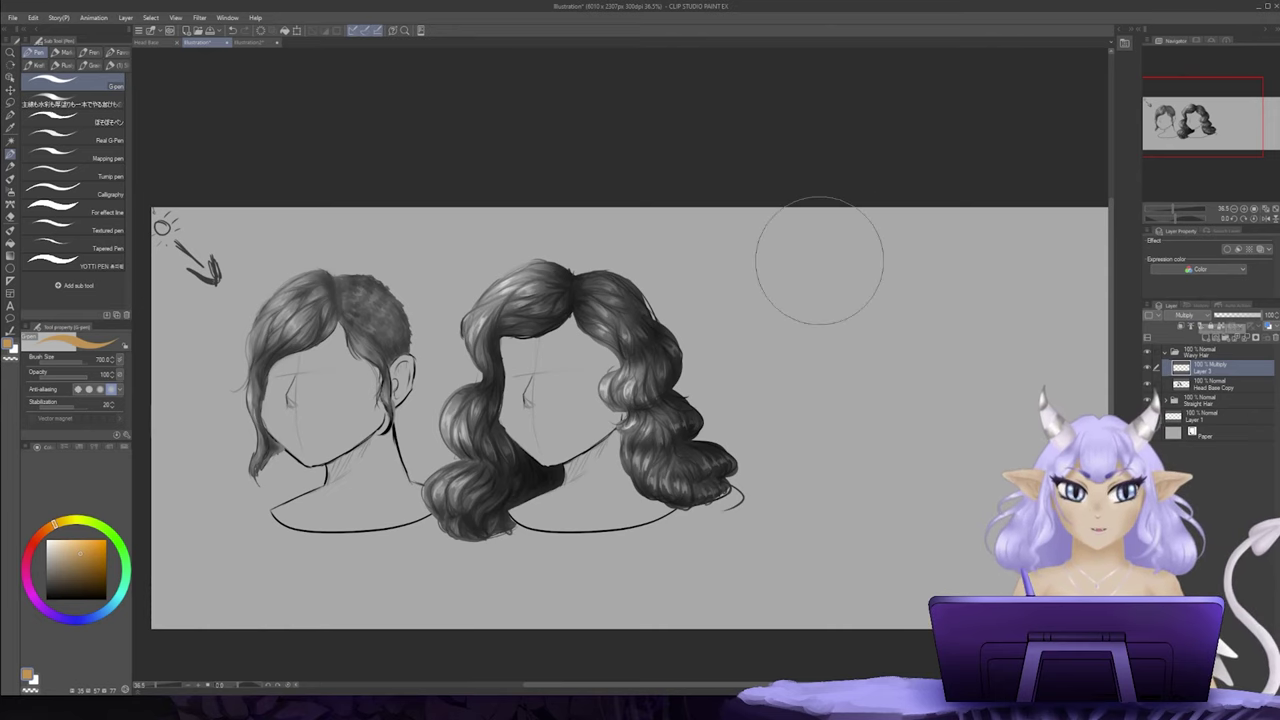
mouse_move(557, 252)
mouse_down()
mouse_move(537, 290)
mouse_move(485, 322)
mouse_move(445, 372)
mouse_move(499, 408)
mouse_move(488, 484)
mouse_move(673, 455)
mouse_up()
click(1180, 327)
mouse_move(729, 400)
mouse_down()
mouse_move(643, 271)
mouse_move(737, 400)
mouse_up()
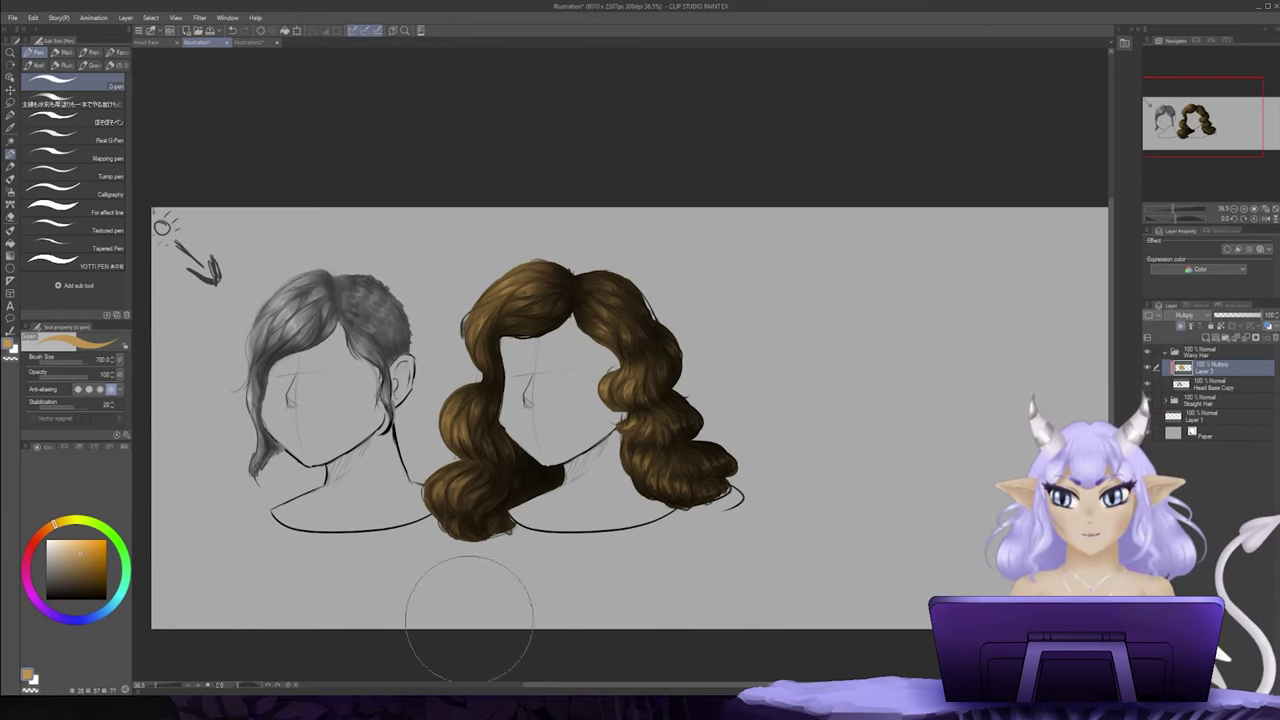
click(89, 567)
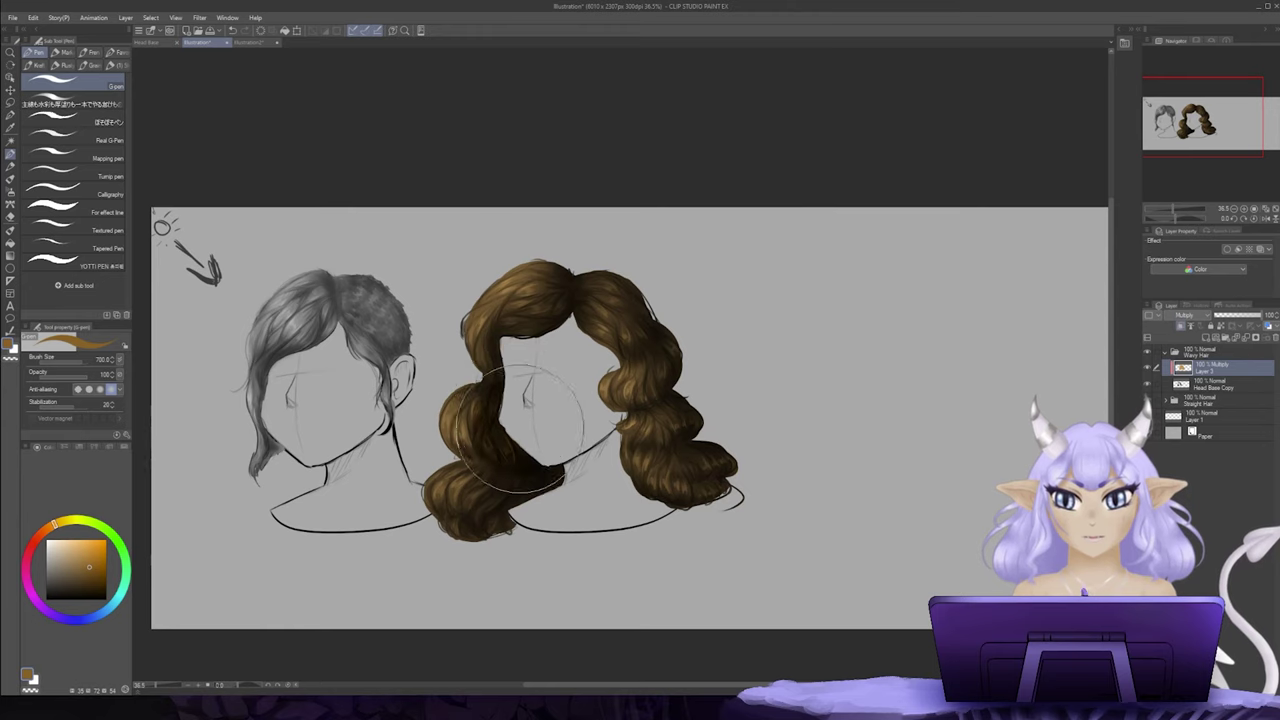
mouse_move(716, 468)
mouse_down()
mouse_move(463, 491)
mouse_move(469, 396)
mouse_move(508, 306)
mouse_move(601, 321)
mouse_move(750, 443)
mouse_up()
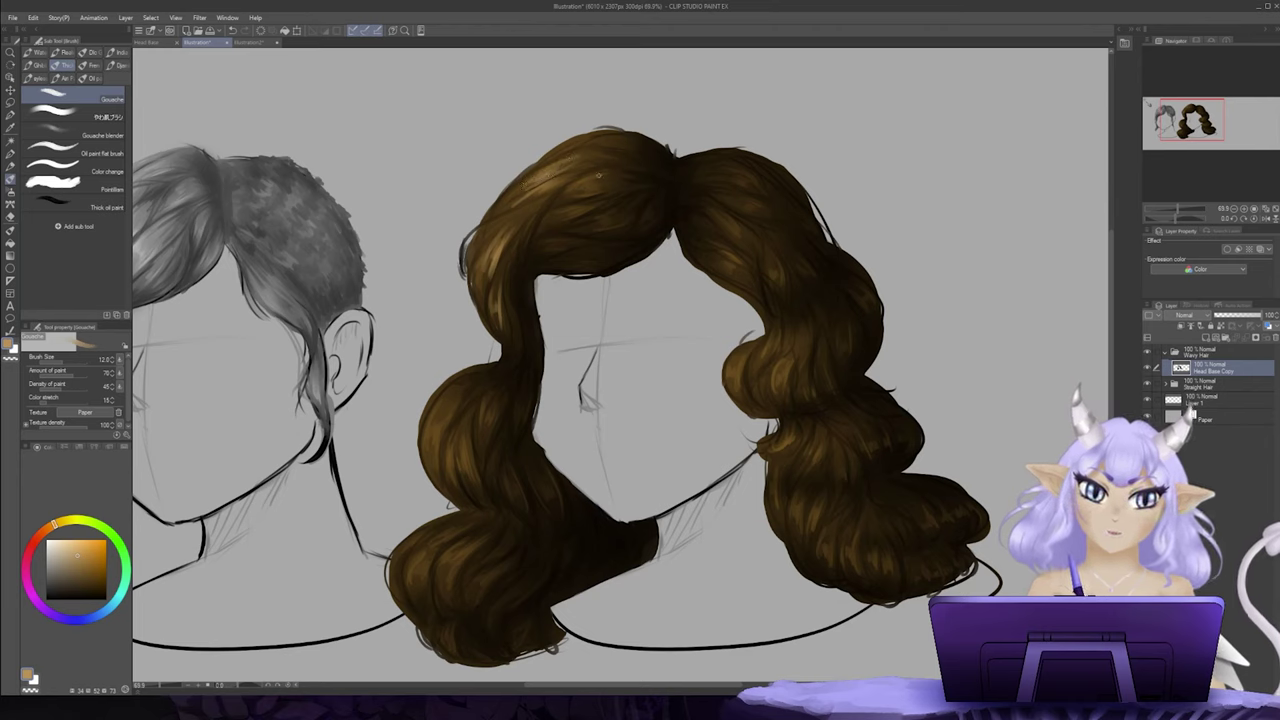
Step: Paint light golden Gouache highlight strands at size 12 on the crown, the face-side curl and the hair beside the parting
mouse_move(599, 176)
mouse_down()
mouse_move(568, 198)
mouse_move(566, 222)
mouse_move(580, 210)
mouse_move(547, 214)
mouse_move(620, 220)
mouse_move(600, 222)
mouse_up()
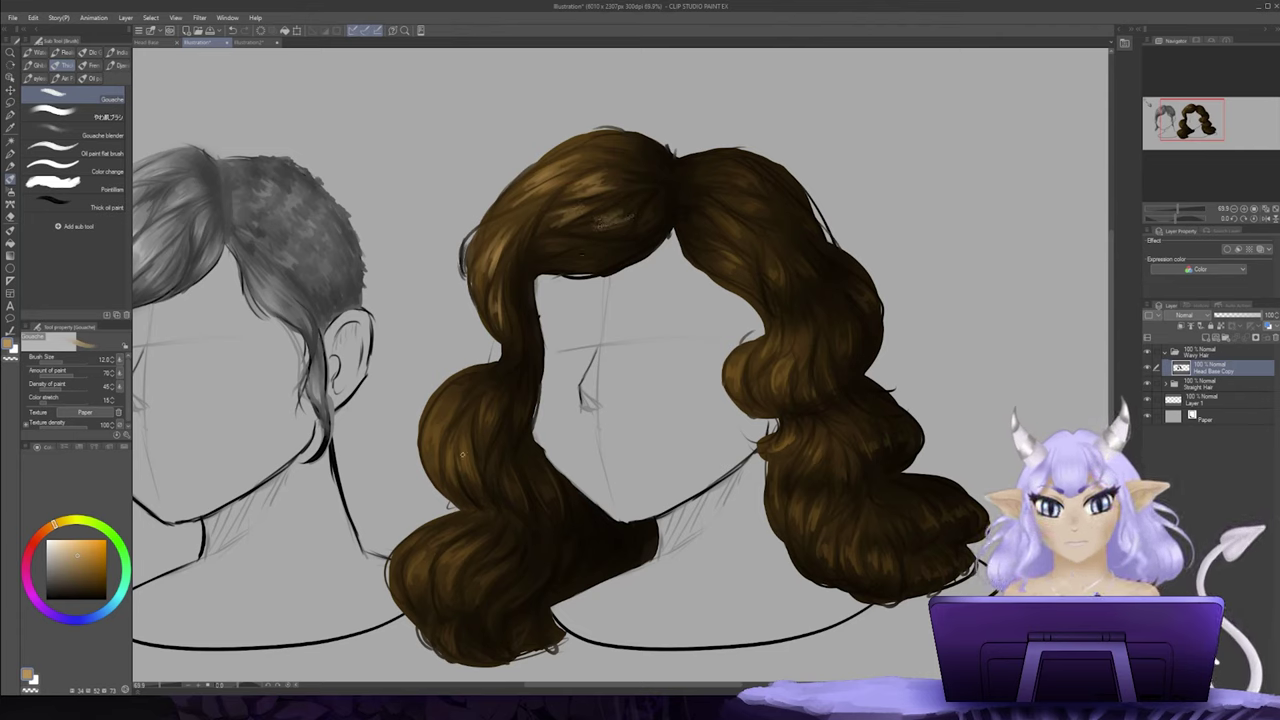
drag(462, 455, 476, 488)
drag(442, 417, 428, 444)
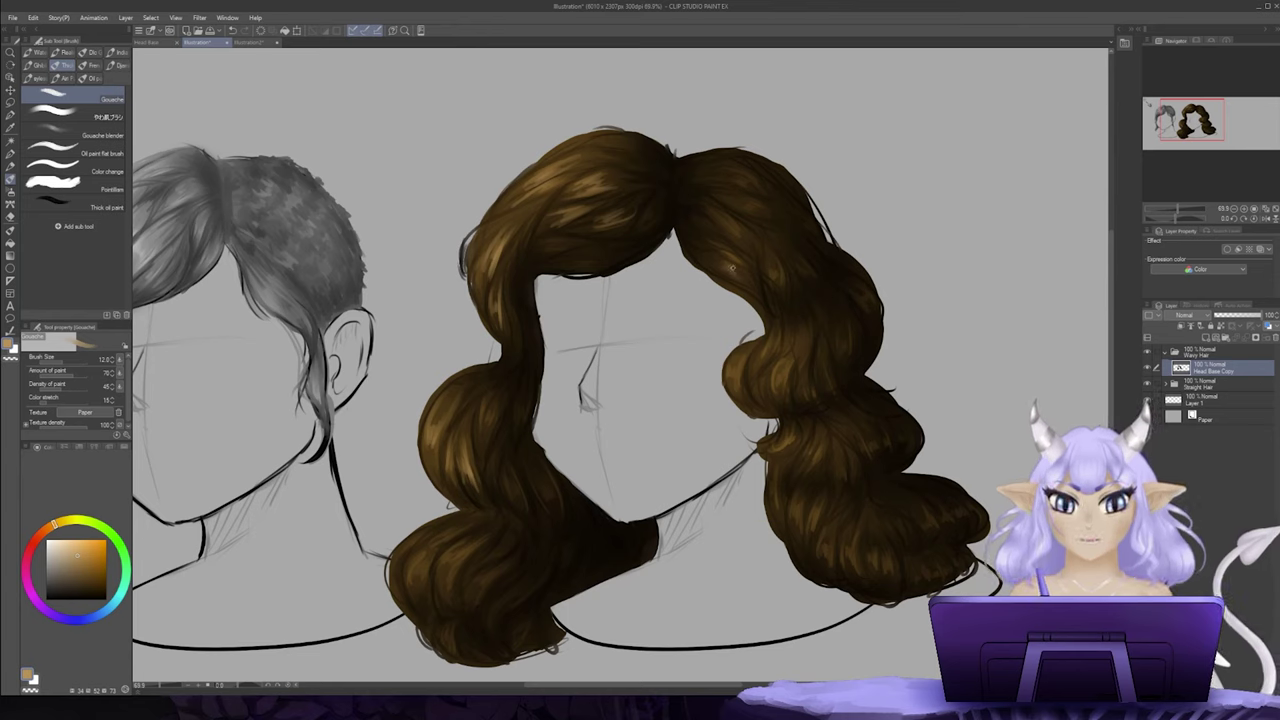
mouse_move(722, 221)
mouse_down()
mouse_move(741, 238)
mouse_move(745, 208)
mouse_move(762, 209)
mouse_move(757, 189)
mouse_up()
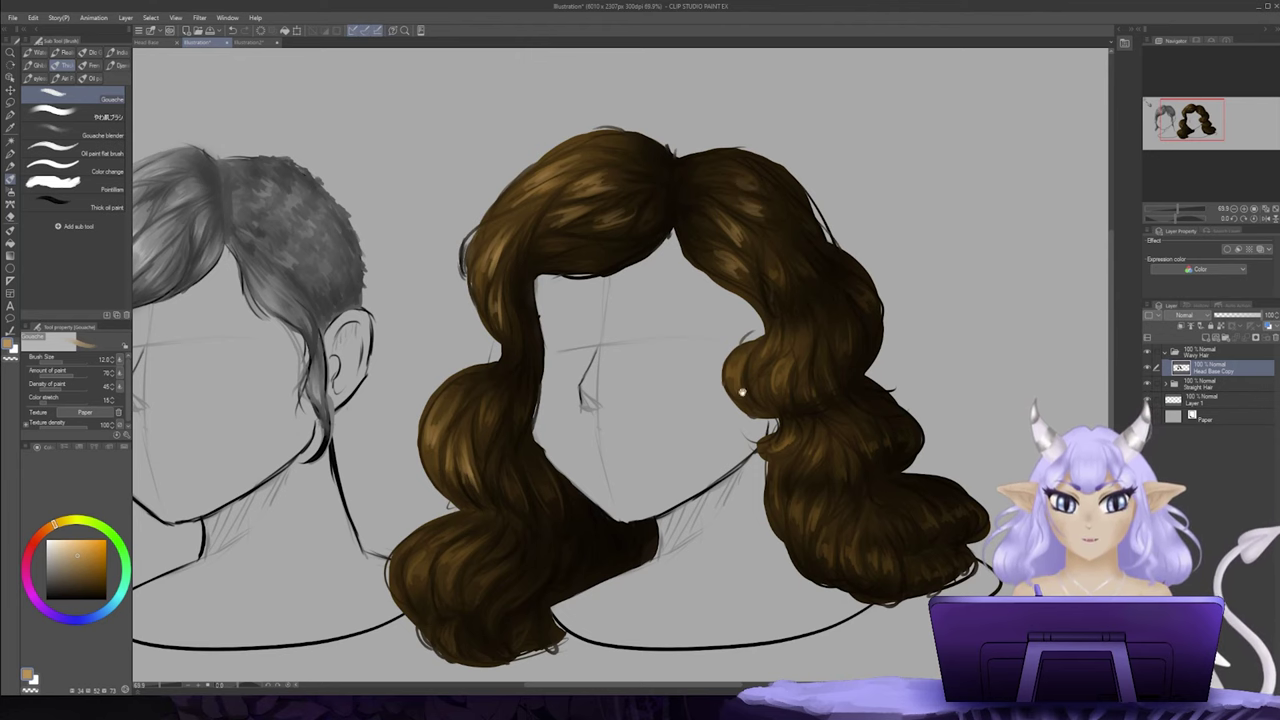
Step: Colour the straight hair pale pink with the G-pen at size 700 on its Multiply layer and clip that layer to the hair
drag(595, 388, 891, 408)
click(29, 587)
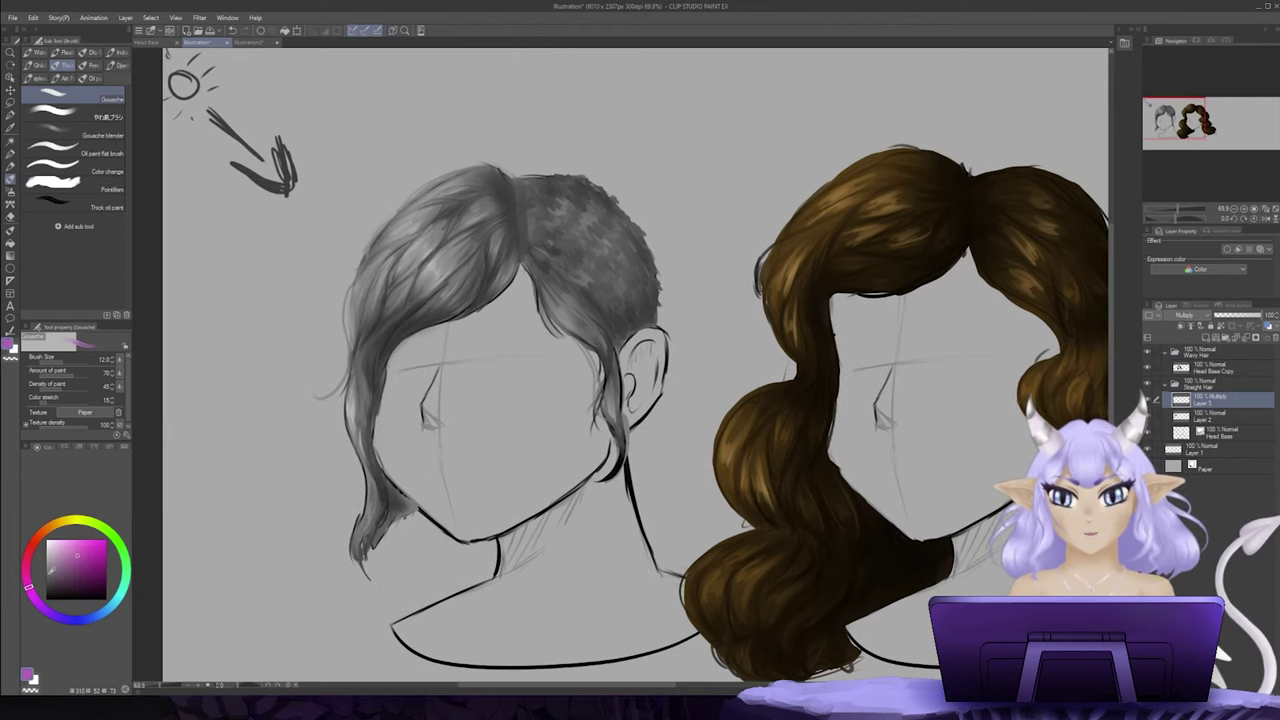
click(61, 541)
key(p)
mouse_move(529, 246)
mouse_down()
mouse_move(418, 270)
mouse_move(373, 337)
mouse_move(370, 453)
mouse_move(464, 277)
mouse_move(543, 280)
mouse_move(567, 327)
mouse_move(615, 380)
mouse_up()
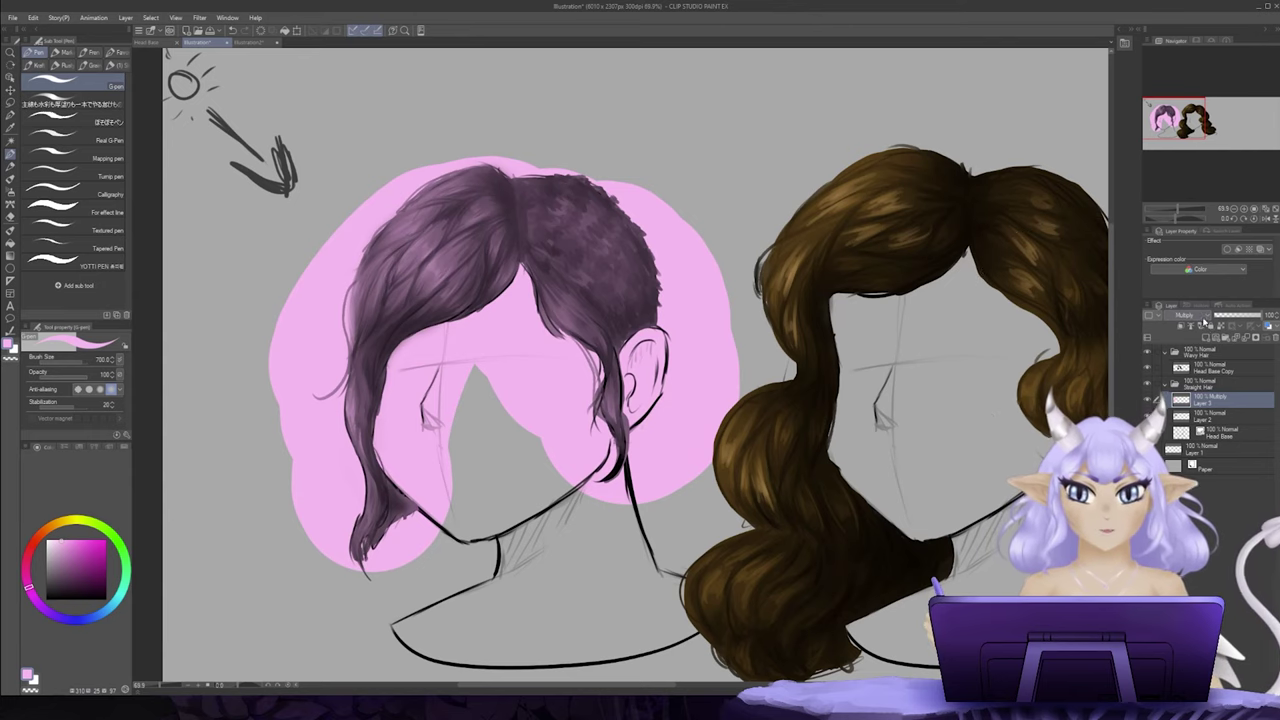
click(1203, 328)
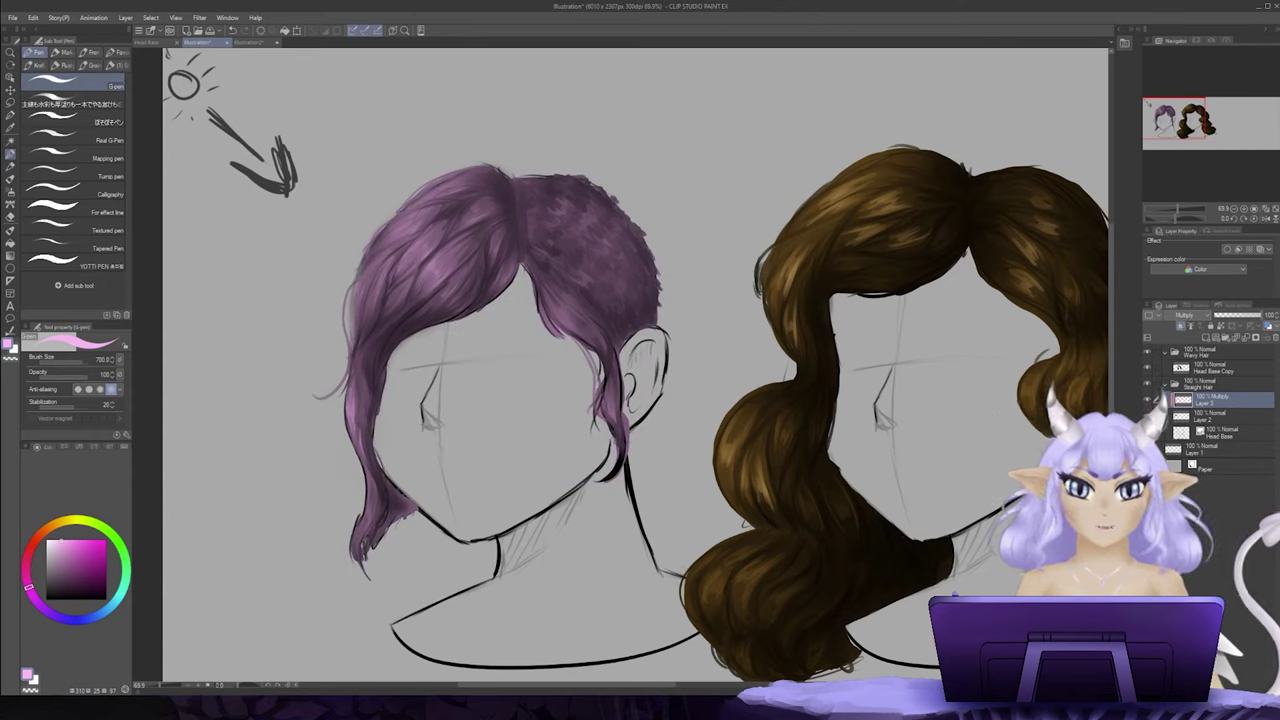
Step: Add a new Normal layer above the Head Base Copy layer in the Wavy Hair folder
drag(760, 335, 793, 196)
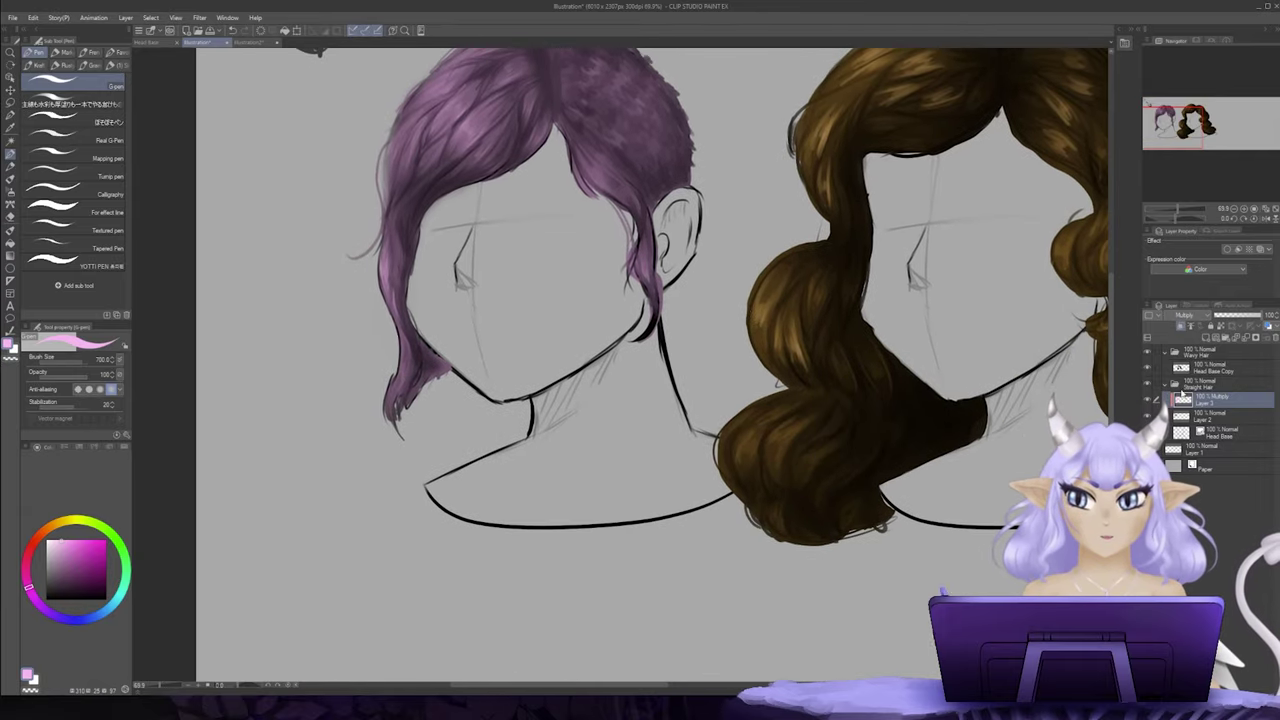
click(1233, 367)
click(1215, 353)
click(1206, 338)
drag(938, 352, 906, 269)
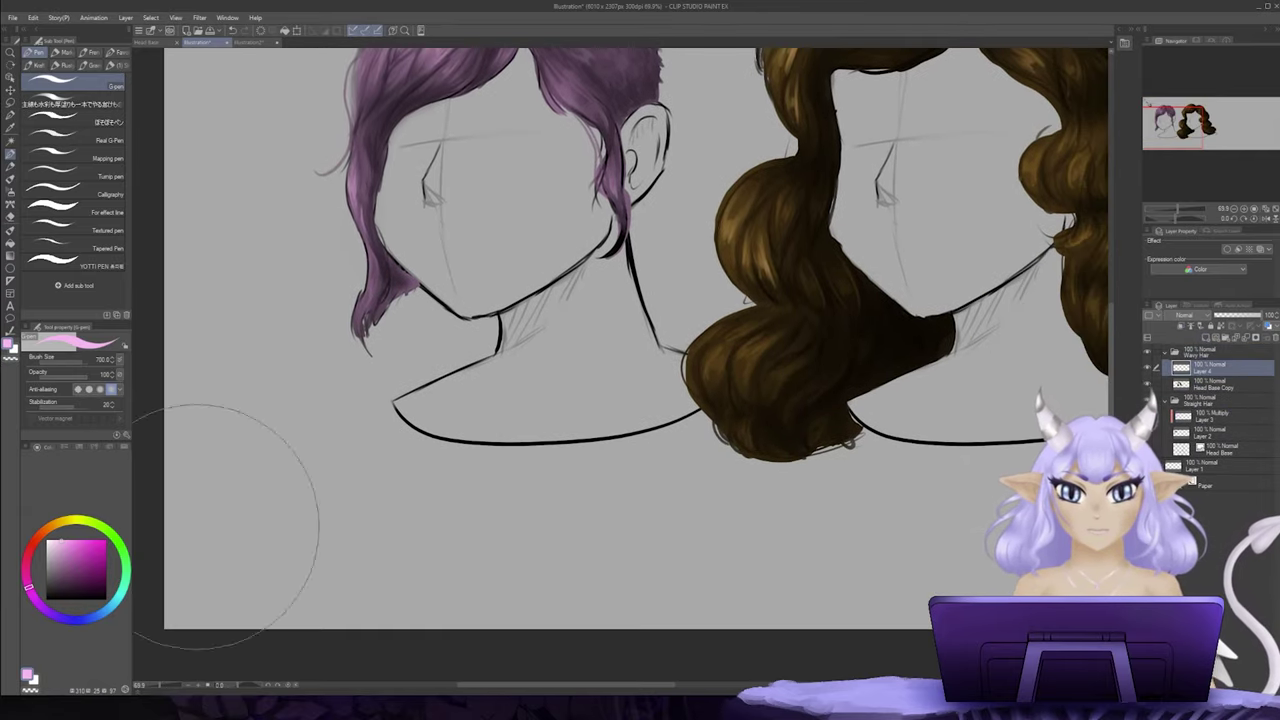
click(62, 542)
drag(62, 541, 70, 540)
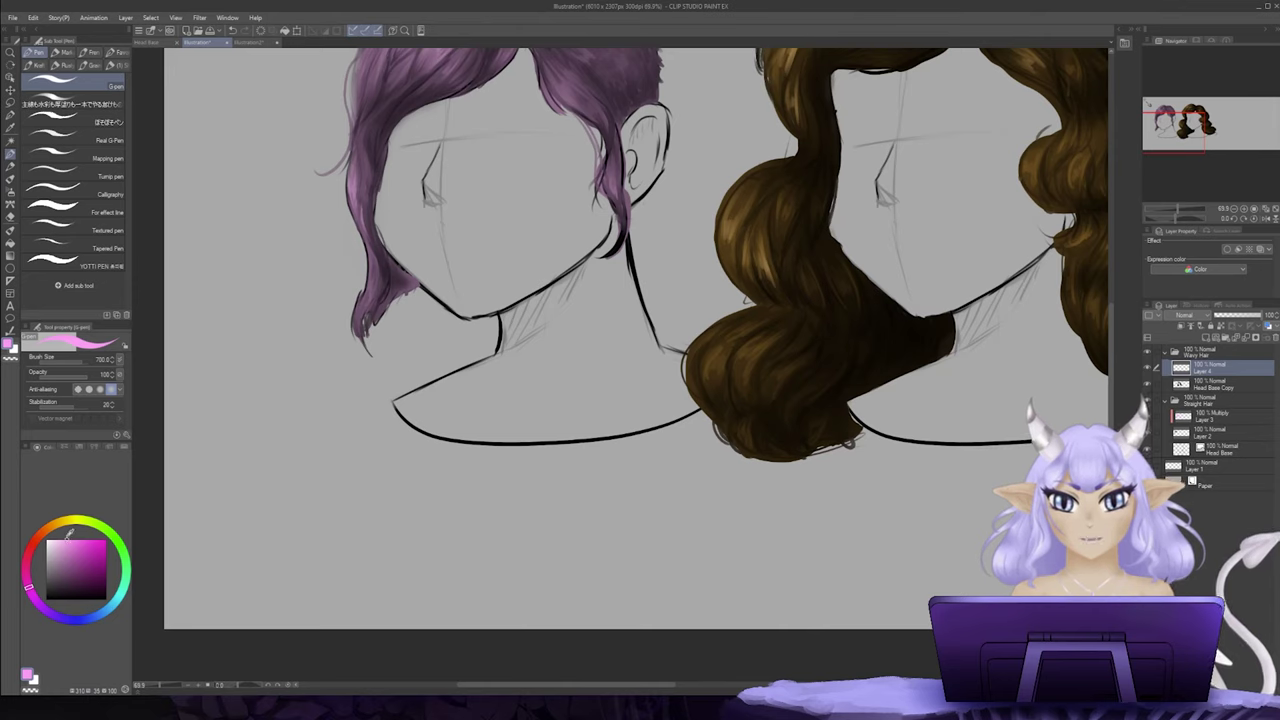
click(320, 507)
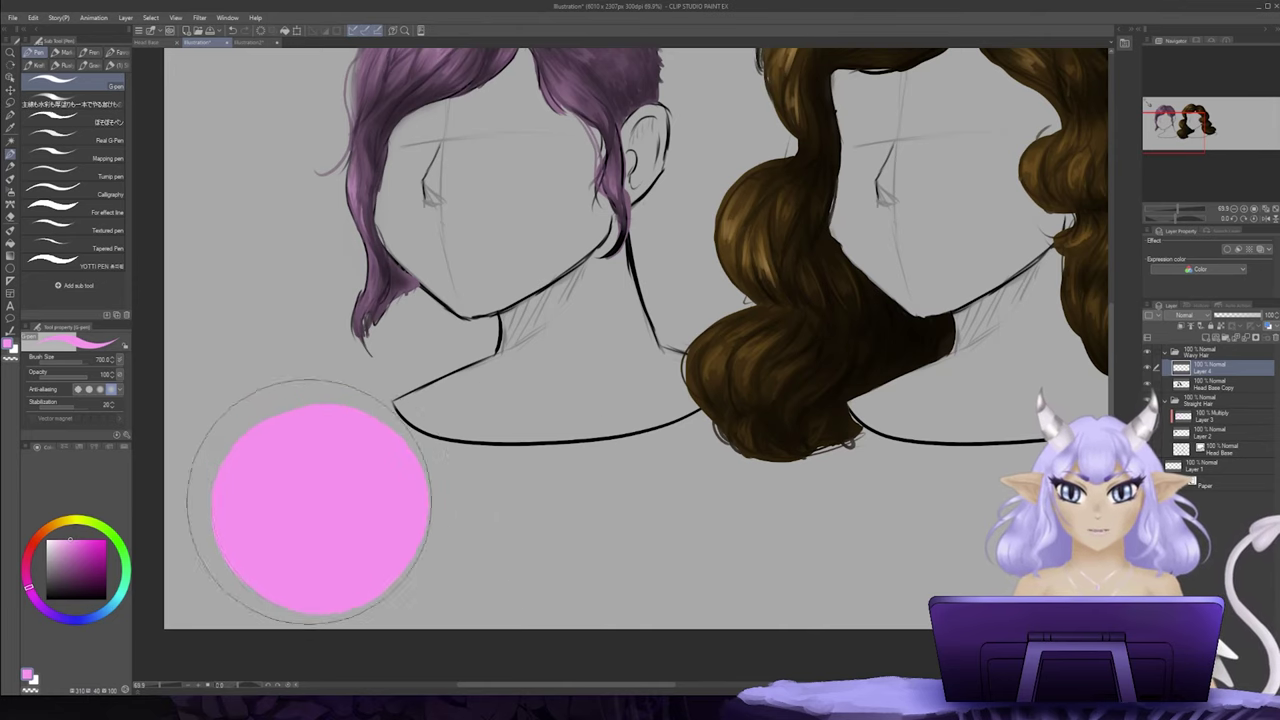
key(ctrl+z)
Step: Paint a large muted mauve circle with the G-pen on the empty canvas below the straight-haired head
click(65, 553)
click(309, 455)
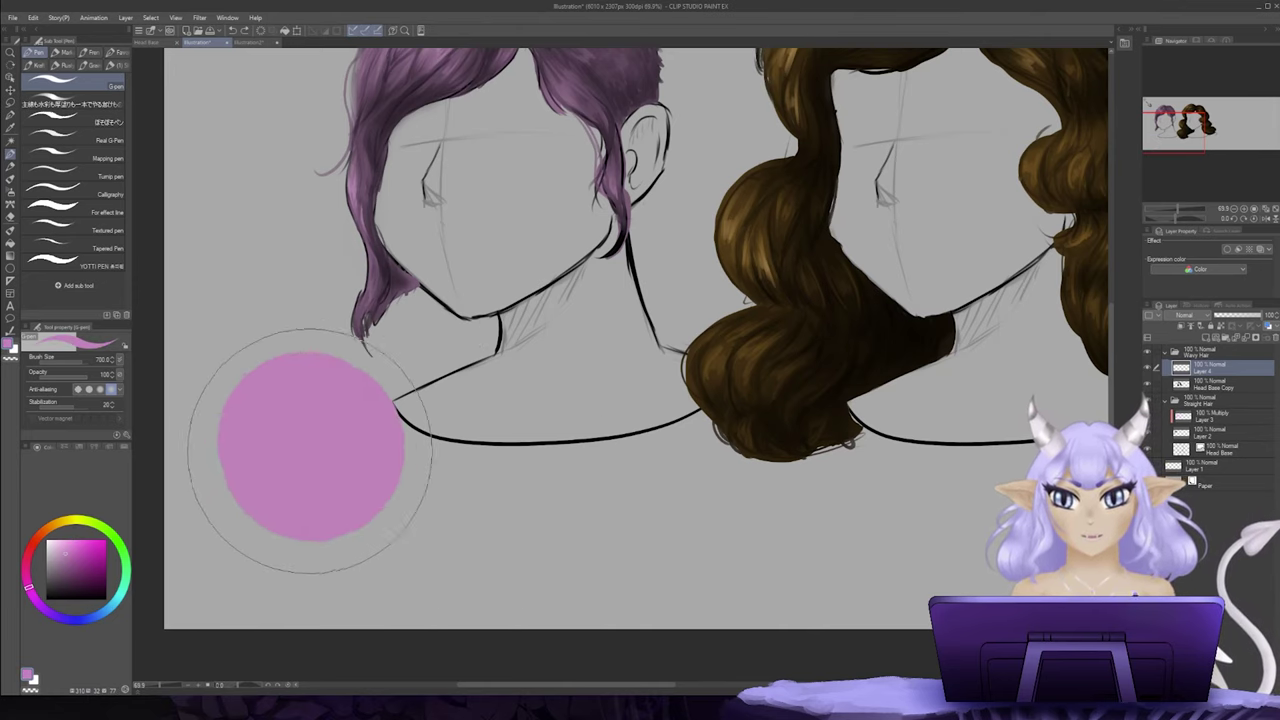
key(bracketleft)
key(bracketleft)
key(bracketleft)
key(bracketleft)
Step: Pick a dark muted purple and paint tapering overlapping hair strands inside the mauve circle with the Gouache brush at size 12
drag(55, 545, 79, 567)
key(p)
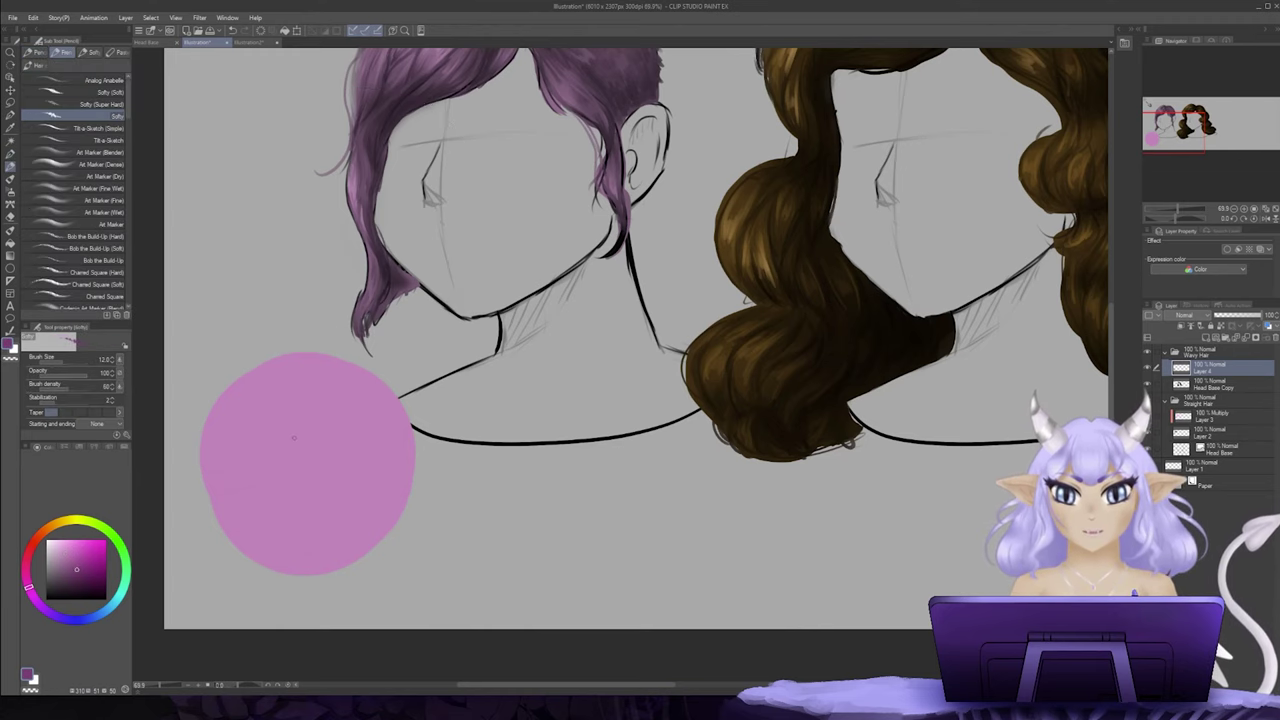
key(b)
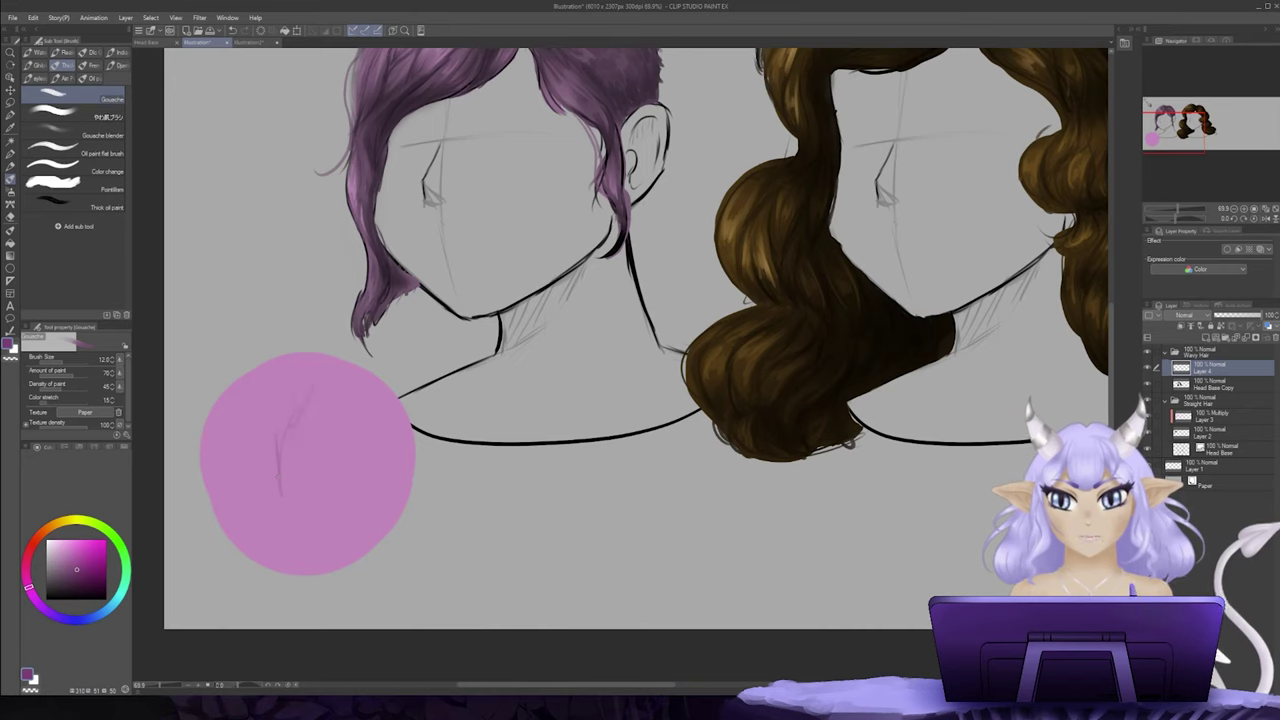
drag(277, 400, 271, 428)
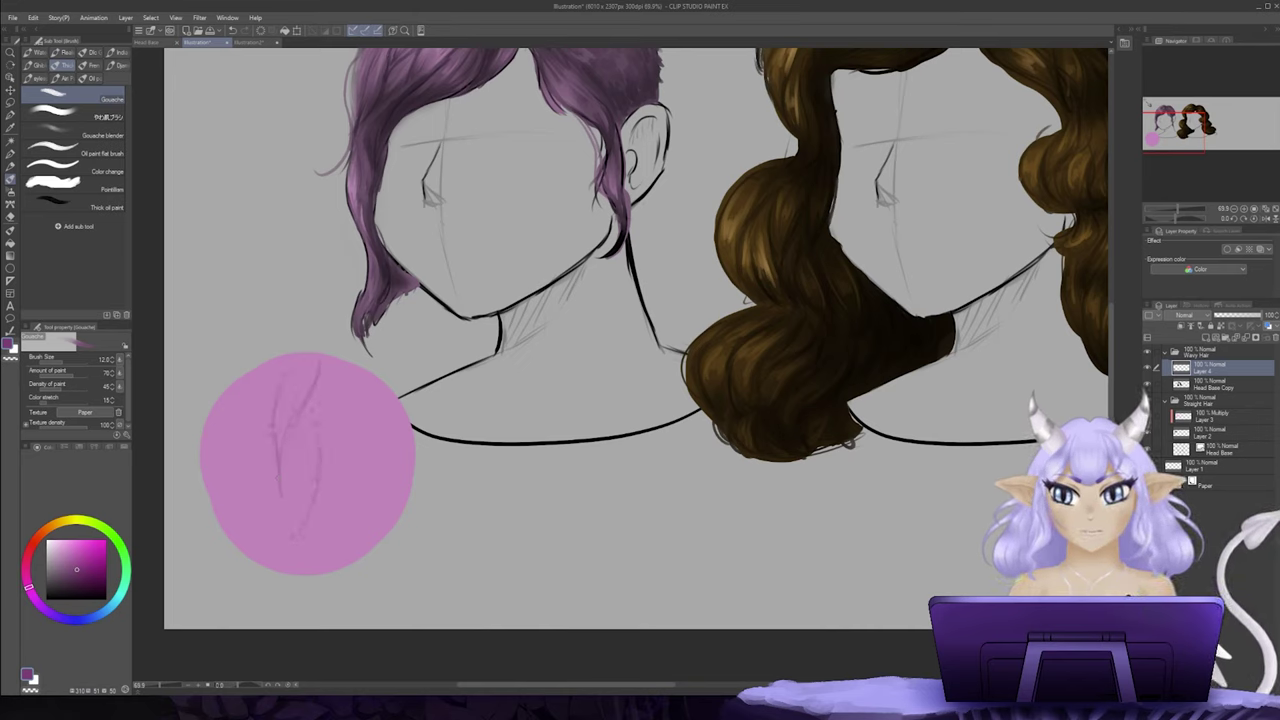
drag(345, 414, 343, 434)
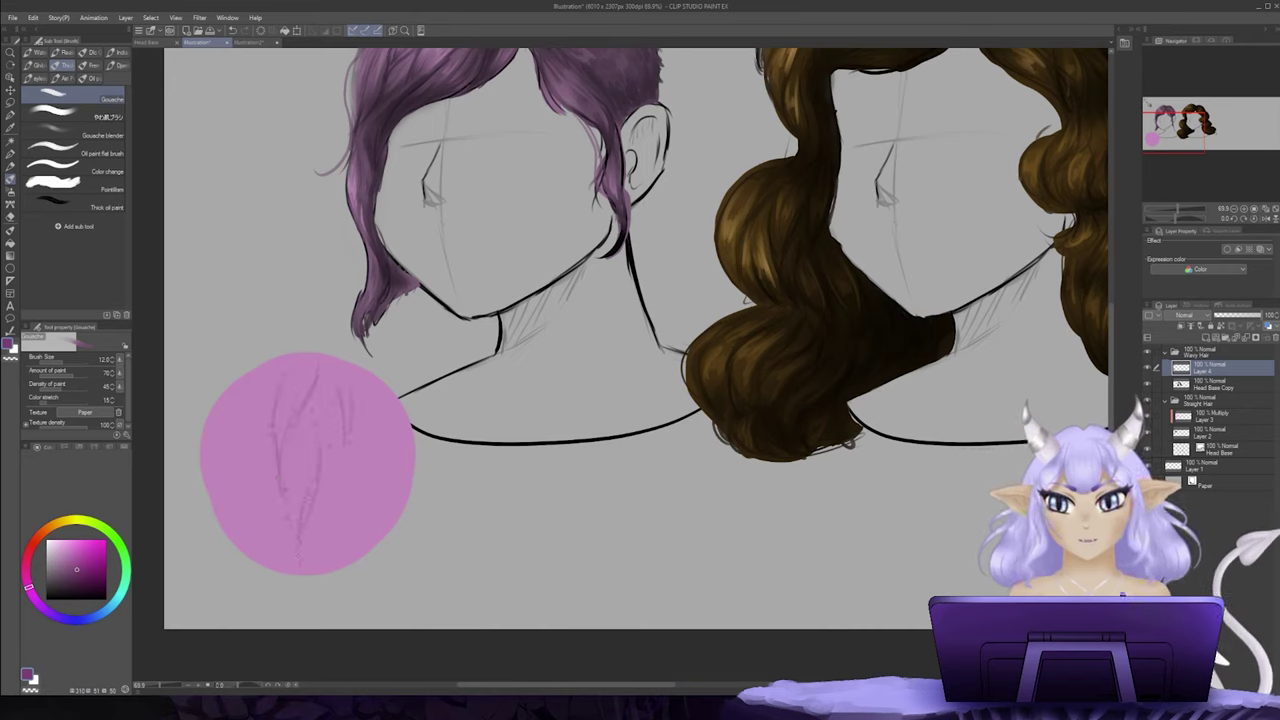
mouse_move(320, 390)
mouse_down()
mouse_move(334, 449)
mouse_move(325, 504)
mouse_up()
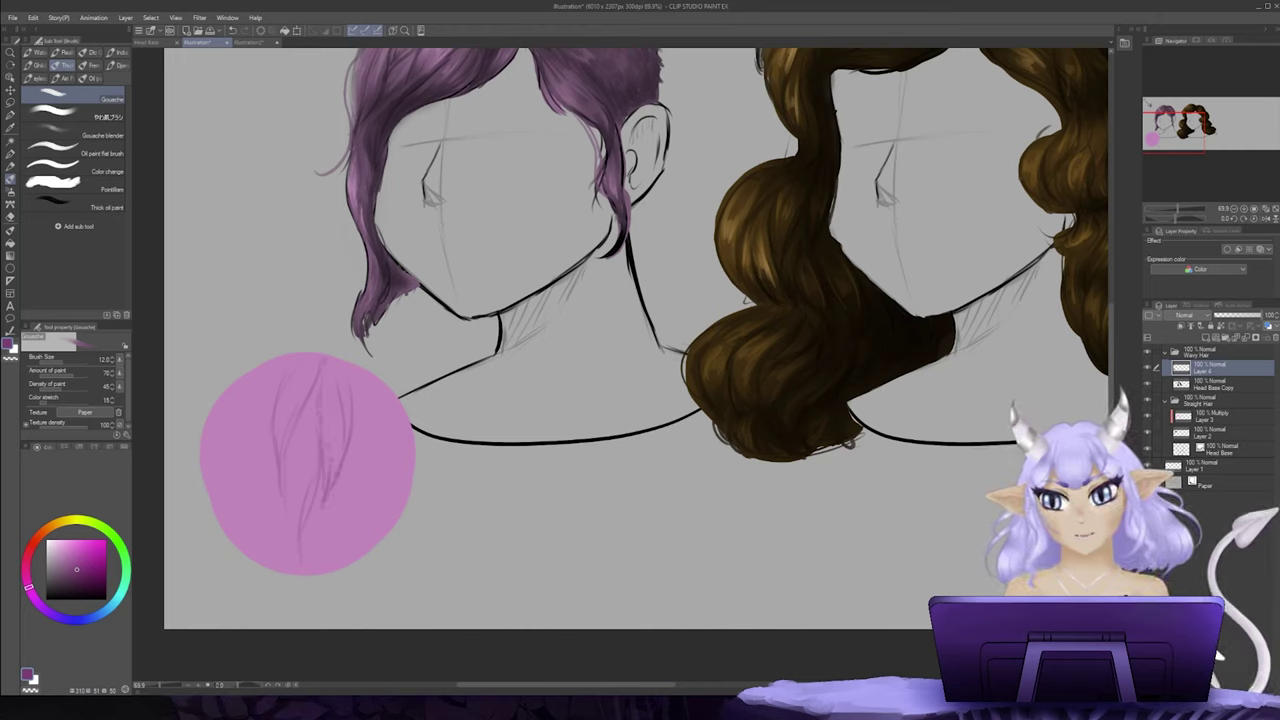
drag(327, 452, 318, 503)
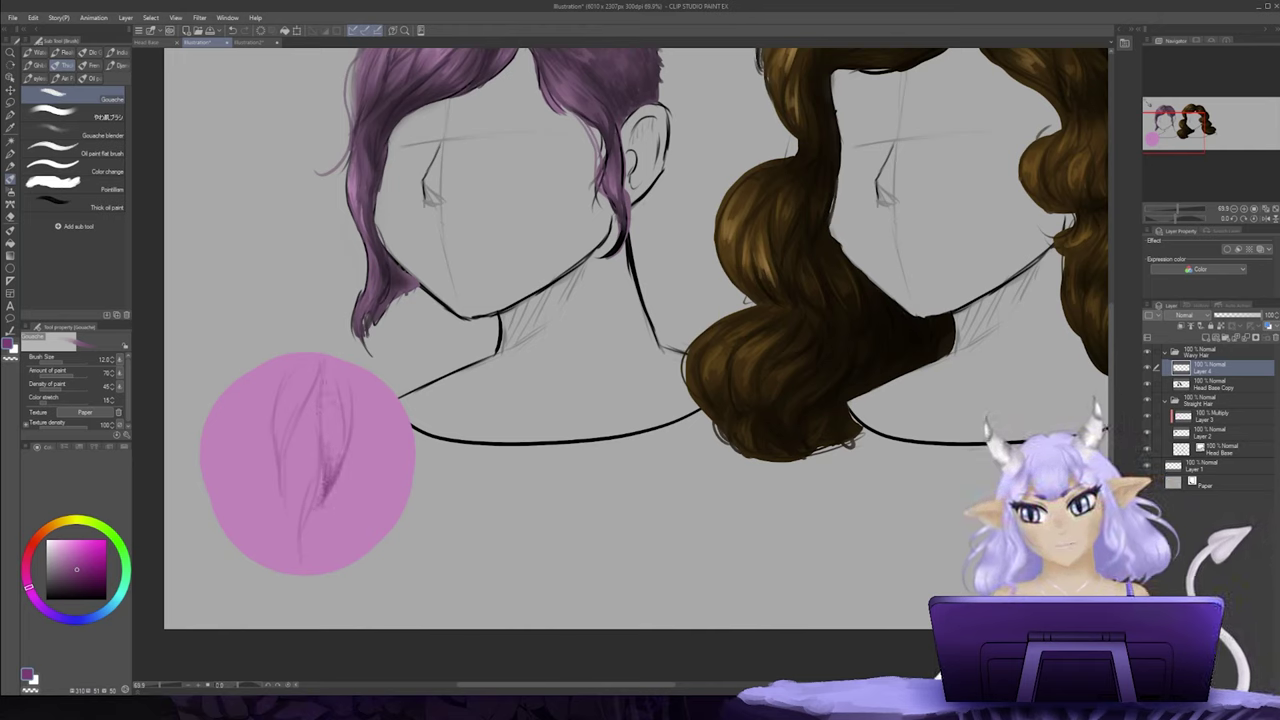
mouse_move(344, 378)
mouse_down()
mouse_move(337, 420)
mouse_move(320, 428)
mouse_up()
drag(335, 370, 332, 392)
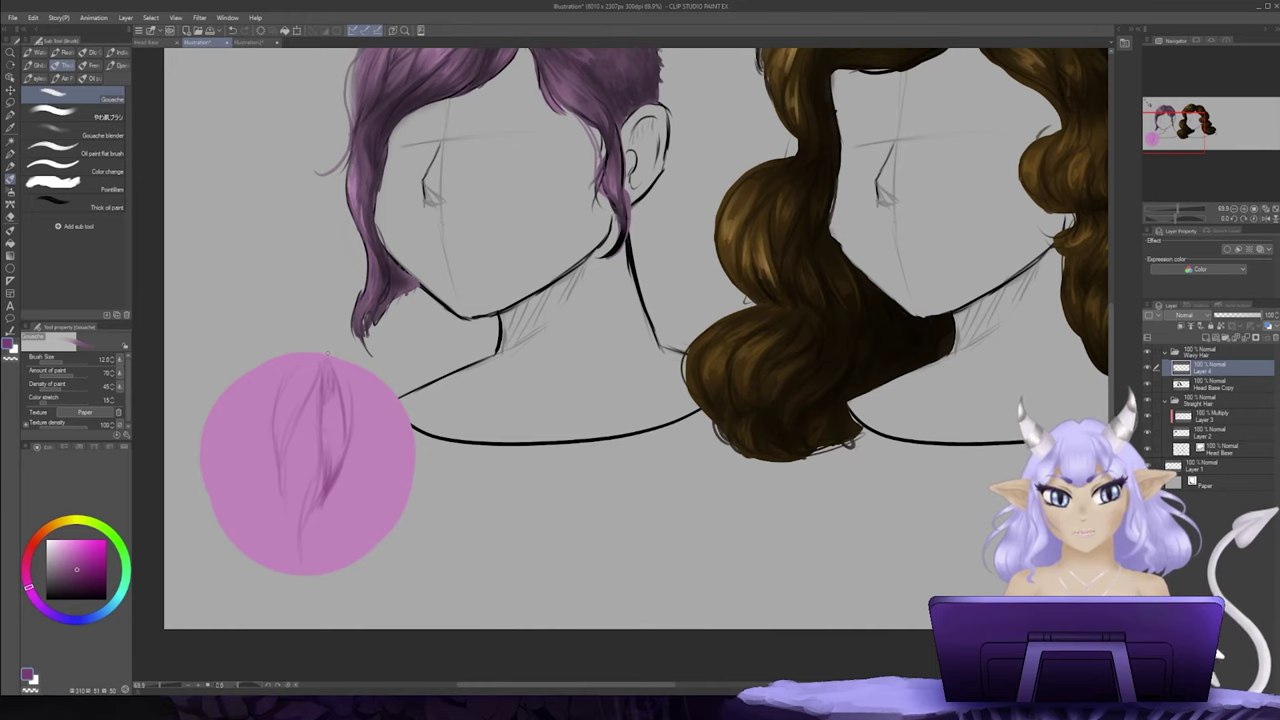
mouse_move(308, 502)
mouse_down()
mouse_move(300, 546)
mouse_move(288, 540)
mouse_up()
drag(301, 490, 297, 534)
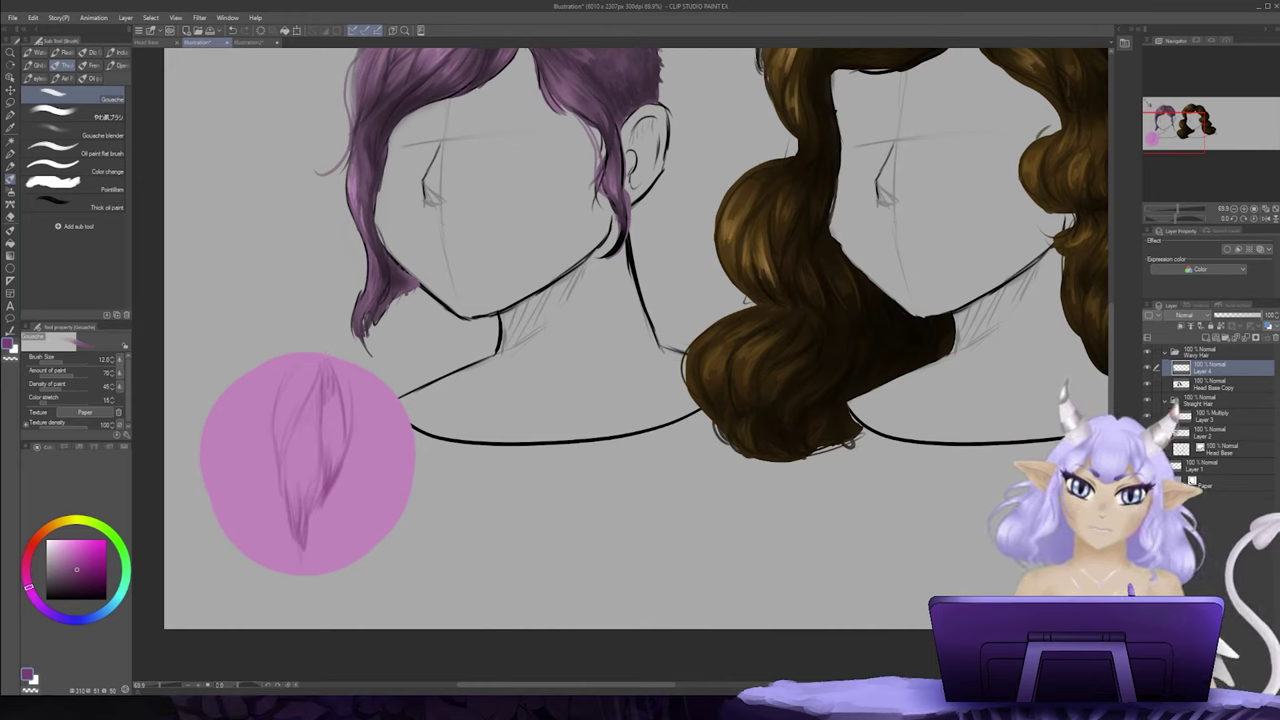
drag(314, 404, 286, 464)
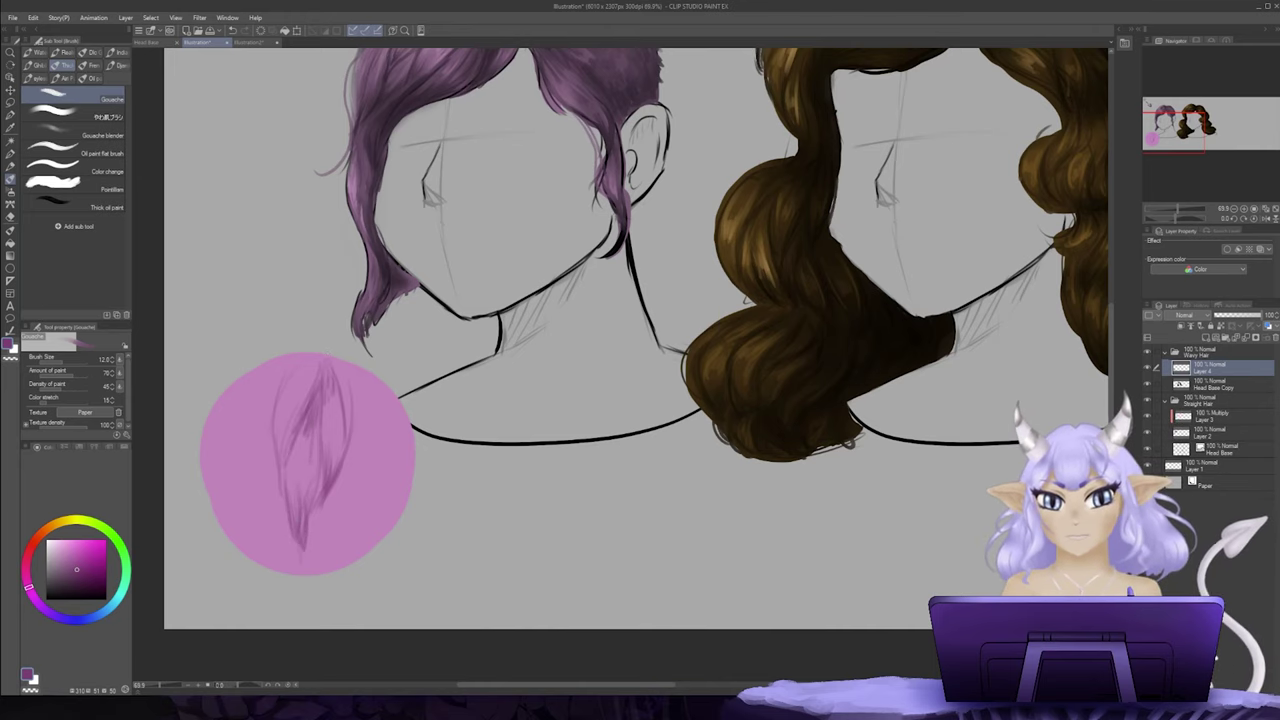
drag(316, 412, 310, 518)
drag(287, 457, 281, 480)
mouse_move(288, 429)
mouse_down()
mouse_move(280, 458)
mouse_move(279, 446)
mouse_up()
mouse_move(308, 364)
mouse_down()
mouse_move(275, 447)
mouse_move(283, 494)
mouse_move(313, 496)
mouse_up()
Step: Deepen the gaps between the sample strands with a darker purple and a finer Gouache brush
click(89, 580)
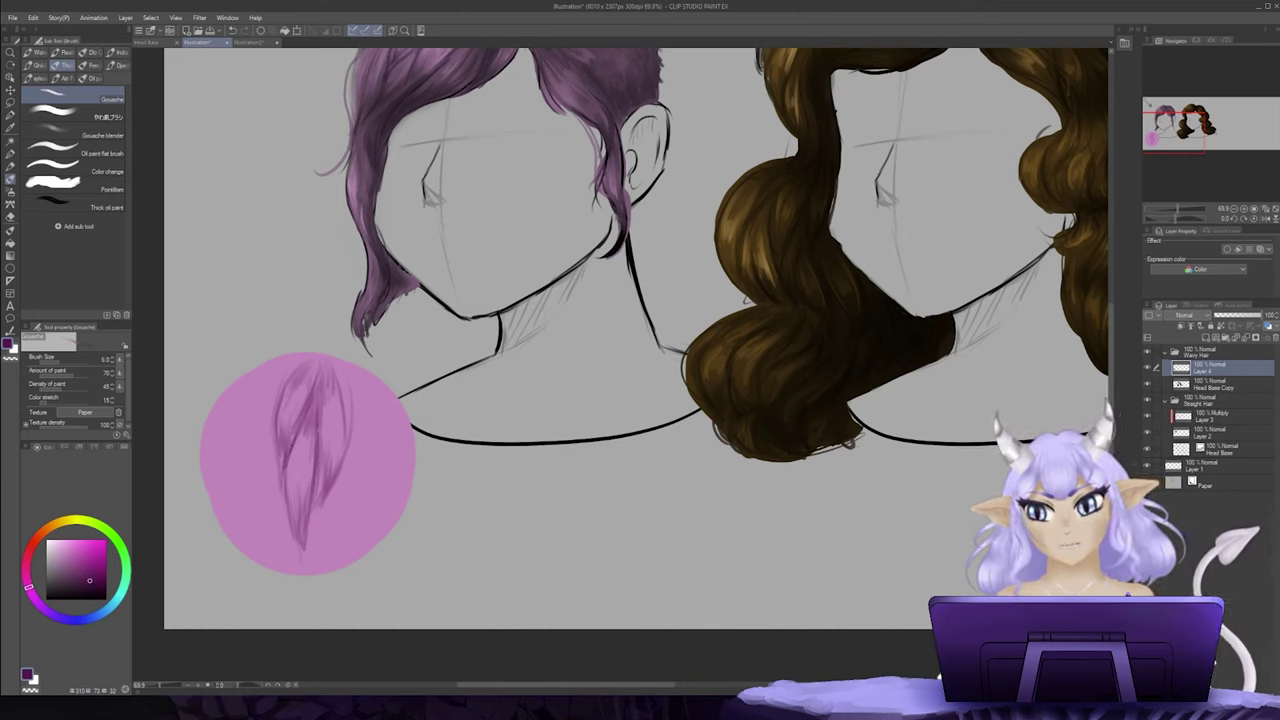
drag(333, 430, 329, 468)
drag(329, 454, 321, 490)
drag(307, 428, 299, 484)
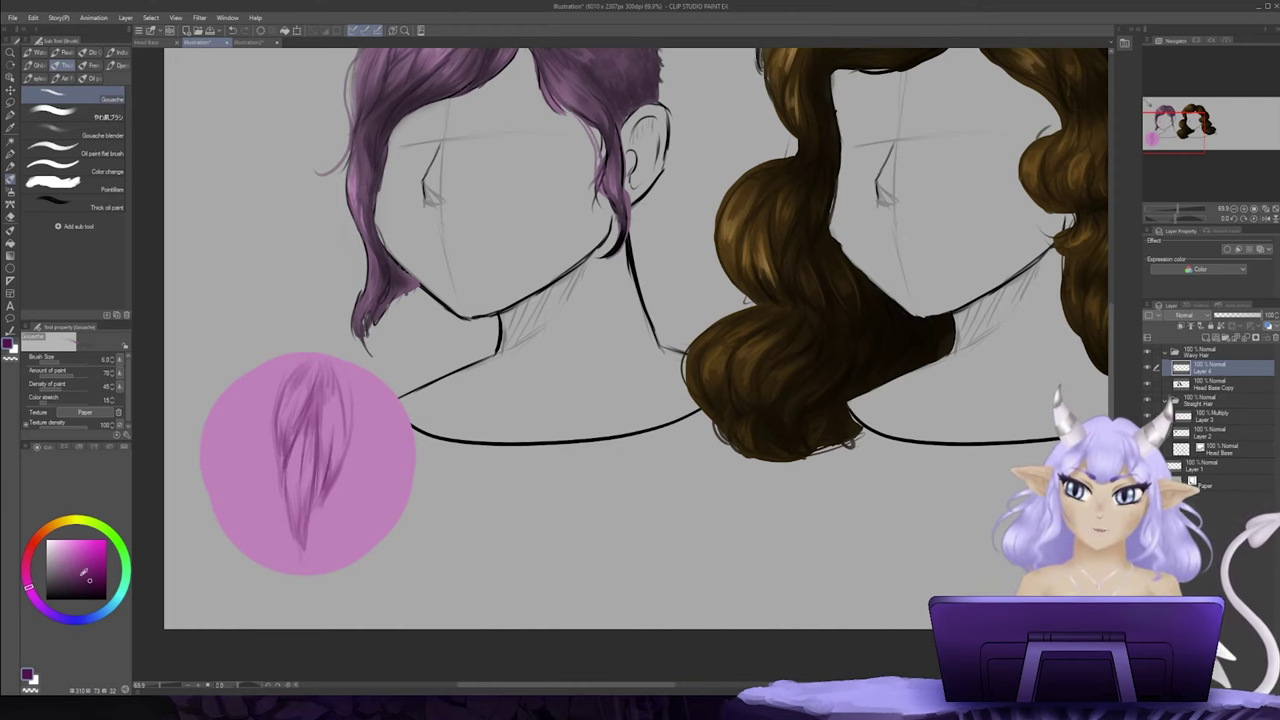
Step: Pick a pale pink and add Gouache highlights along the upper and middle sample strands in the mauve circle
drag(77, 556, 62, 543)
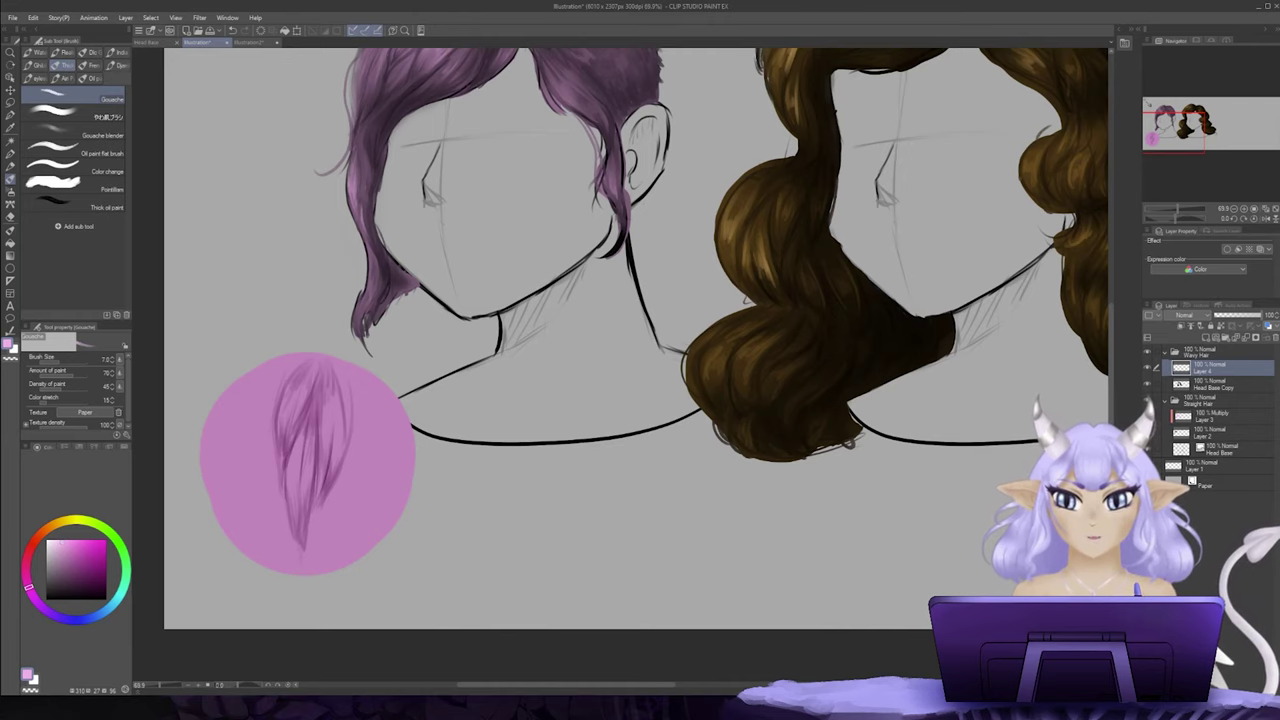
drag(292, 401, 284, 419)
mouse_move(302, 396)
mouse_down()
mouse_move(286, 430)
mouse_move(290, 493)
mouse_up()
scroll(812, 542, down, 2)
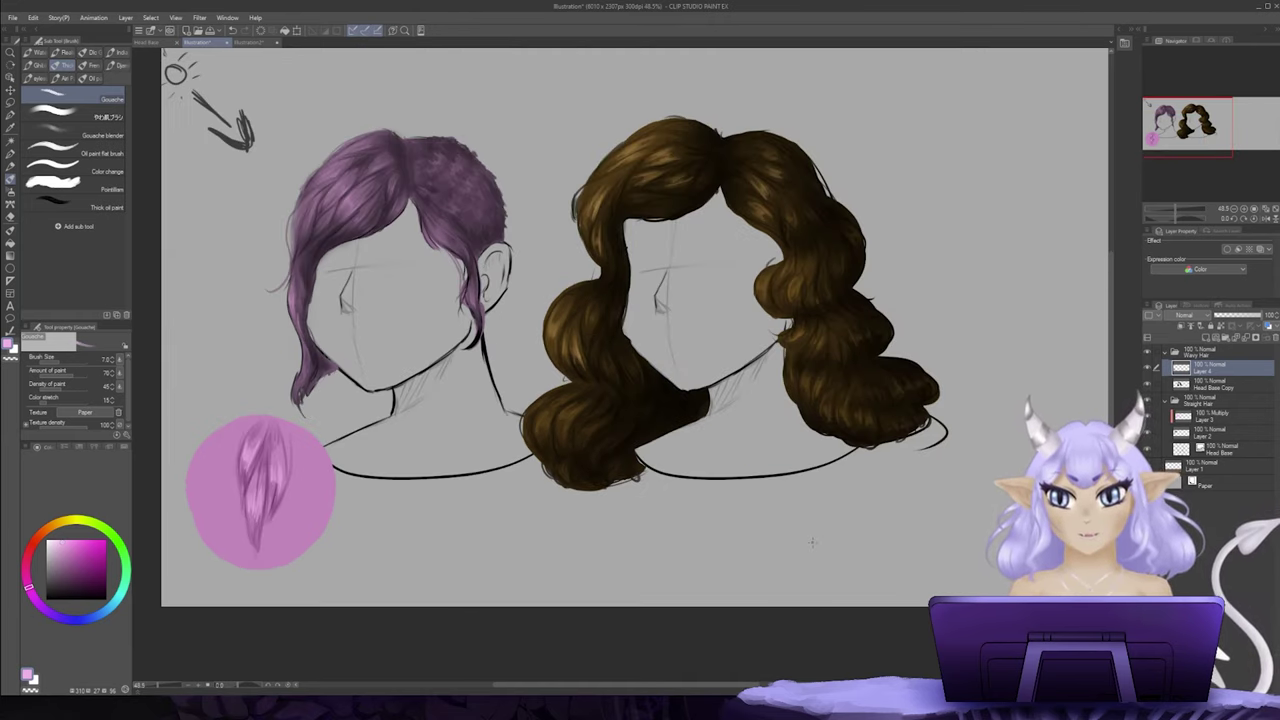